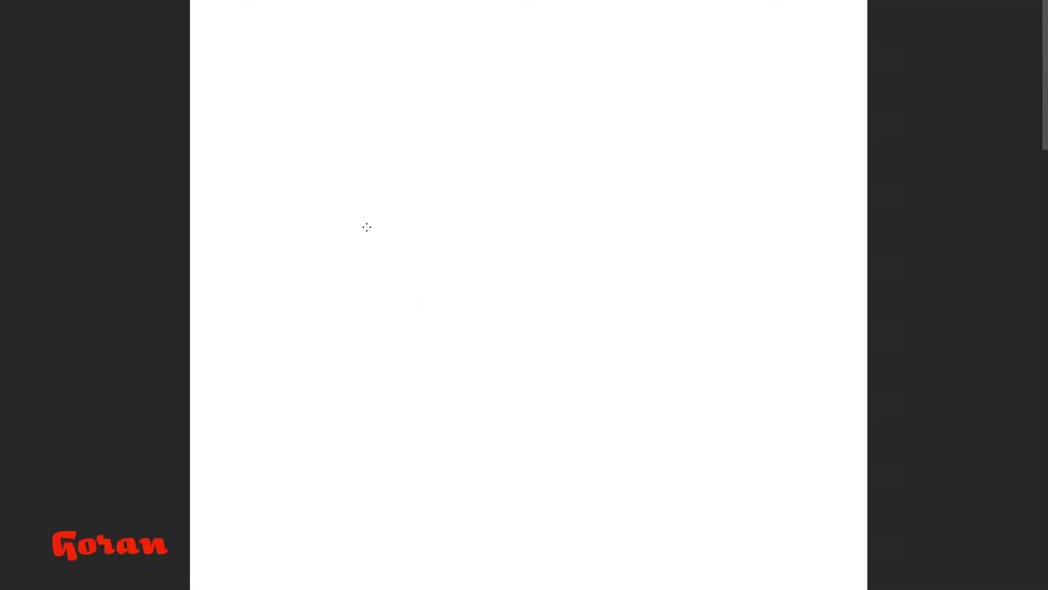
Freehand the left curve and top edge of the Daruma outline in red, undoing one stray stroke.
drag(370, 215, 339, 484)
mouse_move(304, 386)
mouse_down()
mouse_move(391, 480)
mouse_move(375, 207)
mouse_up()
drag(375, 210, 486, 201)
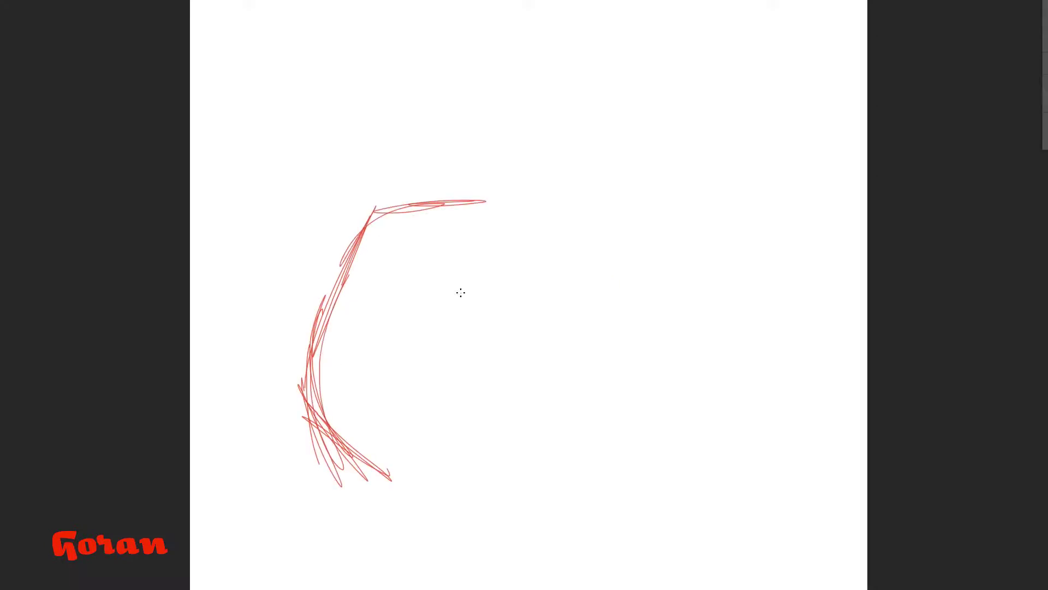
scroll(459, 260, up, 2)
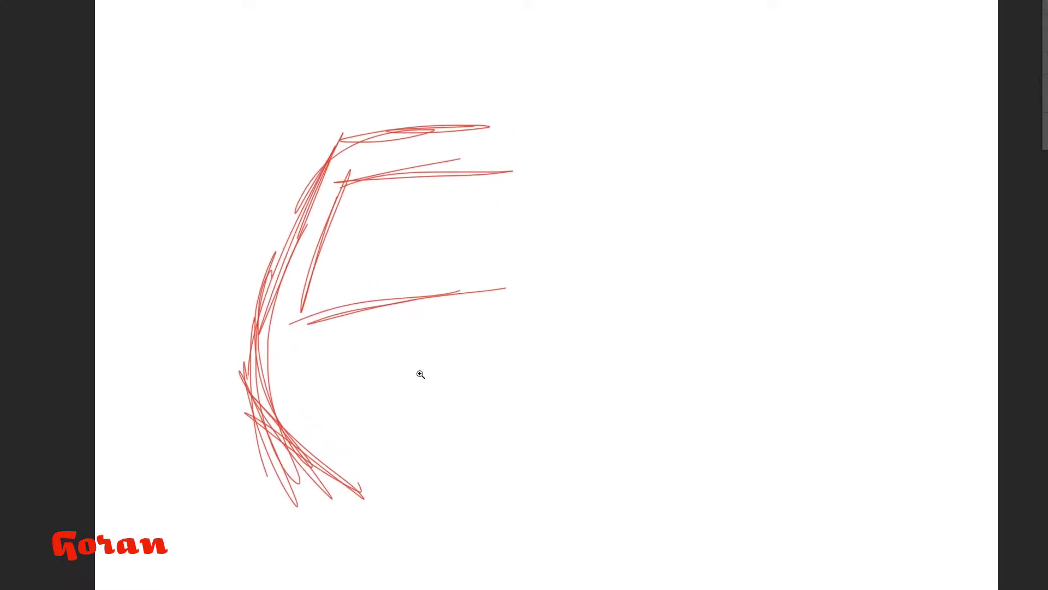
drag(295, 317, 445, 401)
key(ctrl+z)
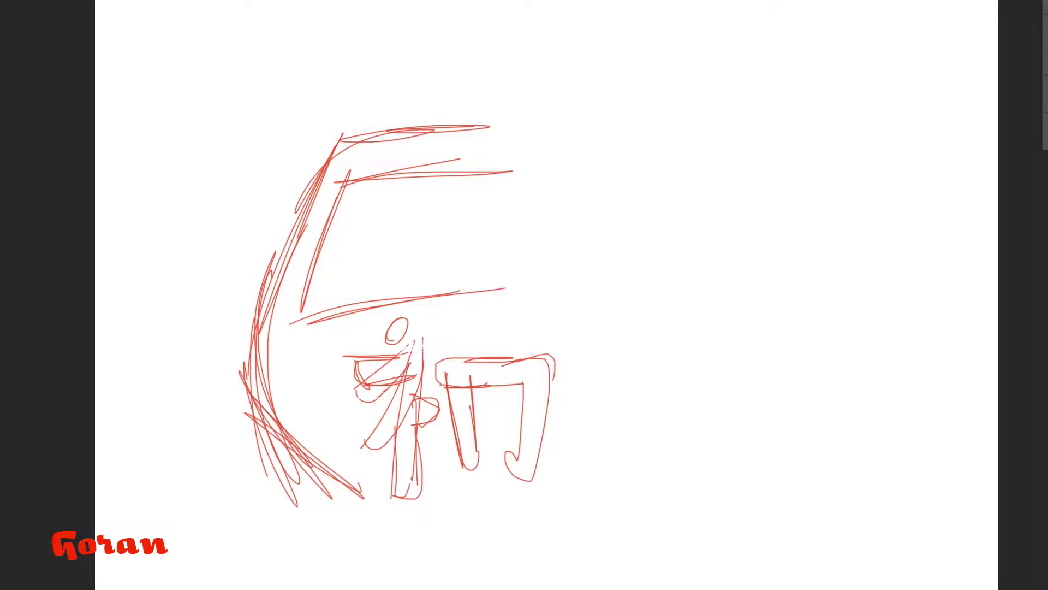
scroll(368, 304, down, 1)
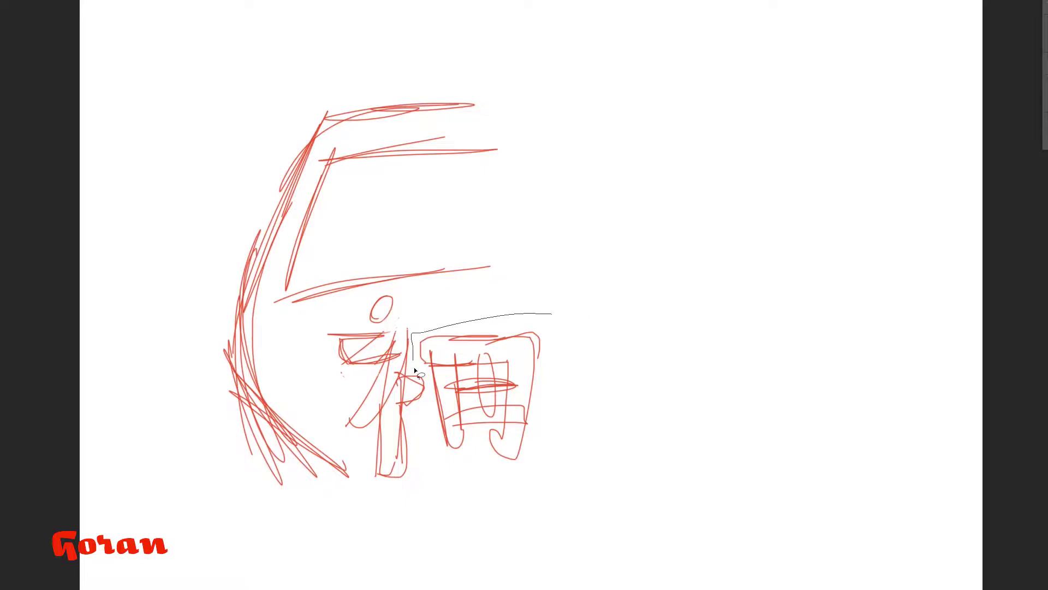
Shift the right half of the 福 sketch down slightly, discarding a trial rotation.
drag(414, 370, 418, 377)
key(ctrl+t)
drag(486, 360, 497, 375)
drag(562, 328, 556, 339)
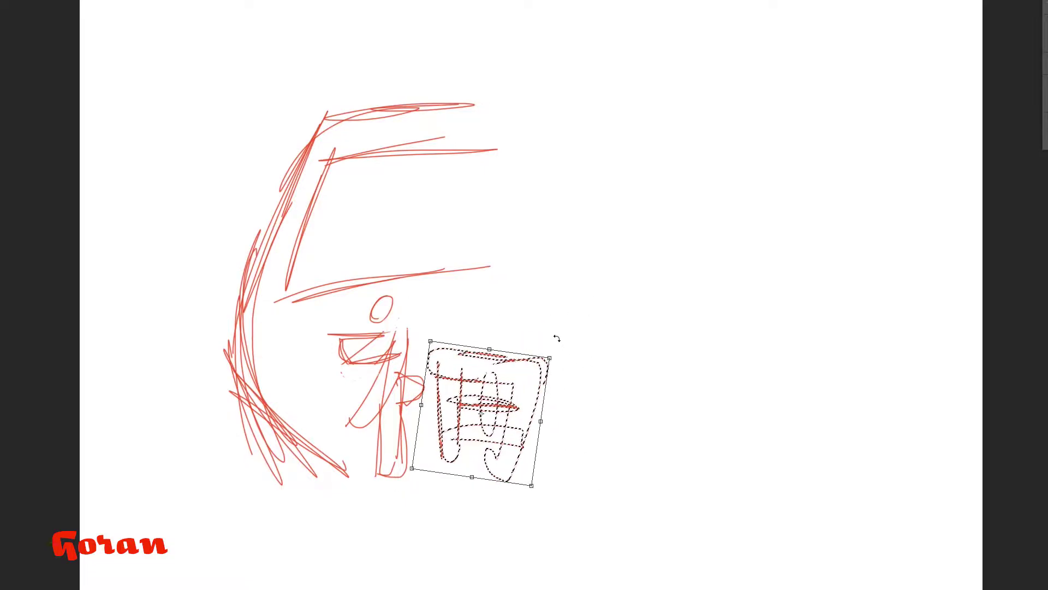
key(ctrl+z)
key(Return)
Duplicate the left outline half, flip it horizontally and butt it against the original.
drag(579, 271, 361, 289)
key(ctrl+t)
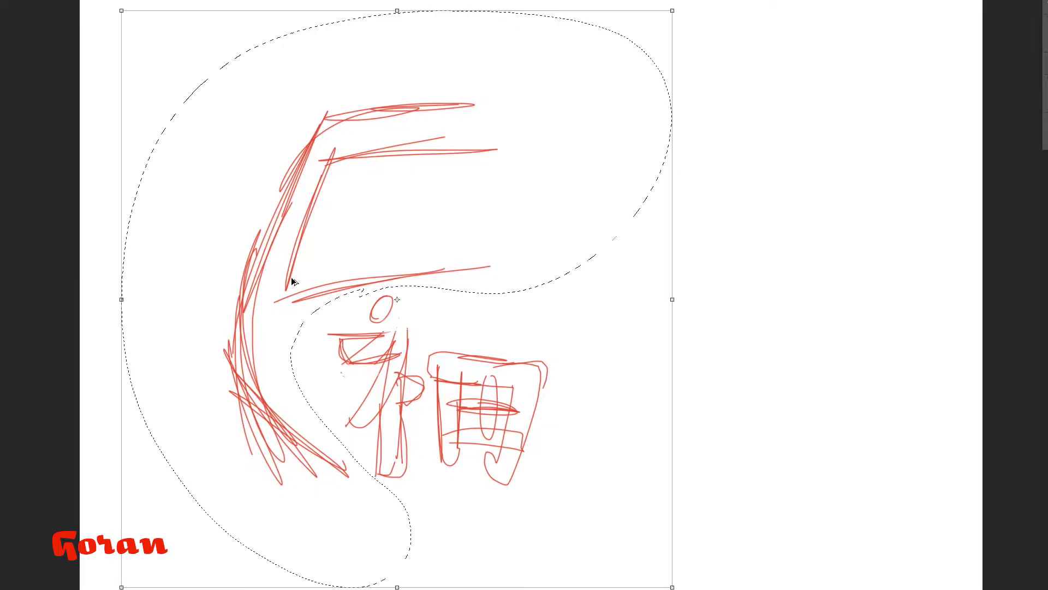
drag(293, 281, 616, 281)
click(159, 271)
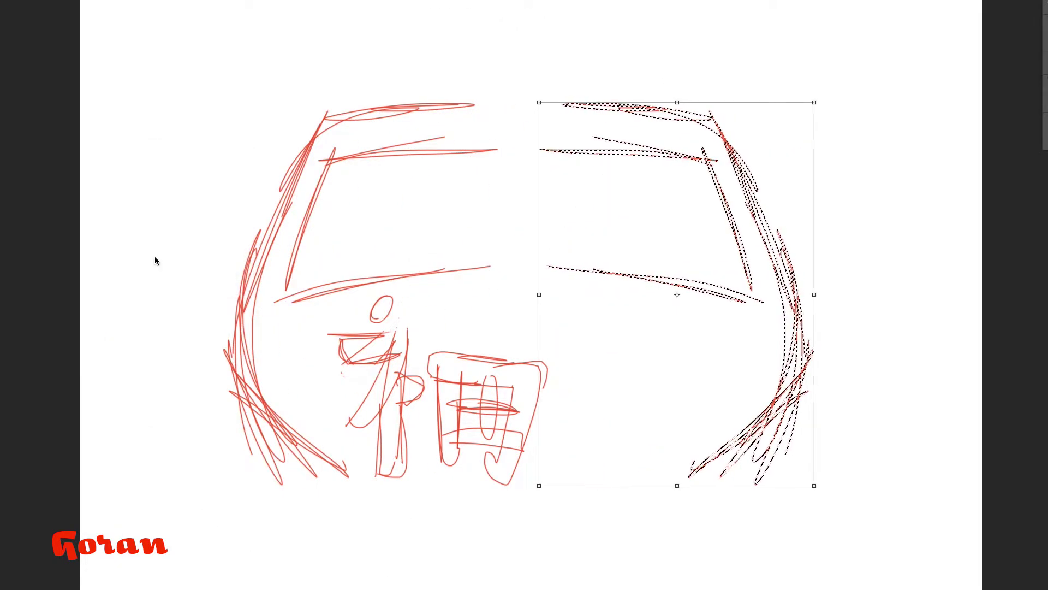
drag(790, 306, 616, 307)
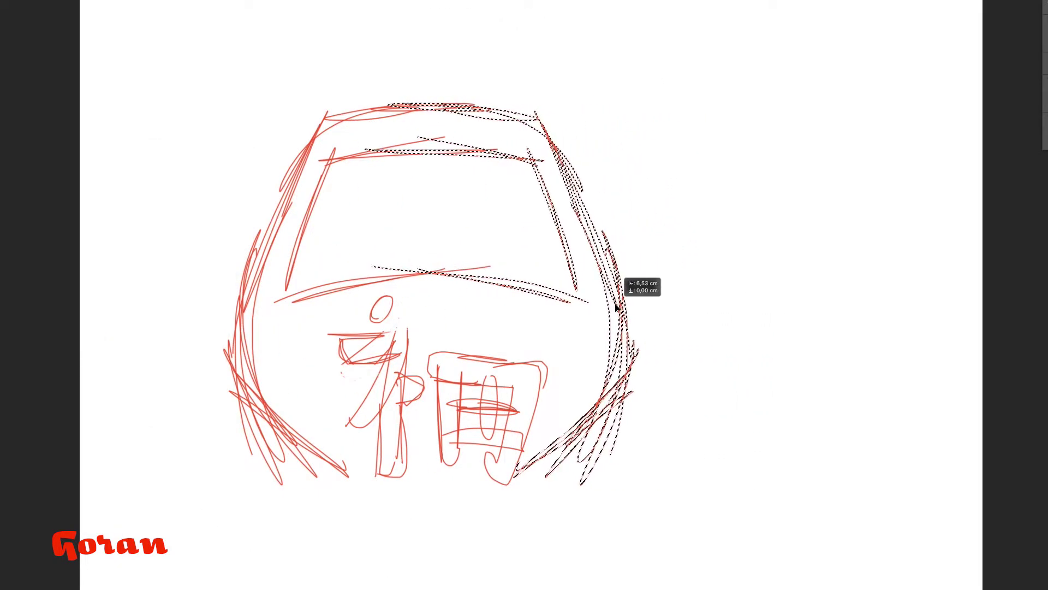
key(Return)
Delete the stray outer strokes and redraw the face band's lower-left corner.
key(l)
drag(255, 331, 259, 336)
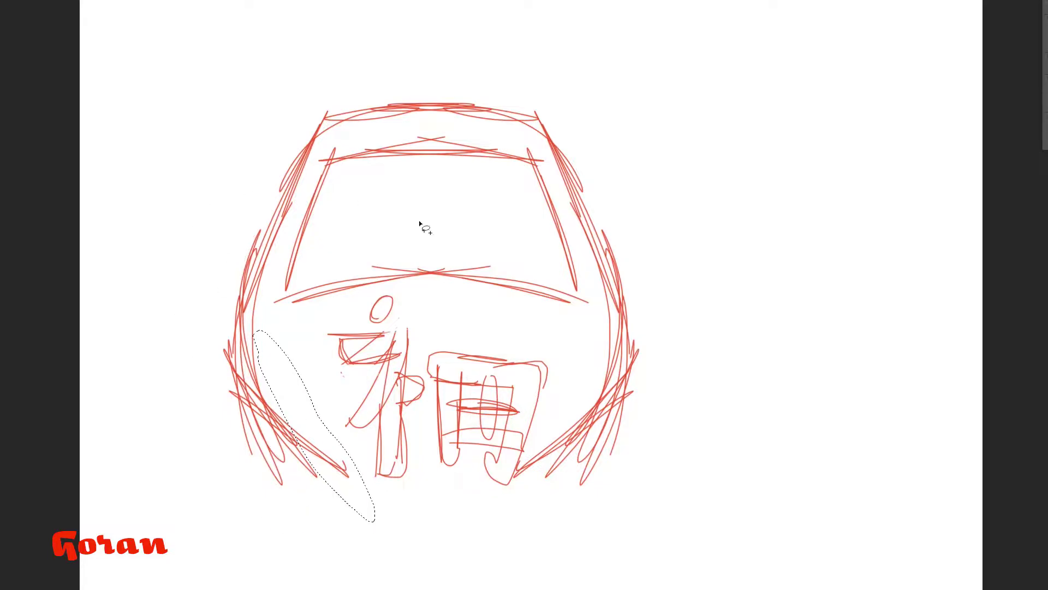
drag(230, 207, 257, 393)
drag(682, 208, 683, 241)
drag(601, 415, 558, 405)
key(Delete)
key(ctrl+d)
key(ctrl+plus)
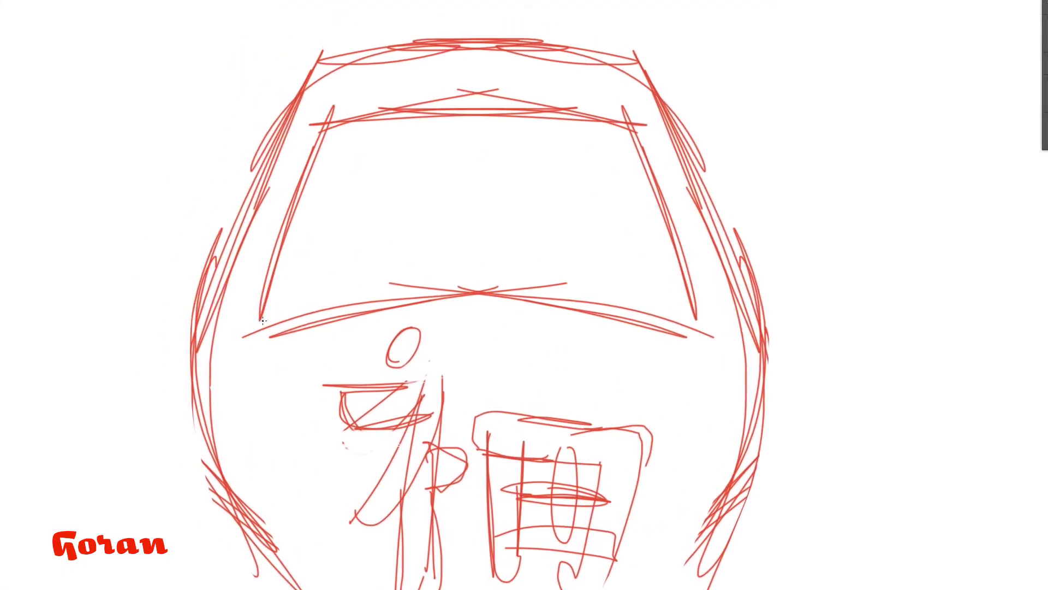
drag(265, 292, 438, 303)
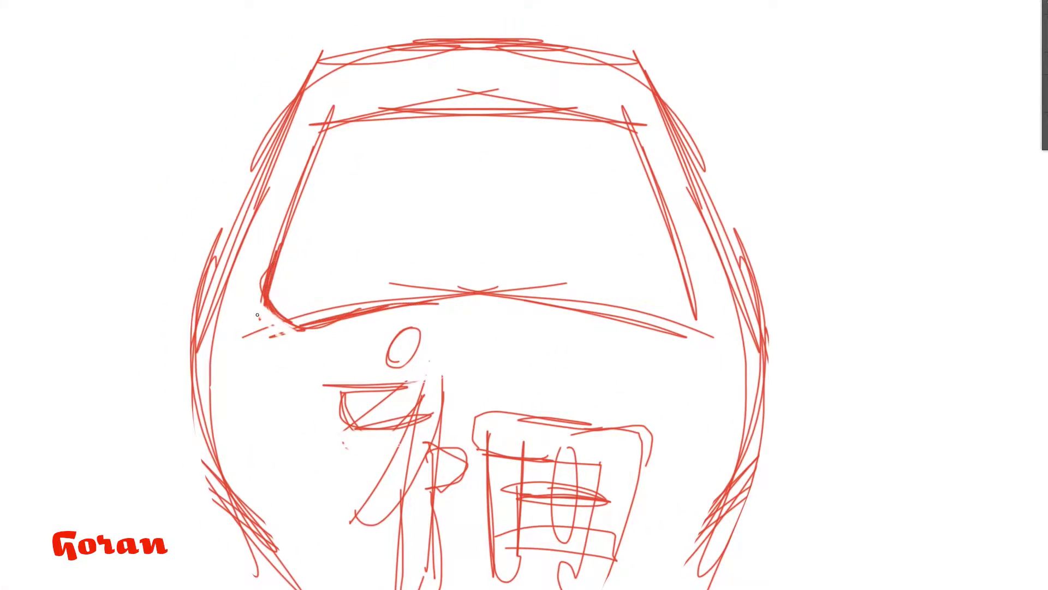
key(ctrl+minus)
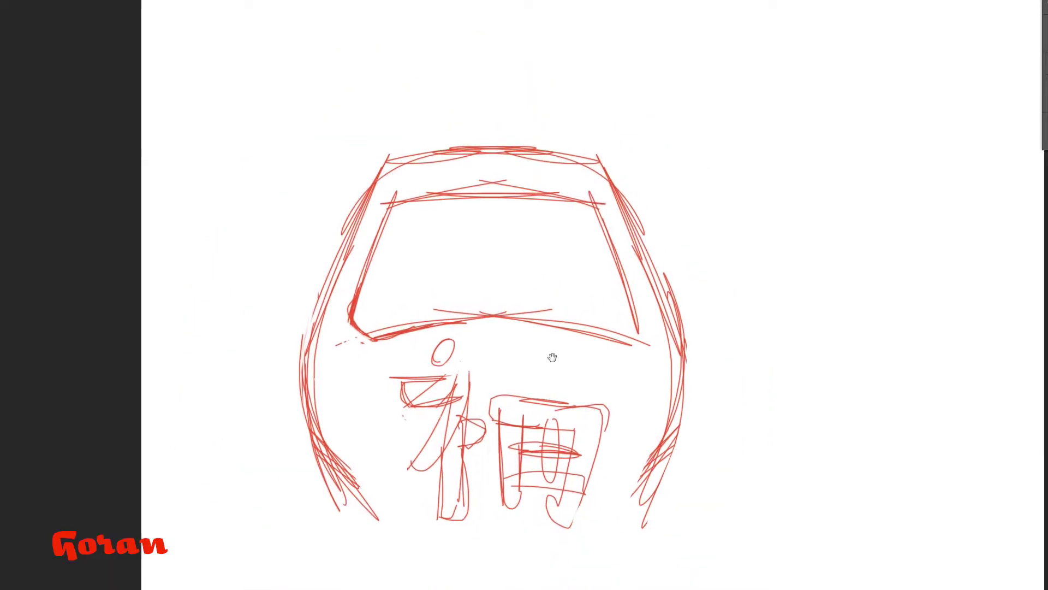
Lasso the whole doll sketch and start a free transform on it.
key(l)
drag(584, 369, 475, 342)
key(ctrl+t)
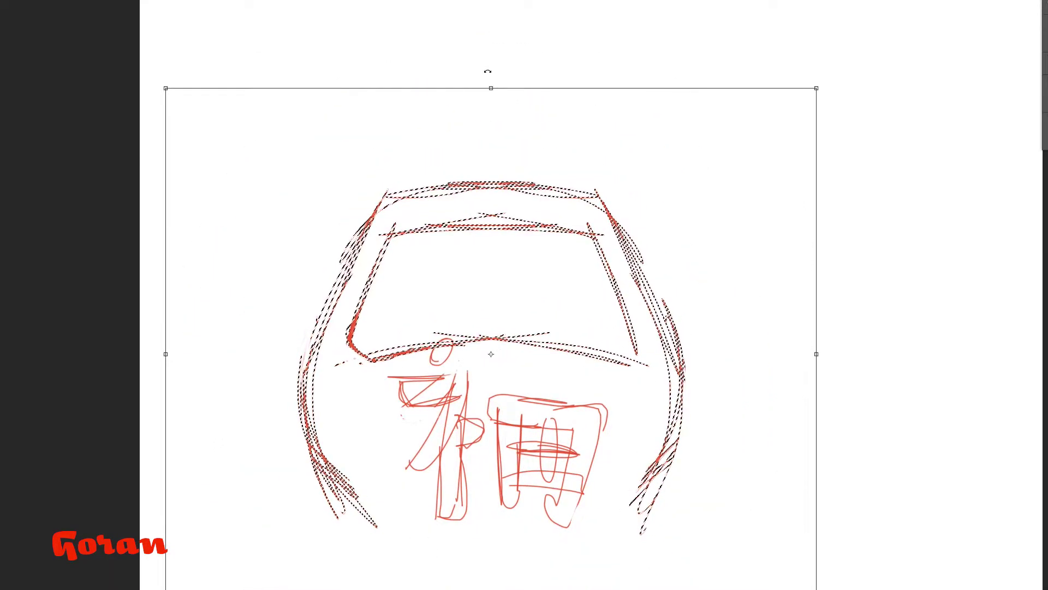
Lasso the 福 character and squash it shorter from the top.
key(ctrl+plus)
scroll(578, 490, down, 3)
drag(617, 518, 710, 337)
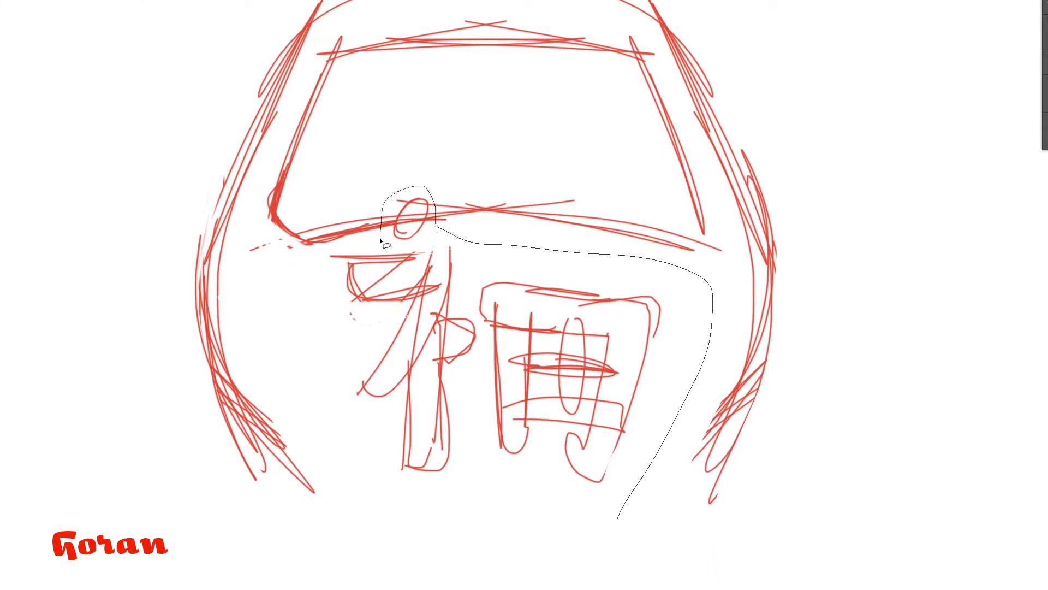
drag(619, 513, 617, 517)
key(ctrl+t)
drag(497, 187, 491, 230)
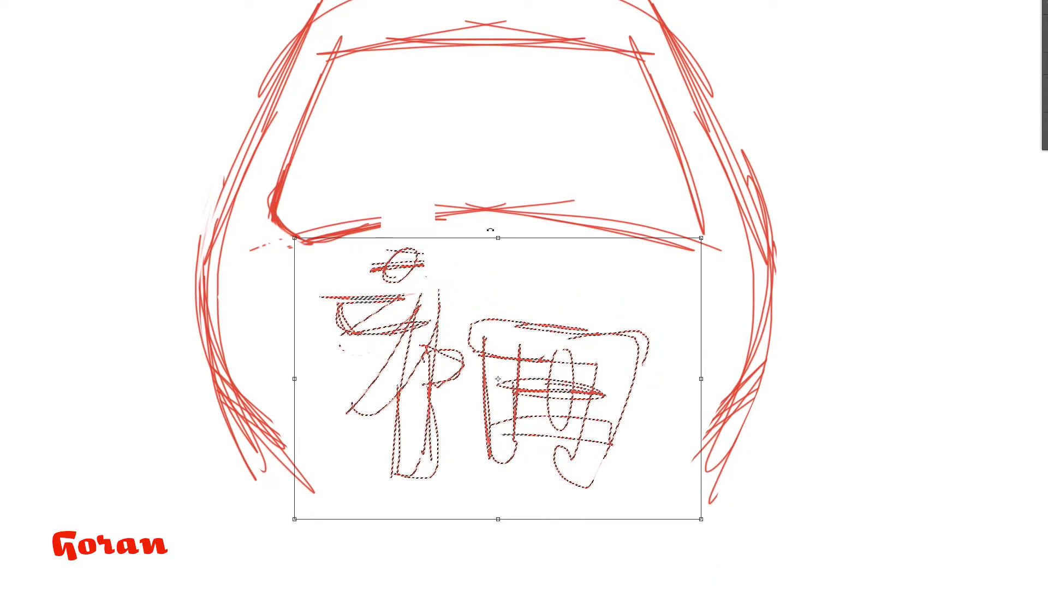
key(Return)
key(ctrl+d)
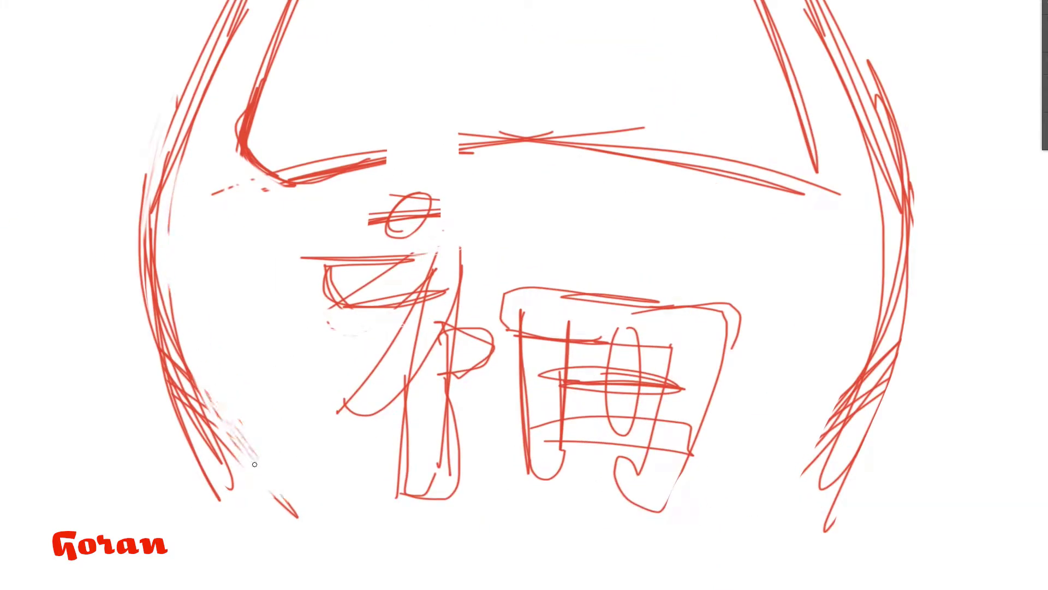
Brush the small box and top line onto the 福's right half, erasing extra strokes.
scroll(522, 297, up, 2)
drag(473, 223, 587, 301)
drag(478, 214, 605, 241)
key(Delete)
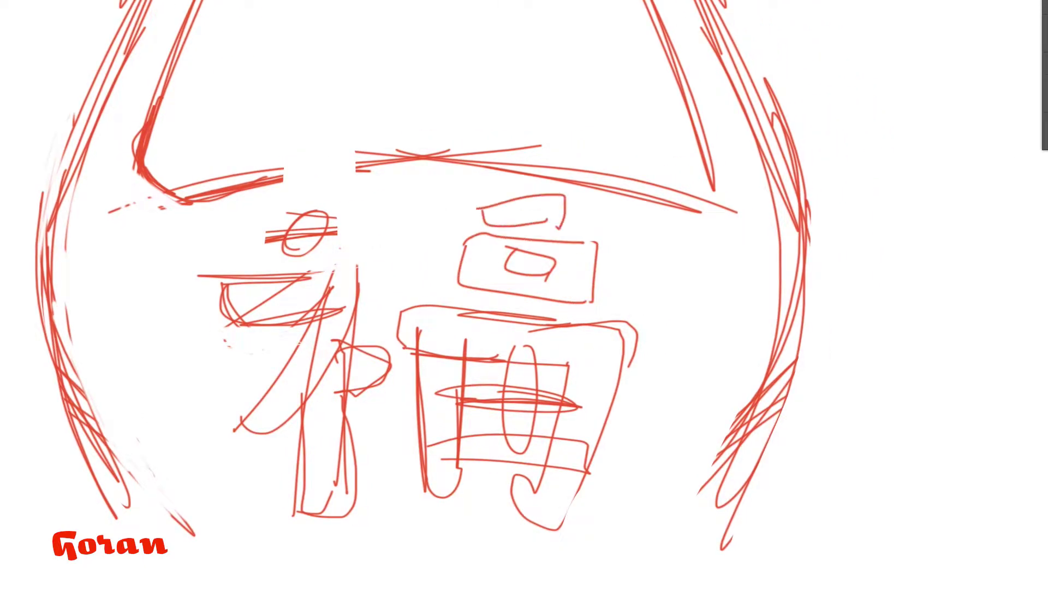
Lasso the right half of the 福 character.
drag(395, 473, 581, 190)
drag(400, 407, 394, 470)
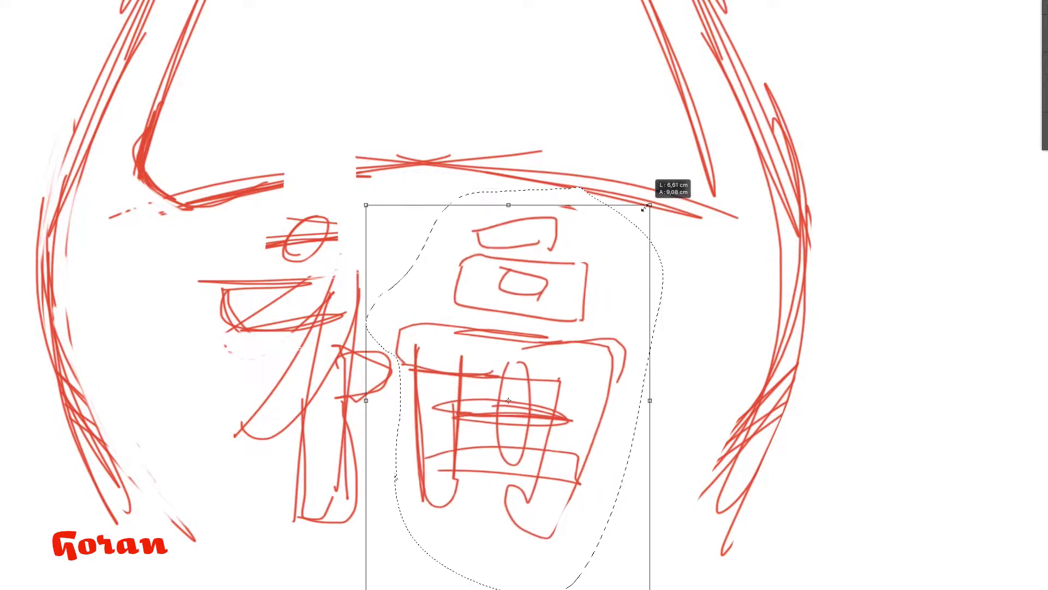
scroll(591, 327, up, 5)
scroll(689, 244, down, 6)
scroll(688, 244, up, 2)
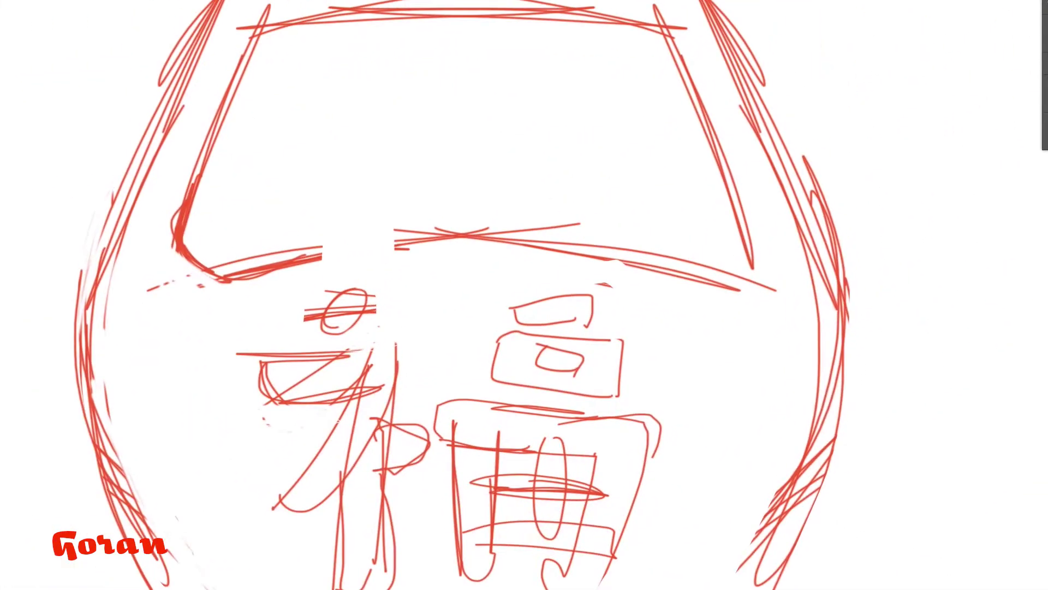
Draw the doll's eye circle with brow and lash strokes, undoing one wedge stroke.
scroll(452, 242, up, 2)
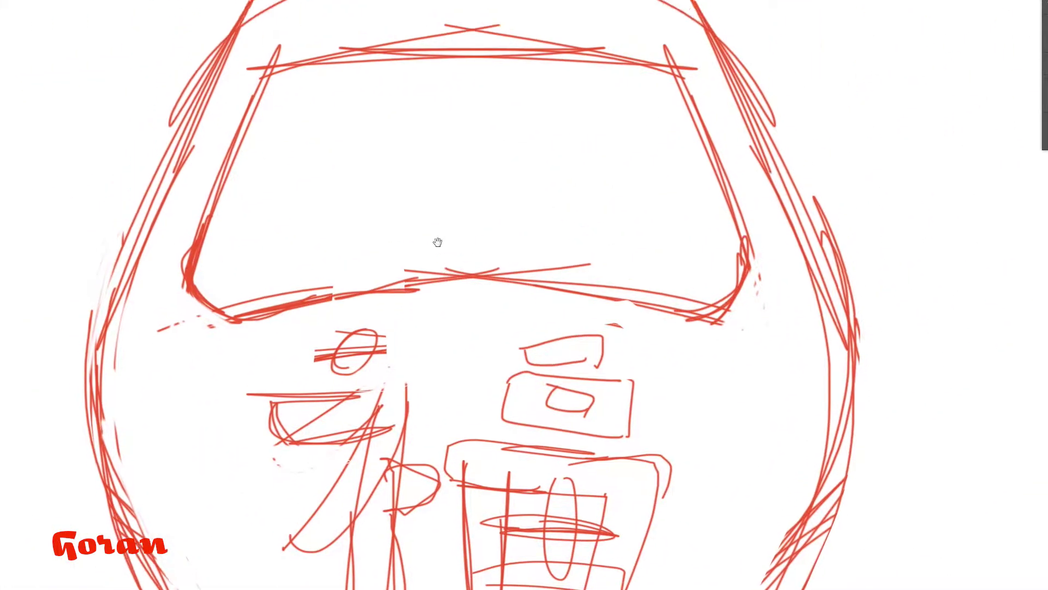
drag(343, 109, 353, 109)
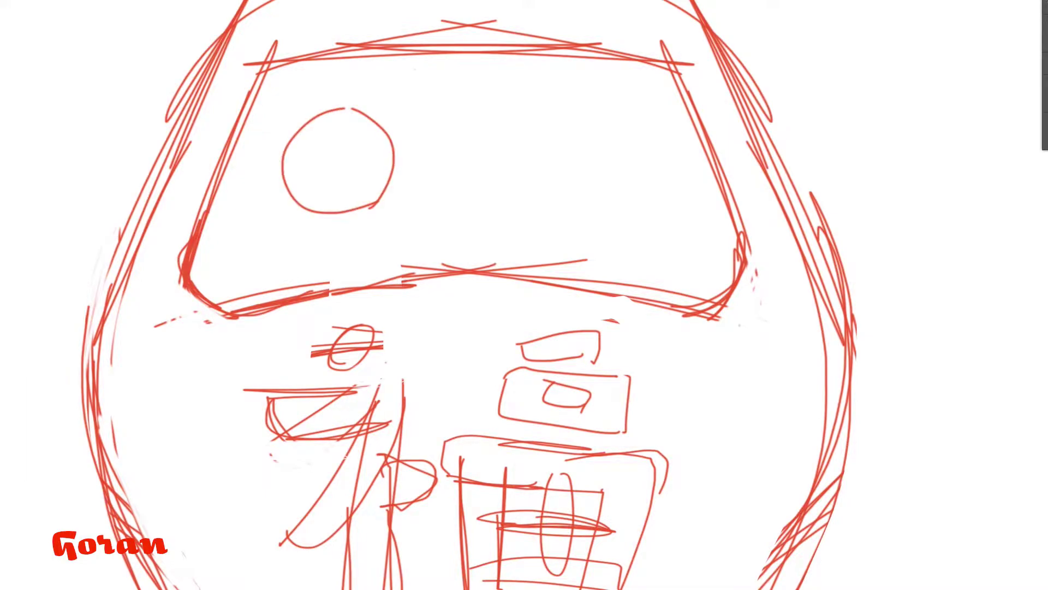
mouse_move(415, 70)
mouse_down()
mouse_move(272, 174)
mouse_move(360, 85)
mouse_up()
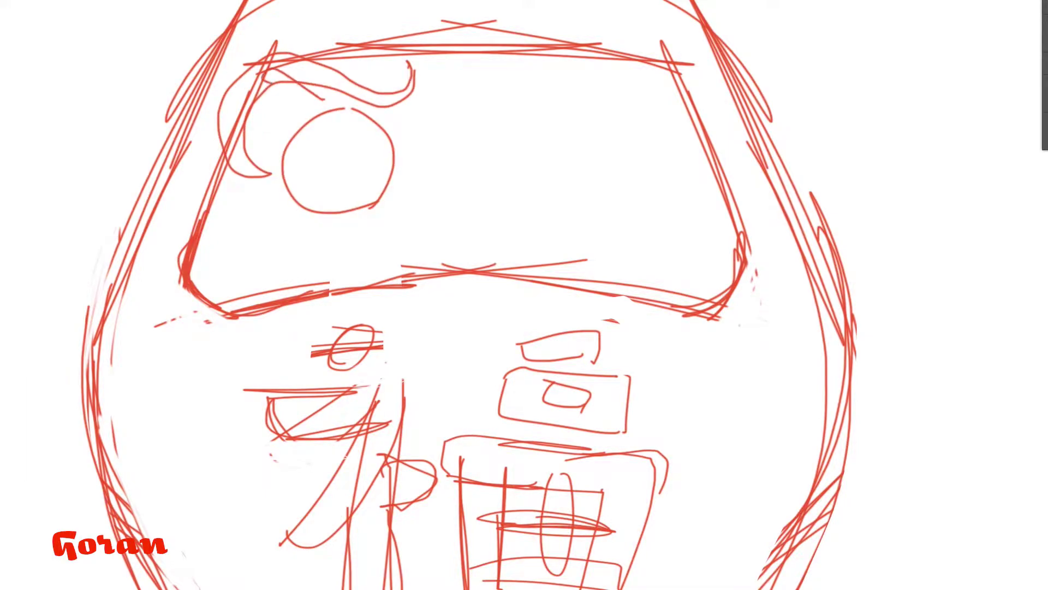
key(ctrl+z)
drag(262, 71, 315, 102)
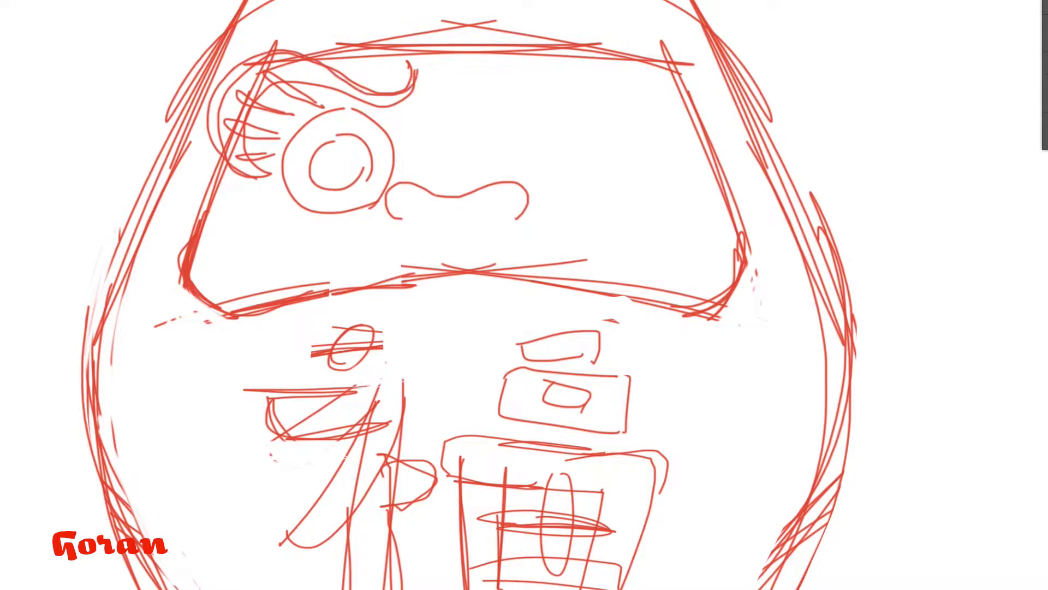
Hatch the swirl below the eye.
scroll(494, 250, down, 3)
scroll(494, 251, up, 2)
scroll(494, 250, up, 1)
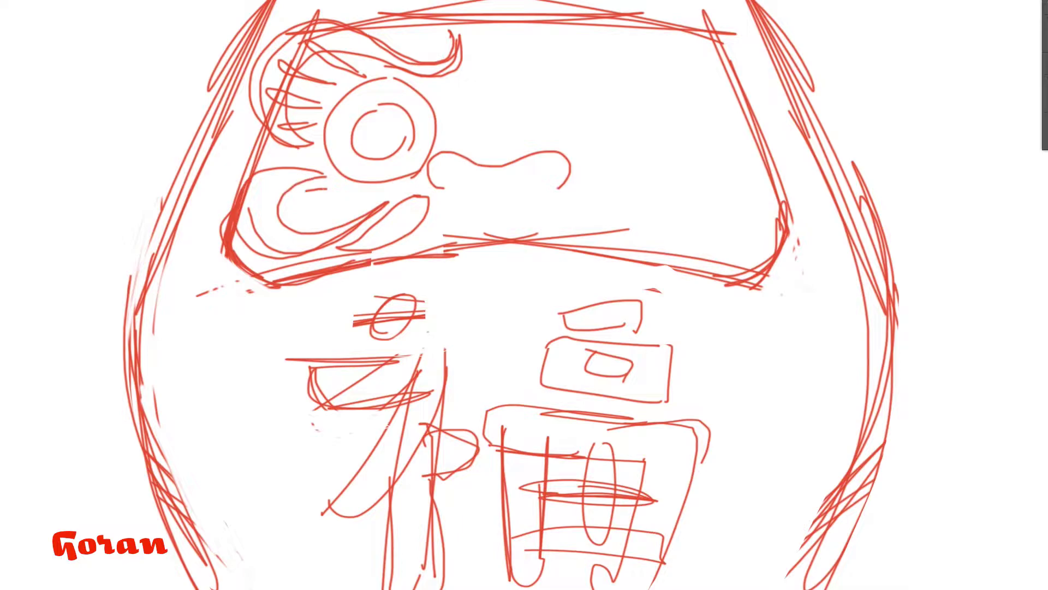
scroll(265, 202, down, 3)
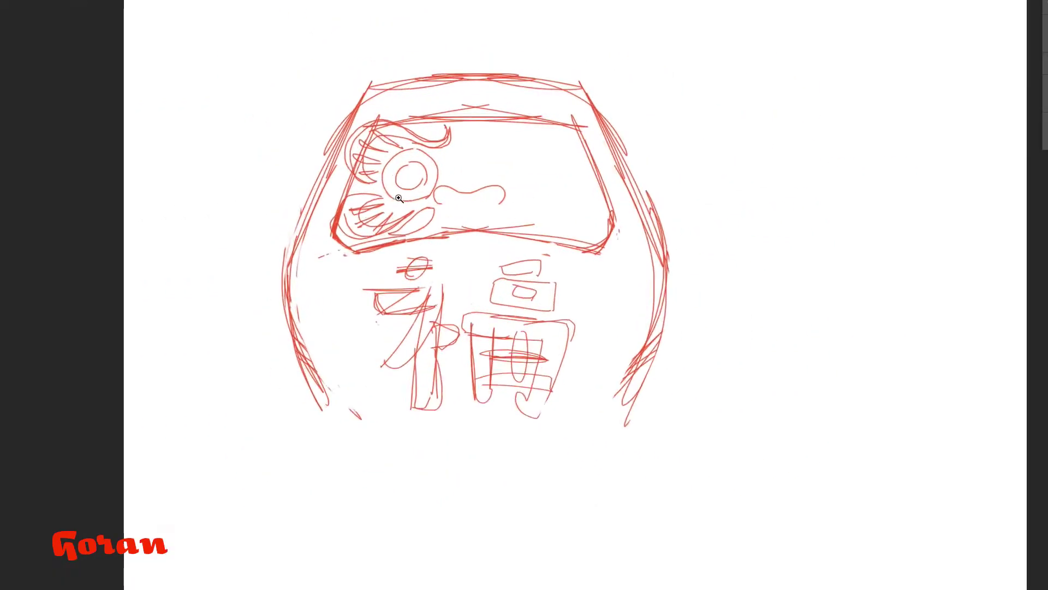
scroll(264, 202, up, 6)
drag(188, 305, 237, 181)
mouse_move(240, 323)
mouse_down()
mouse_move(432, 126)
mouse_move(284, 109)
mouse_move(262, 180)
mouse_move(404, 180)
mouse_move(256, 305)
mouse_move(371, 355)
mouse_move(549, 261)
mouse_move(360, 327)
mouse_up()
Fill the eye's pupil with dense red cross-hatching.
scroll(463, 311, down, 3)
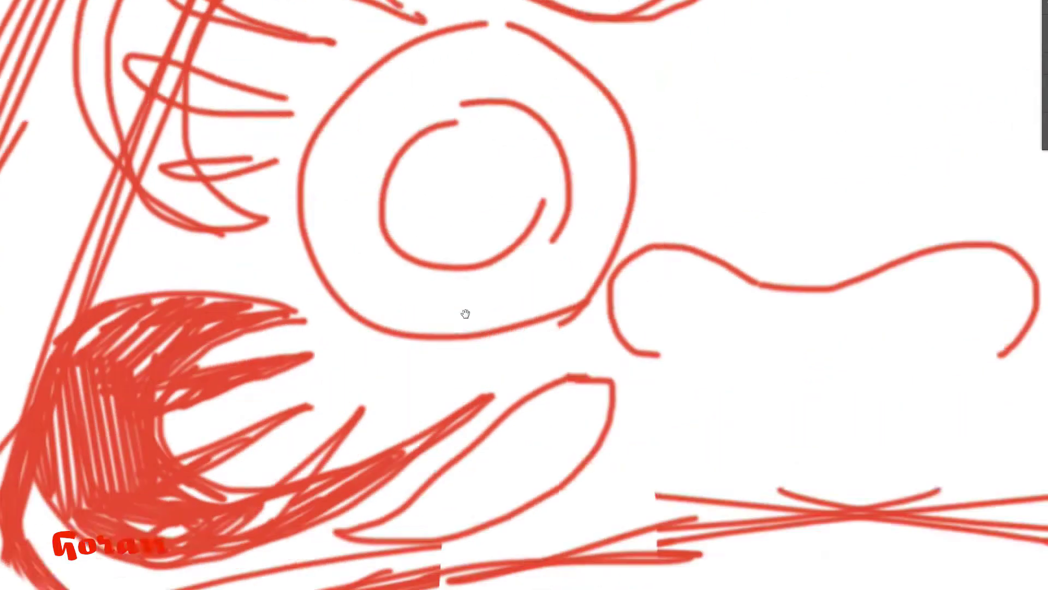
scroll(463, 311, up, 3)
drag(350, 273, 437, 371)
drag(327, 306, 409, 393)
mouse_move(371, 262)
mouse_down()
mouse_move(473, 357)
mouse_move(414, 246)
mouse_up()
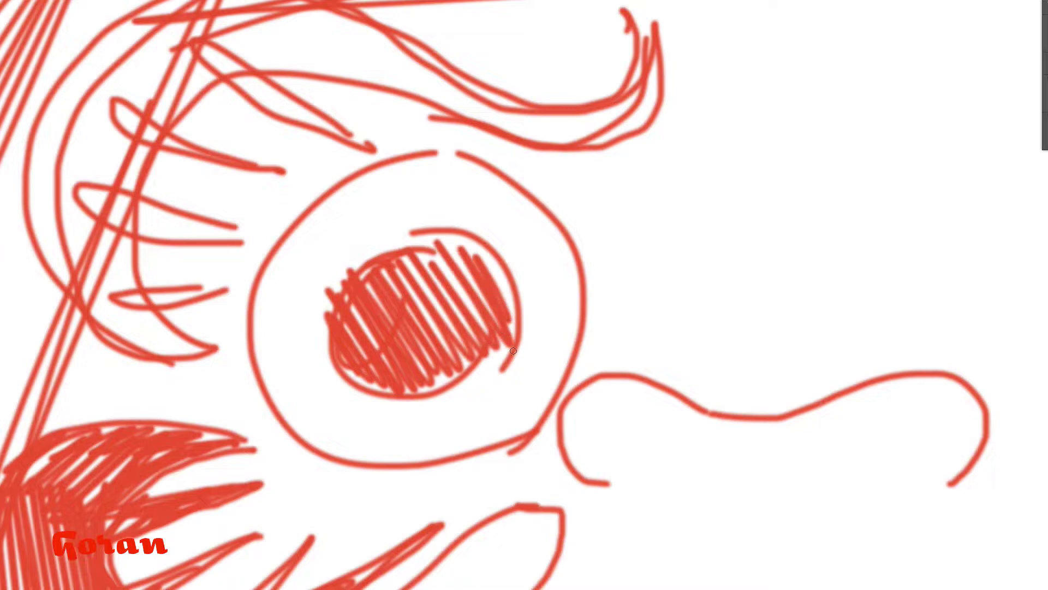
drag(508, 327, 426, 388)
drag(459, 257, 432, 306)
Draw the teeth band lines, an inner mustache curve and a beard strand below.
scroll(465, 361, down, 3)
scroll(465, 364, up, 2)
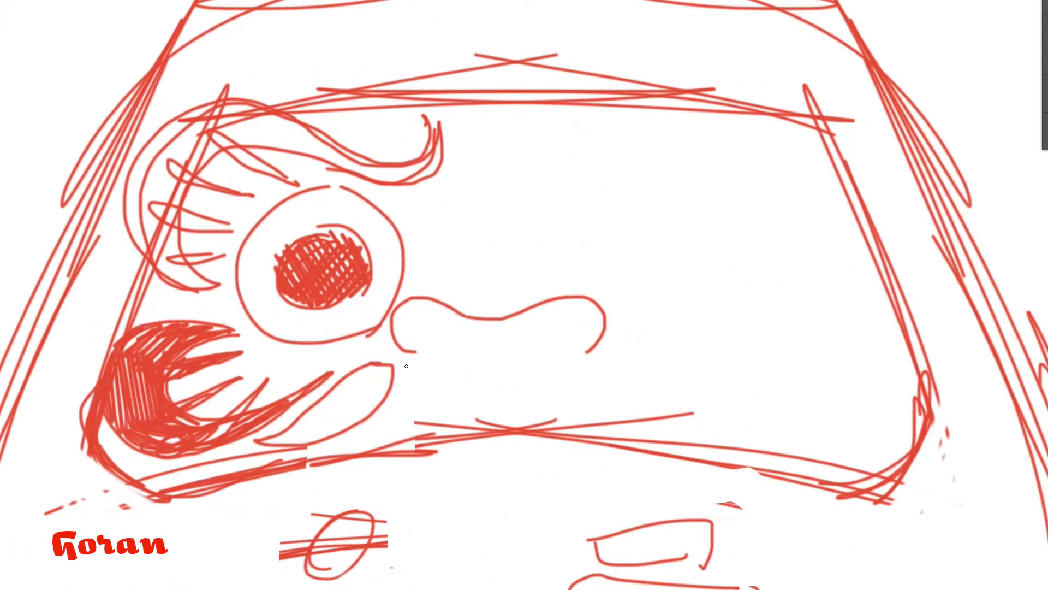
drag(482, 377, 593, 377)
drag(408, 361, 599, 360)
drag(405, 316, 584, 312)
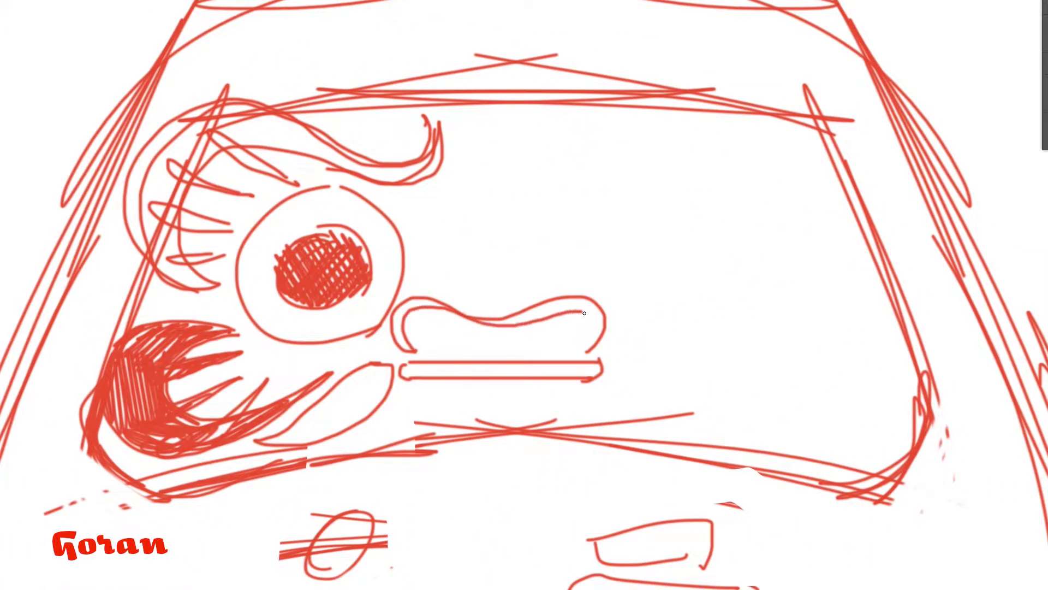
drag(386, 432, 418, 430)
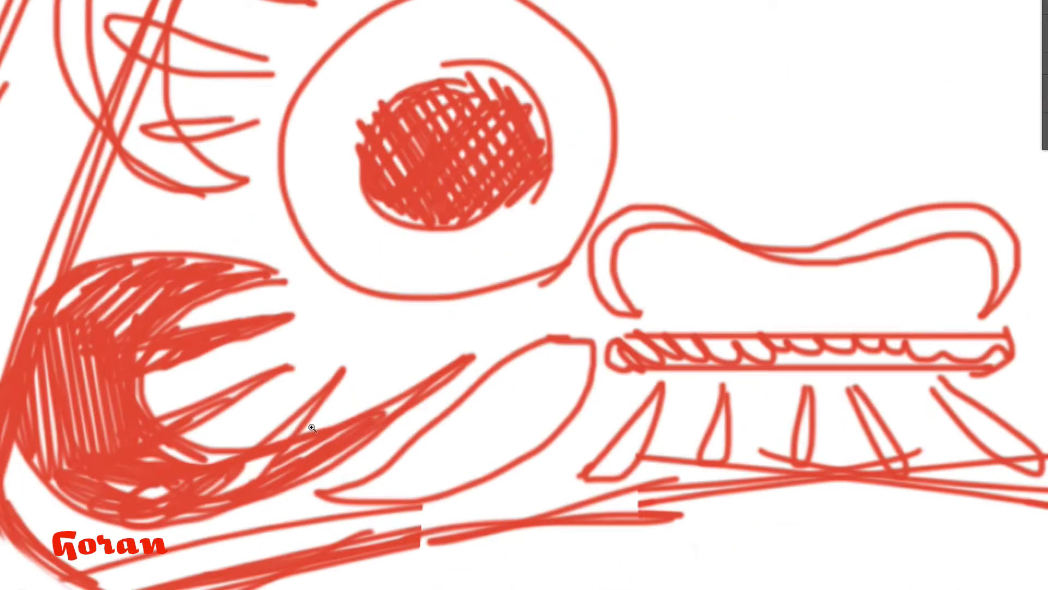
Hatch in the dark left cheek shape and the leaf-shaped moustache stroke.
drag(276, 440, 126, 478)
drag(54, 443, 158, 292)
drag(57, 308, 118, 284)
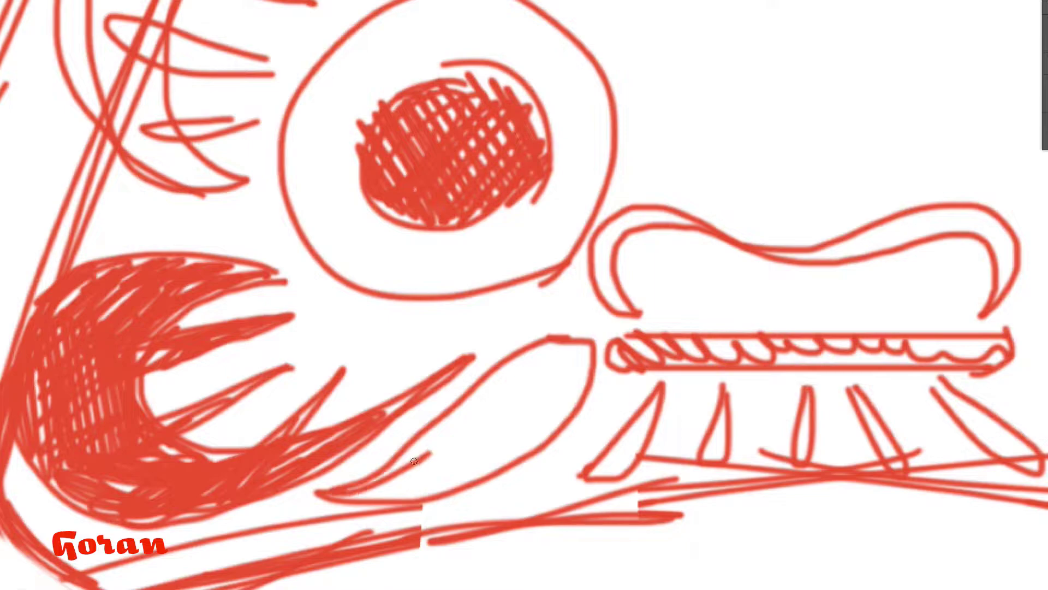
drag(333, 494, 472, 445)
mouse_move(393, 511)
mouse_down()
mouse_move(537, 376)
mouse_move(432, 461)
mouse_up()
drag(513, 420, 431, 475)
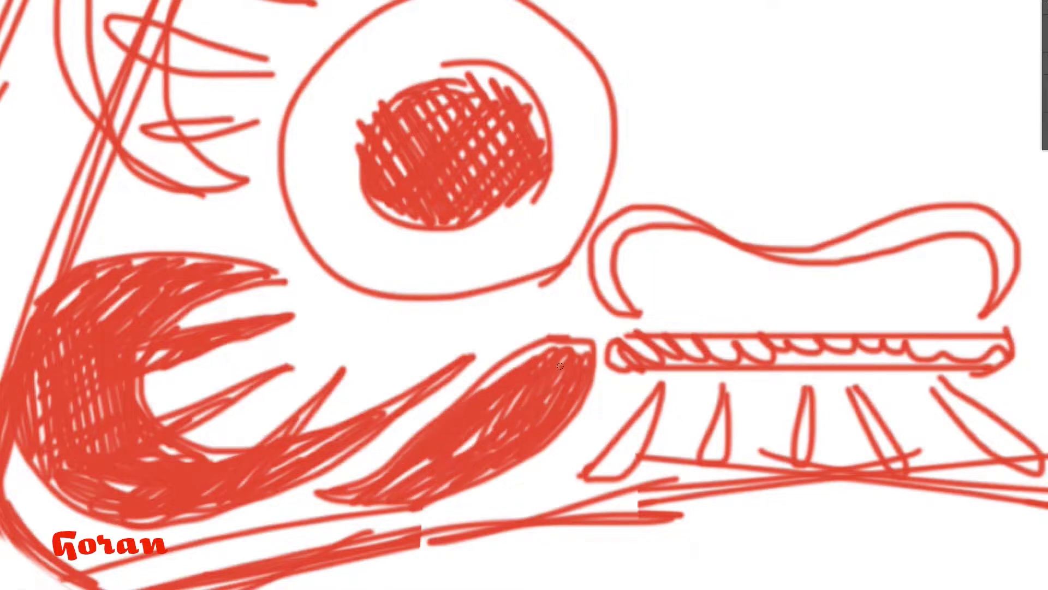
Fill each bristle solid red and thicken both ends of the handle shape.
mouse_move(655, 395)
mouse_down()
mouse_move(623, 469)
mouse_move(593, 475)
mouse_up()
mouse_move(689, 393)
mouse_down()
mouse_move(591, 390)
mouse_move(509, 372)
mouse_up()
drag(543, 367, 527, 440)
drag(628, 369, 617, 439)
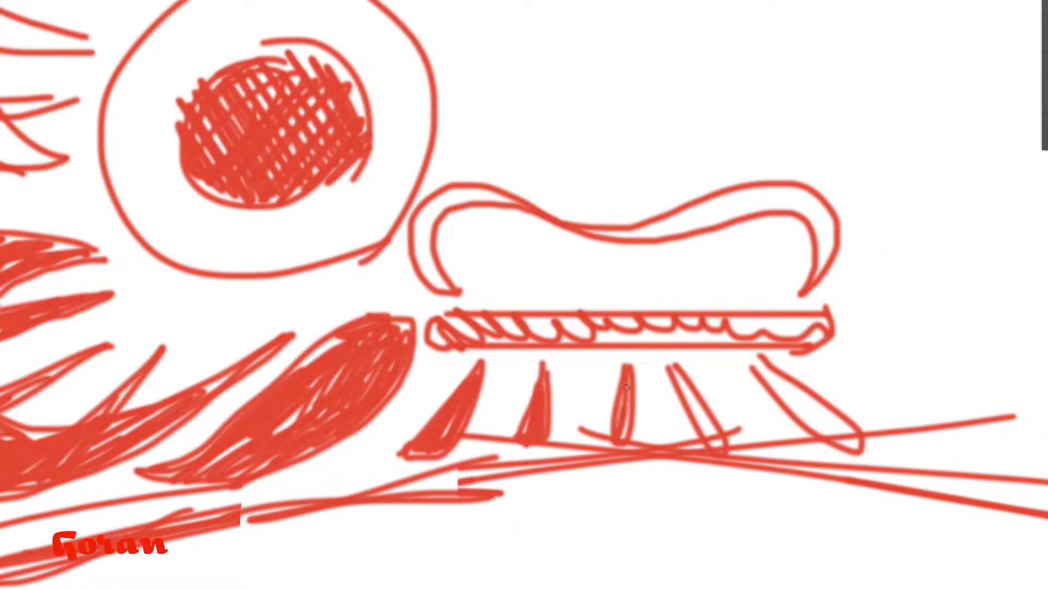
drag(674, 368, 715, 443)
drag(762, 363, 860, 448)
mouse_move(461, 211)
mouse_down()
mouse_move(431, 284)
mouse_move(518, 183)
mouse_up()
mouse_move(644, 230)
mouse_down()
mouse_move(812, 205)
mouse_move(802, 294)
mouse_up()
Thicken the handle curl and hatch vertically over the eyelash area.
scroll(546, 295, down, 5)
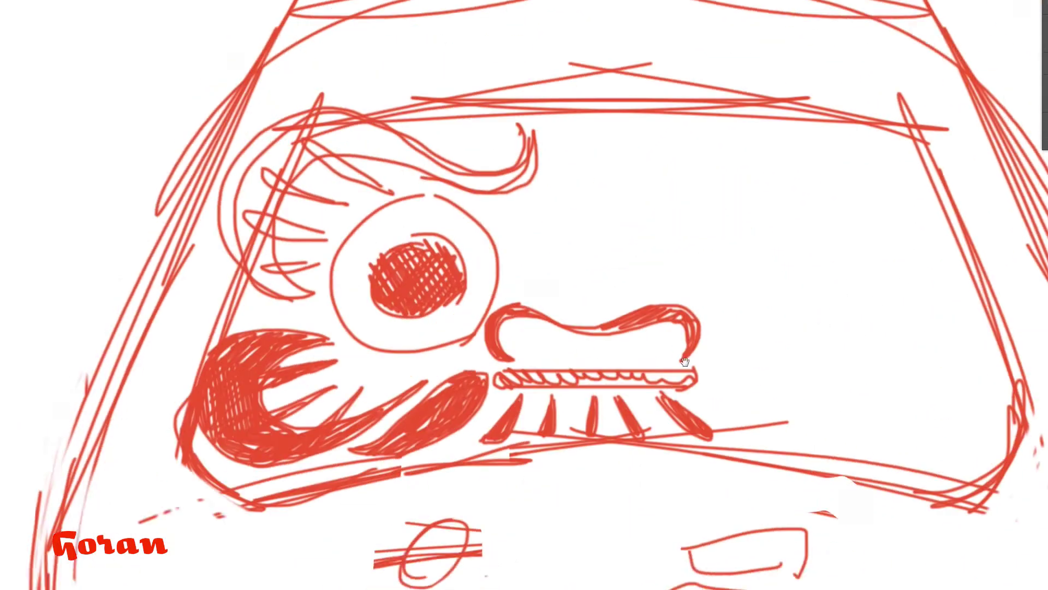
scroll(327, 273, up, 5)
drag(246, 279, 328, 371)
drag(349, 365, 300, 323)
drag(289, 153, 273, 294)
drag(252, 109, 229, 306)
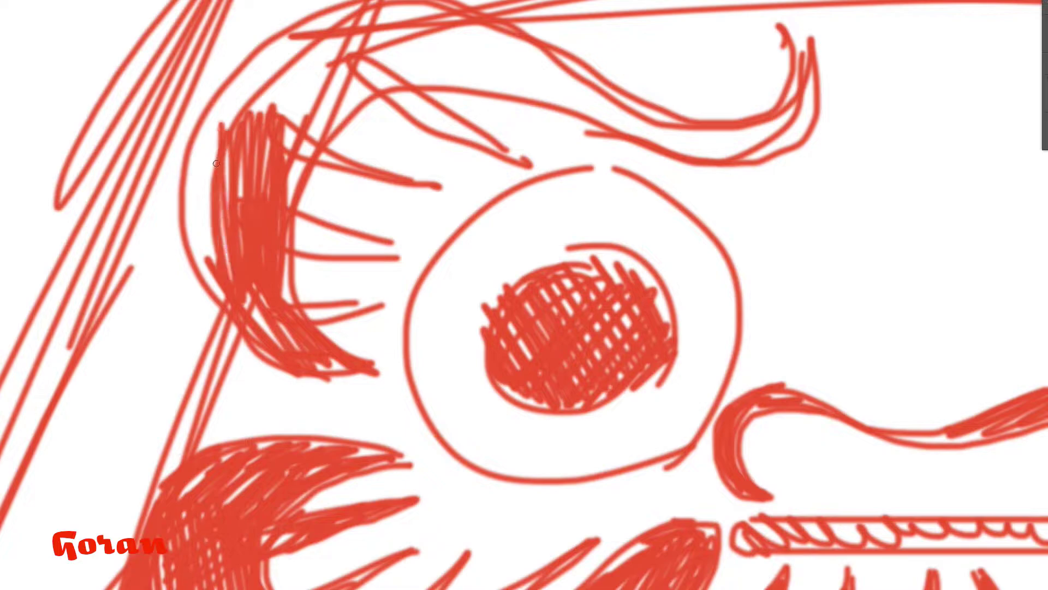
drag(208, 120, 196, 300)
scroll(69, 271, up, 4)
scroll(69, 271, down, 3)
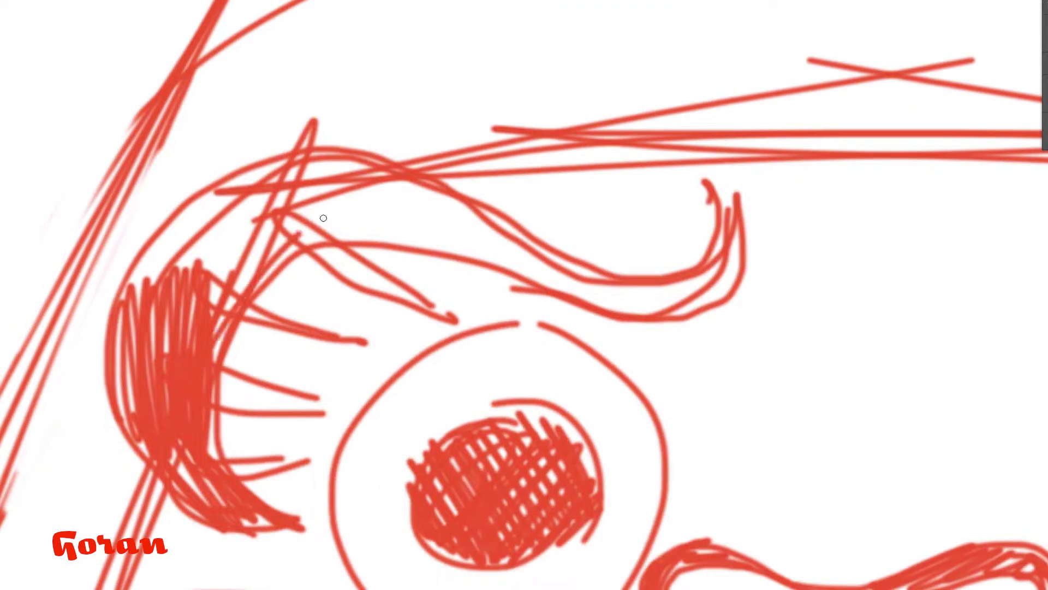
Hatch densely along the eyelid arc, lower lashes and eyelid tip, undoing a stray spike.
mouse_move(328, 186)
mouse_down()
mouse_move(219, 328)
mouse_move(142, 295)
mouse_move(125, 470)
mouse_move(202, 513)
mouse_up()
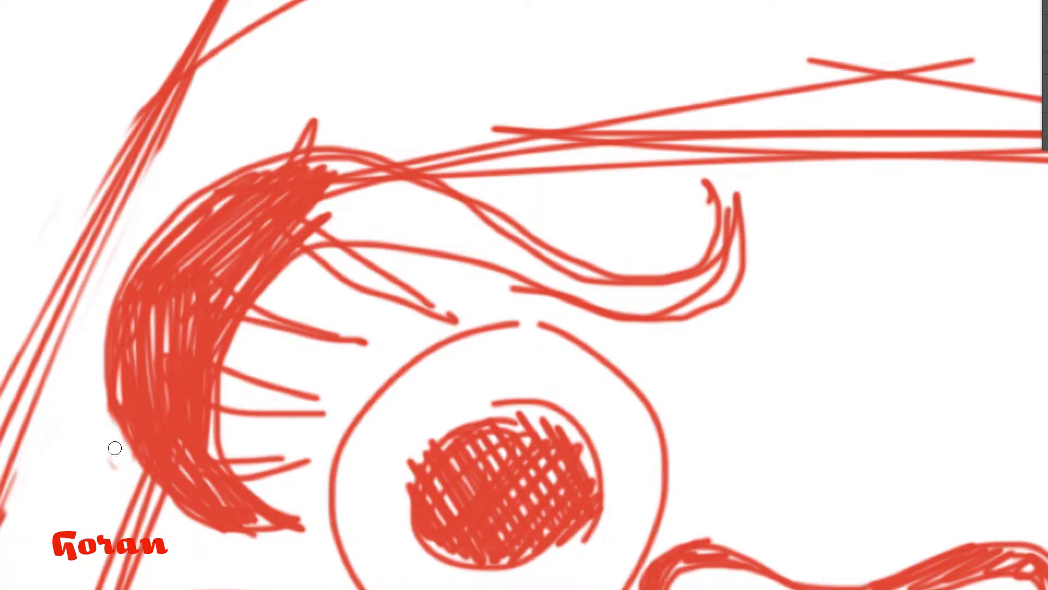
drag(289, 469, 185, 458)
mouse_move(322, 399)
mouse_down()
mouse_move(198, 392)
mouse_move(320, 407)
mouse_up()
drag(229, 319, 344, 336)
drag(311, 240, 420, 303)
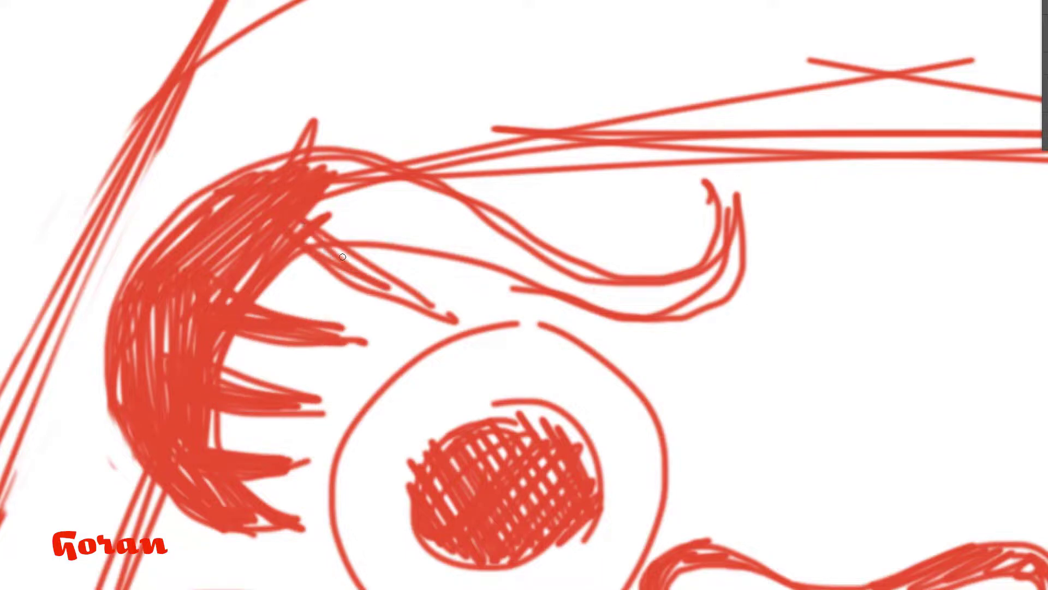
mouse_move(322, 159)
mouse_down()
mouse_move(333, 235)
mouse_move(363, 248)
mouse_up()
drag(355, 158, 393, 235)
key(ctrl+z)
Thicken the long hair curve out to its hooked end.
mouse_move(372, 169)
mouse_down()
mouse_move(475, 248)
mouse_move(650, 305)
mouse_up()
drag(578, 273, 737, 207)
scroll(659, 289, down, 5)
scroll(539, 285, up, 5)
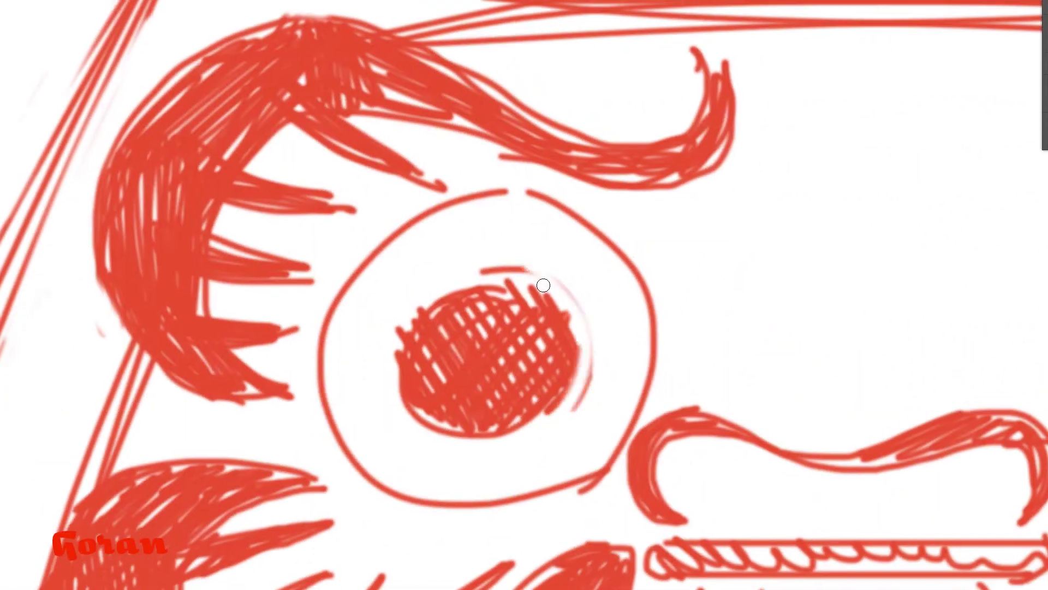
Erase a highlight wedge from the pupil and redraw its inner circle.
drag(539, 285, 556, 382)
mouse_move(484, 262)
mouse_down()
mouse_move(512, 326)
mouse_move(532, 290)
mouse_move(524, 349)
mouse_up()
key(b)
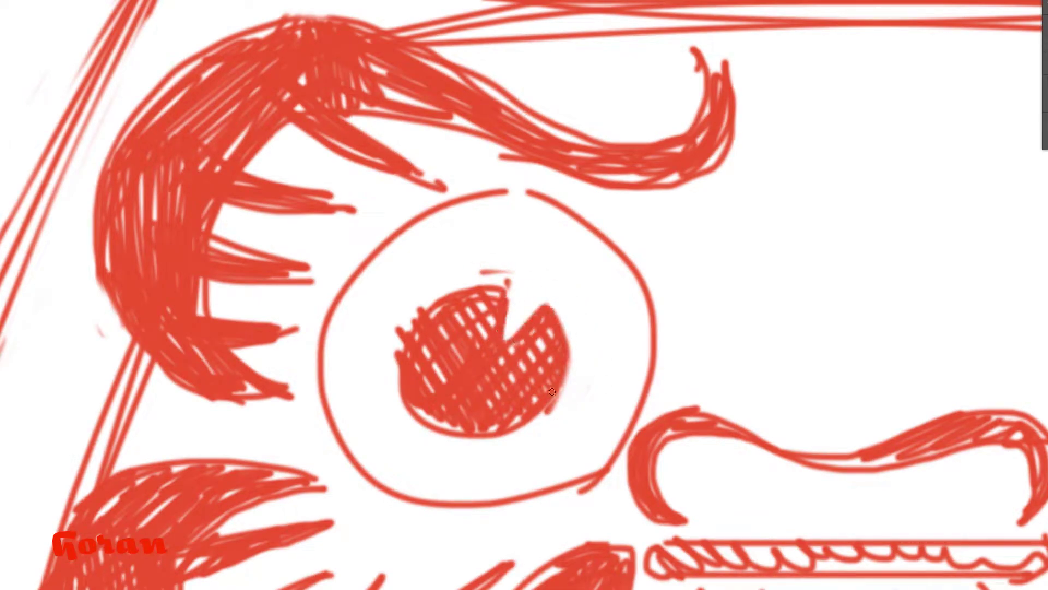
mouse_move(440, 242)
mouse_down()
mouse_move(382, 420)
mouse_move(458, 230)
mouse_up()
scroll(602, 284, down, 5)
scroll(483, 205, up, 3)
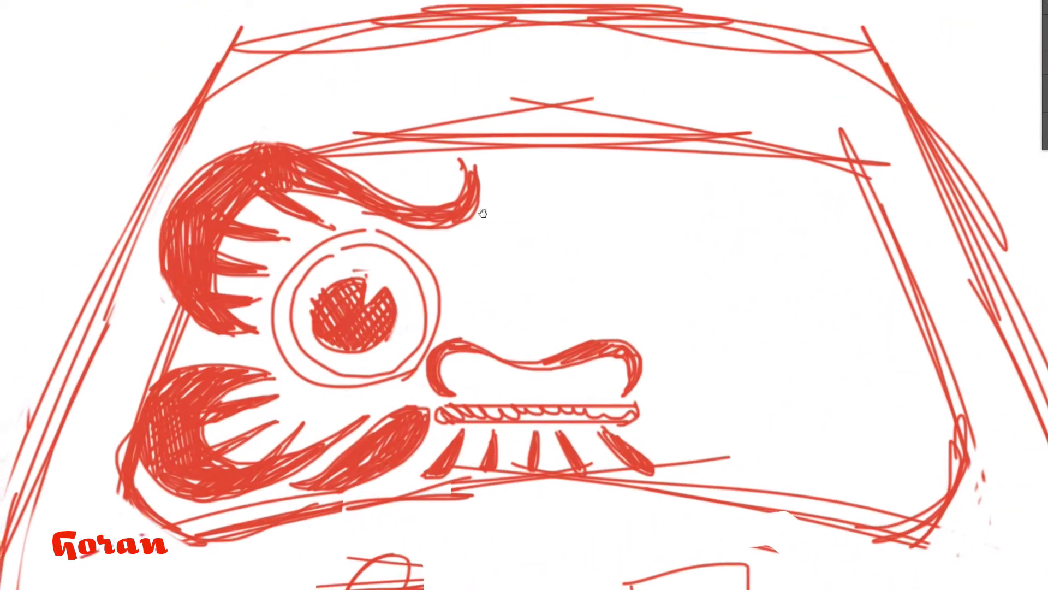
Nudge the eyebrow curl slightly left and fill the small mark above the eye red.
drag(362, 201, 369, 192)
mouse_move(500, 186)
mouse_down()
mouse_move(475, 185)
mouse_move(493, 230)
mouse_up()
key(ctrl+d)
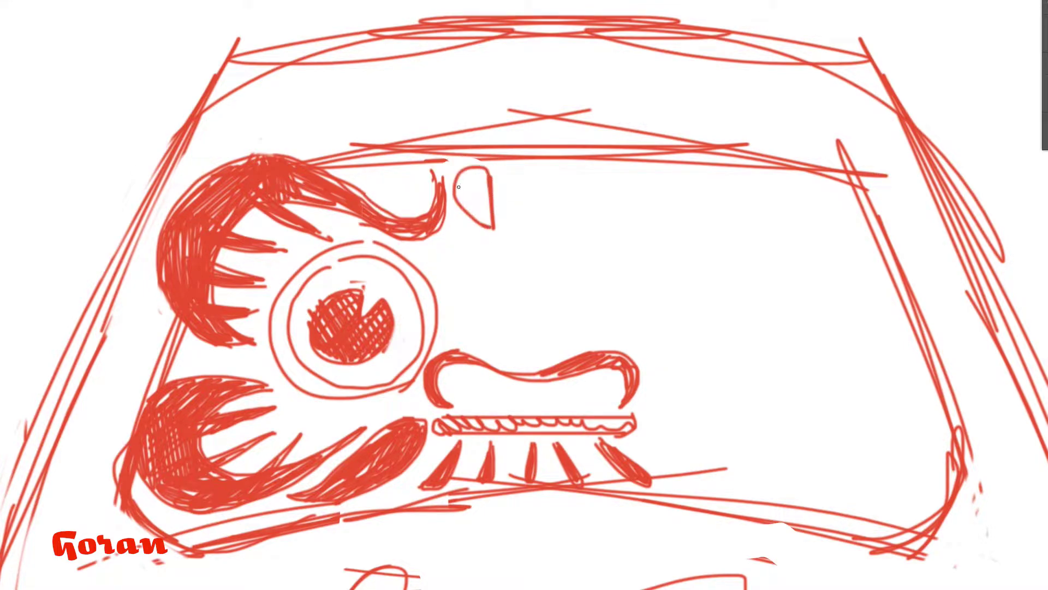
drag(459, 187, 488, 224)
scroll(524, 317, down, 5)
scroll(524, 317, up, 2)
Lasso and delete the old right half of the daruma.
scroll(580, 287, down, 2)
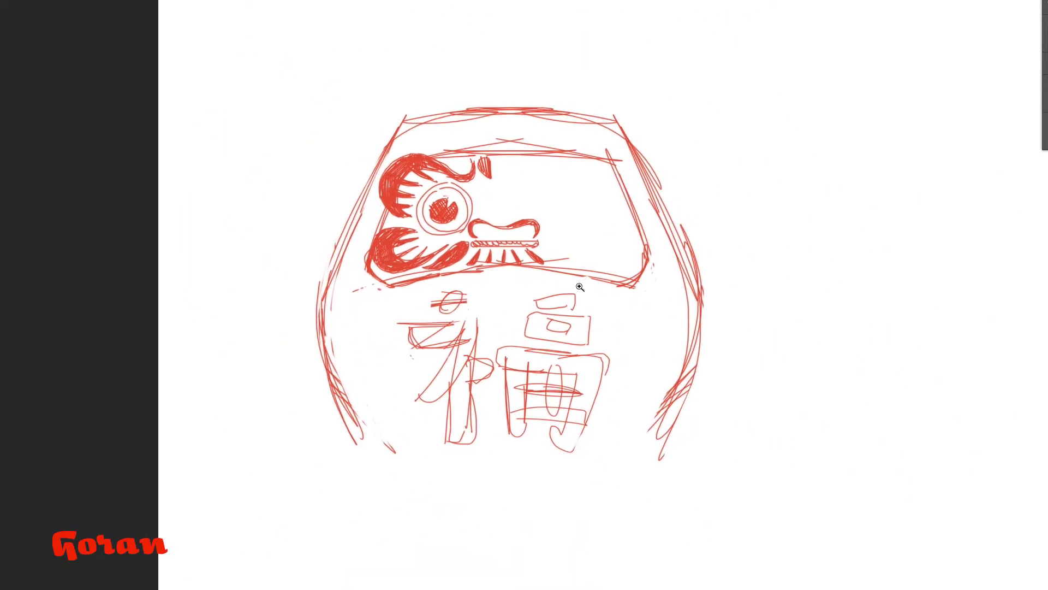
drag(511, 106, 621, 372)
drag(502, 271, 503, 247)
key(Delete)
scroll(503, 247, up, 3)
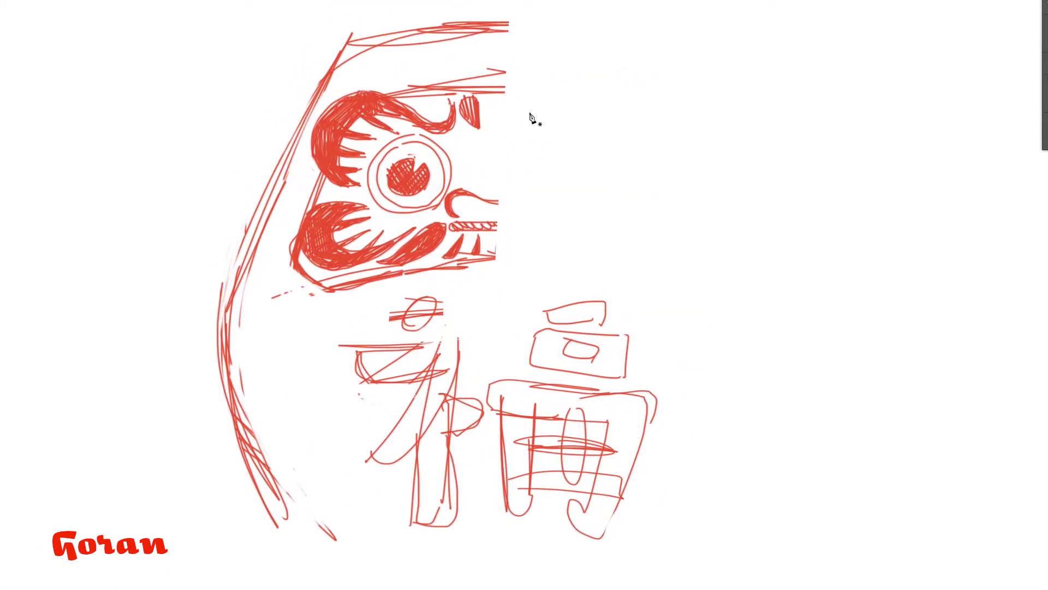
Copy the left half, flip it horizontally and slide it in as the right half.
drag(297, 316, 525, 88)
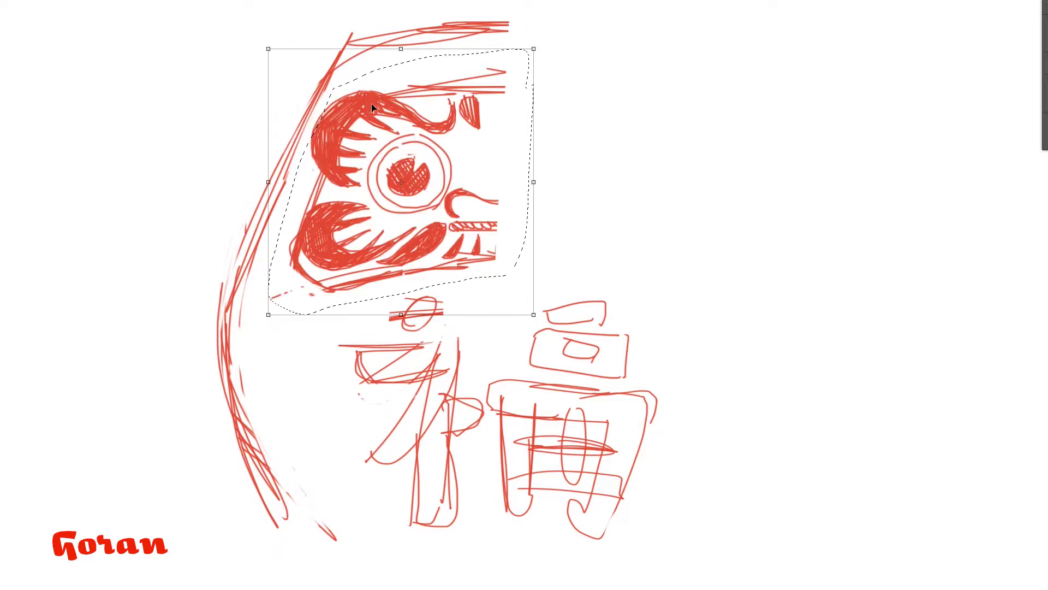
key(Return)
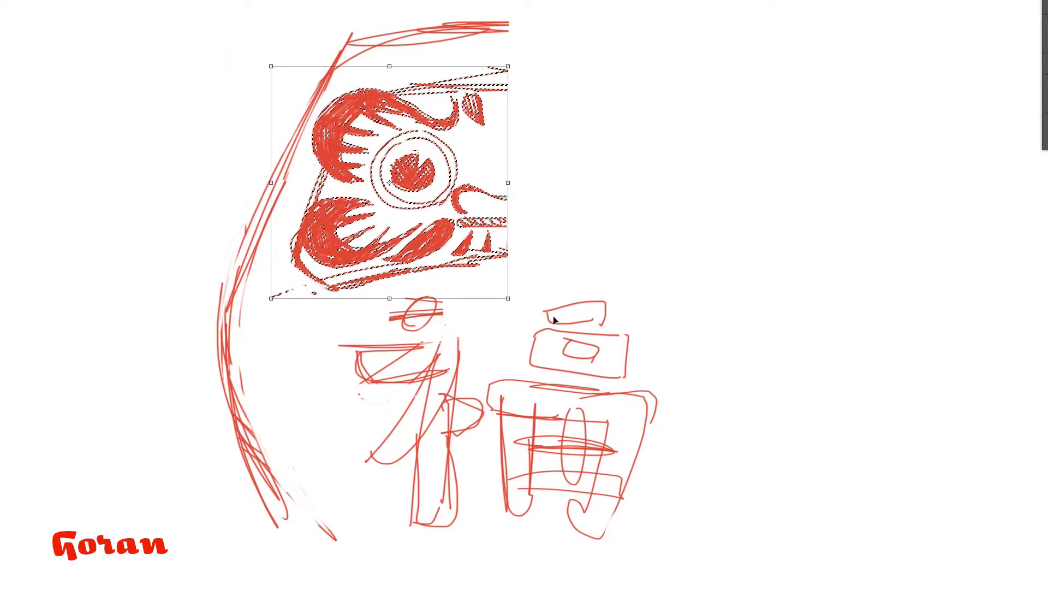
drag(483, 302, 565, 86)
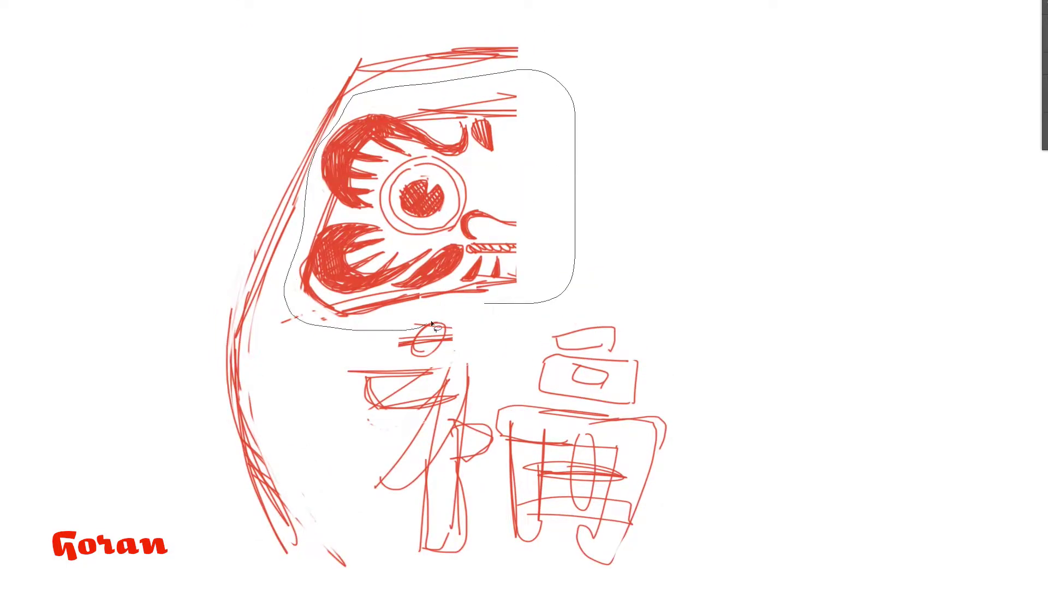
drag(432, 325, 573, 567)
drag(340, 215, 726, 215)
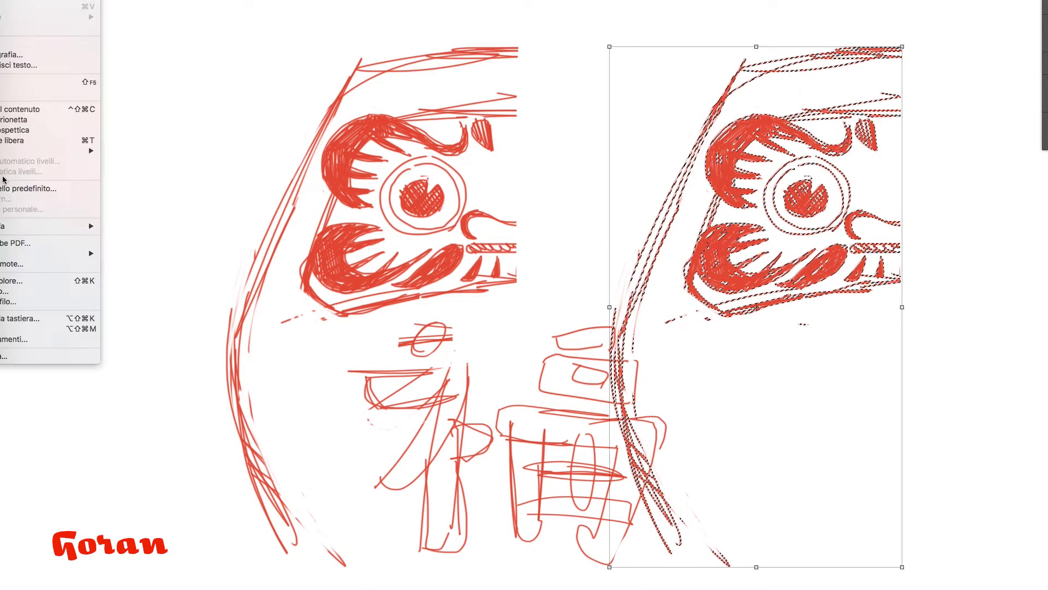
click(137, 276)
drag(796, 258, 702, 261)
key(Return)
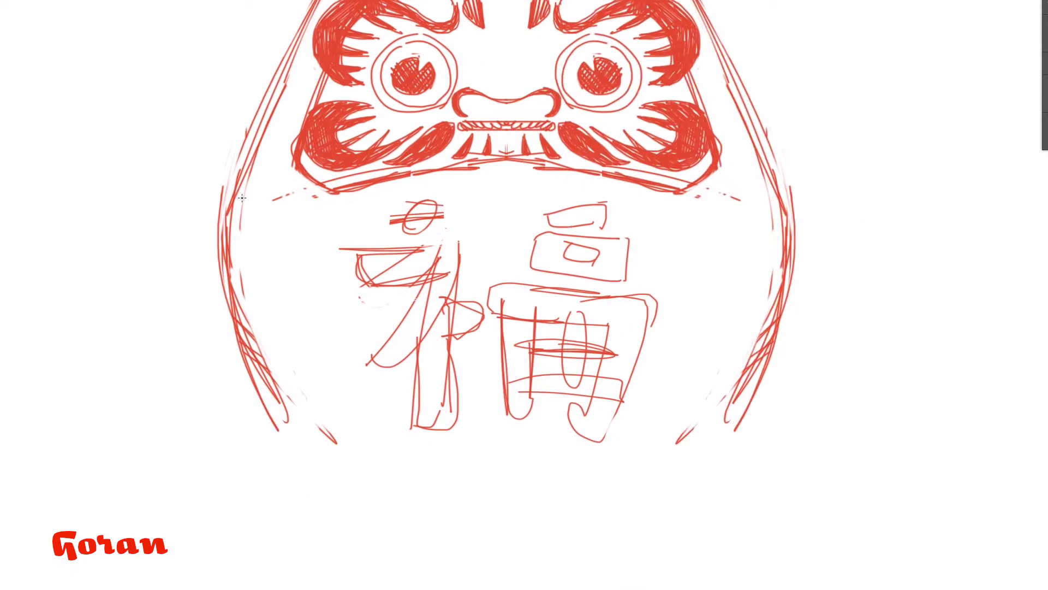
Lengthen the curve under the face, draw the daruma's base and redraw the left-side stripes.
key(ctrl+z)
drag(225, 188, 357, 223)
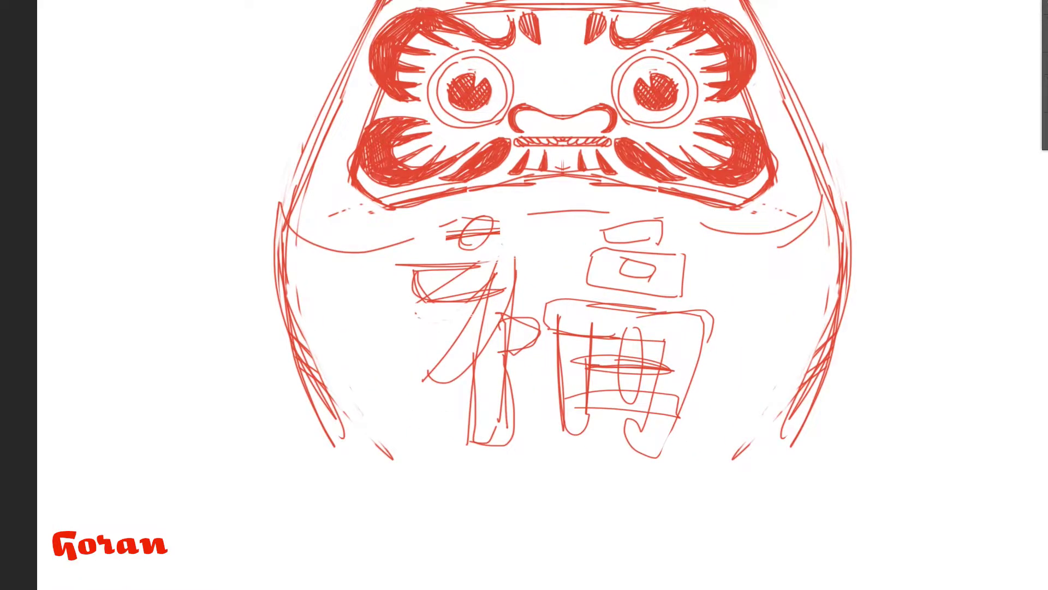
mouse_move(268, 407)
mouse_down()
mouse_move(669, 415)
mouse_move(699, 327)
mouse_up()
mouse_move(360, 405)
mouse_down()
mouse_move(339, 220)
mouse_move(314, 390)
mouse_move(294, 392)
mouse_up()
key(ctrl+z)
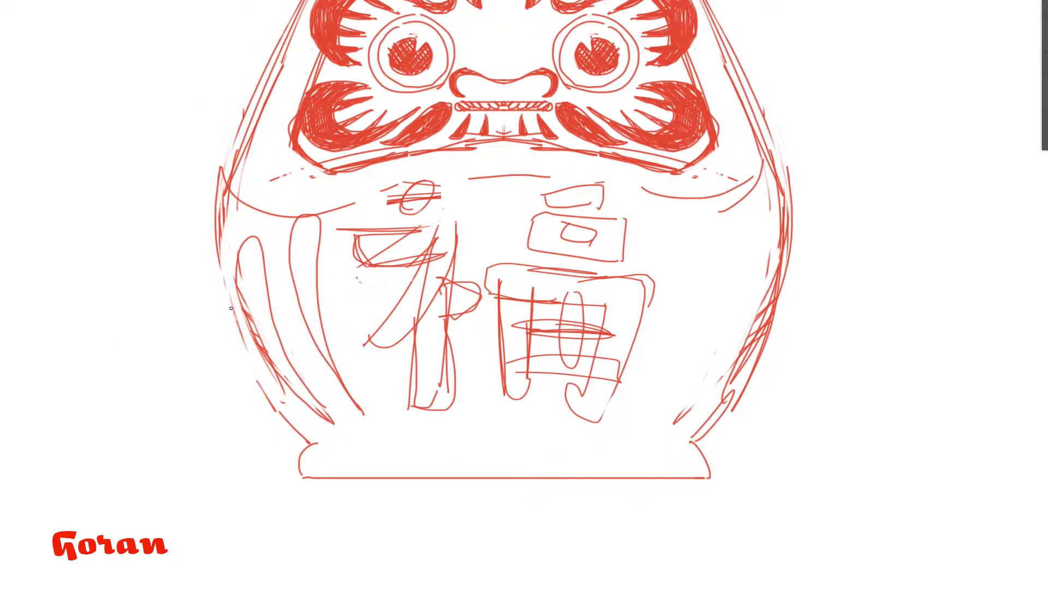
drag(218, 219, 256, 385)
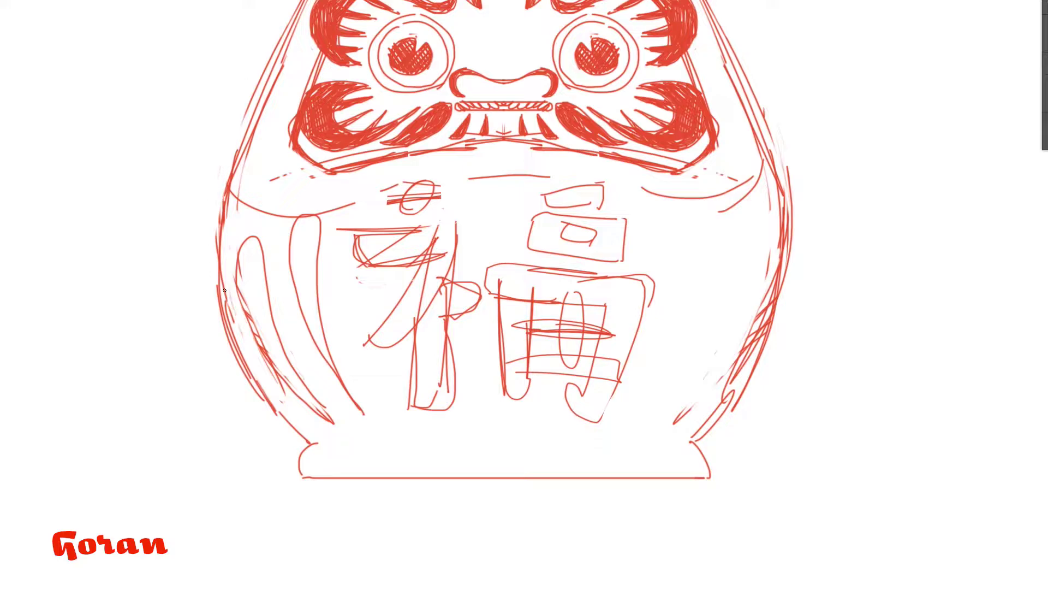
Hatch the top bar, stem and diagonal strokes of the 福 kanji's left radical.
mouse_move(373, 233)
mouse_down()
mouse_move(420, 243)
mouse_move(439, 305)
mouse_move(440, 373)
mouse_up()
drag(458, 294, 385, 336)
drag(421, 281, 377, 339)
scroll(293, 336, right, 1)
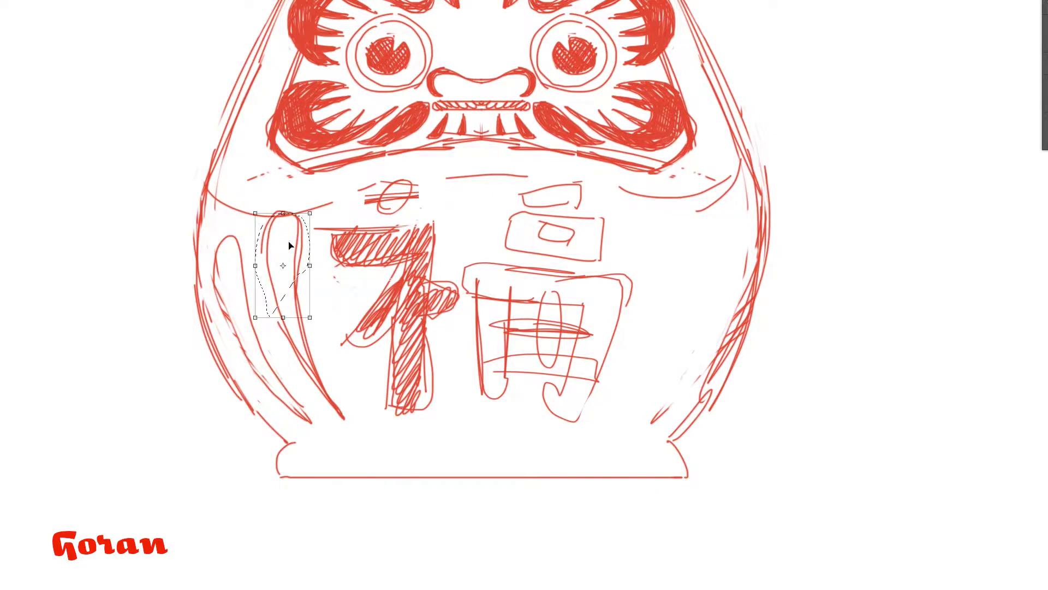
key(Return)
drag(309, 304, 285, 258)
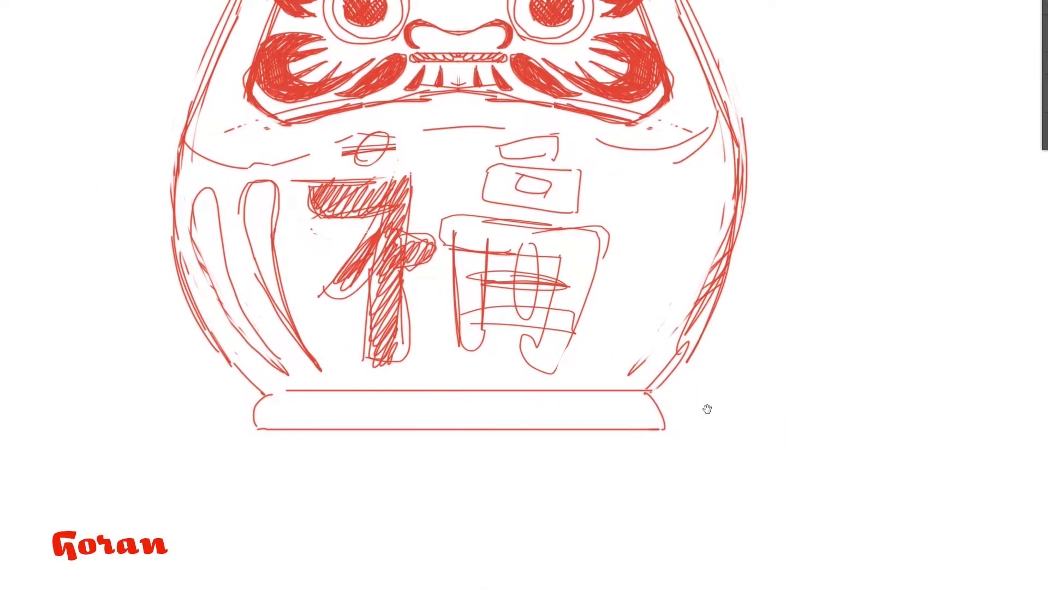
drag(707, 409, 738, 475)
Hatch the small rectangle and both sides of the kanji's right part.
drag(526, 237, 547, 264)
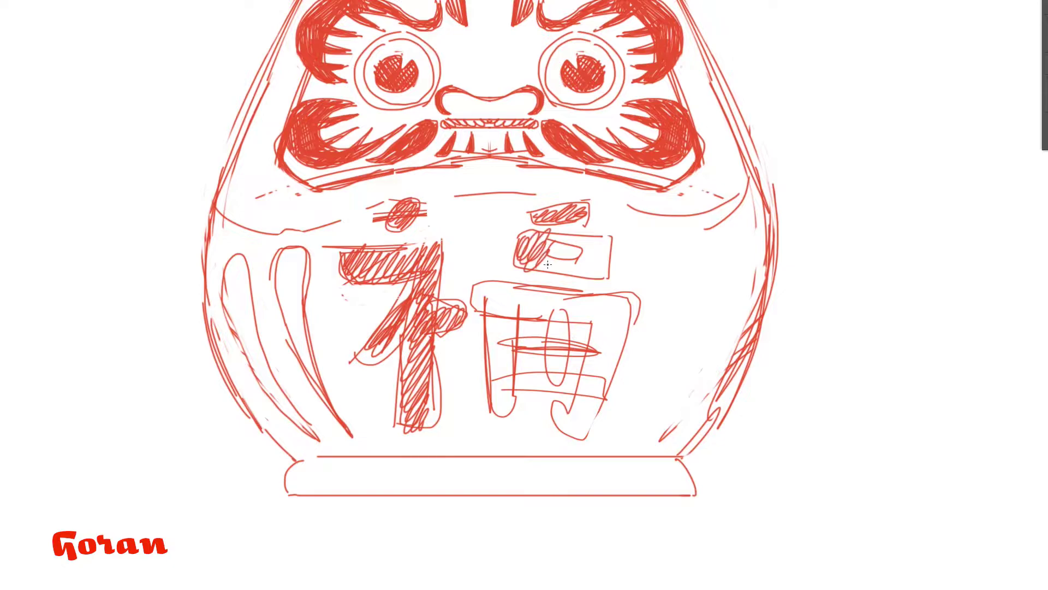
mouse_move(495, 287)
mouse_down()
mouse_move(511, 423)
mouse_move(620, 385)
mouse_up()
mouse_move(611, 306)
mouse_down()
mouse_move(575, 434)
mouse_move(557, 420)
mouse_move(598, 412)
mouse_up()
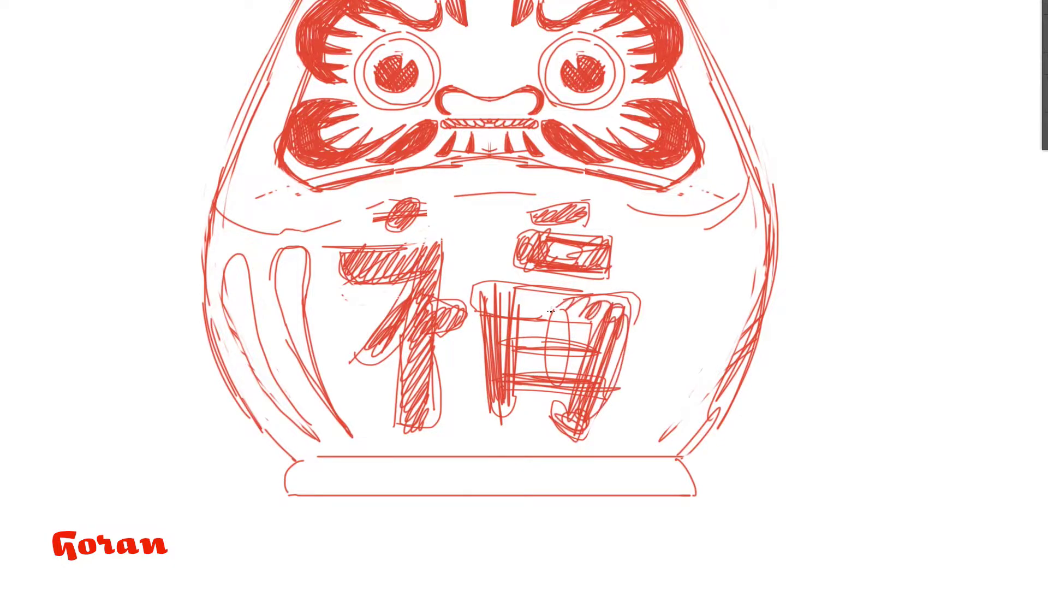
mouse_move(499, 298)
mouse_down()
mouse_move(590, 306)
mouse_move(548, 398)
mouse_up()
key(ctrl+minus)
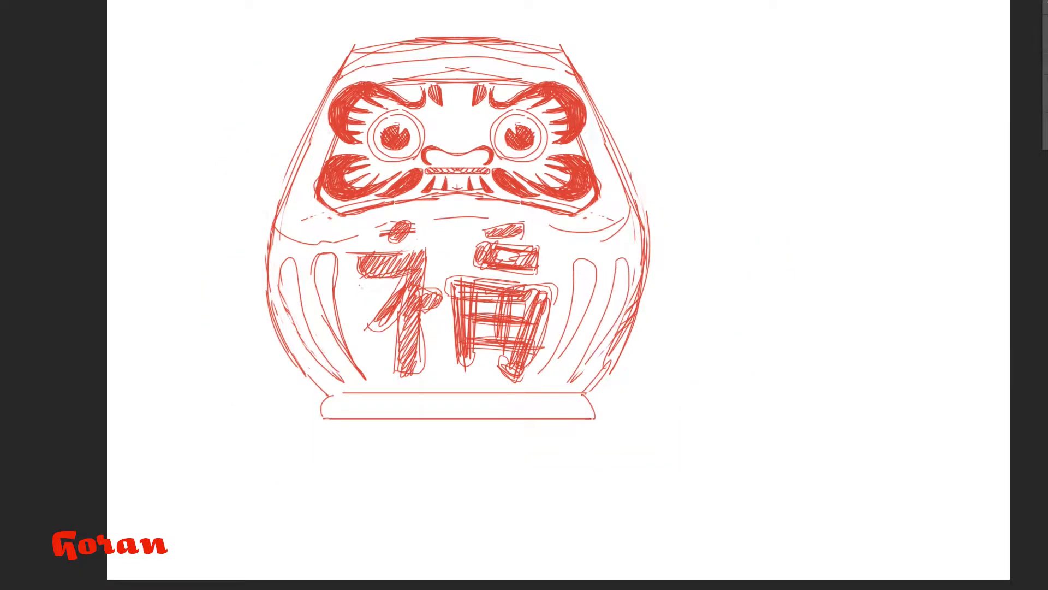
Add a curved stripe along the right body edge and squash the daruma's lower body downward.
drag(657, 253, 587, 393)
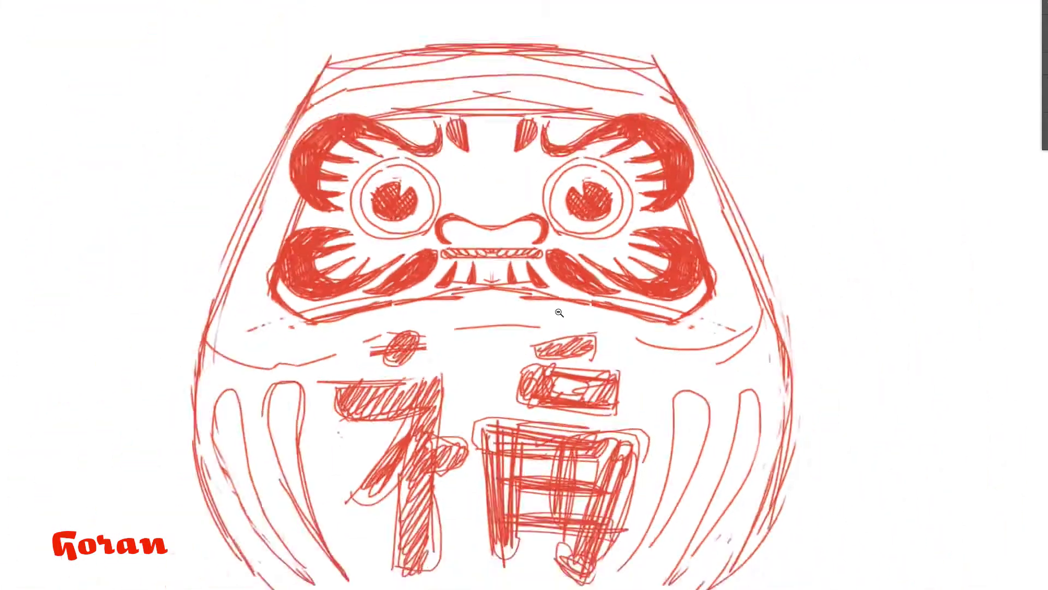
drag(606, 358, 735, 355)
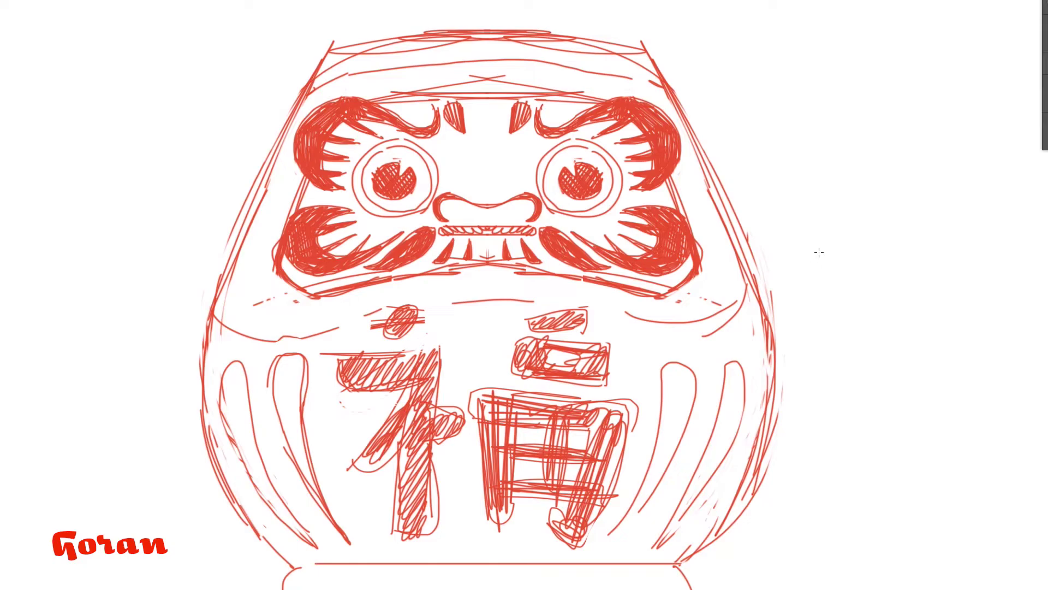
drag(821, 267, 154, 569)
key(ctrl+t)
drag(488, 267, 489, 296)
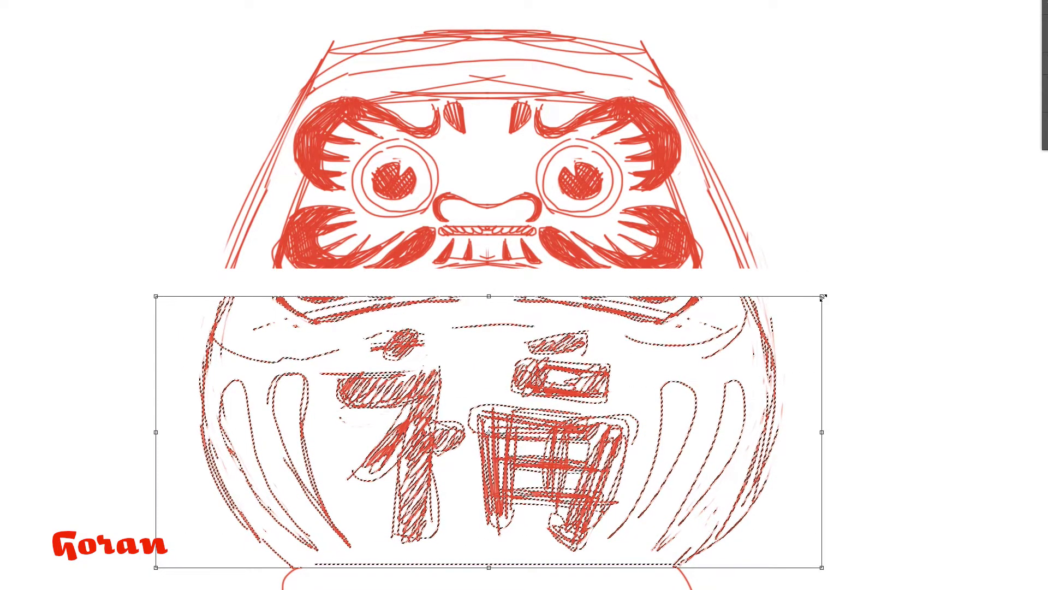
key(Return)
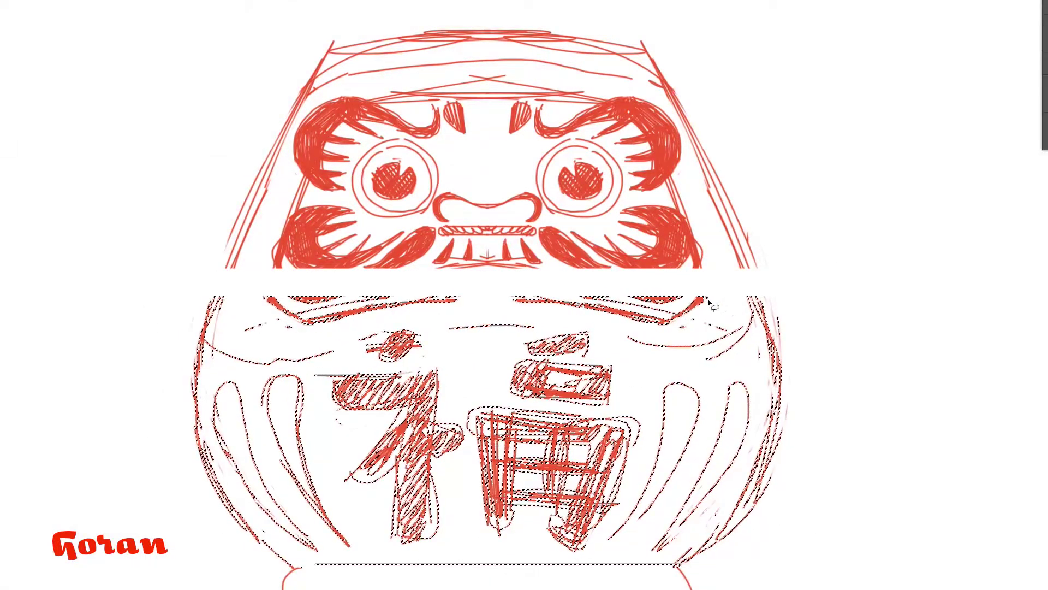
Stretch the daruma's face down to meet the squashed body.
drag(713, 305, 288, 286)
key(ctrl+t)
drag(488, 267, 483, 300)
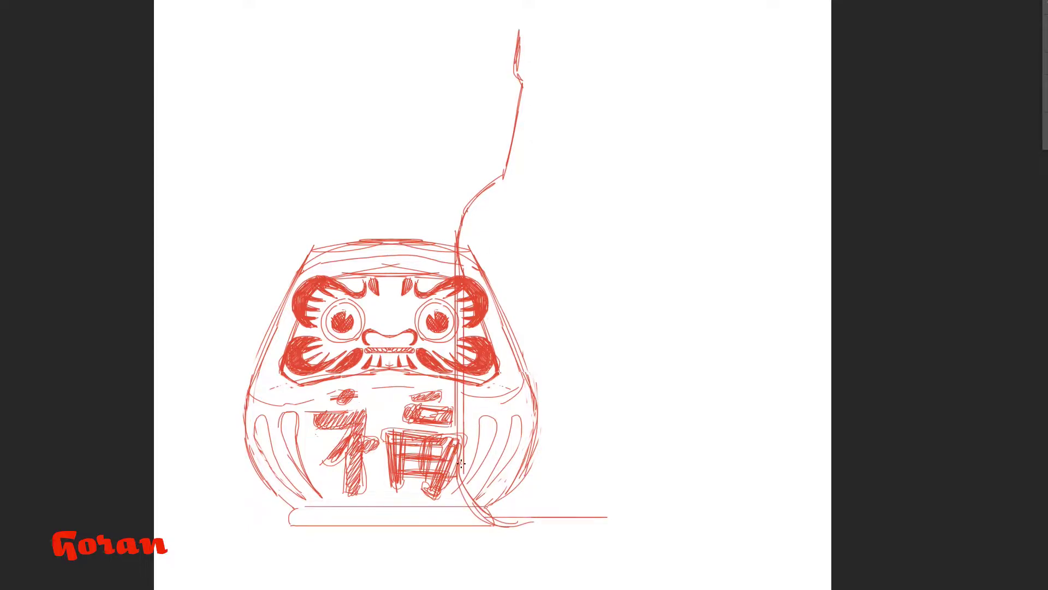
Flip the copied bottle half horizontally and set it in place to complete the silhouette.
scroll(460, 463, up, 1)
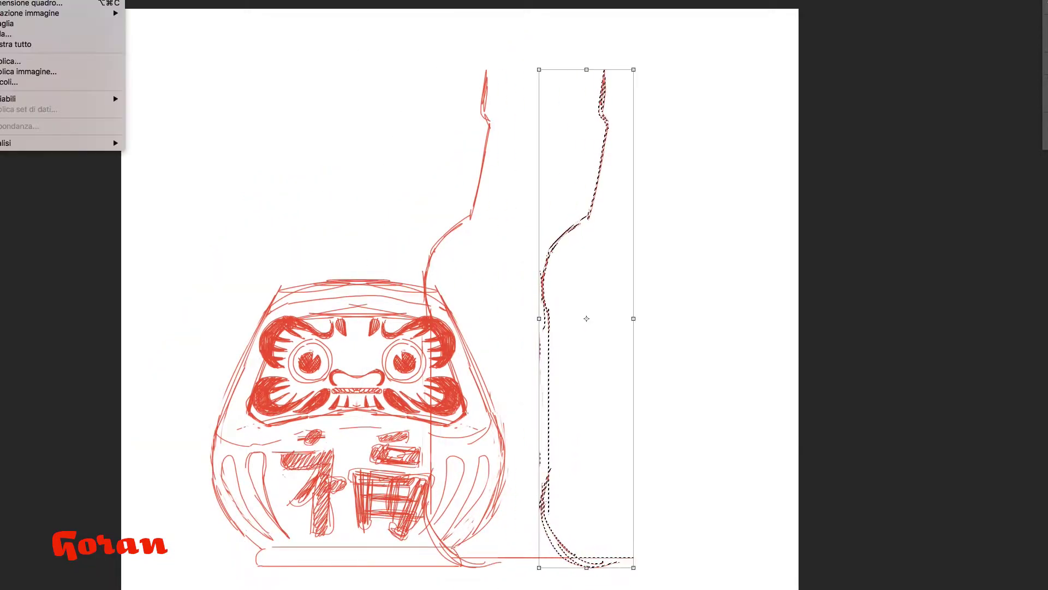
click(182, 277)
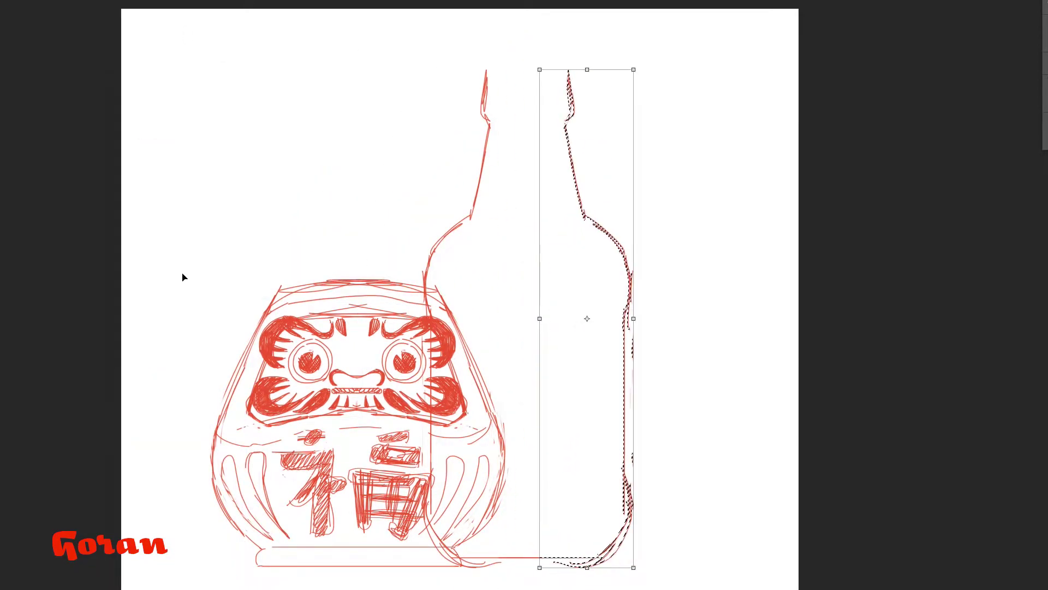
key(Return)
scroll(559, 257, up, 1)
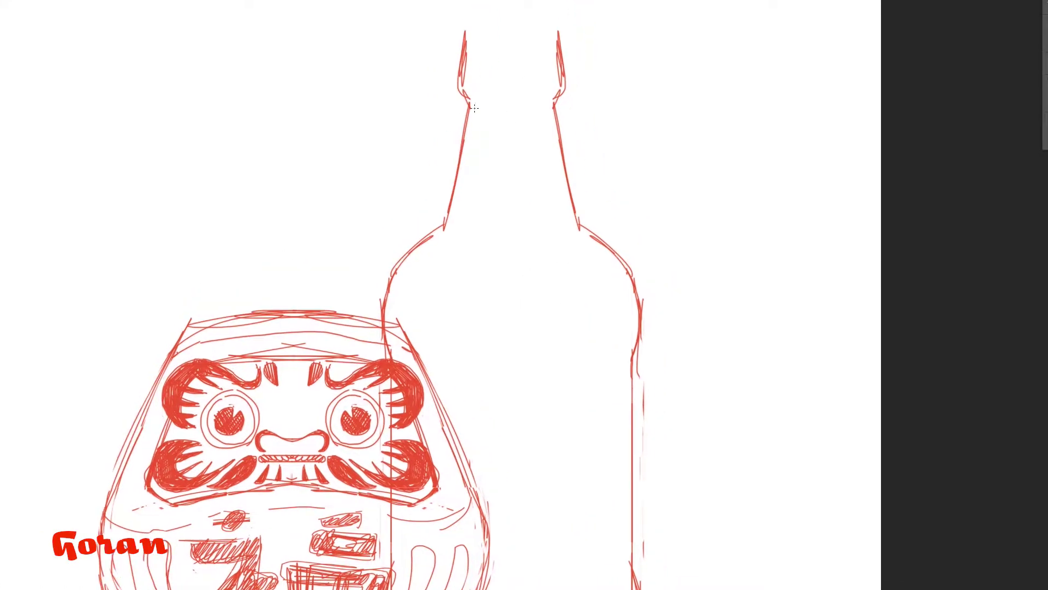
Draw a straight line across the top to close the bottle neck.
drag(467, 97, 555, 97)
key(Tab)
scroll(513, 164, up, 1)
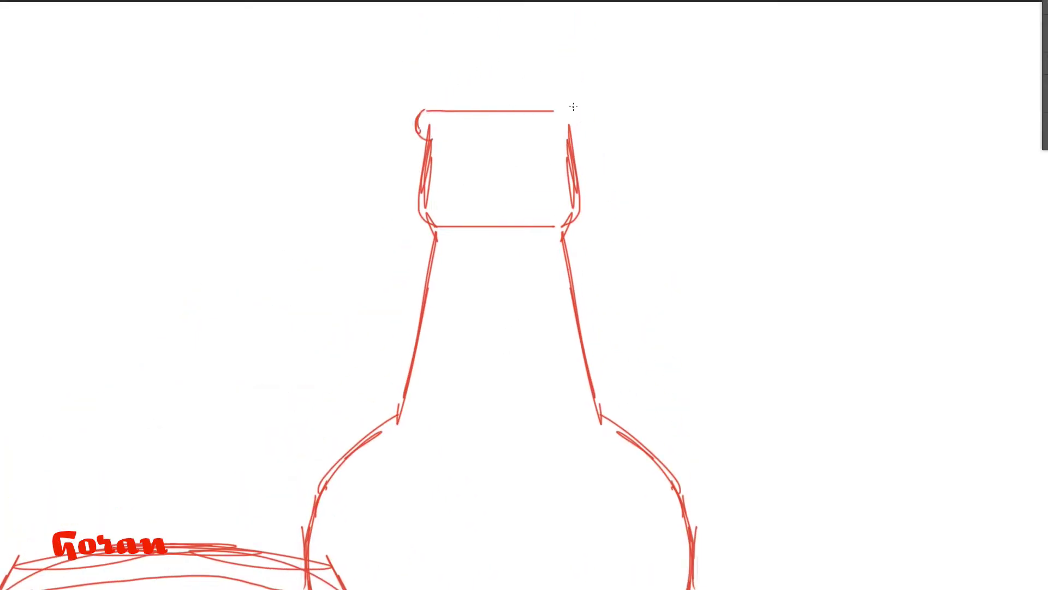
scroll(526, 452, down, 2)
scroll(491, 293, down, 3)
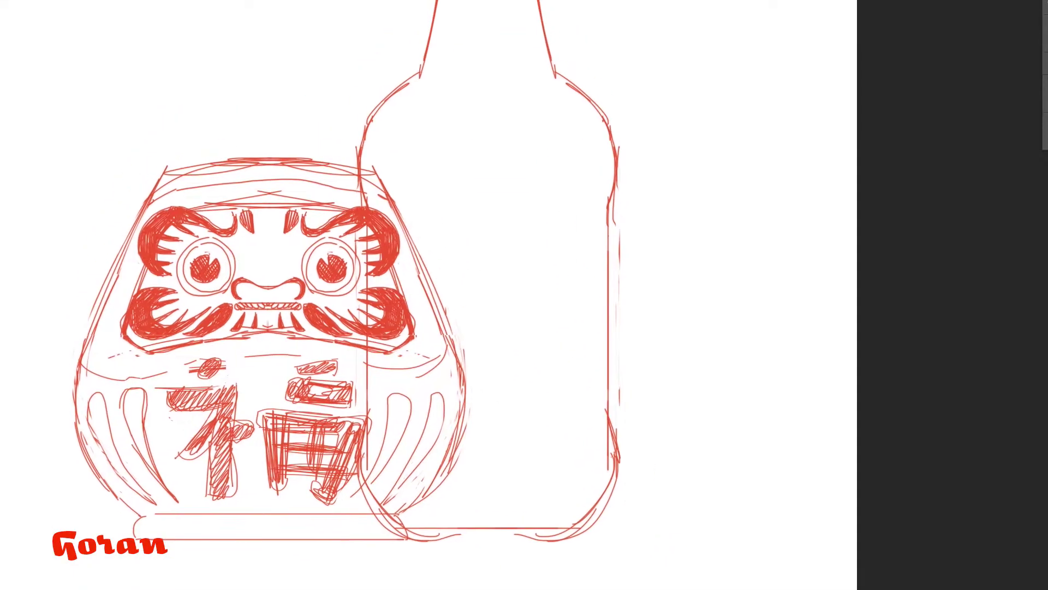
Sketch the round bottle cap at the bottle's foot, erasing and redrawing its left side.
scroll(541, 261, up, 2)
drag(557, 256, 541, 262)
drag(624, 391, 518, 265)
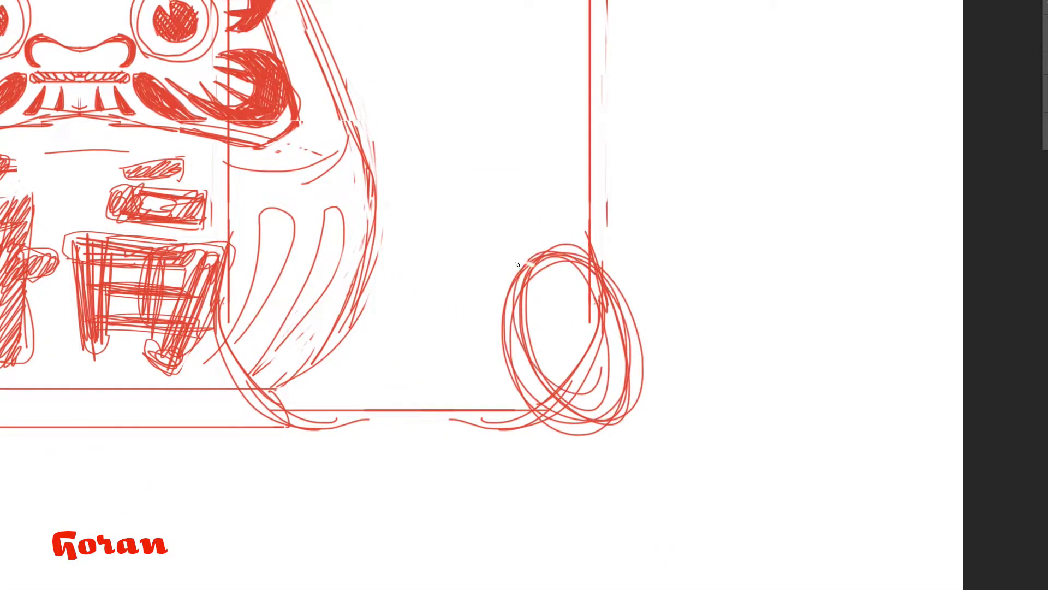
mouse_move(577, 281)
mouse_down()
mouse_move(568, 395)
mouse_move(490, 307)
mouse_up()
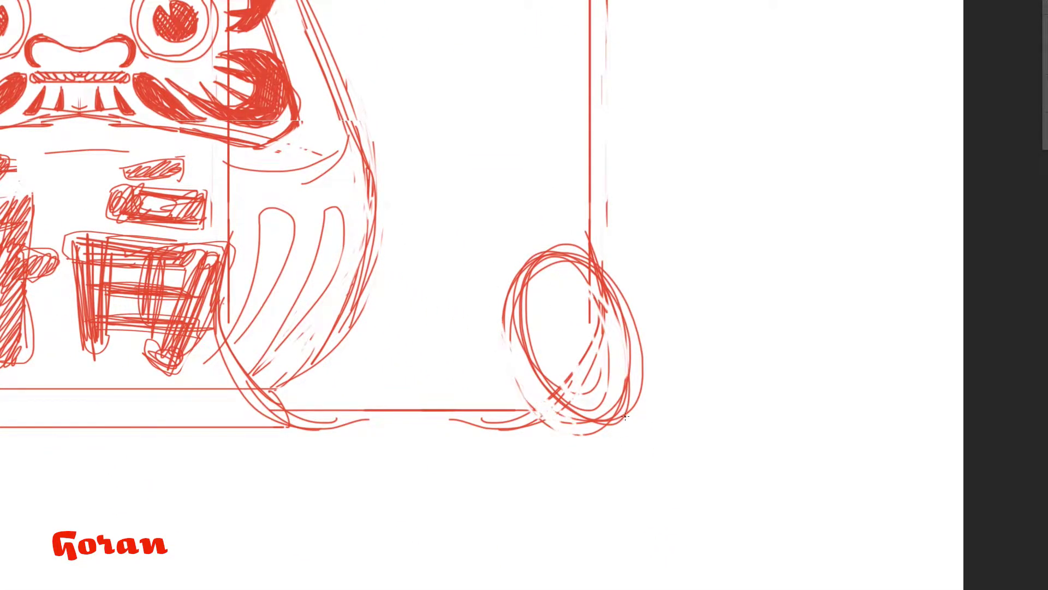
mouse_move(585, 448)
mouse_down()
mouse_move(499, 376)
mouse_move(489, 310)
mouse_up()
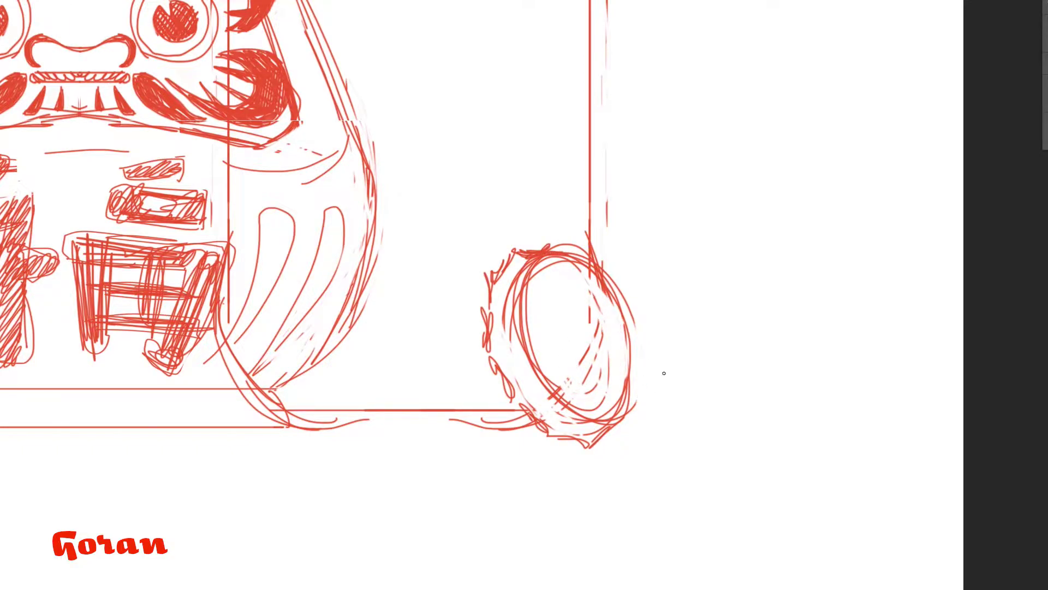
mouse_move(526, 257)
mouse_down()
mouse_move(518, 349)
mouse_move(546, 420)
mouse_move(573, 443)
mouse_up()
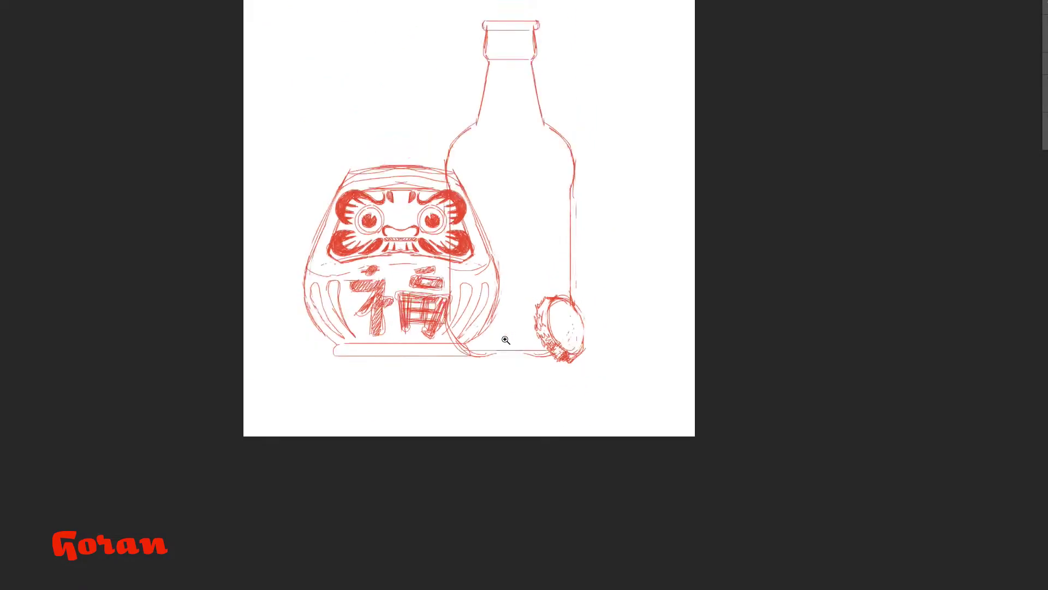
Hatch shadows along the daruma's bottom and lower right.
drag(480, 207, 453, 377)
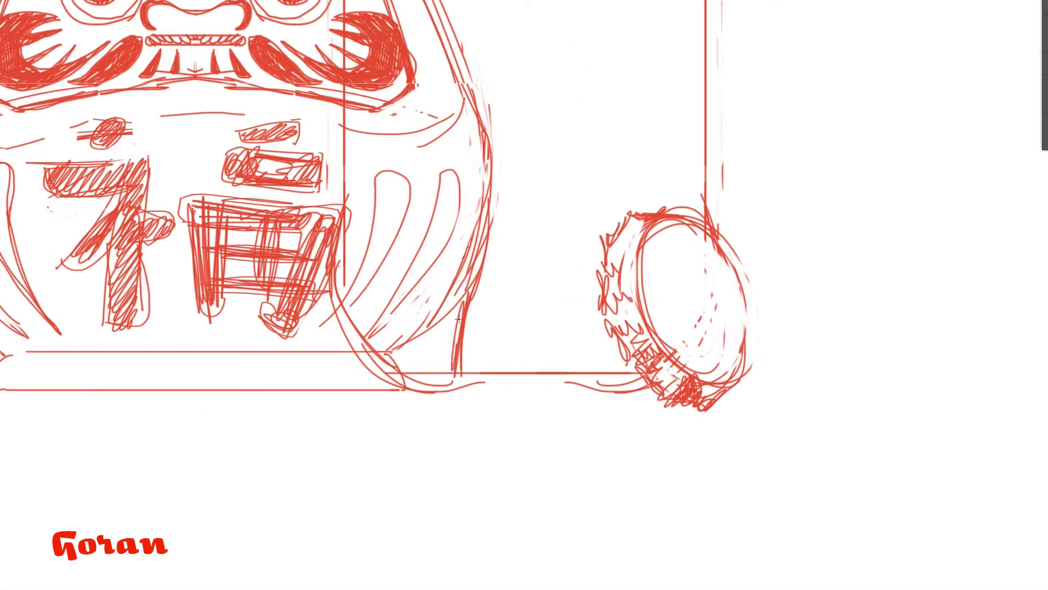
mouse_move(461, 303)
mouse_down()
mouse_move(412, 350)
mouse_move(628, 382)
mouse_up()
mouse_move(453, 333)
mouse_down()
mouse_move(429, 383)
mouse_move(396, 386)
mouse_up()
drag(369, 270, 376, 336)
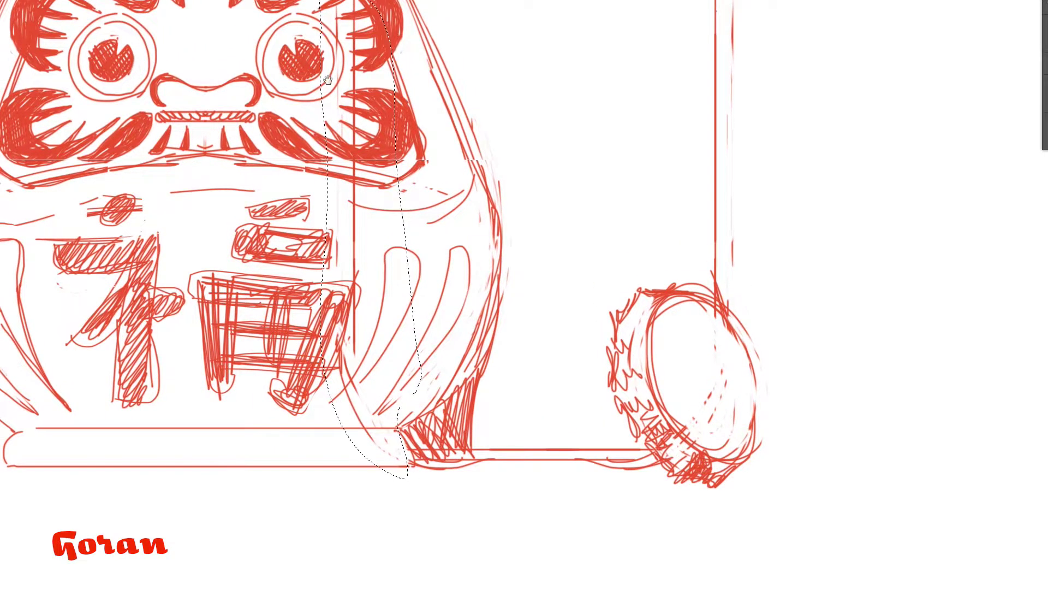
drag(463, 84, 498, 465)
scroll(487, 316, down, 5)
mouse_move(480, 385)
mouse_down()
mouse_move(488, 467)
mouse_move(434, 410)
mouse_move(410, 437)
mouse_up()
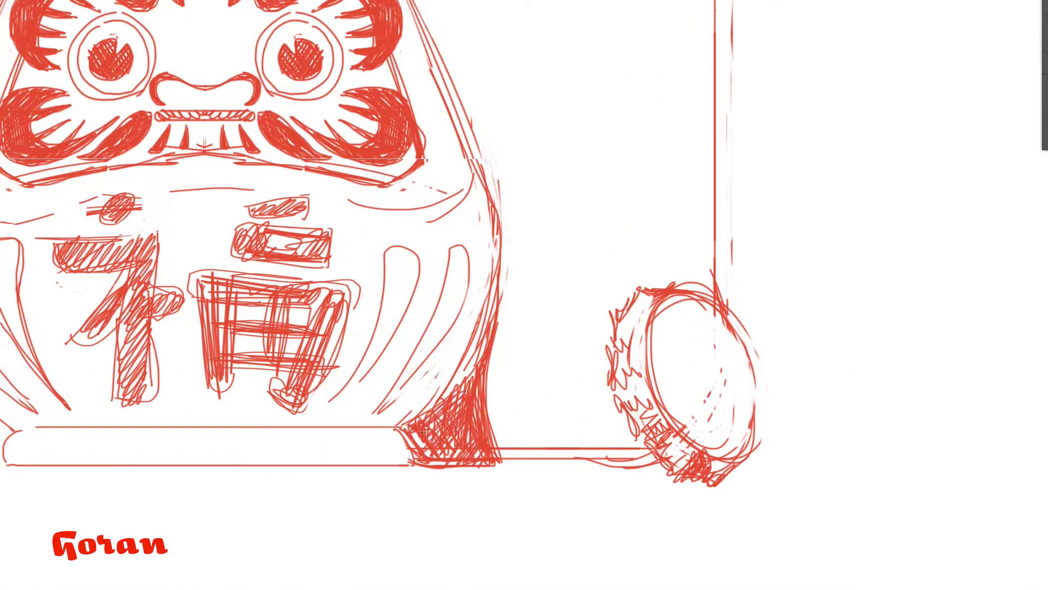
drag(494, 442, 365, 390)
Shade the cap's left edge and delete the stray lines between daruma and cap.
mouse_move(480, 349)
mouse_down()
mouse_move(499, 381)
mouse_move(483, 360)
mouse_up()
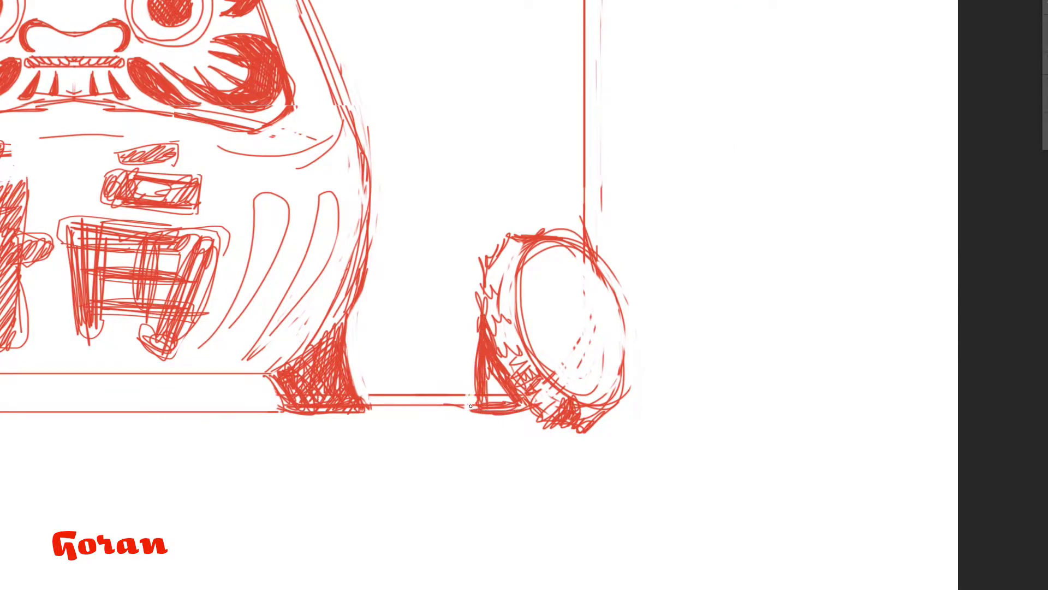
mouse_move(471, 405)
mouse_down()
mouse_move(354, 404)
mouse_move(522, 406)
mouse_up()
key(Delete)
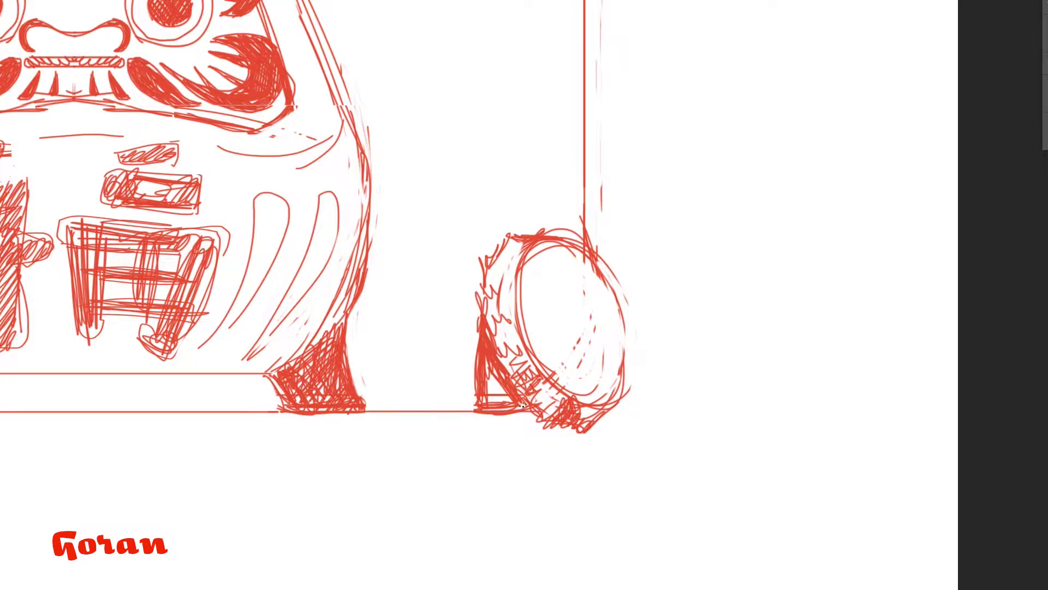
key(ctrl+plus)
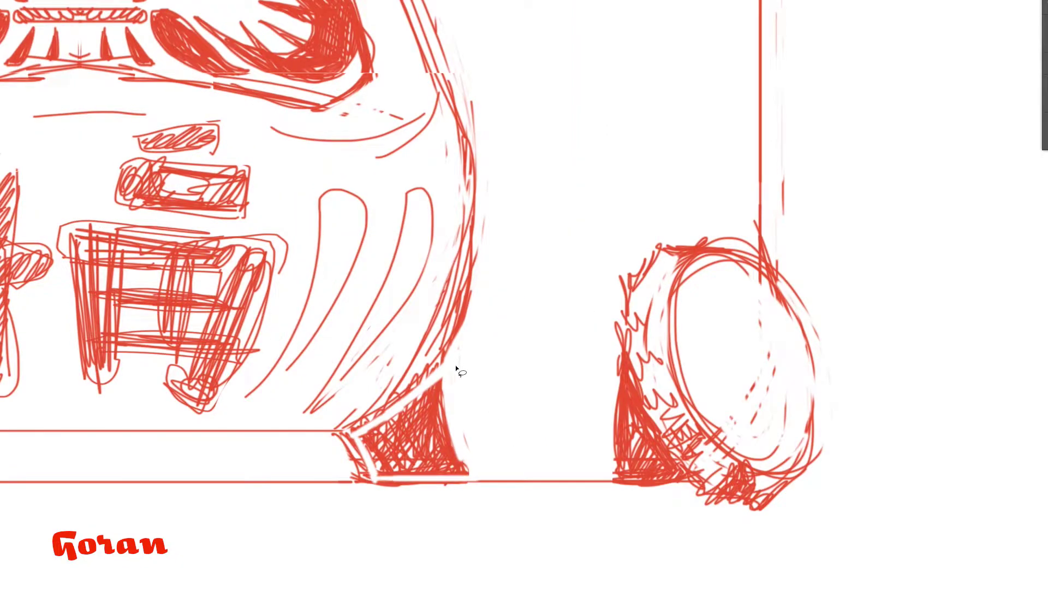
scroll(480, 434, down, 3)
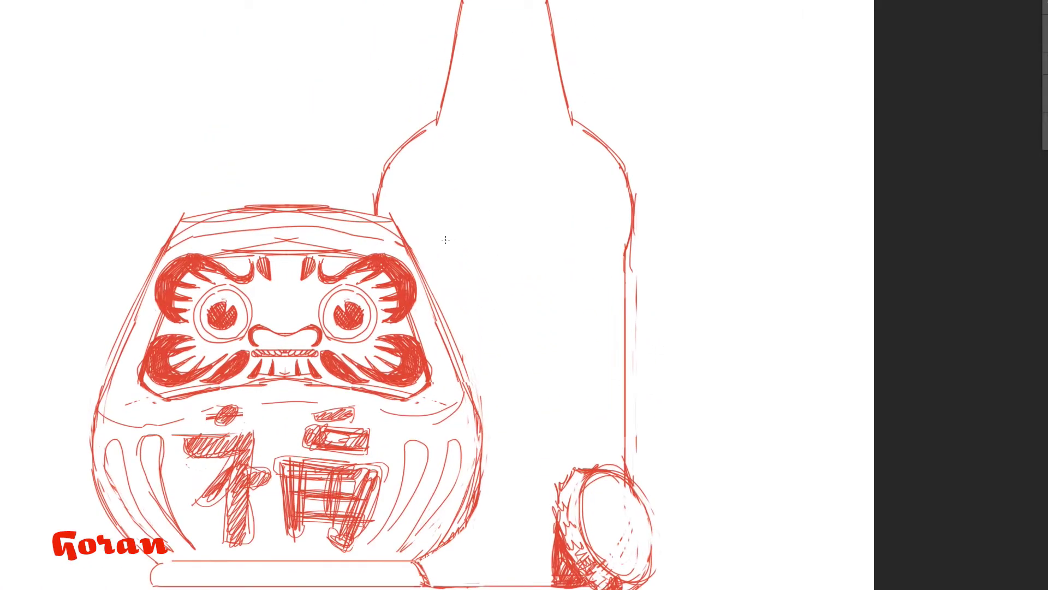
Draw the label's top edge and curved right side, then double its top and bottom edges.
drag(573, 244, 583, 463)
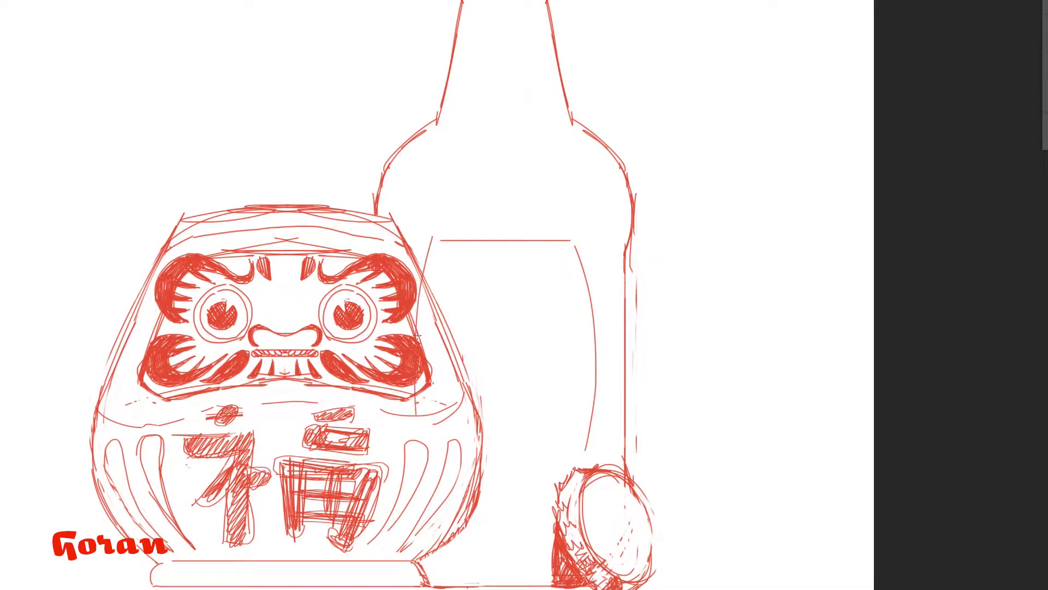
key(ctrl+z)
scroll(543, 458, down, 1)
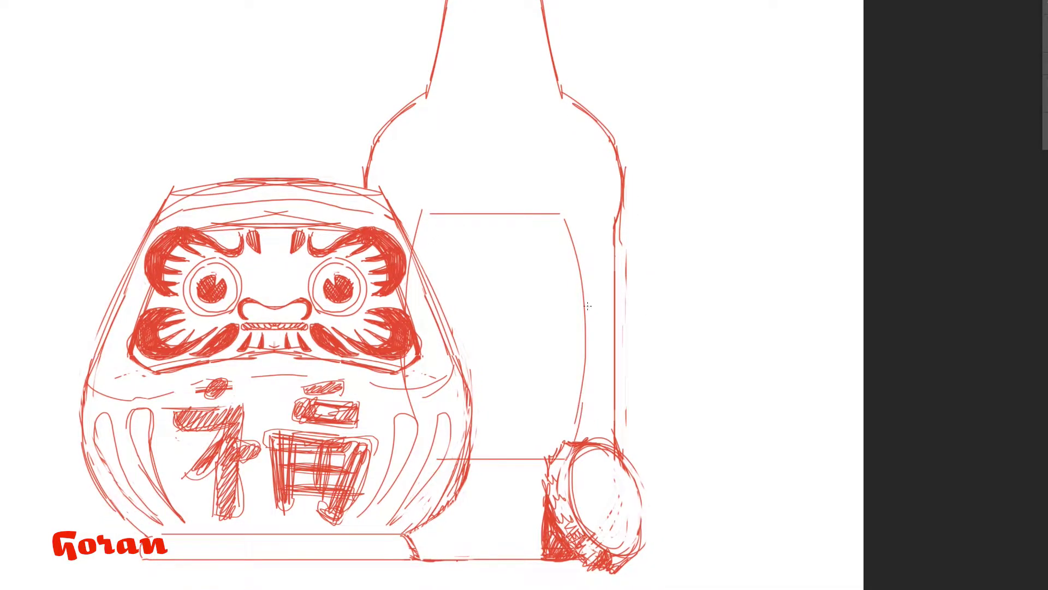
scroll(588, 306, up, 2)
drag(555, 106, 586, 383)
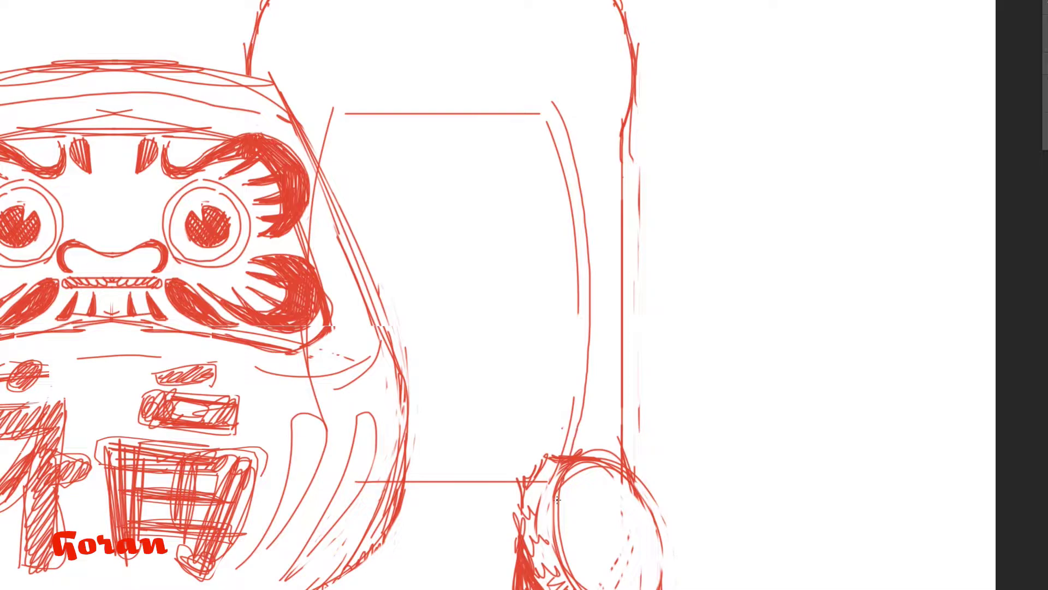
drag(558, 499, 359, 504)
drag(547, 101, 347, 99)
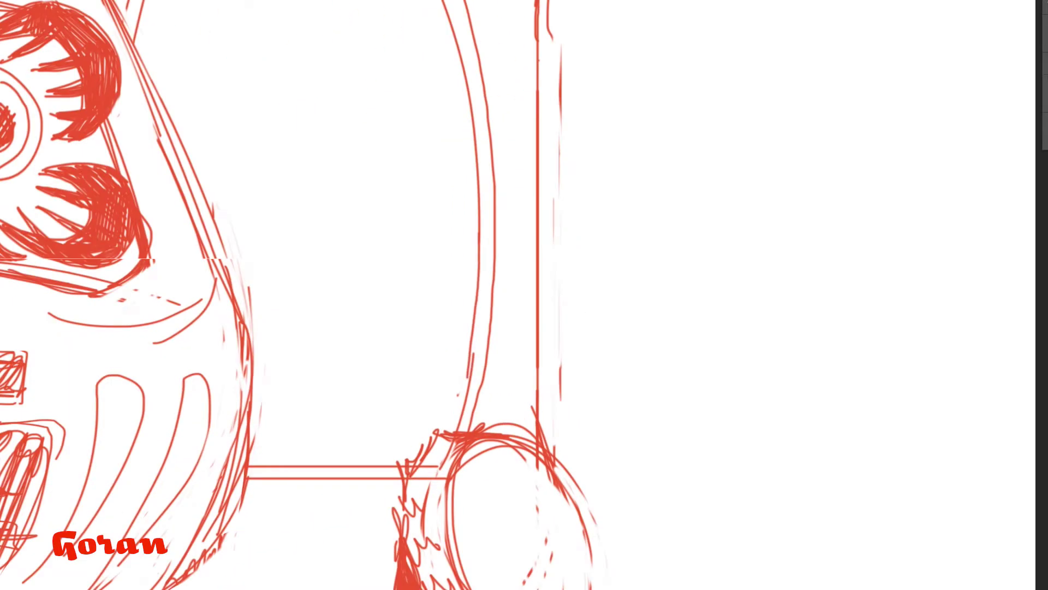
drag(458, 430, 470, 370)
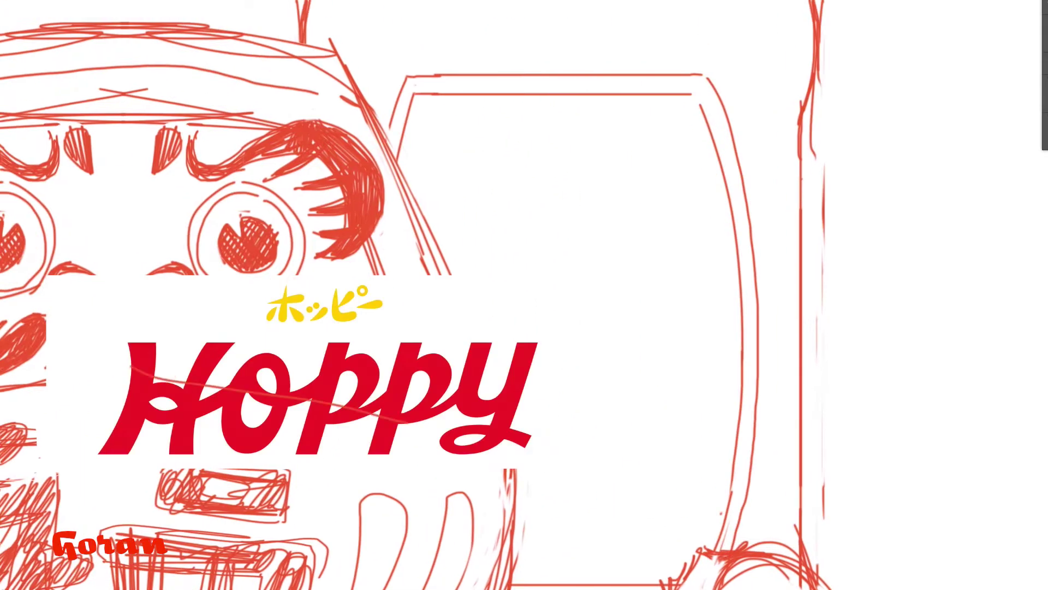
Commit the placed Hoppy logo and draw two horizontal divider lines across the label.
key(Return)
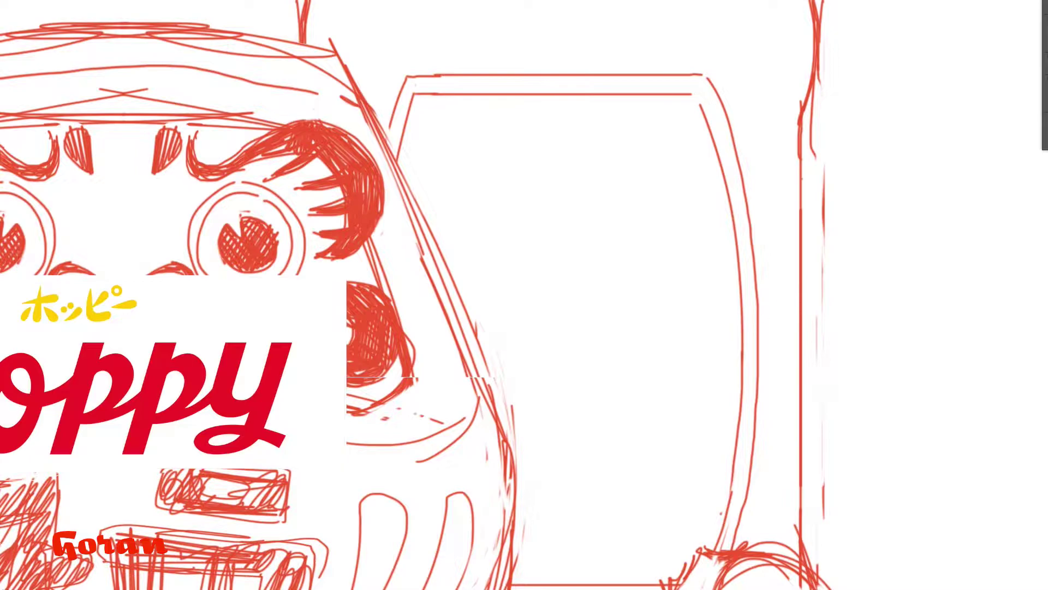
drag(404, 278, 740, 278)
drag(473, 419, 738, 419)
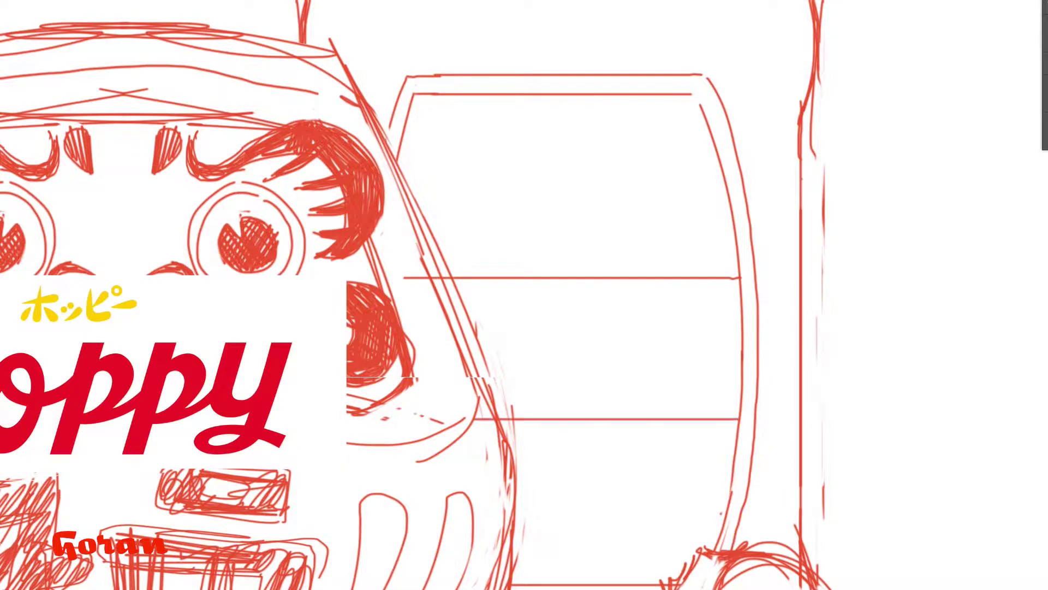
mouse_move(419, 267)
mouse_down()
mouse_move(740, 267)
mouse_move(742, 363)
mouse_up()
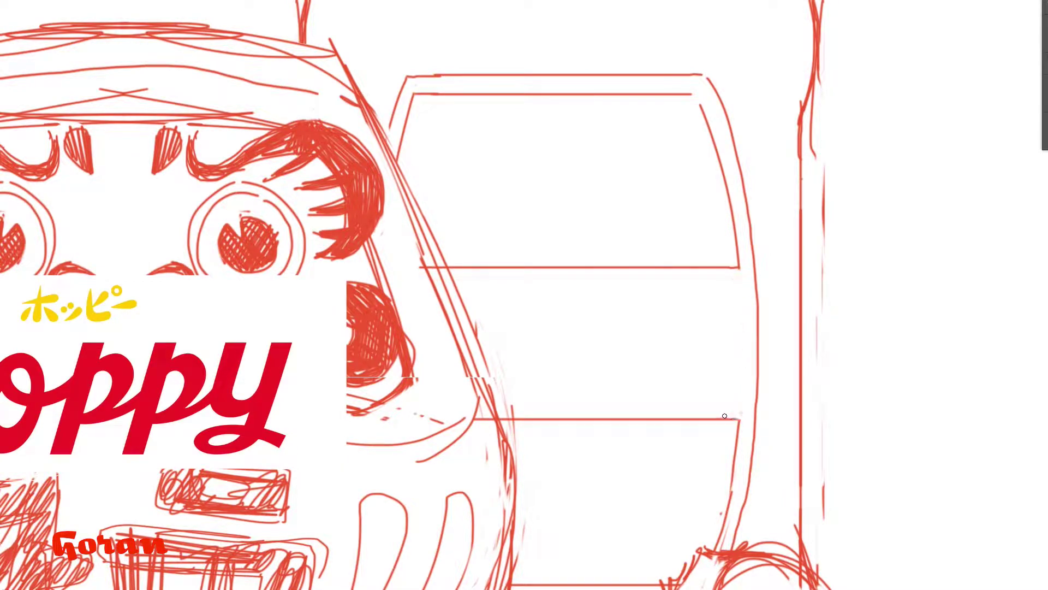
Shrink the Hoppy logo into the label's middle band and fade it to about 30% opacity.
key(ctrl+t)
drag(218, 222, 333, 281)
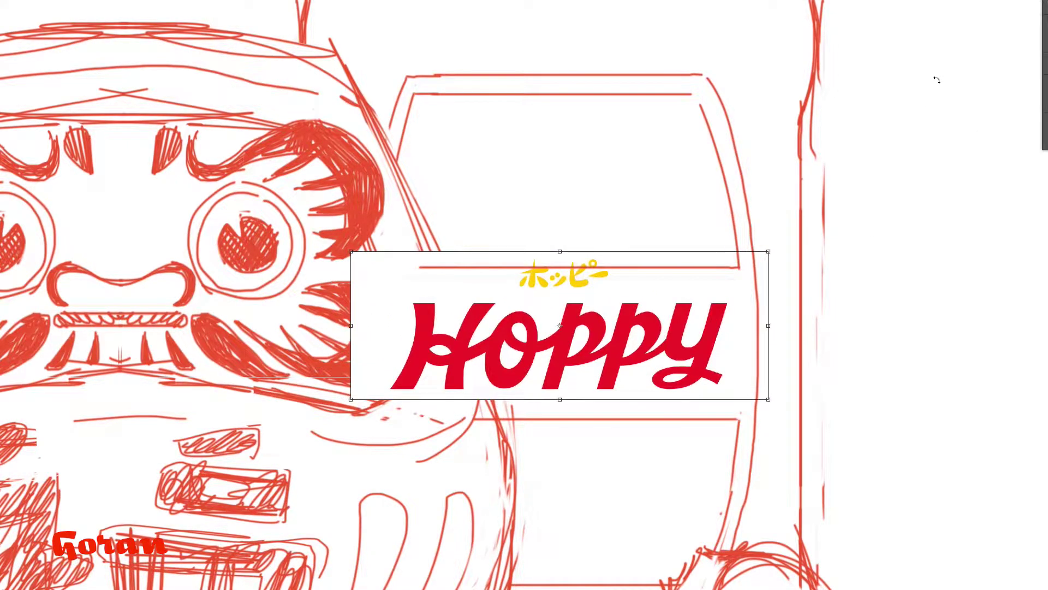
key(3)
key(Return)
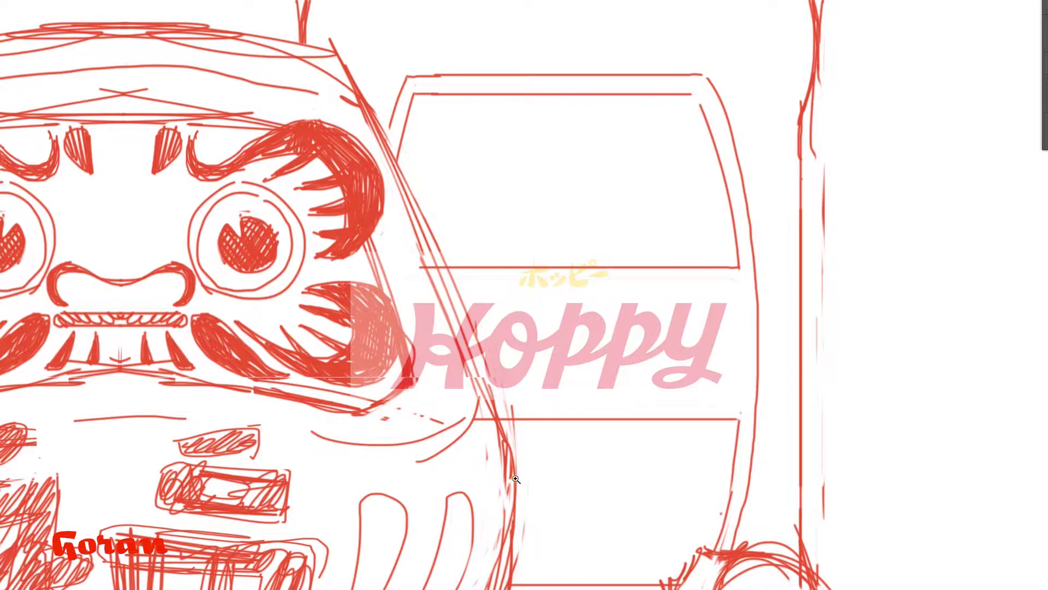
scroll(516, 393, up, 5)
Trace the logo's H, o and first p in red.
mouse_move(361, 228)
mouse_down()
mouse_move(472, 125)
mouse_move(601, 271)
mouse_up()
mouse_move(511, 234)
mouse_down()
mouse_move(500, 236)
mouse_move(527, 216)
mouse_move(603, 229)
mouse_move(682, 188)
mouse_up()
drag(691, 123, 674, 181)
mouse_move(660, 242)
mouse_down()
mouse_move(722, 313)
mouse_move(809, 159)
mouse_move(701, 125)
mouse_up()
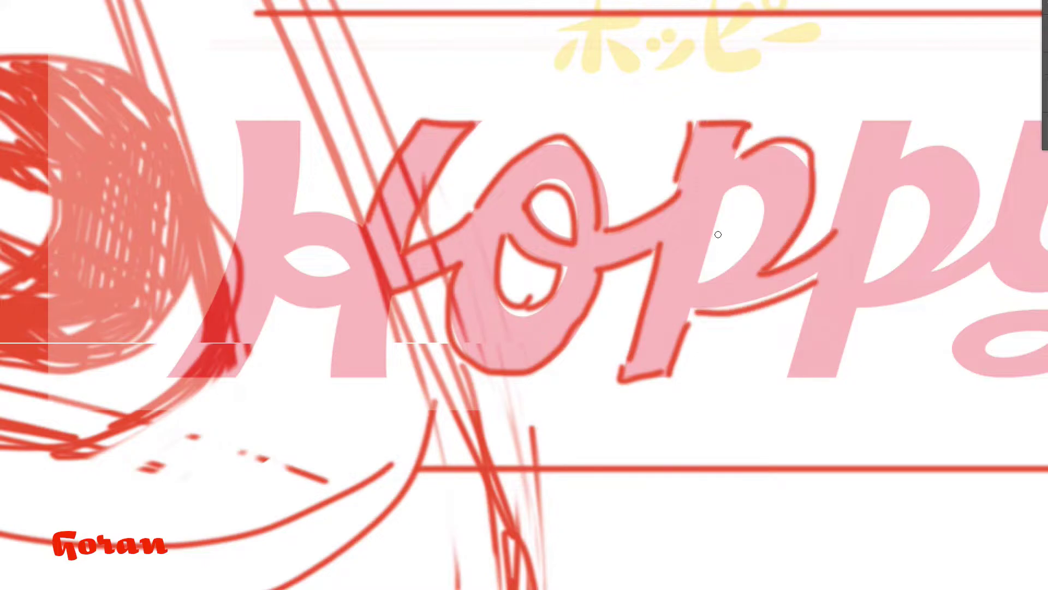
drag(696, 196, 762, 181)
mouse_move(810, 306)
mouse_down()
mouse_move(578, 295)
mouse_move(846, 268)
mouse_move(797, 363)
mouse_move(878, 300)
mouse_move(830, 141)
mouse_move(791, 113)
mouse_move(753, 207)
mouse_move(676, 114)
mouse_move(598, 218)
mouse_up()
Trace the logo's second p, then draw a long neck highlight with a small round dot.
mouse_move(625, 276)
mouse_down()
mouse_move(690, 181)
mouse_move(661, 248)
mouse_up()
key(ctrl+0)
click(651, 404)
drag(580, 109, 629, 256)
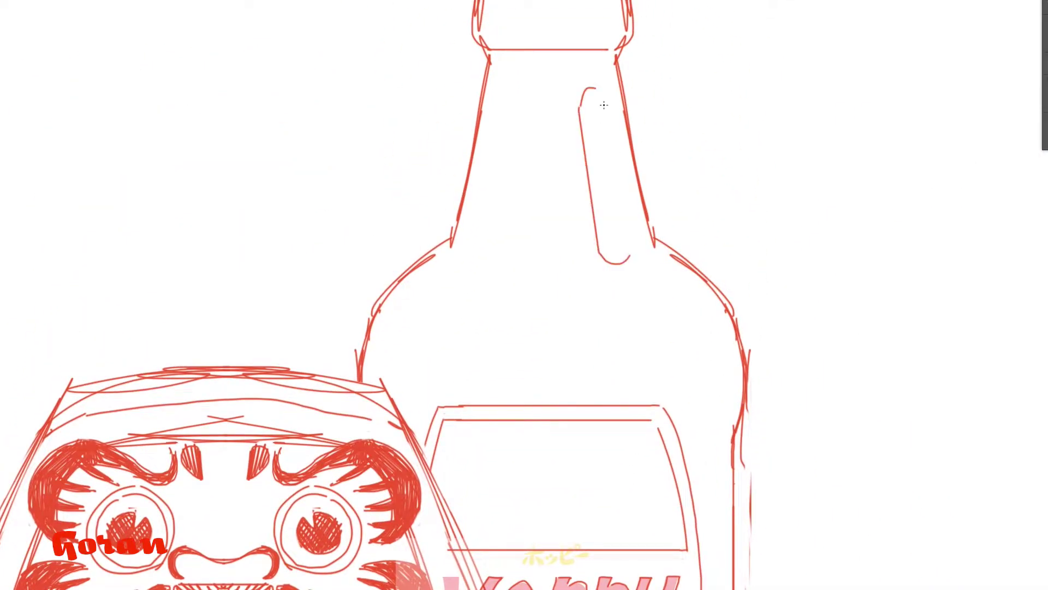
drag(595, 89, 633, 226)
drag(590, 73, 585, 74)
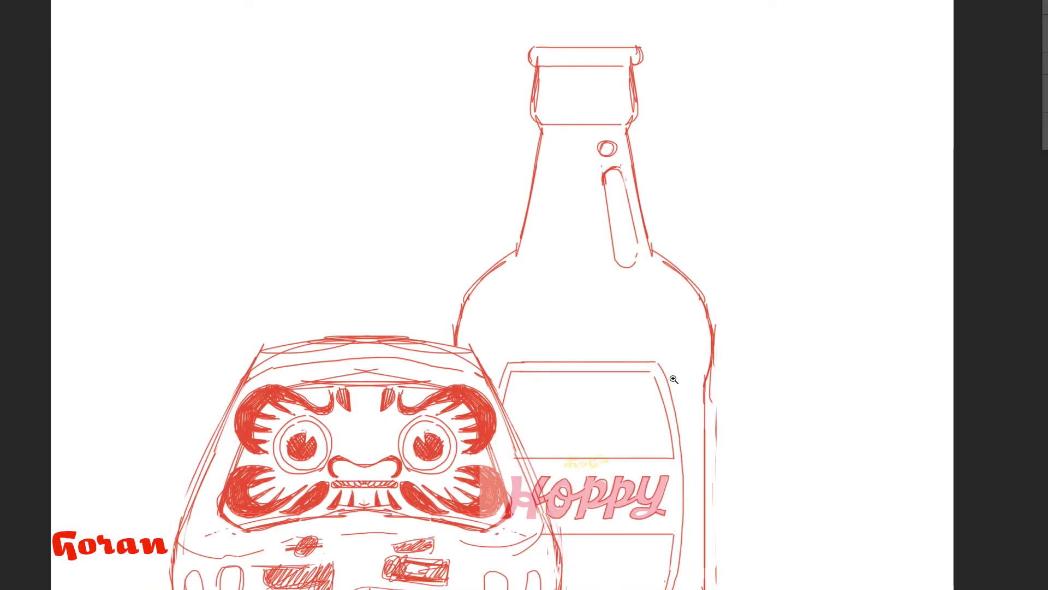
Sketch the flower emblem and bar detail on the upper section of the label.
drag(620, 135, 558, 127)
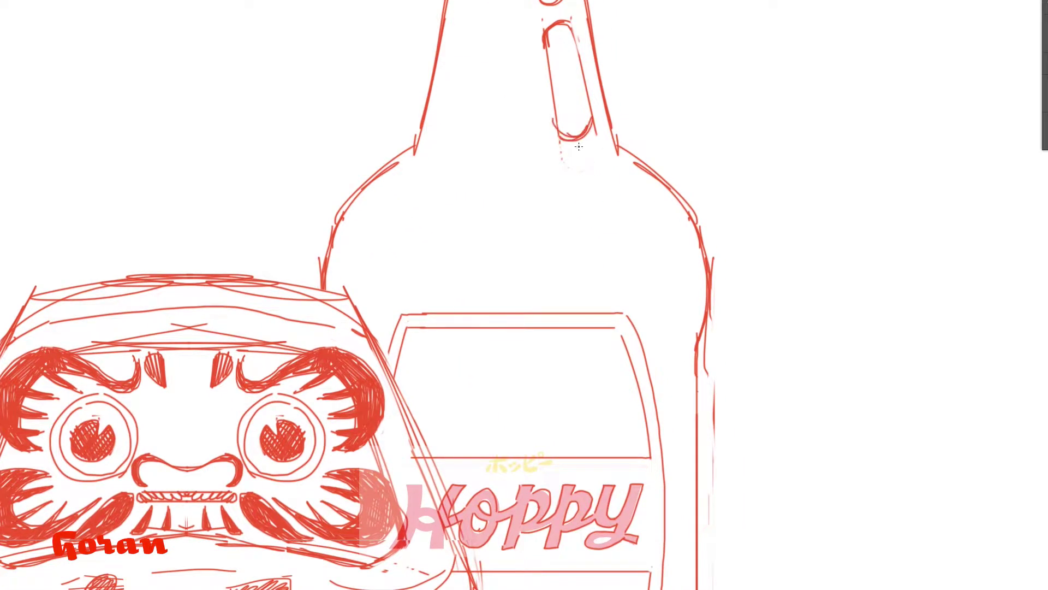
scroll(684, 275, down, 2)
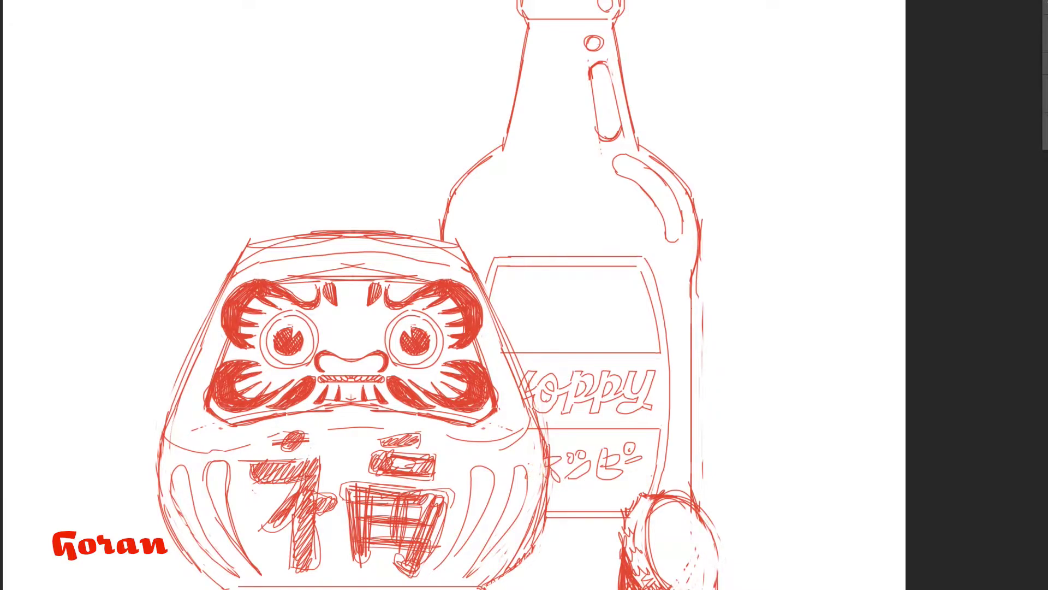
scroll(617, 414, up, 3)
drag(519, 413, 617, 413)
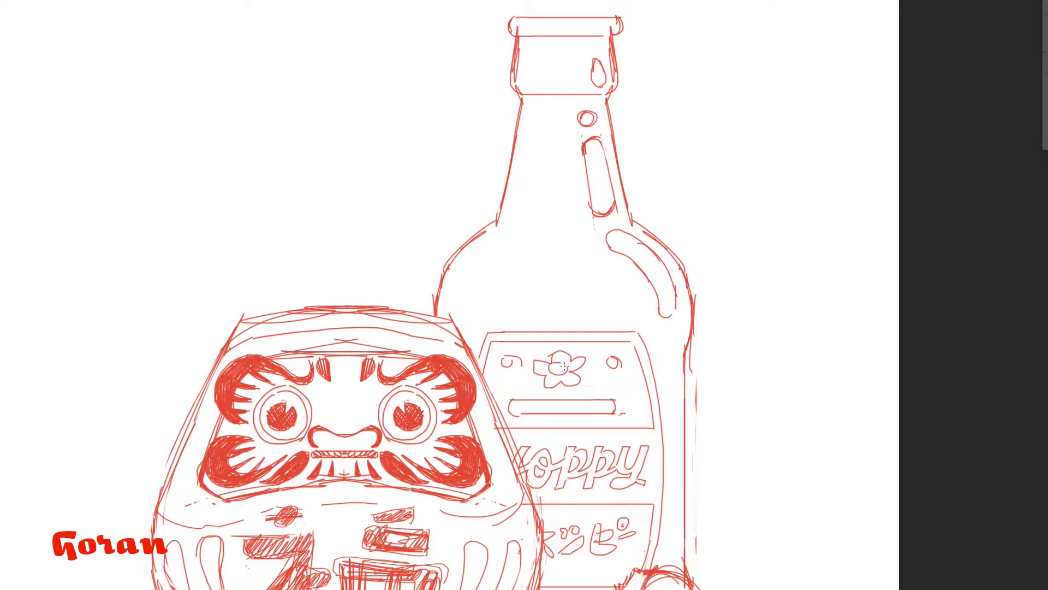
scroll(539, 365, down, 5)
scroll(607, 495, up, 3)
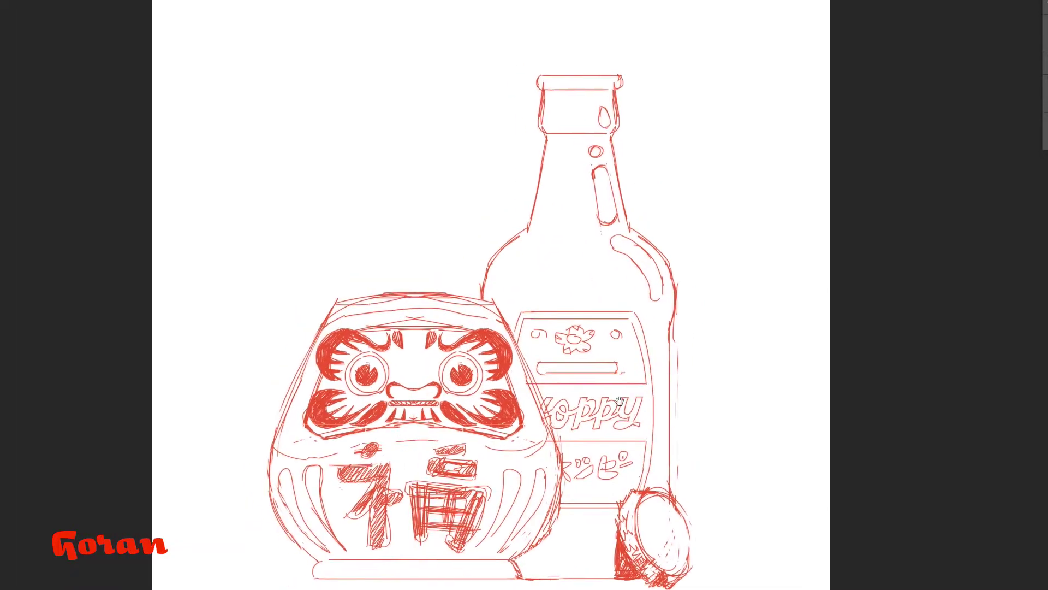
scroll(606, 494, up, 1)
scroll(606, 495, up, 2)
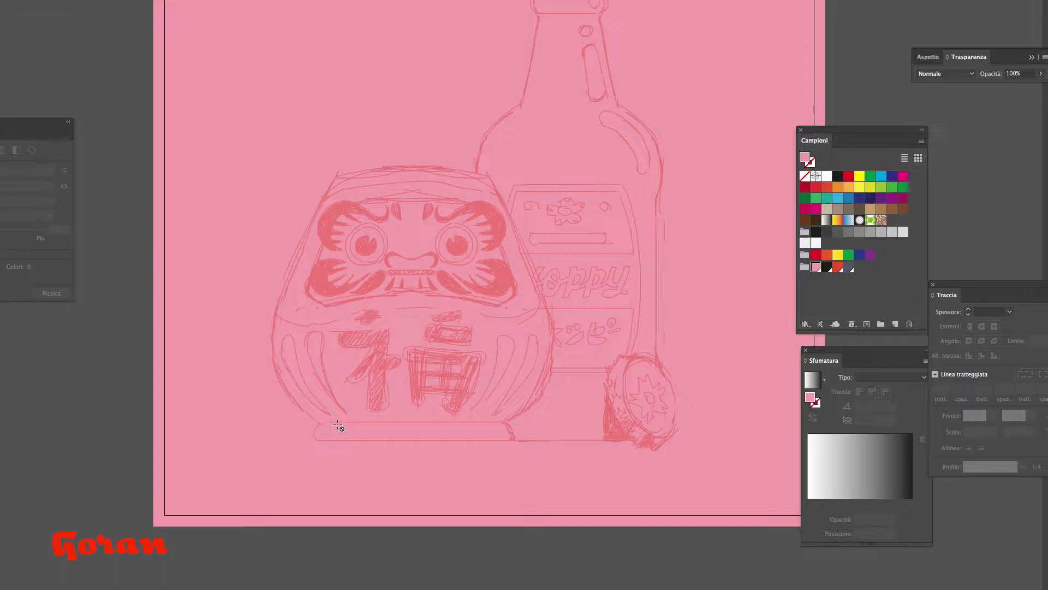
Draw a circle, enlarge it about 164%, and pull it into a pointed teardrop outline.
mouse_move(315, 440)
mouse_down()
mouse_move(332, 456)
mouse_move(334, 445)
mouse_up()
key(ctrl+plus)
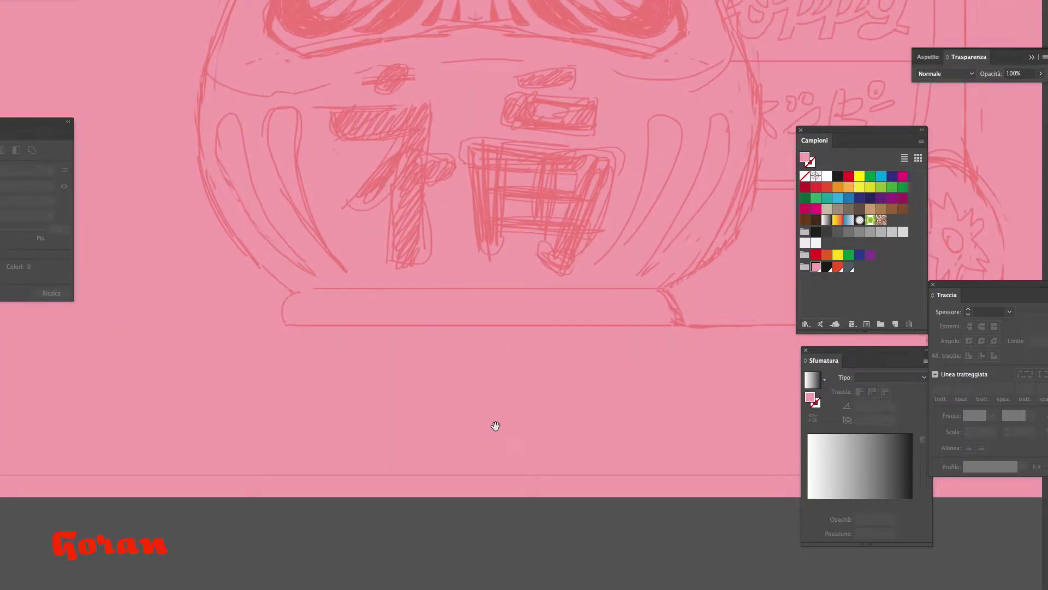
key(ctrl+plus)
drag(566, 251, 640, 175)
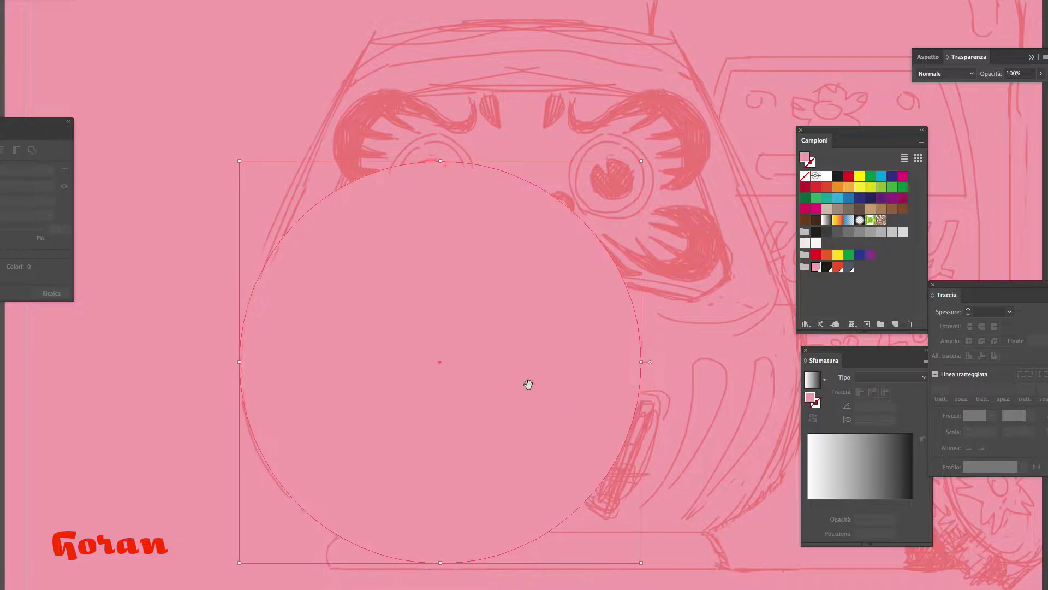
scroll(190, 350, up, 2)
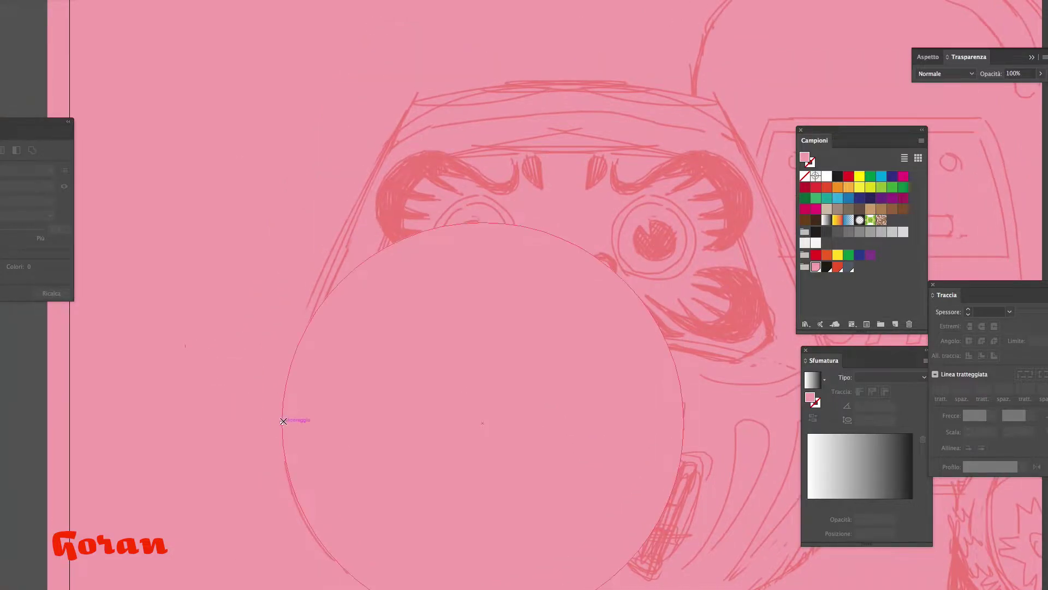
mouse_move(281, 422)
mouse_down()
mouse_move(277, 210)
mouse_move(469, 18)
mouse_up()
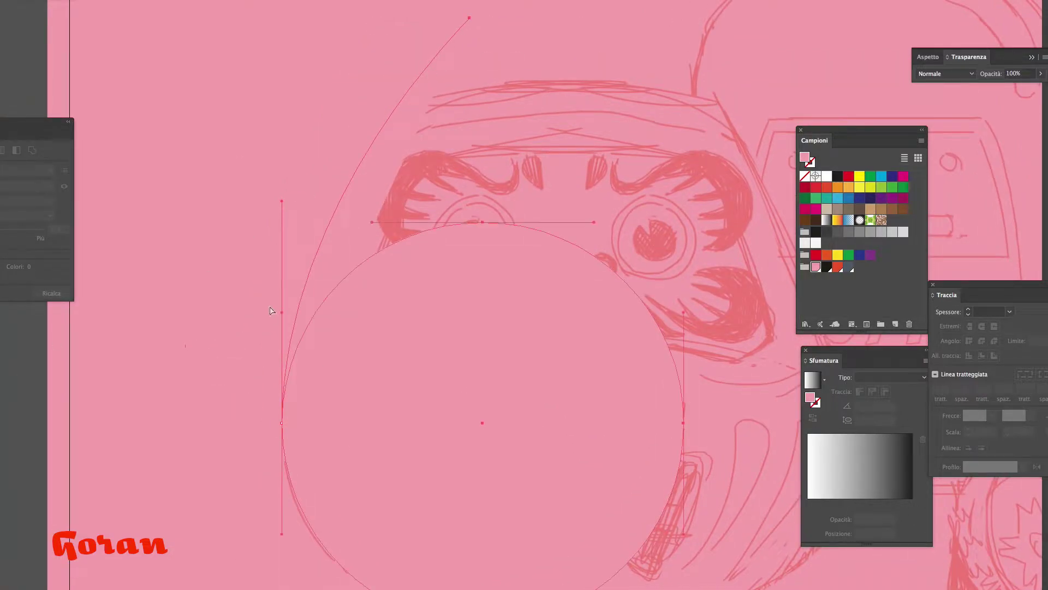
click(837, 266)
key(shift+x)
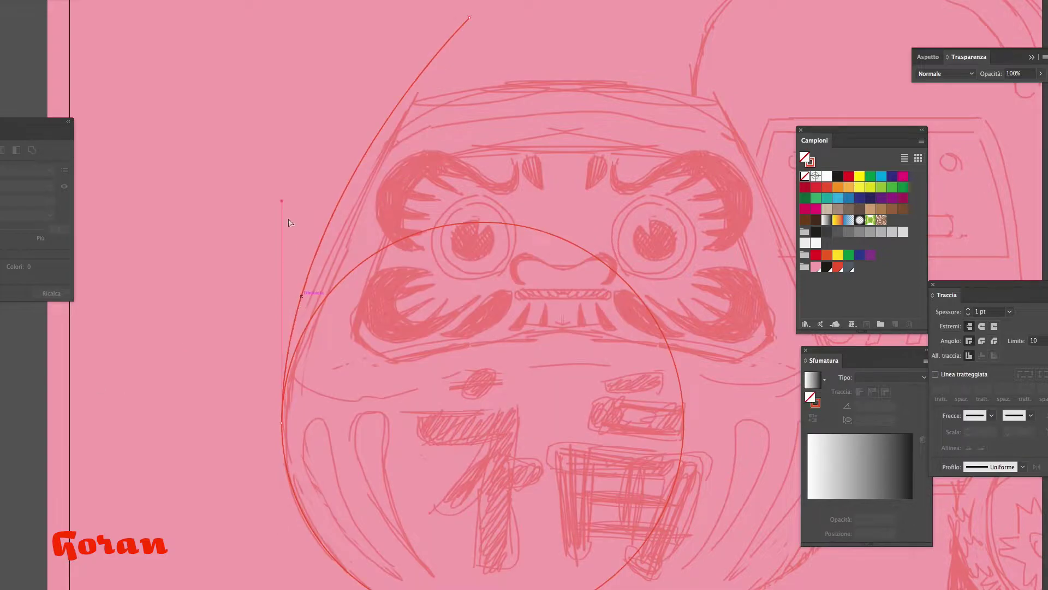
drag(281, 262, 281, 305)
Replace the teardrop's right segment with a reflected copy of its left curve.
scroll(340, 246, down, 1)
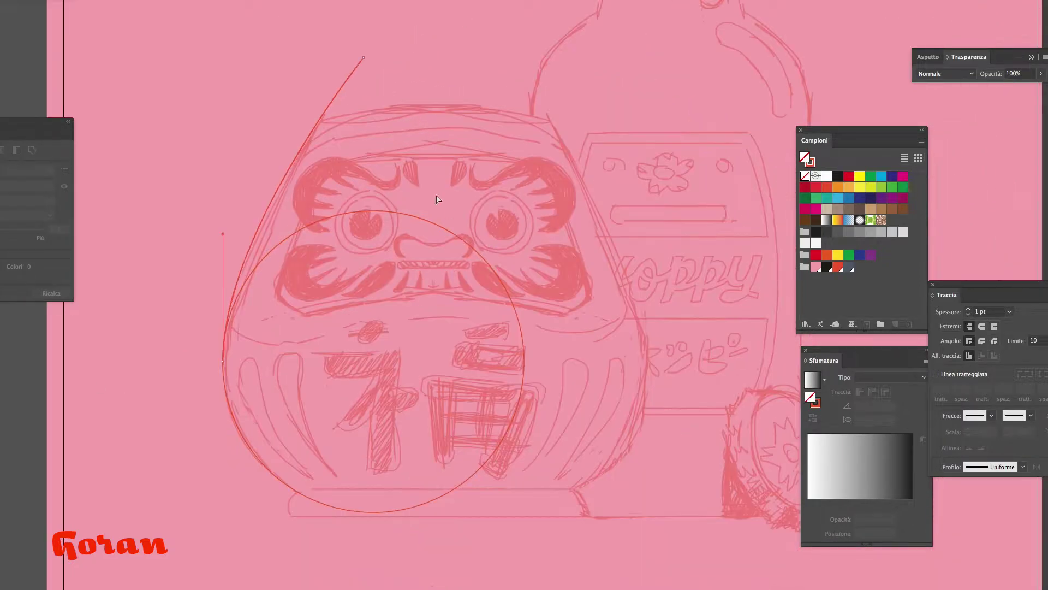
scroll(340, 246, down, 1)
key(v)
click(290, 501)
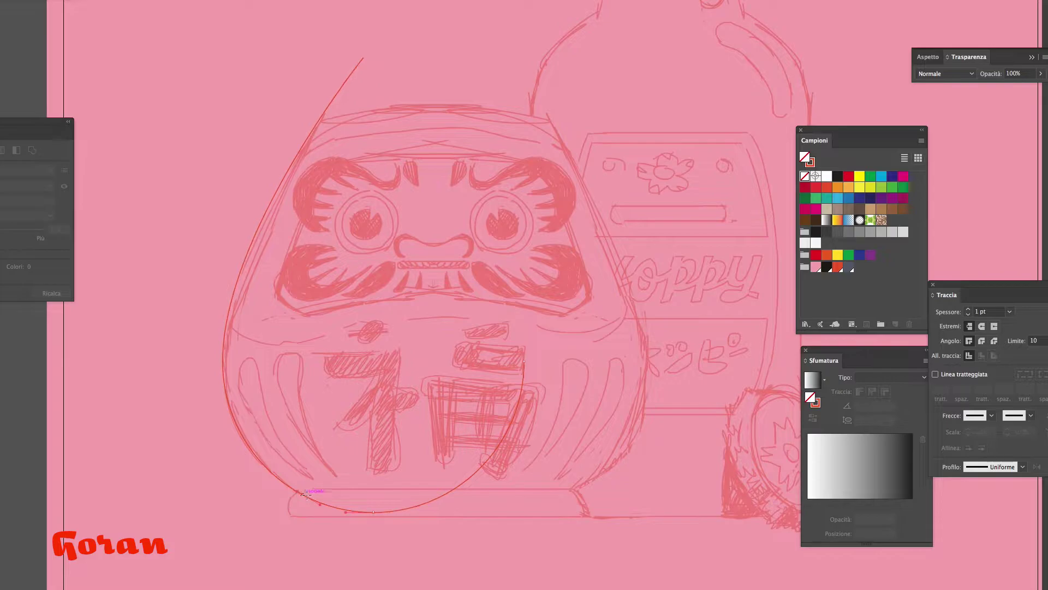
click(306, 494)
key(Delete)
drag(210, 328, 446, 306)
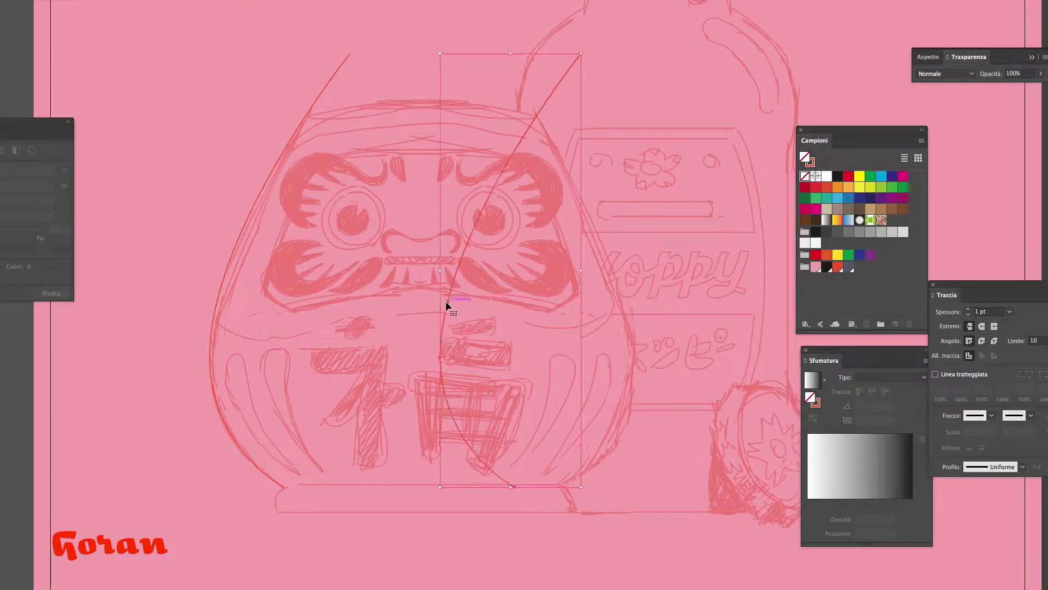
key(o)
shift+drag(538, 206, 632, 360)
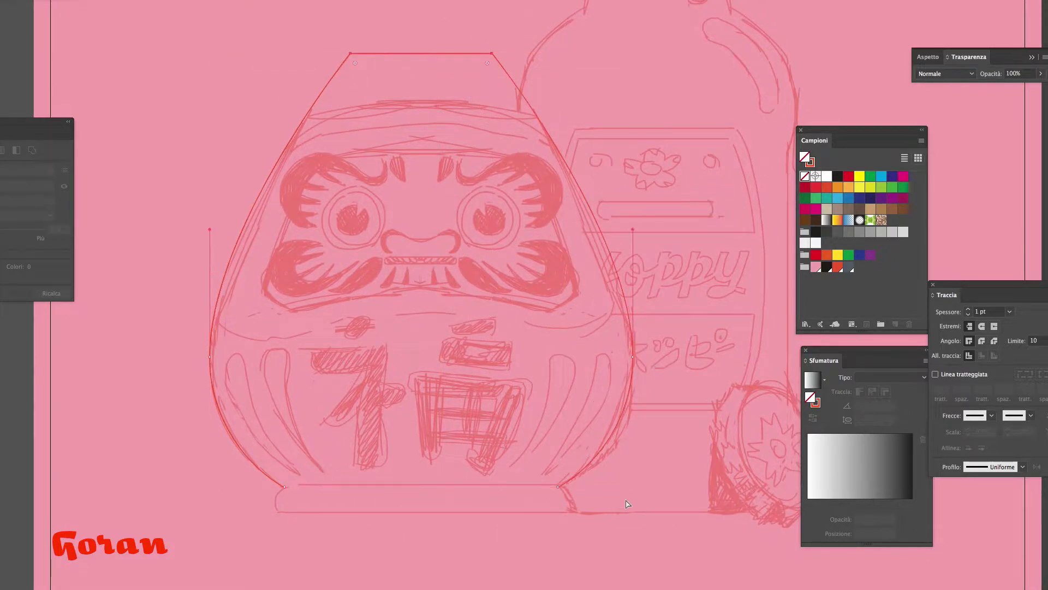
Draw a large circle over the body and intersect it with the teardrop in Pathfinder.
key(l)
mouse_move(420, 425)
mouse_down()
mouse_move(740, 133)
mouse_move(876, 53)
mouse_up()
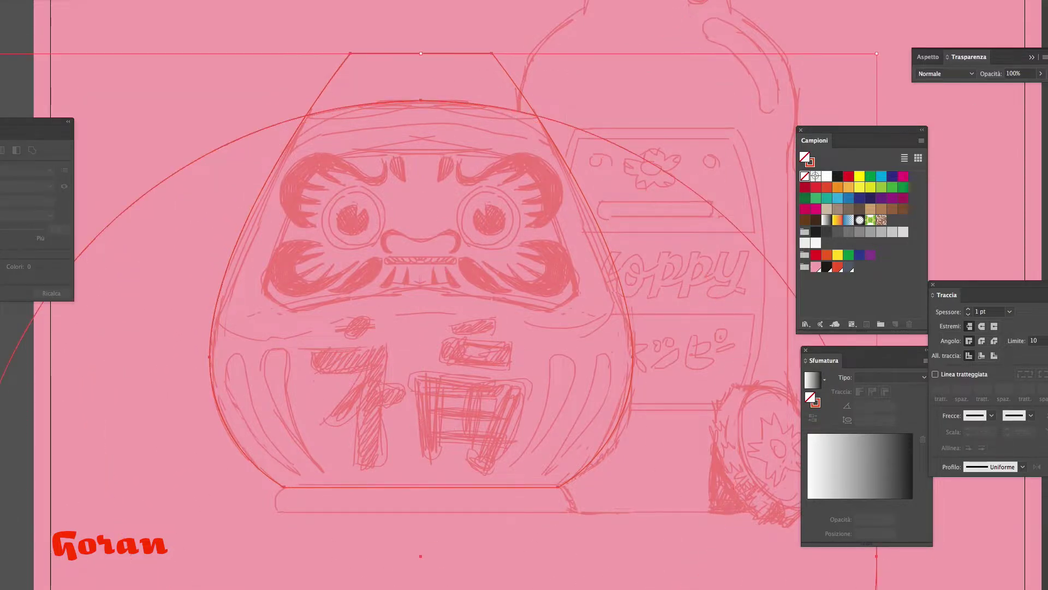
key(ctrl+shift+F9)
click(972, 123)
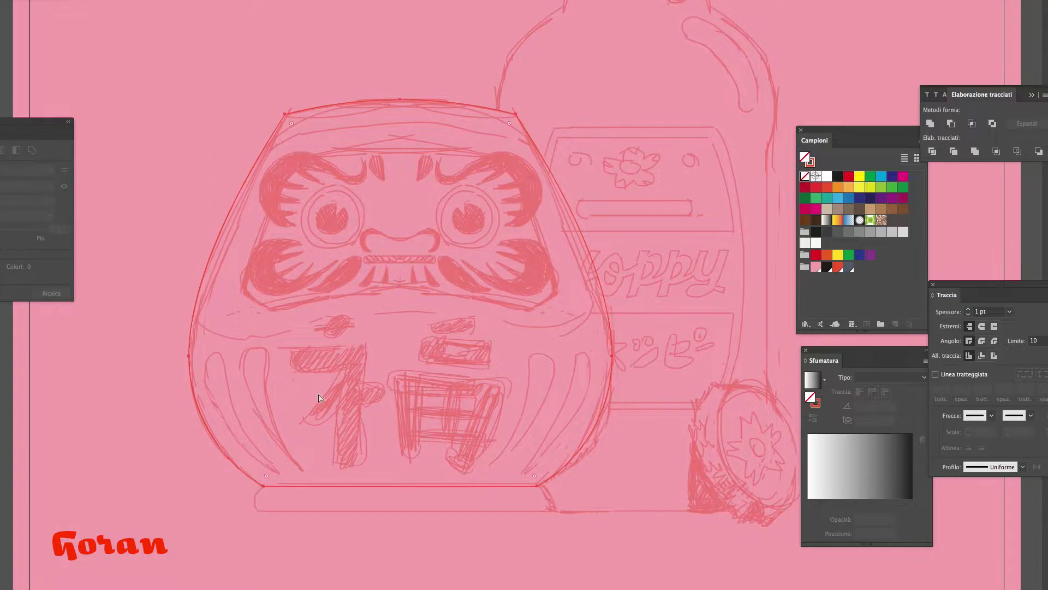
Pen-draw the daruma's flat base with curved ends, closed along the bottom.
drag(423, 329, 389, 318)
scroll(388, 318, down, 1)
scroll(433, 452, up, 3)
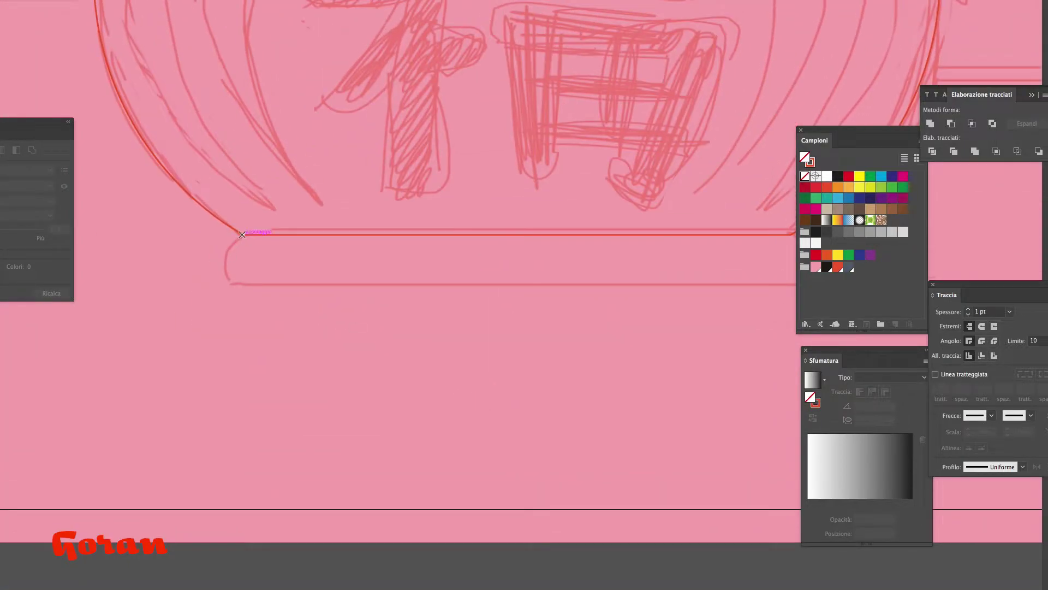
drag(242, 235, 225, 254)
drag(237, 302, 235, 299)
drag(317, 271, 202, 386)
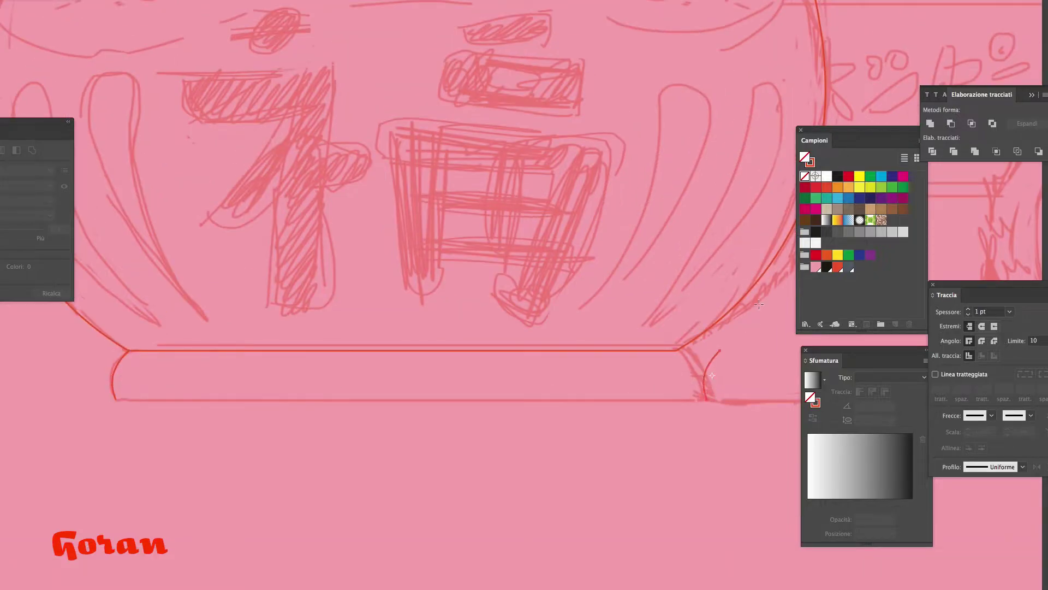
click(111, 403)
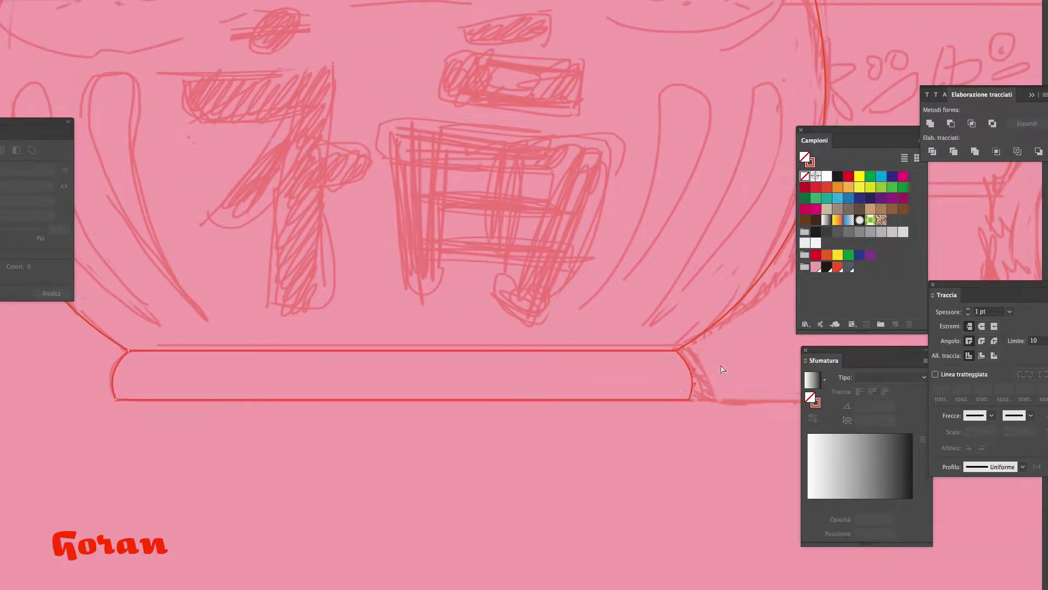
ctrl+alt+click(498, 323)
Create a -15 mm Offset Path inset of the daruma body outline.
click(610, 262)
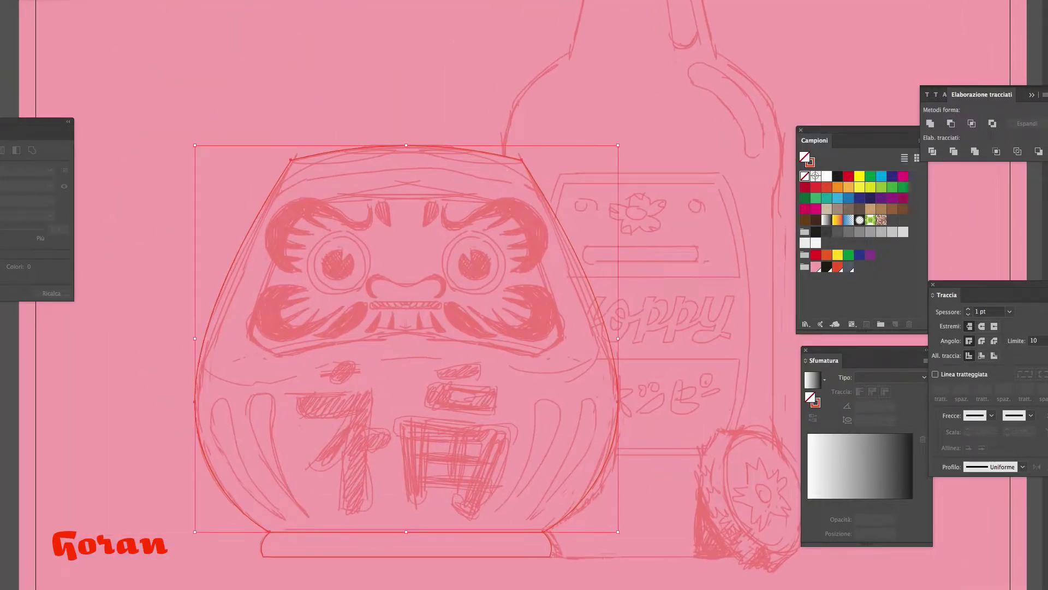
click(157, 178)
click(574, 121)
triple_click(634, 64)
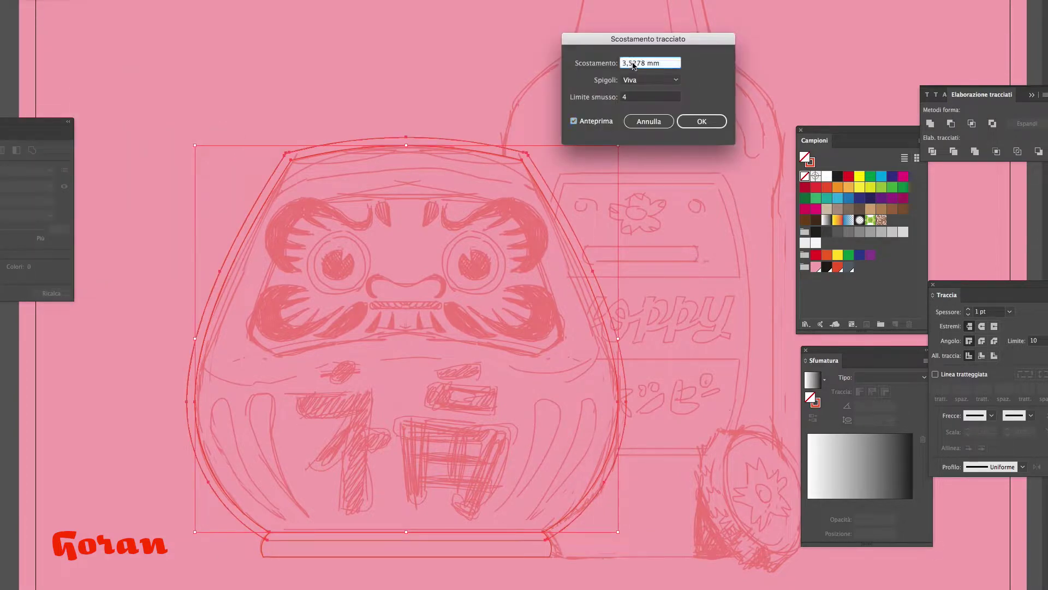
text(-10-15)
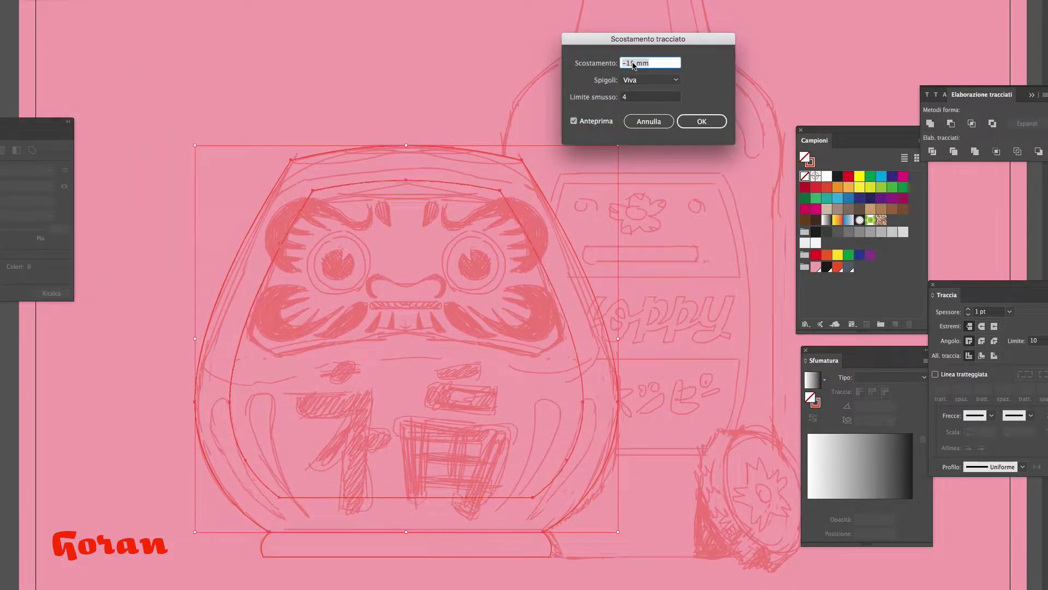
key(Return)
key(ctrl+minus)
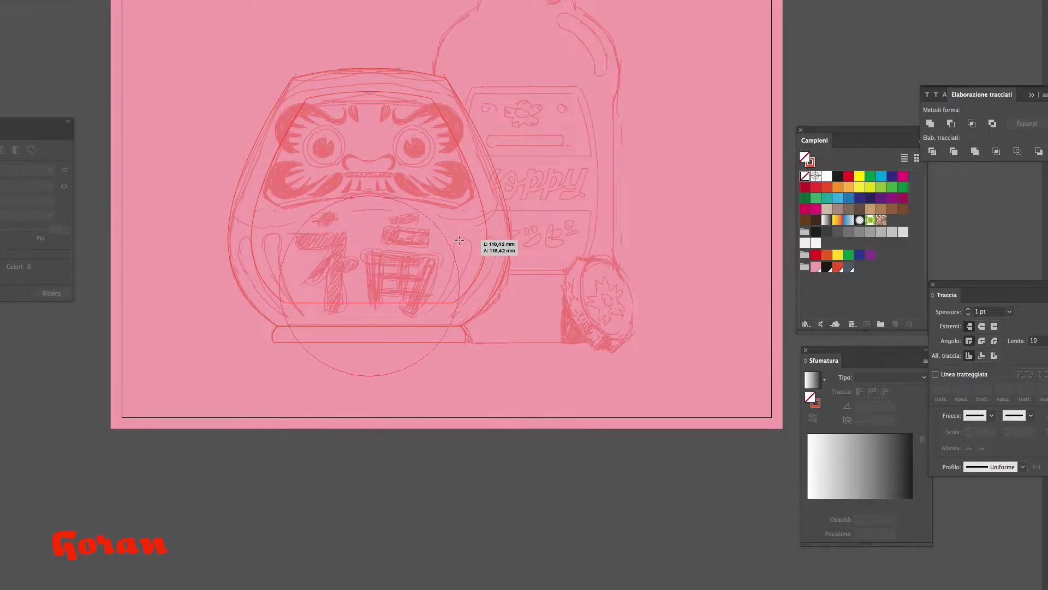
Subtract a large circle to curve the face panel's bottom, then round its lower corners.
drag(369, 285, 460, 376)
drag(536, 154, 613, 107)
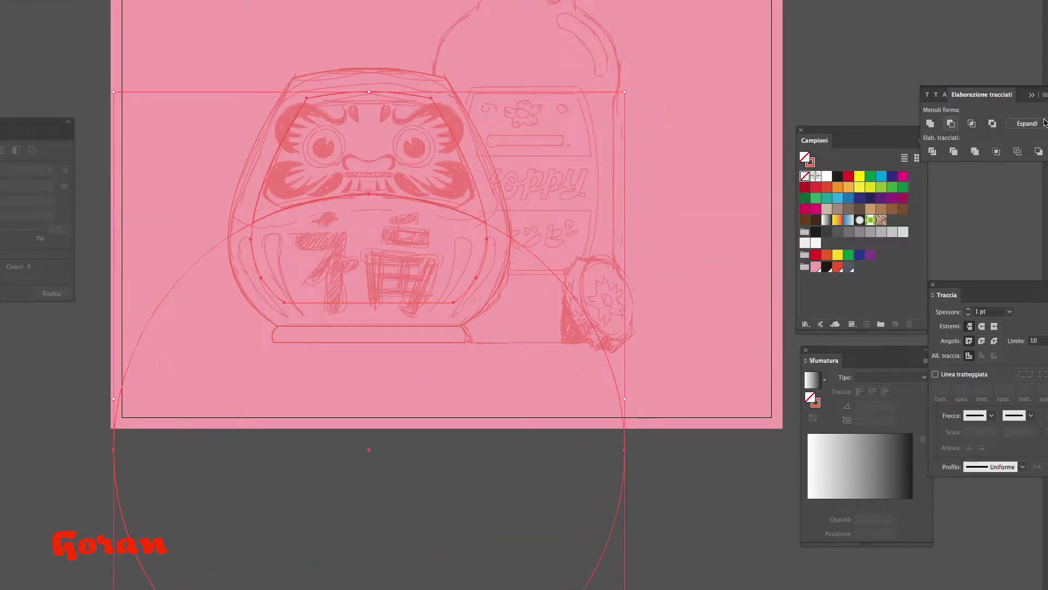
key(ctrl+plus)
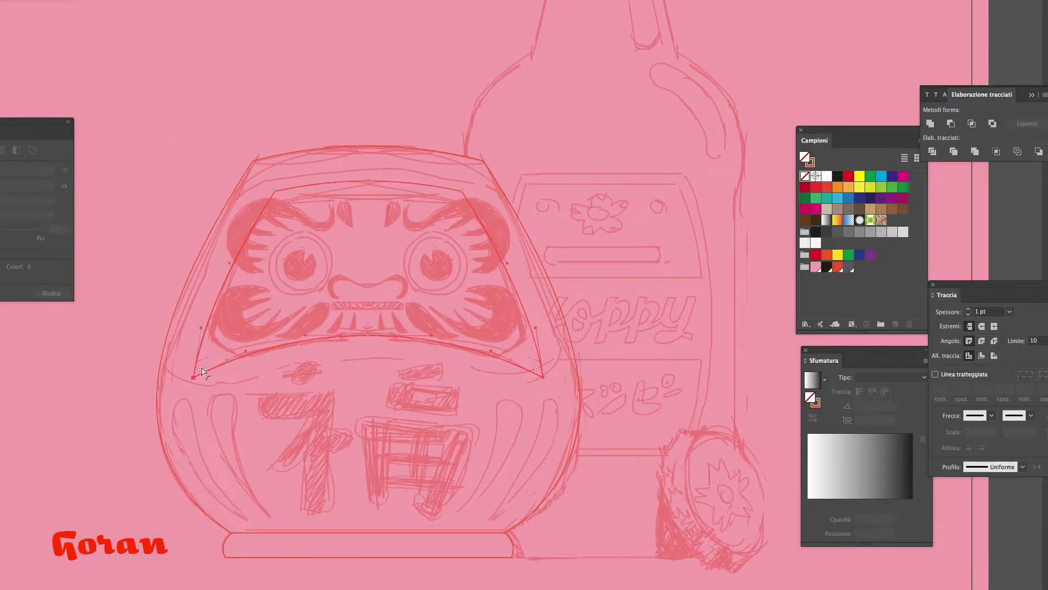
drag(201, 371, 256, 345)
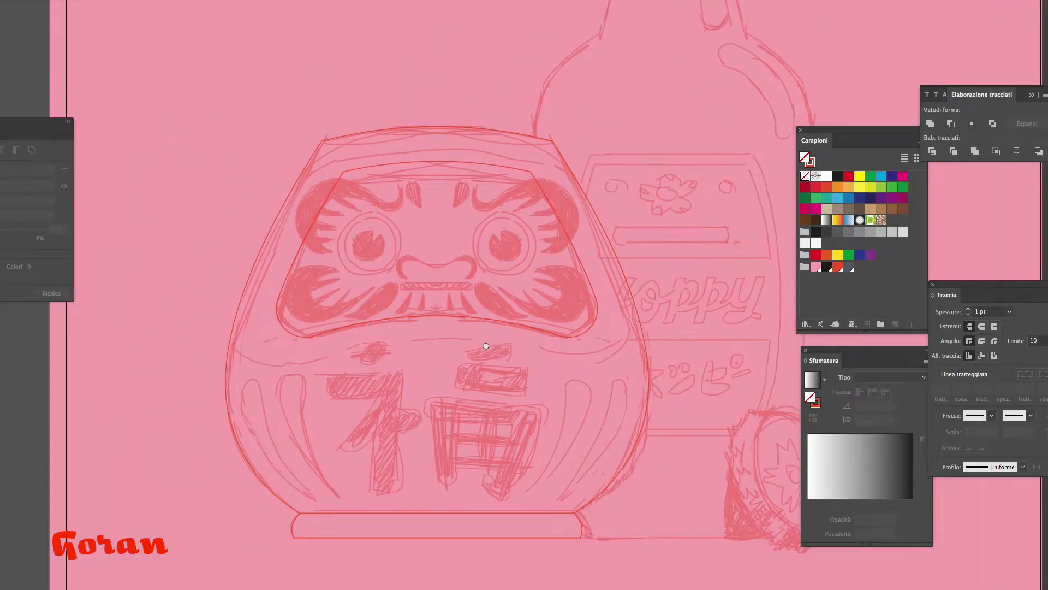
Fill the face panel white.
key(ctrl+plus)
click(467, 367)
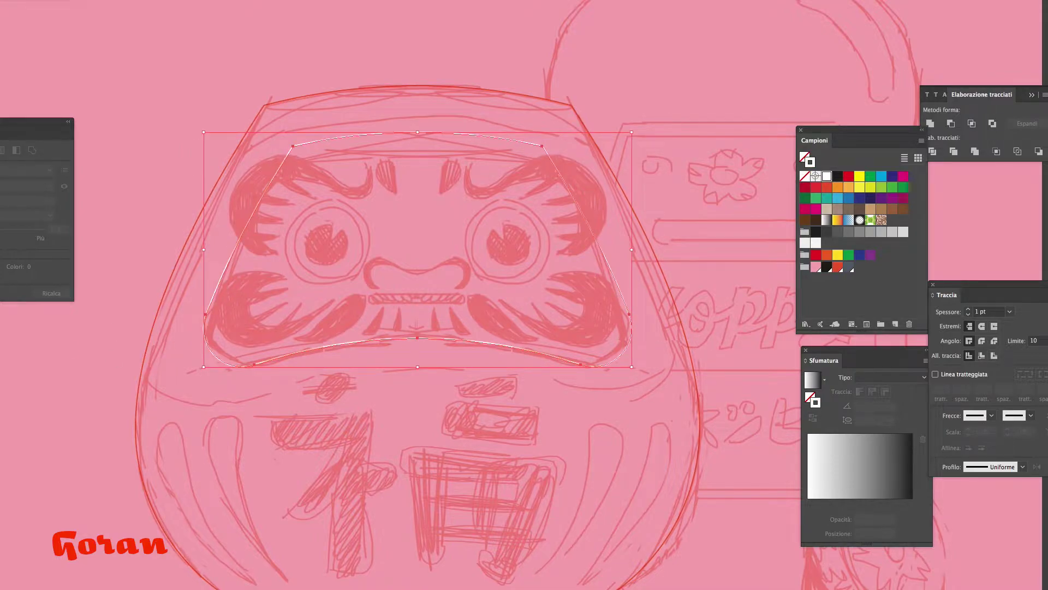
click(827, 177)
Fill the daruma body red and zoom in on its face.
key(ctrl+minus)
key(shift+x)
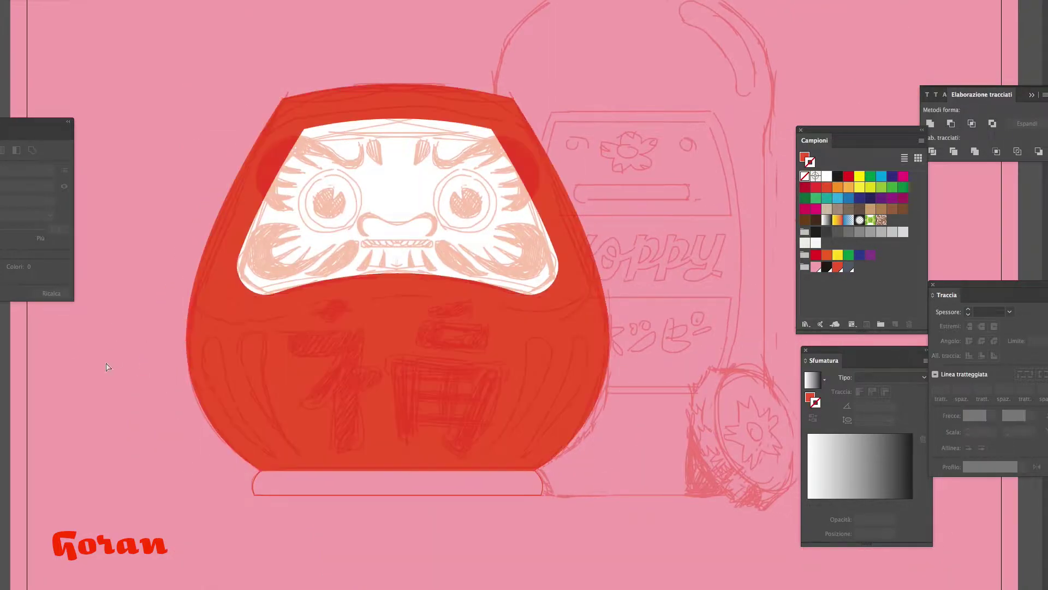
scroll(423, 351, down, 3)
key(ctrl+plus)
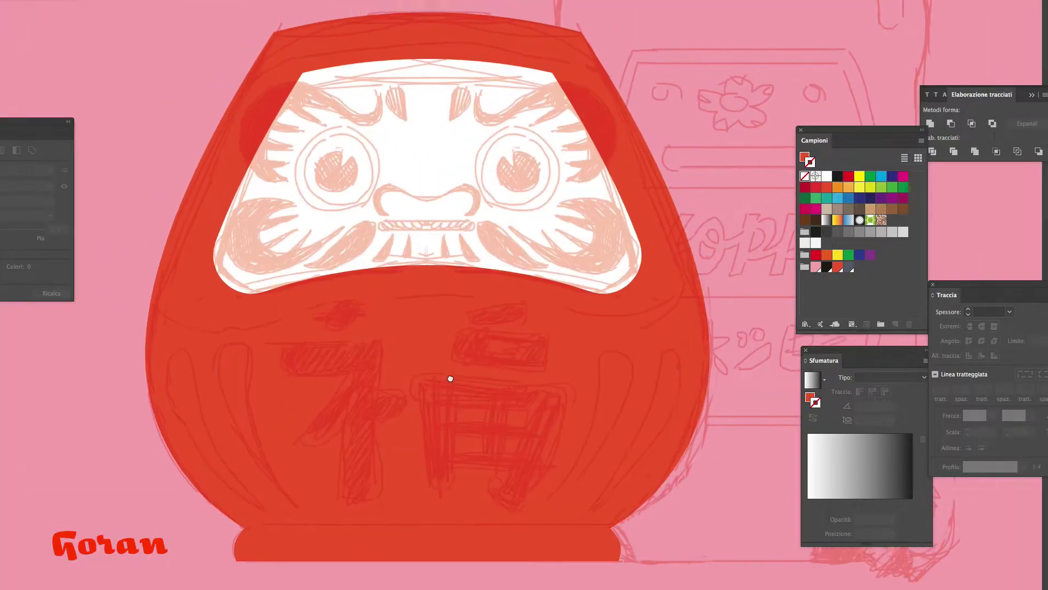
key(ctrl+plus)
scroll(407, 348, up, 2)
Make a pink ring around the left eye from a circle minus a scaled-down copy.
key(l)
drag(364, 222, 429, 157)
click(815, 267)
key(s)
drag(540, 117, 511, 137)
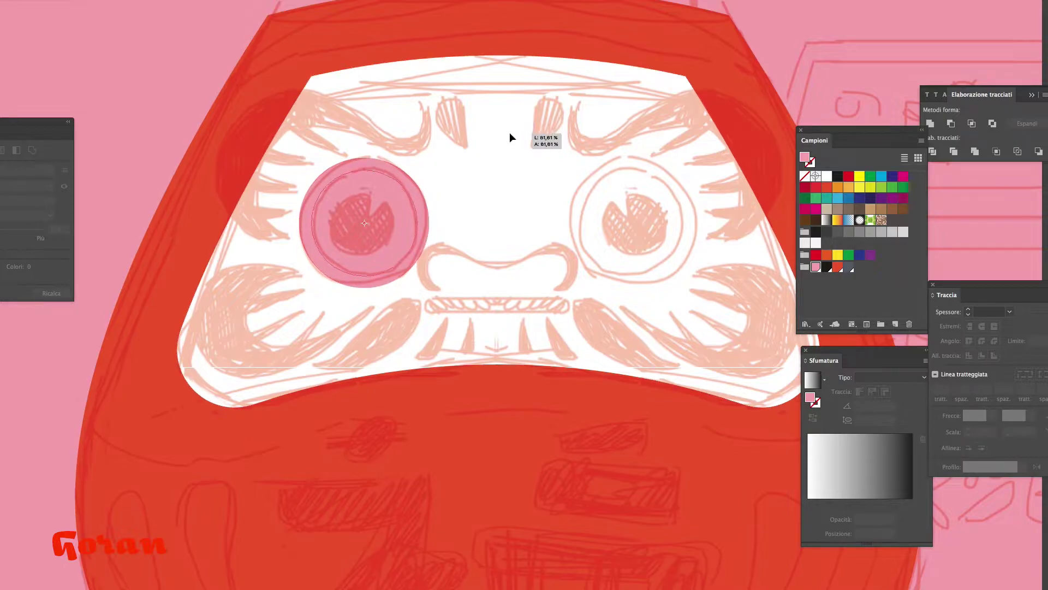
right_click(381, 256)
click(426, 386)
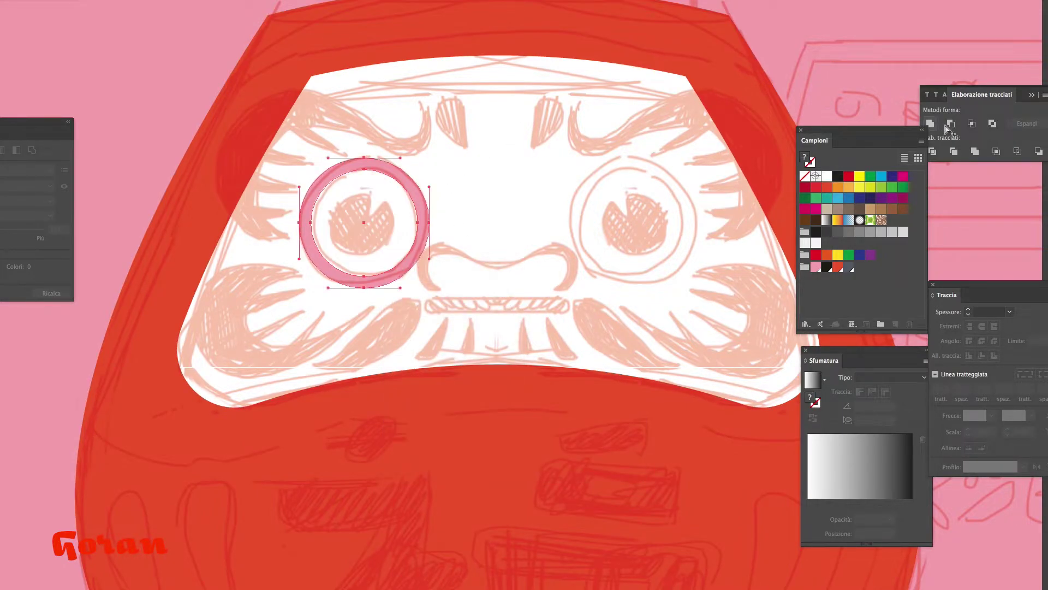
Make the inner circle a black pupil and cut a triangular wedge from it with Minus Front.
click(826, 267)
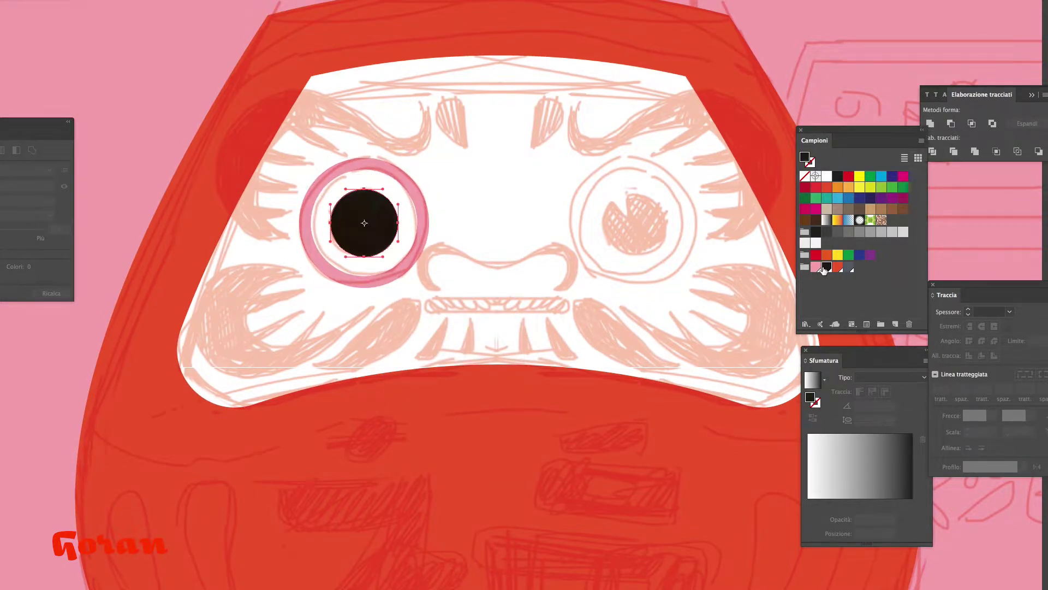
drag(470, 158, 545, 140)
click(393, 243)
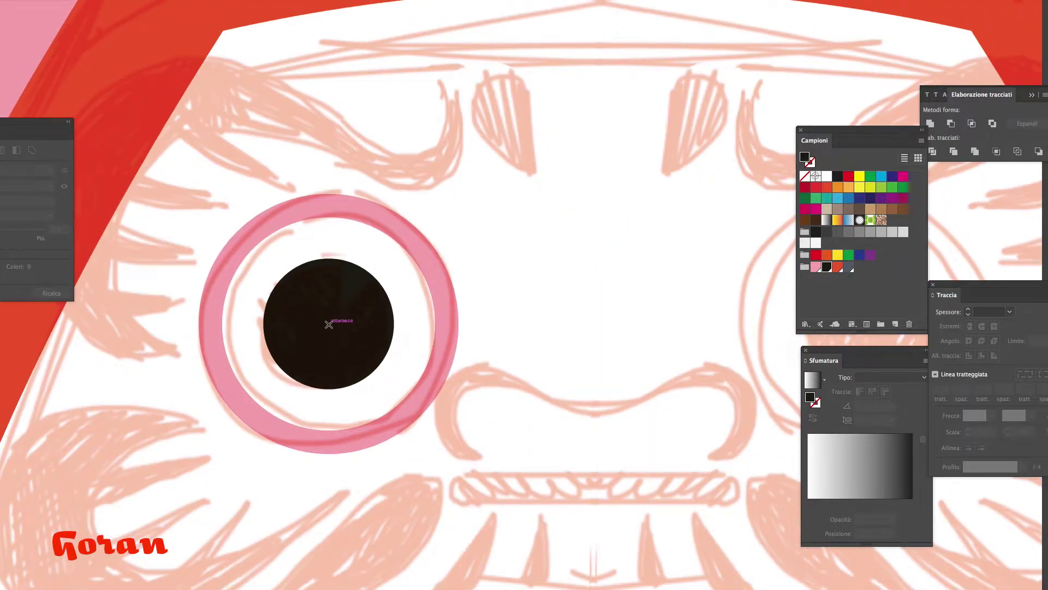
click(329, 324)
click(328, 248)
click(376, 258)
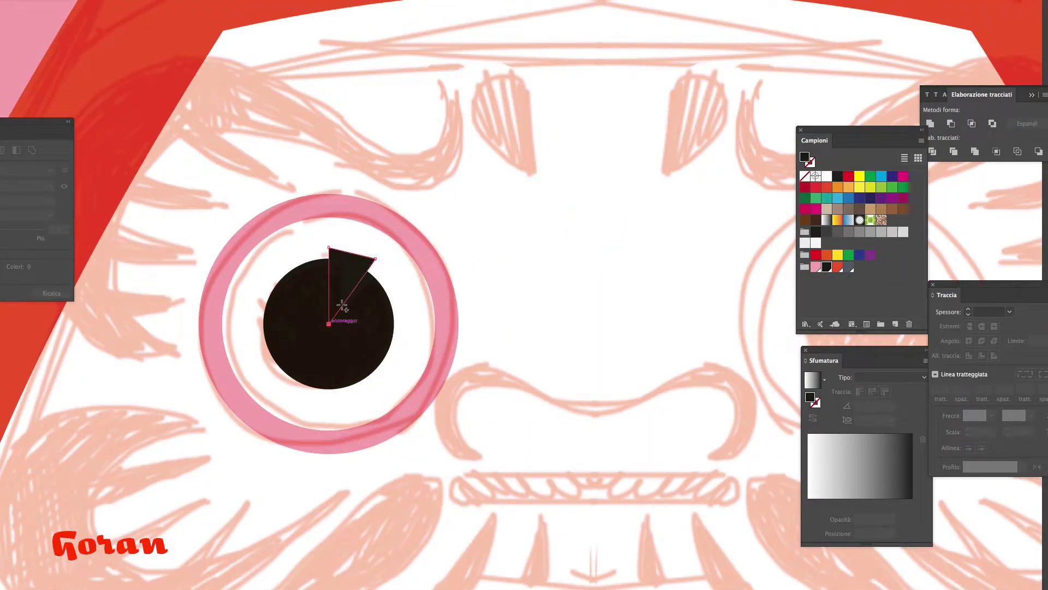
alt+click(430, 331)
key(ctrl+minus)
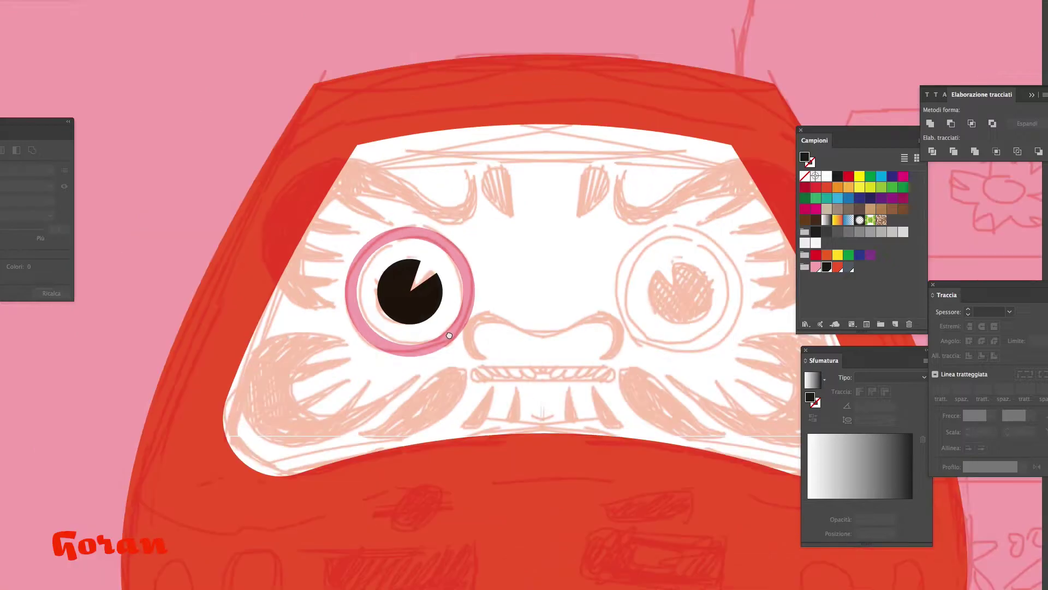
Draw a triangle above the left eye and round its corners into a teardrop.
drag(521, 271, 419, 334)
click(445, 255)
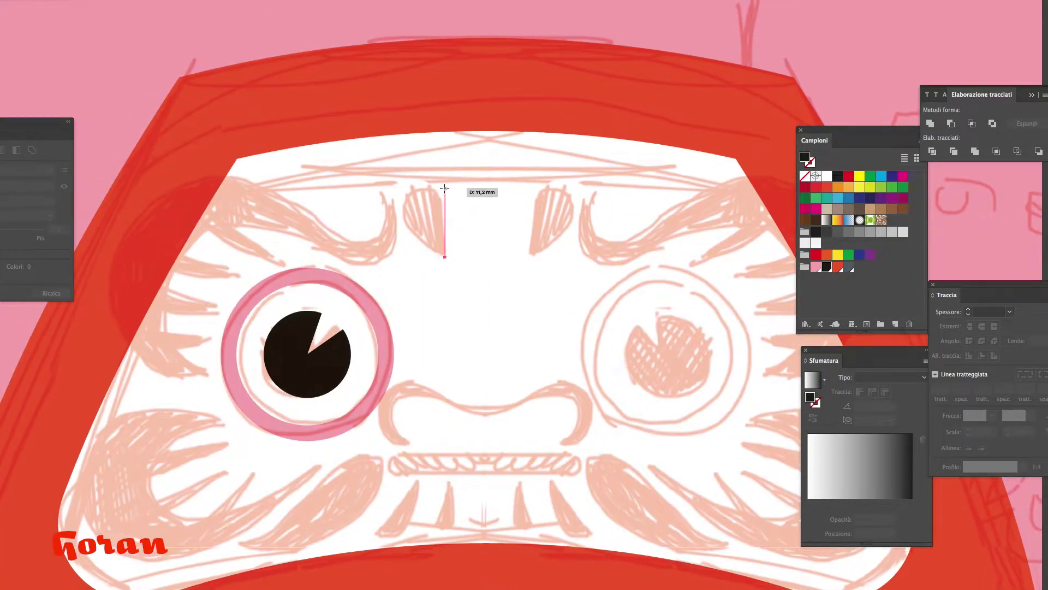
click(445, 187)
click(373, 187)
click(444, 255)
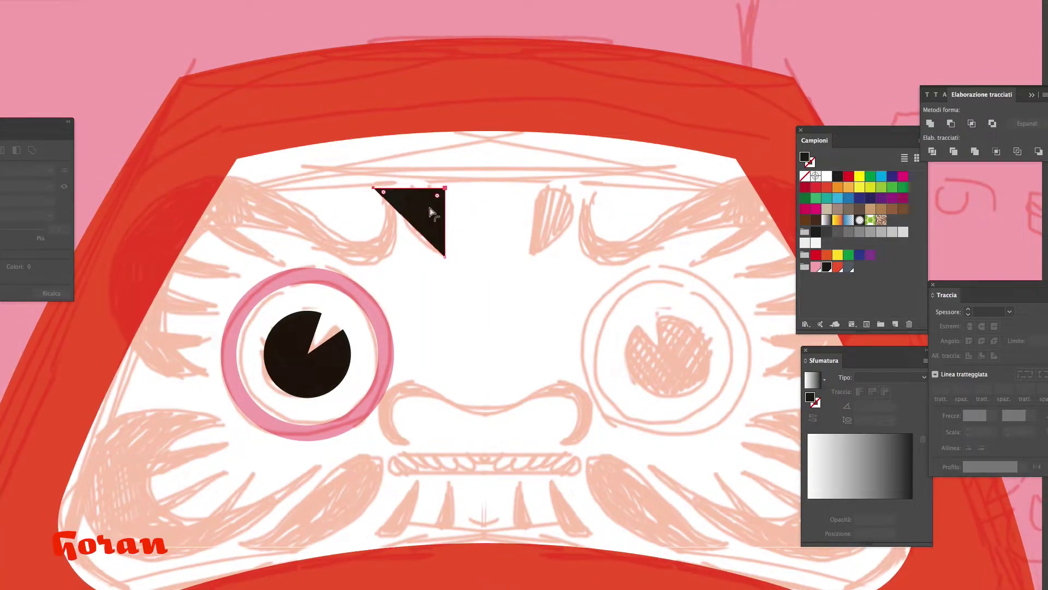
drag(436, 198, 441, 240)
key(ctrl+minus)
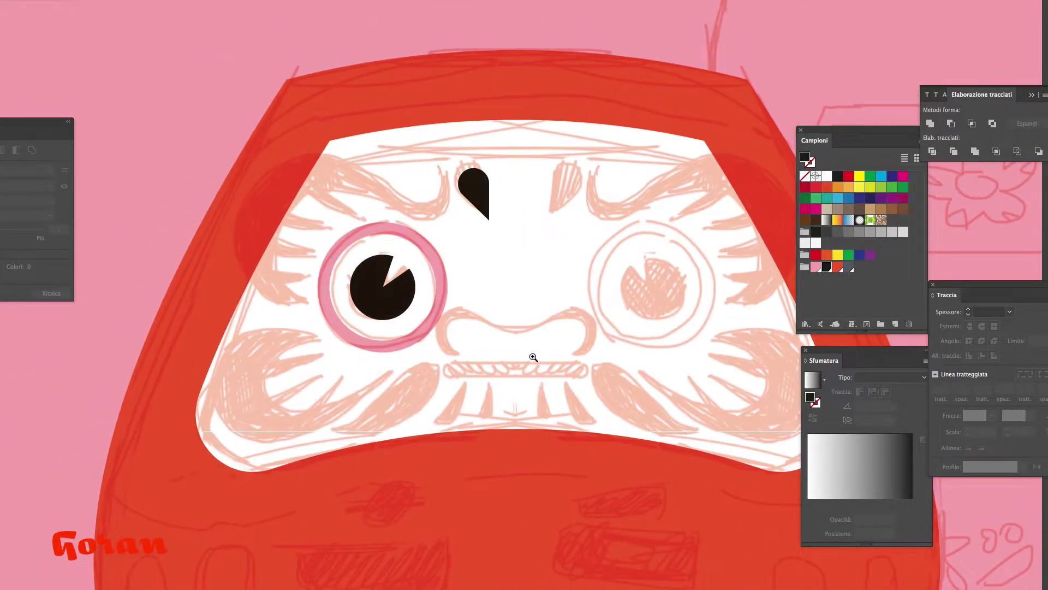
Draw a thin rectangle mouth bar, round its ends into a pill, and fill it black.
click(533, 357)
key(m)
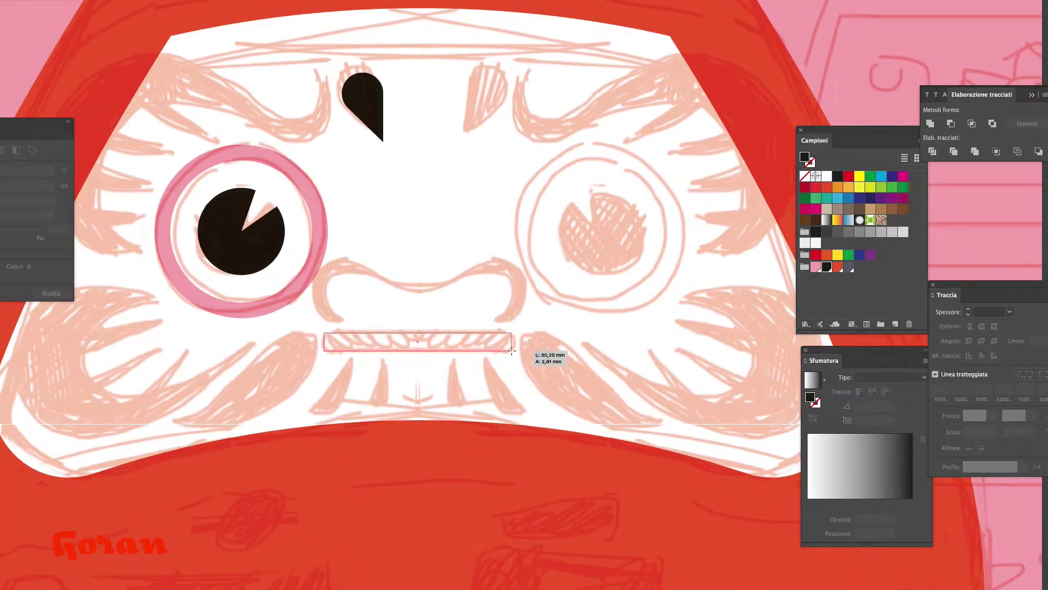
drag(324, 333, 512, 351)
click(946, 97)
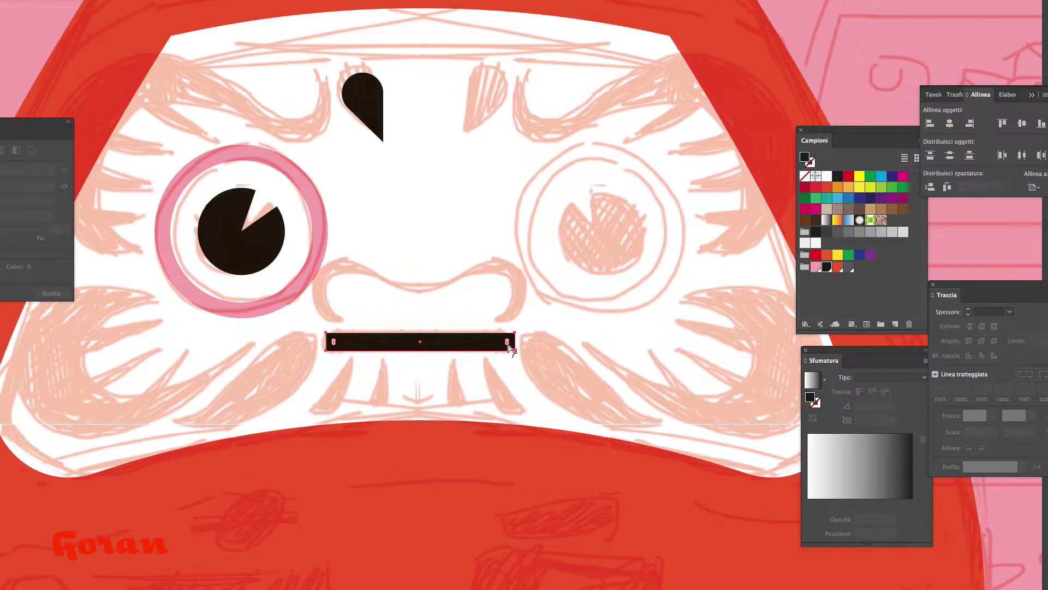
drag(333, 342, 350, 341)
click(838, 267)
key(ctrl+minus)
click(826, 267)
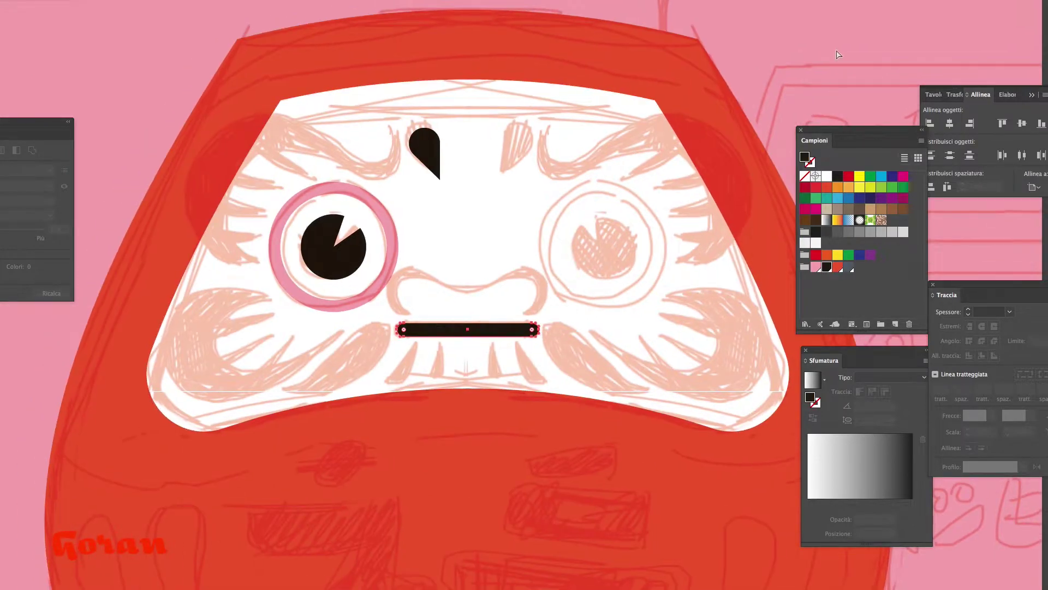
key(ctrl+plus)
drag(211, 120, 424, 271)
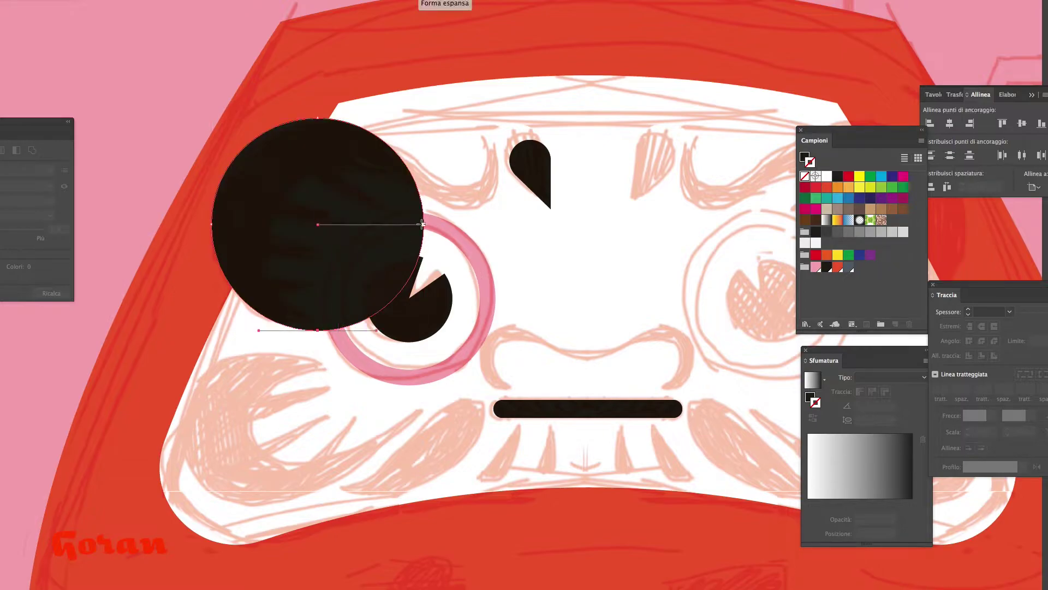
Delete the circle's right half and extend the outlined arc toward the teardrop.
click(424, 224)
key(Delete)
key(shift+x)
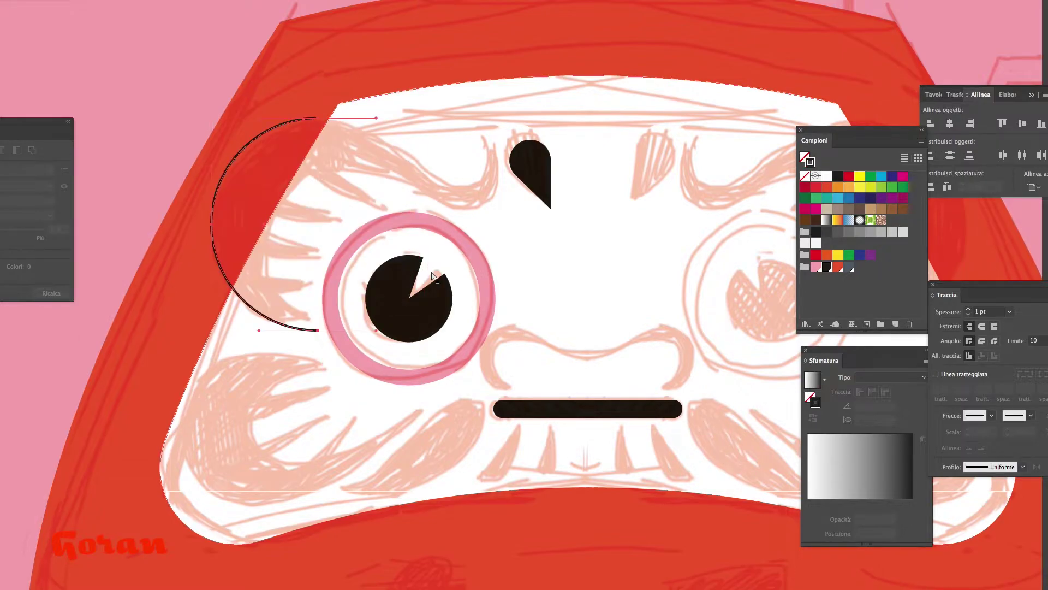
drag(499, 195, 498, 196)
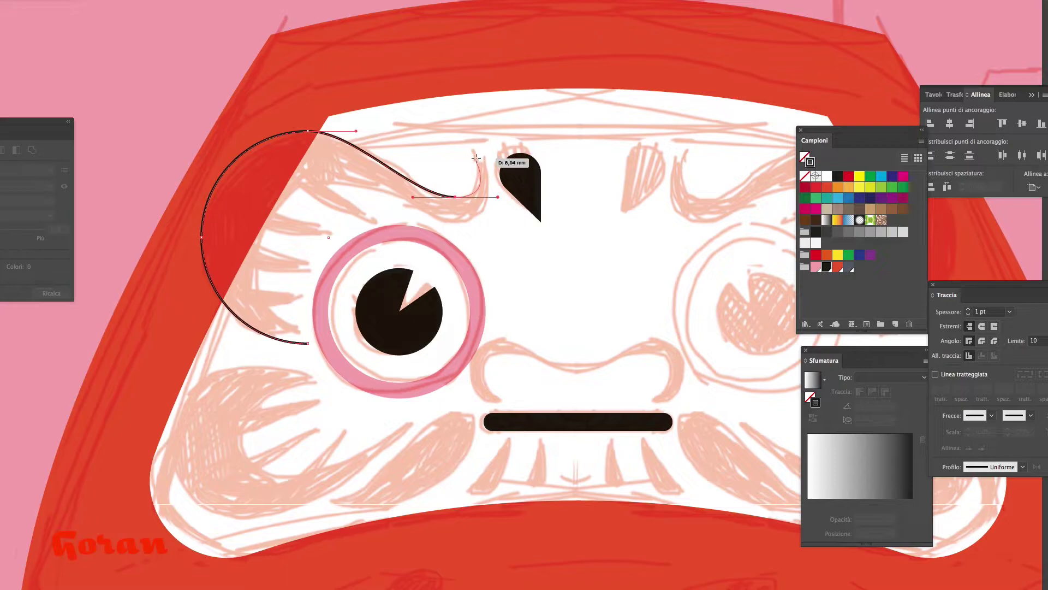
click(483, 163)
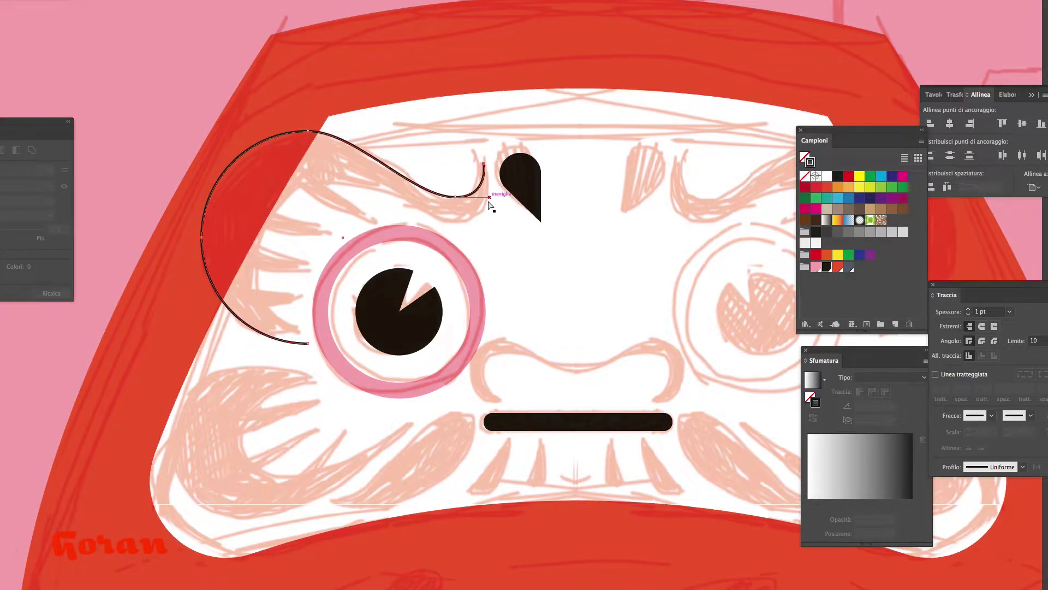
Reshape the curve and add inner anchors to close a thick curl, filled black.
click(449, 334)
click(445, 304)
drag(370, 200, 378, 201)
drag(318, 339, 376, 322)
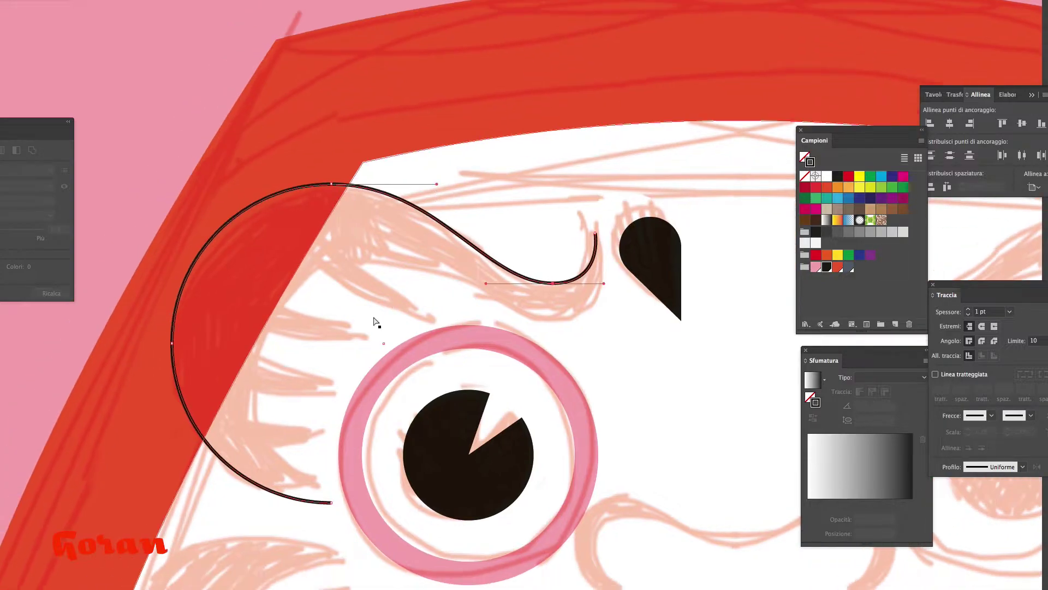
mouse_move(332, 501)
mouse_down()
mouse_move(262, 386)
mouse_move(264, 300)
mouse_up()
drag(384, 263, 438, 264)
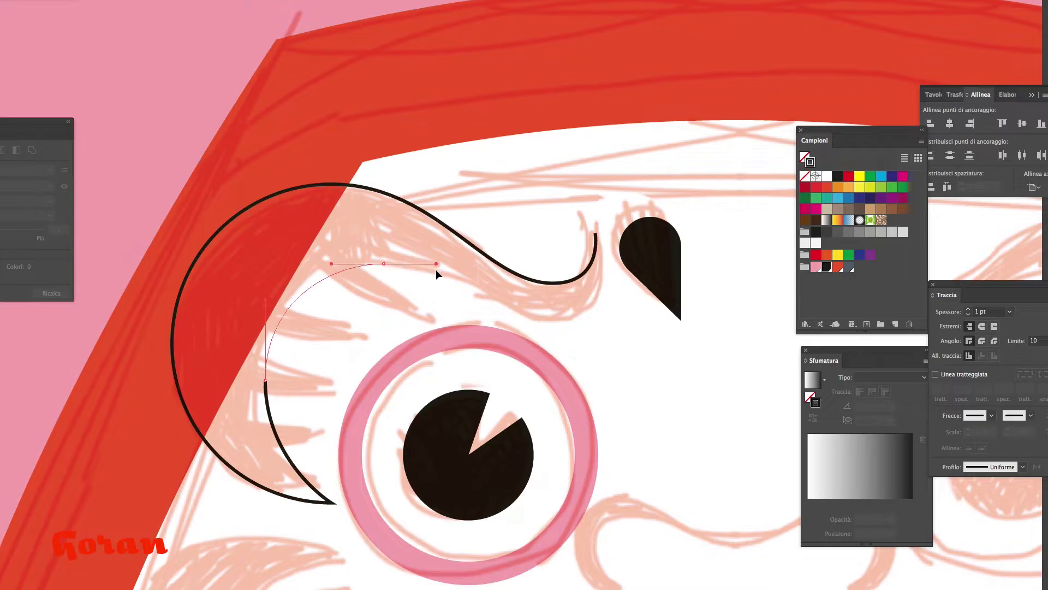
drag(553, 320, 612, 321)
drag(595, 234, 571, 197)
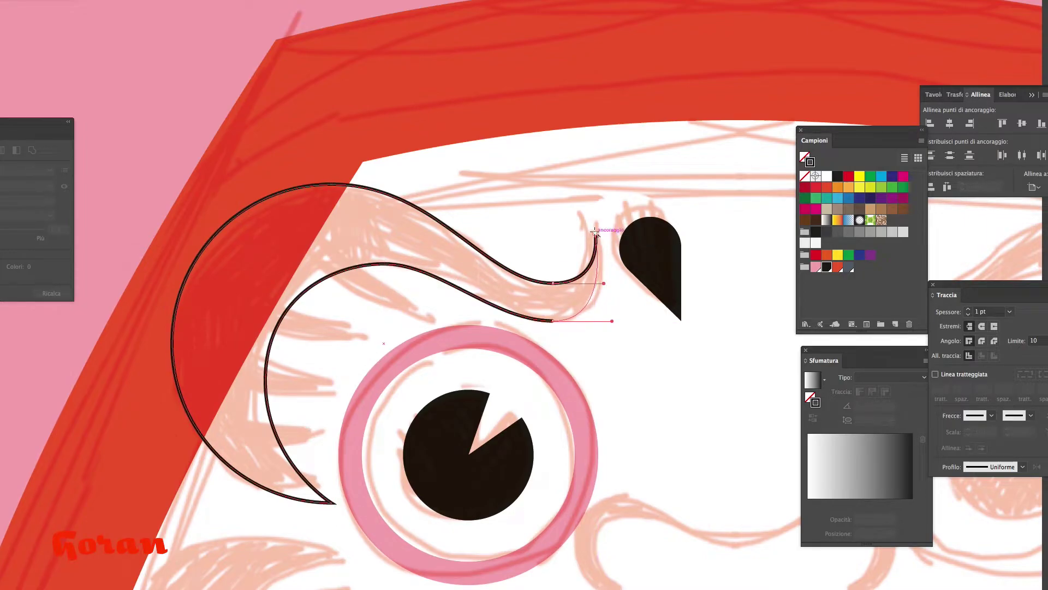
key(shift+x)
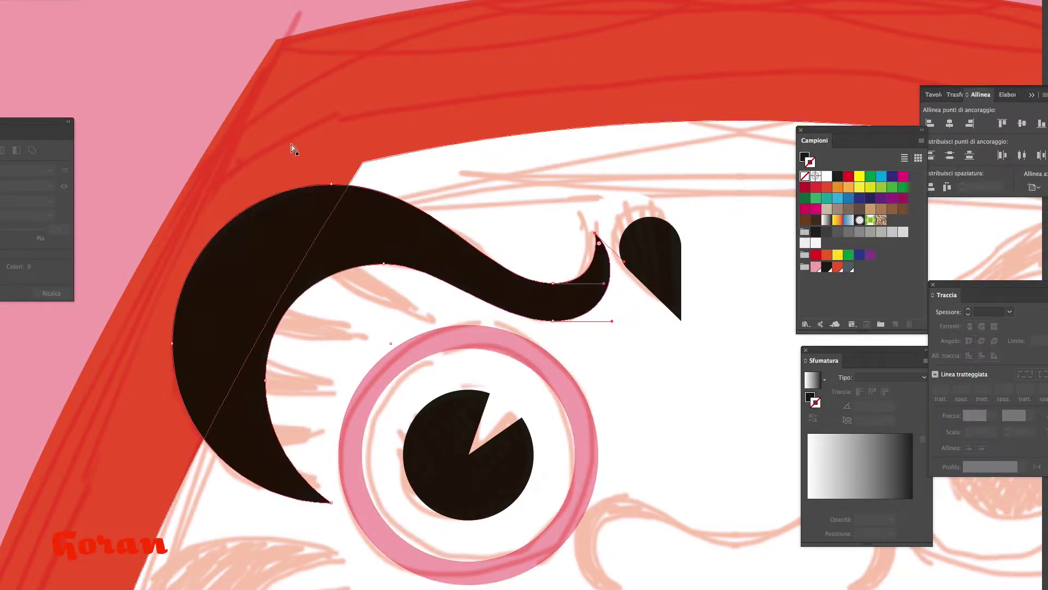
Refine the curl's inner curve anchors and handles, and delete its hook tip.
alt+click(292, 145)
alt+click(539, 394)
click(318, 357)
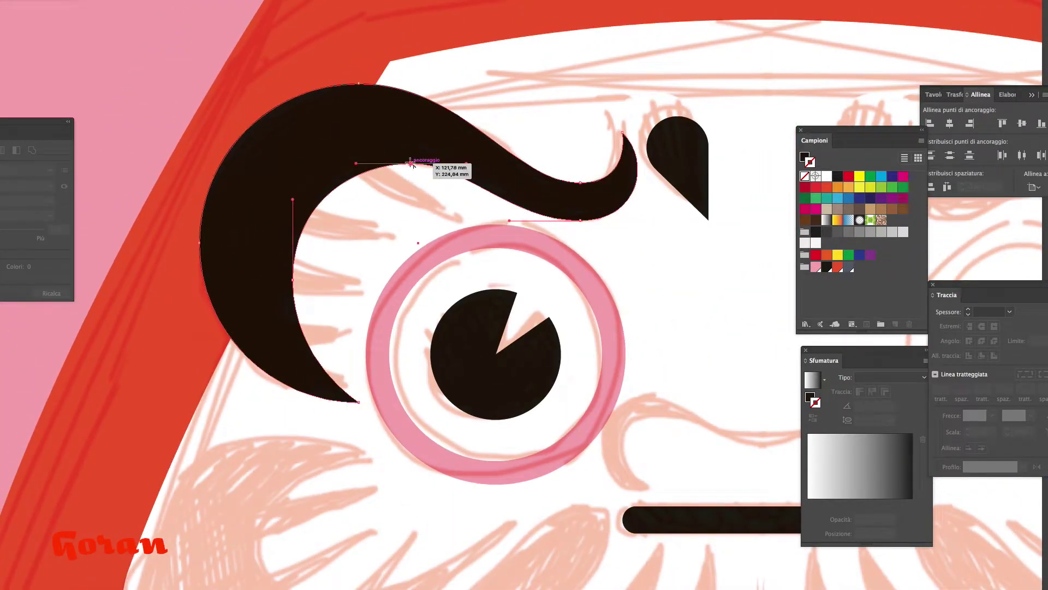
drag(412, 164, 409, 164)
drag(293, 280, 288, 280)
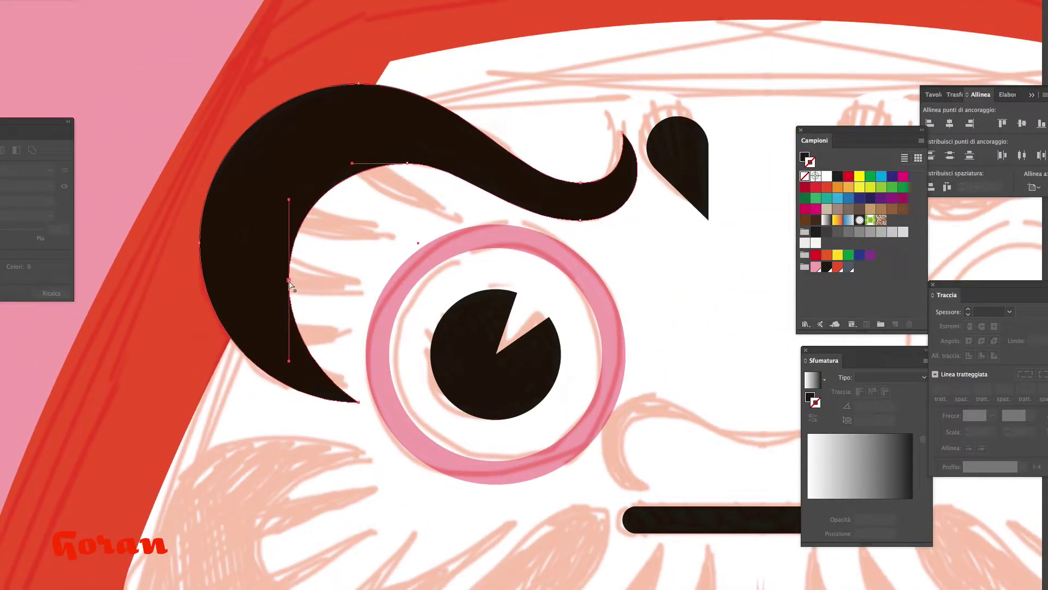
drag(291, 366, 313, 281)
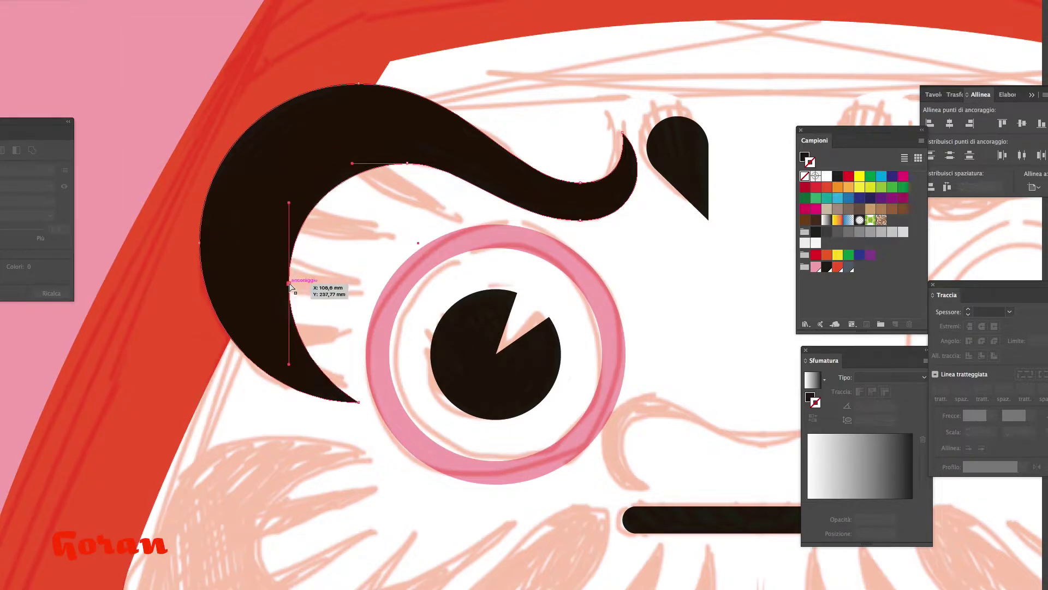
alt+click(451, 323)
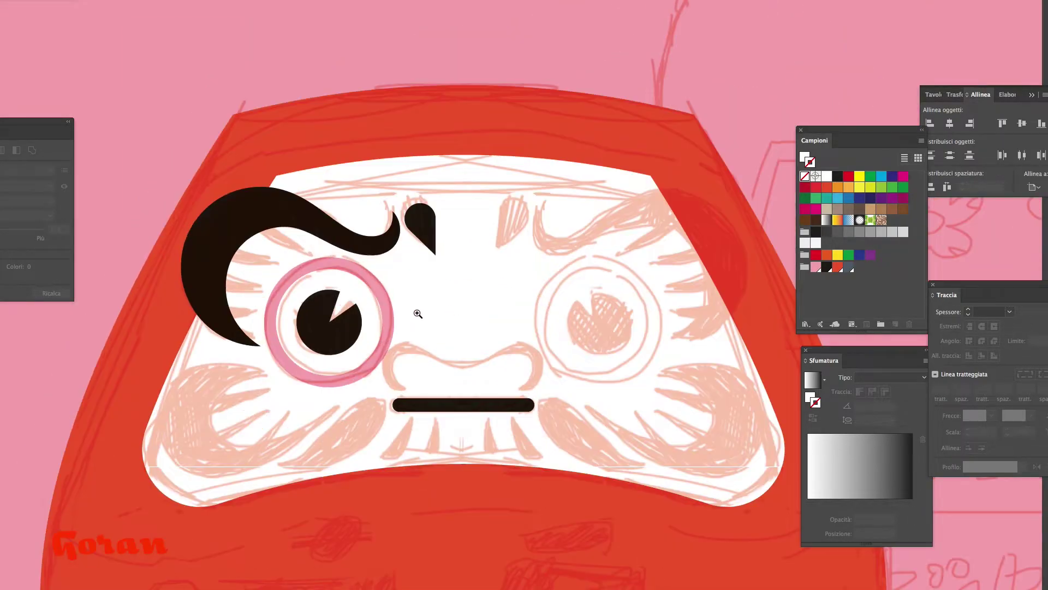
click(416, 311)
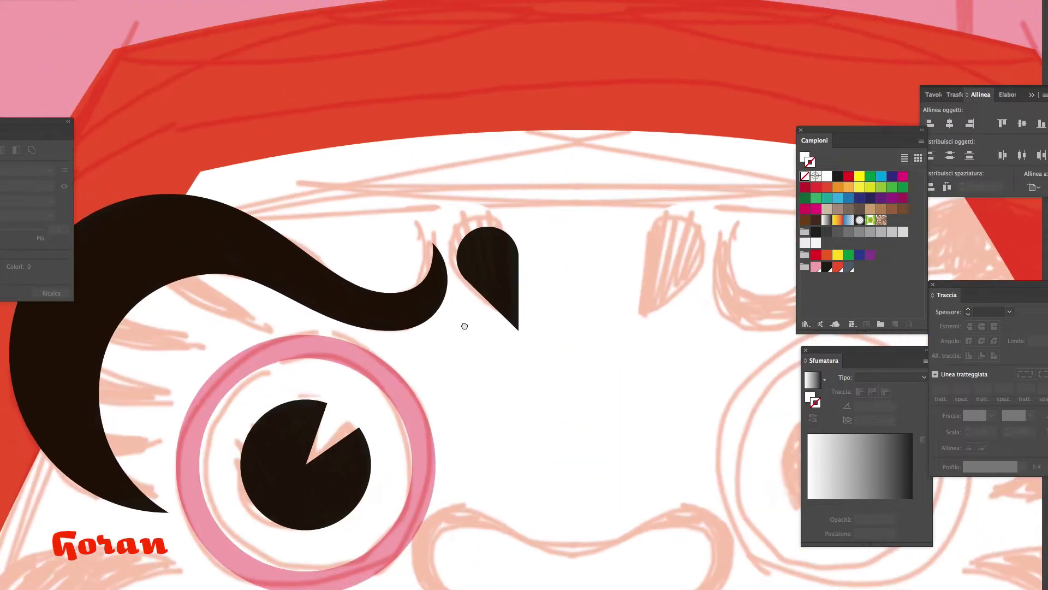
click(463, 323)
click(436, 253)
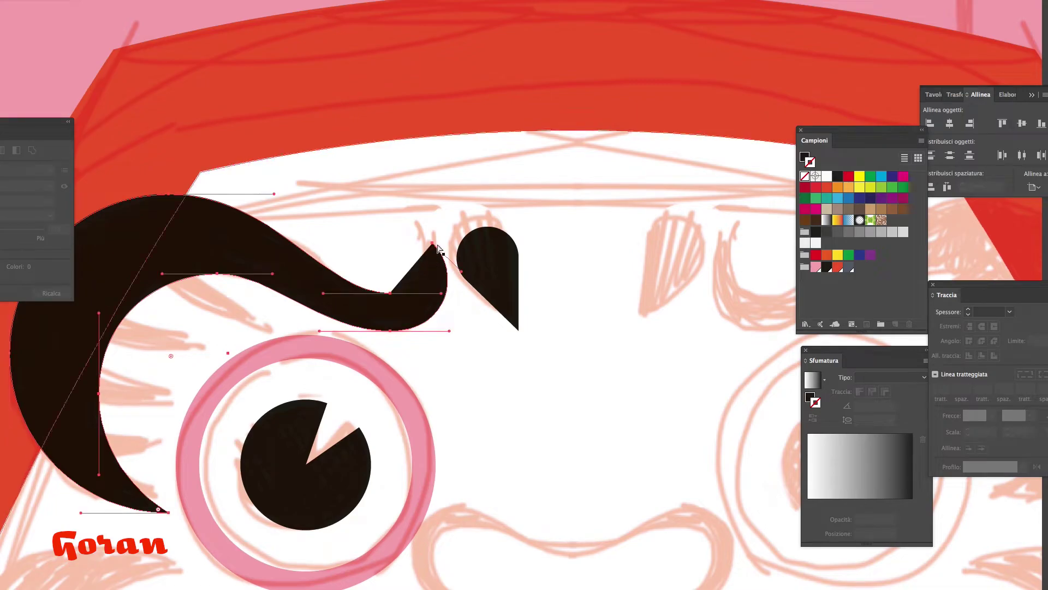
key(Delete)
Add a small circle as the curl's rounded end and smooth the end anchors.
key(l)
mouse_move(374, 251)
mouse_down()
mouse_move(419, 285)
mouse_move(397, 312)
mouse_move(390, 240)
mouse_up()
key(ctrl+y)
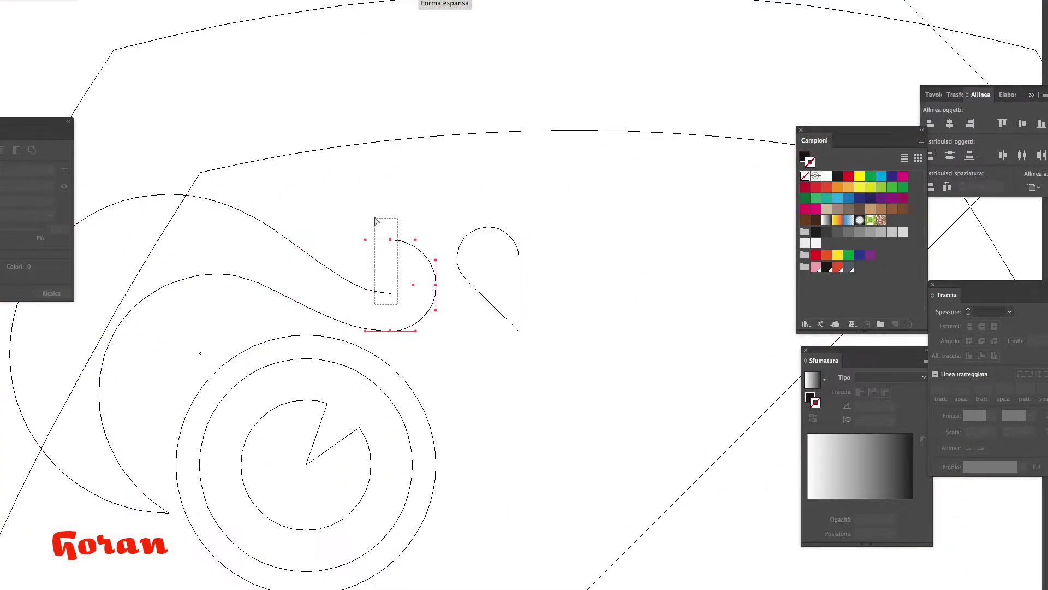
drag(406, 352, 384, 330)
key(ctrl+y)
scroll(441, 349, down, 3)
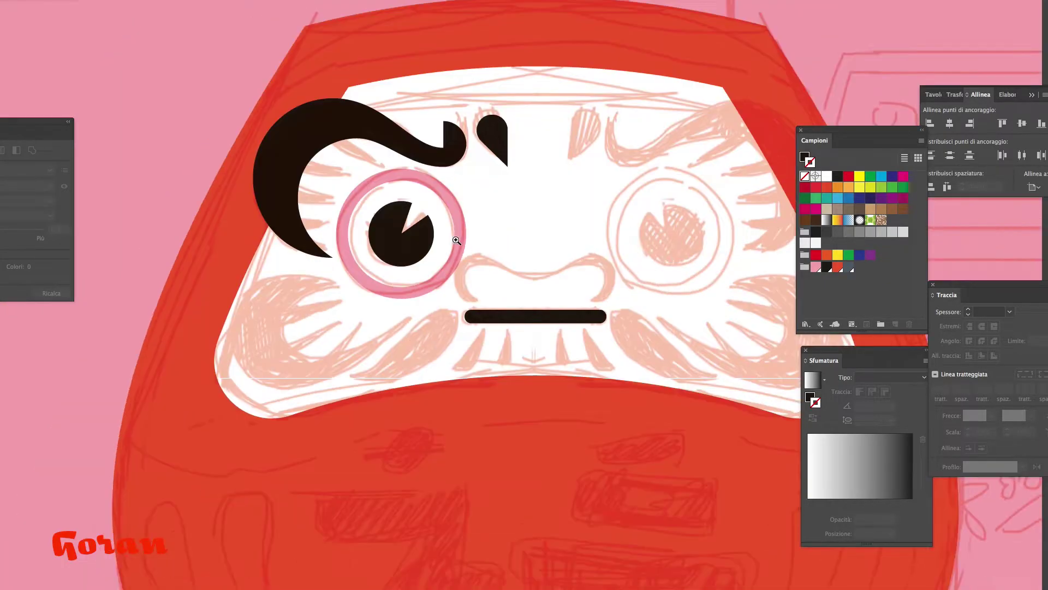
scroll(402, 202, up, 3)
drag(395, 198, 597, 216)
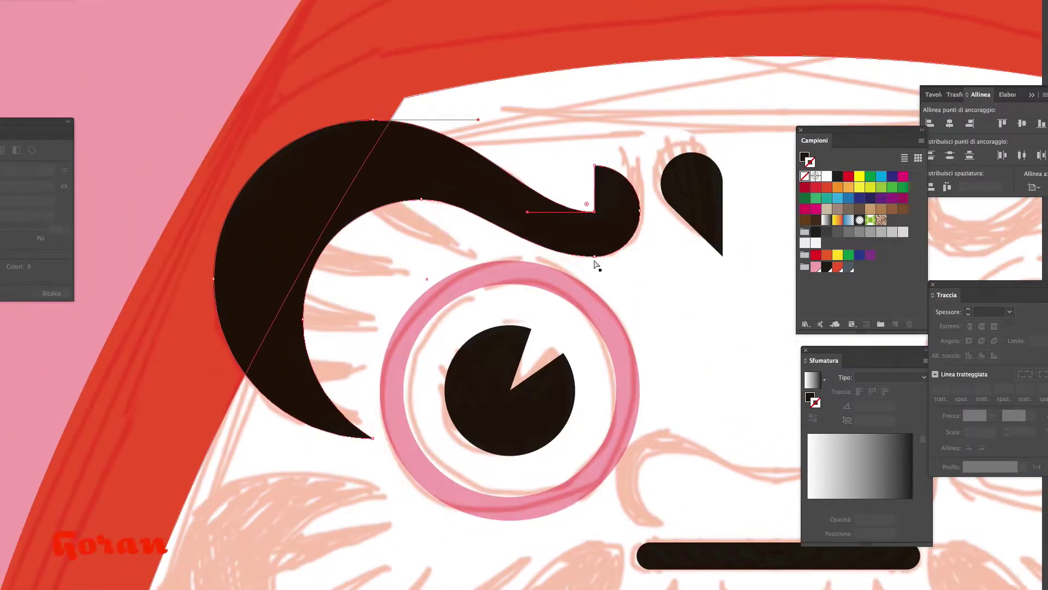
scroll(449, 219, down, 3)
scroll(398, 245, up, 2)
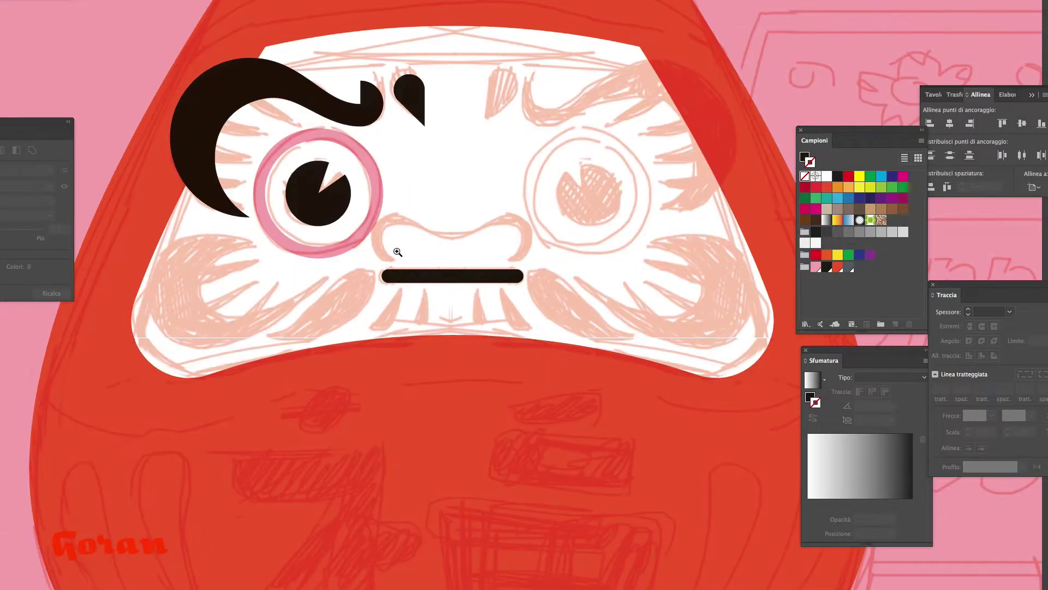
scroll(420, 327, up, 2)
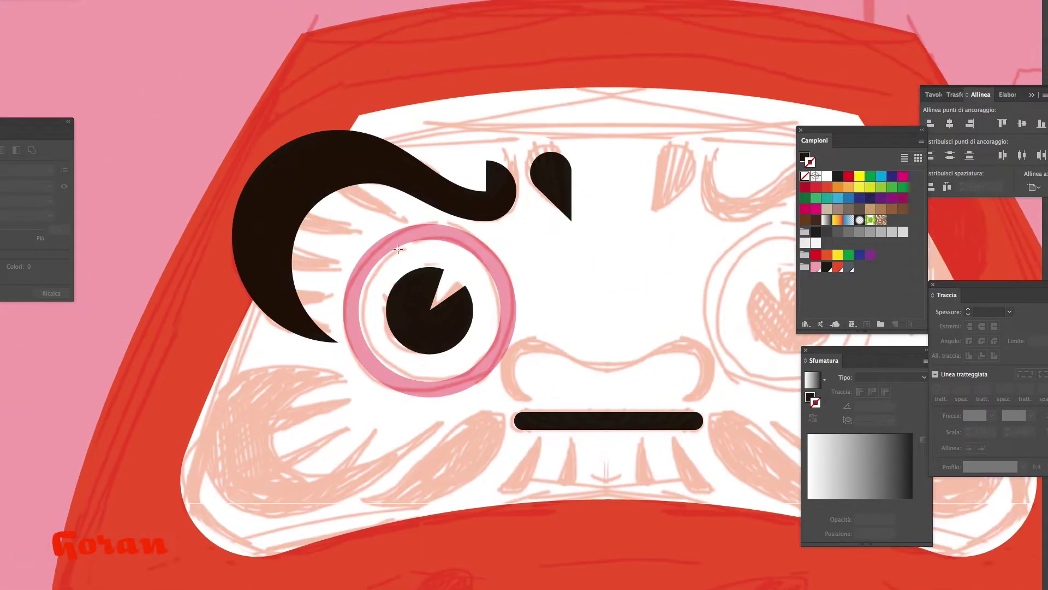
Position a spike inside the curl, blend it with the upper spike, and expand the blend.
click(326, 169)
key(Escape)
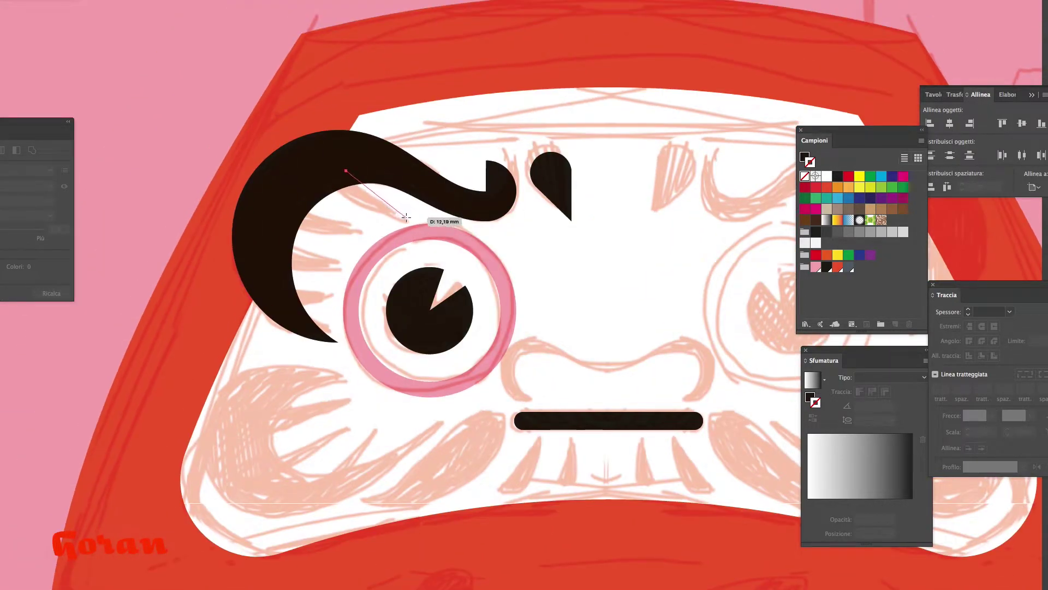
click(406, 218)
drag(507, 321, 402, 318)
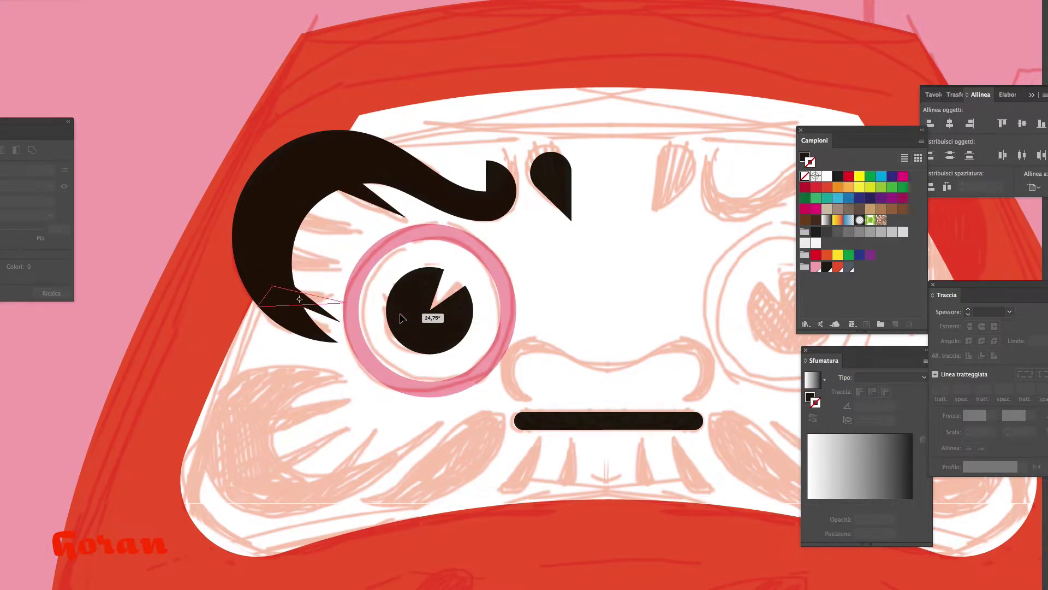
drag(262, 306, 266, 307)
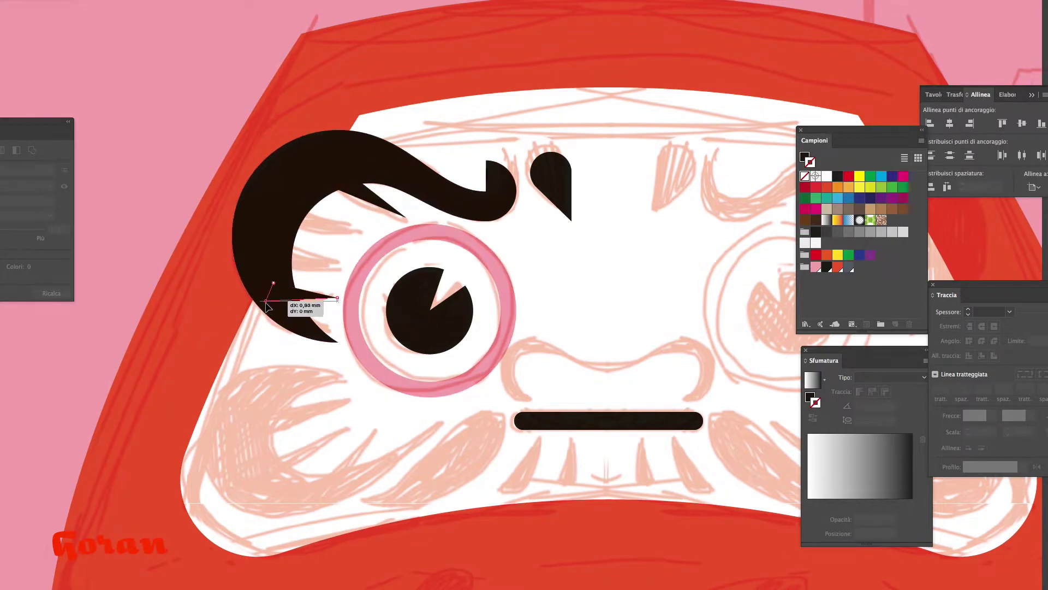
shift+click(361, 195)
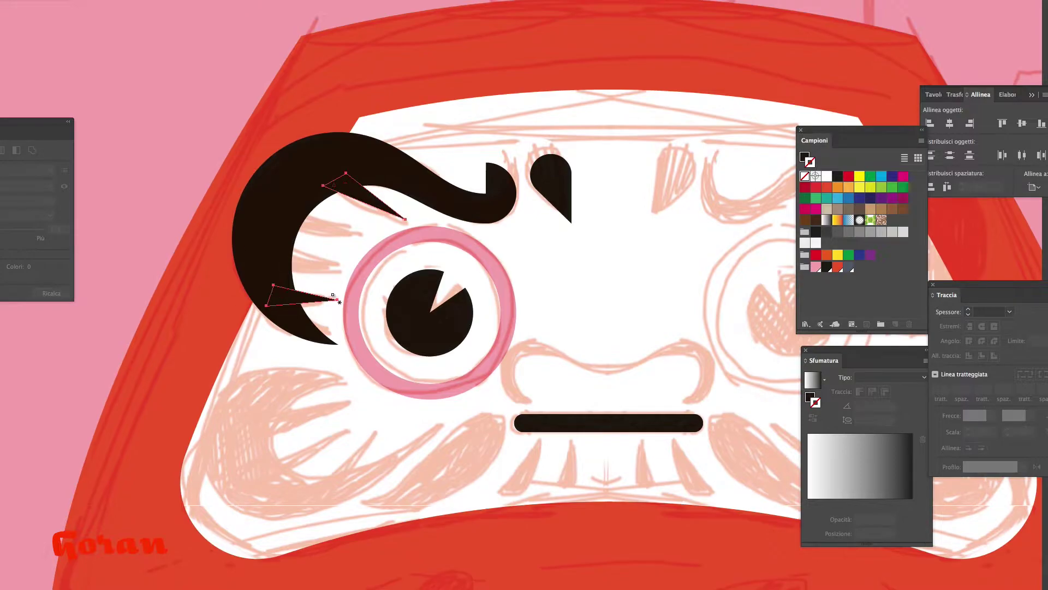
click(404, 220)
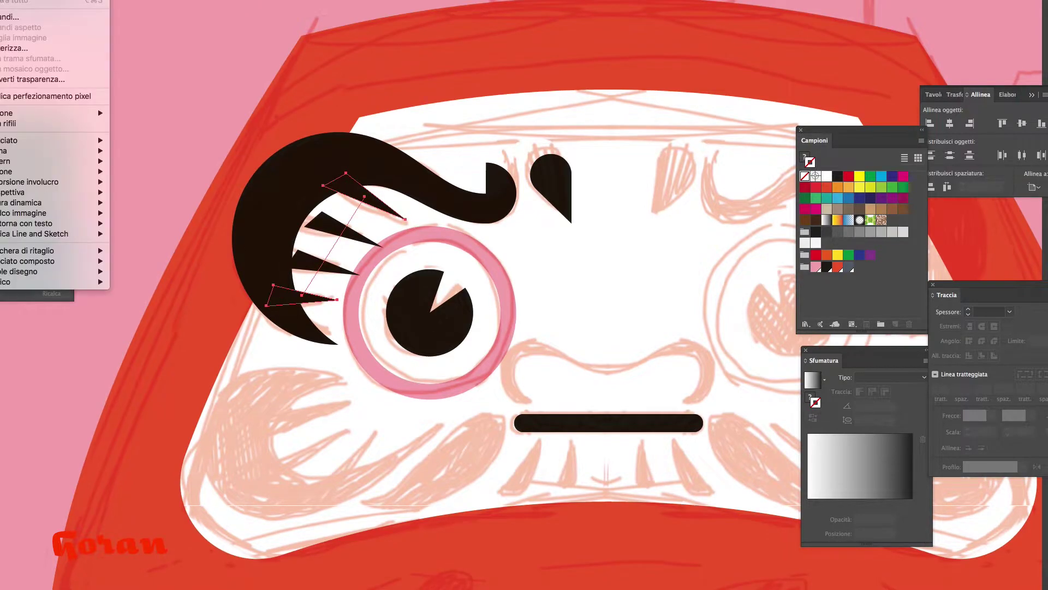
click(559, 352)
click(385, 249)
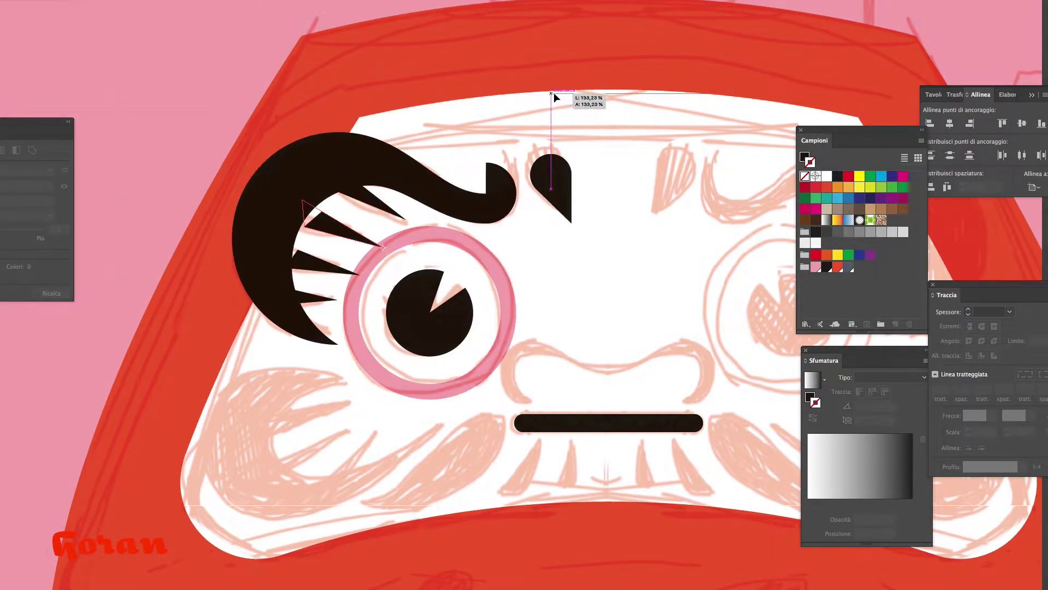
Move and resize the expanded spikes to fit under the curled eyebrow.
click(353, 240)
drag(339, 225, 327, 263)
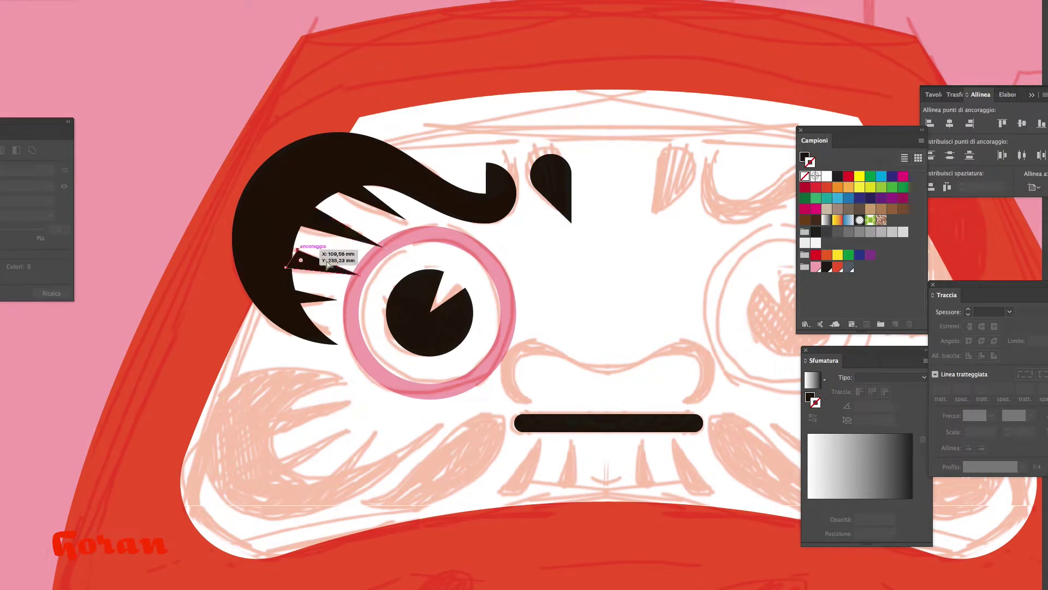
mouse_move(449, 175)
mouse_down()
mouse_move(326, 256)
mouse_move(374, 246)
mouse_up()
click(328, 271)
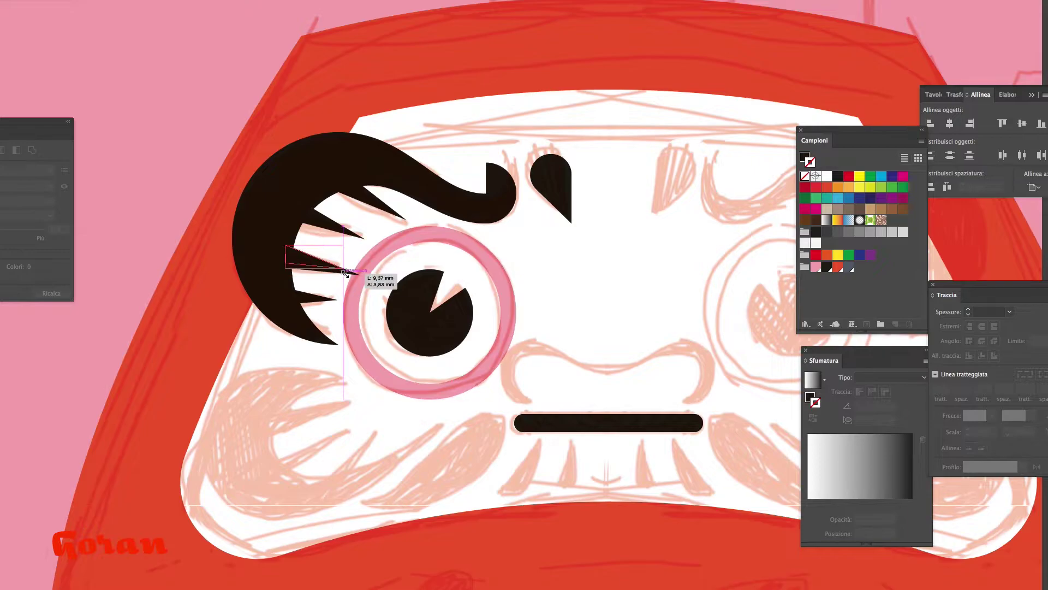
drag(328, 271, 272, 273)
key(ctrl+minus)
key(ctrl+minus)
key(ctrl+minus)
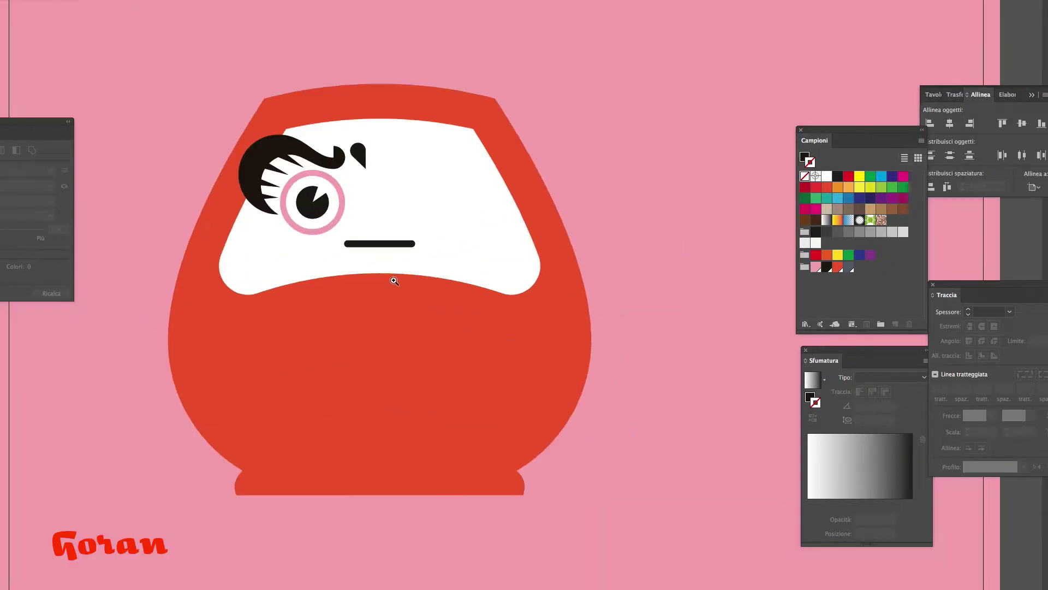
Try a large white circle behind the daruma body, then undo it.
drag(391, 280, 426, 267)
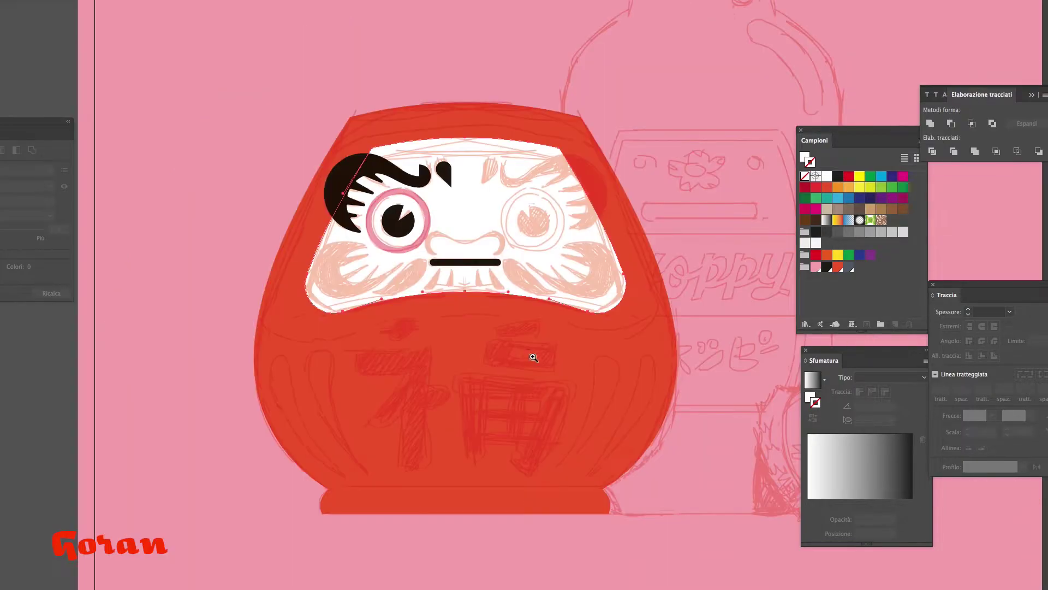
drag(466, 387, 595, 516)
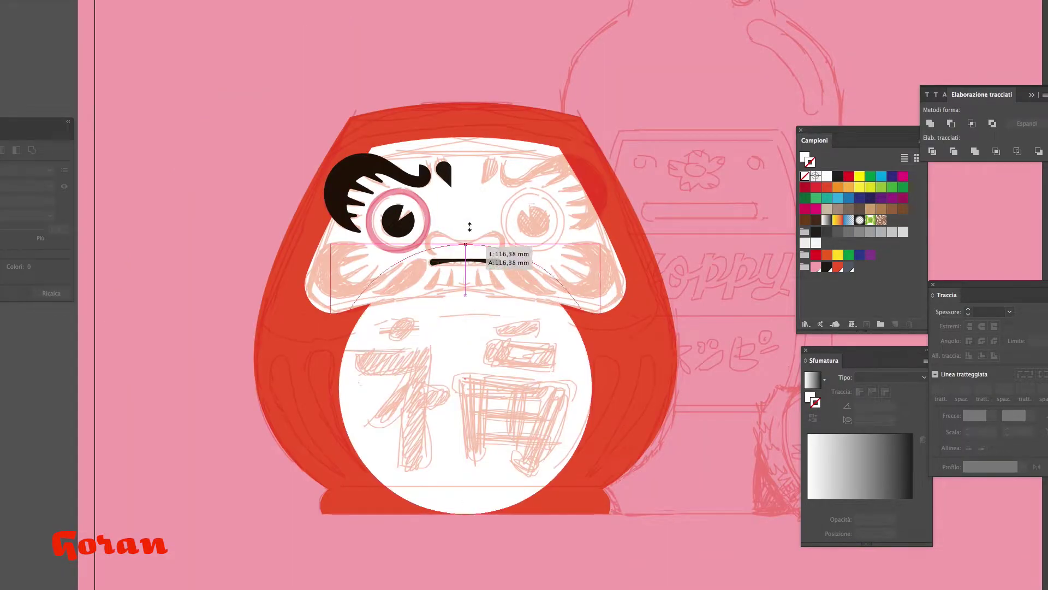
drag(465, 257, 465, 155)
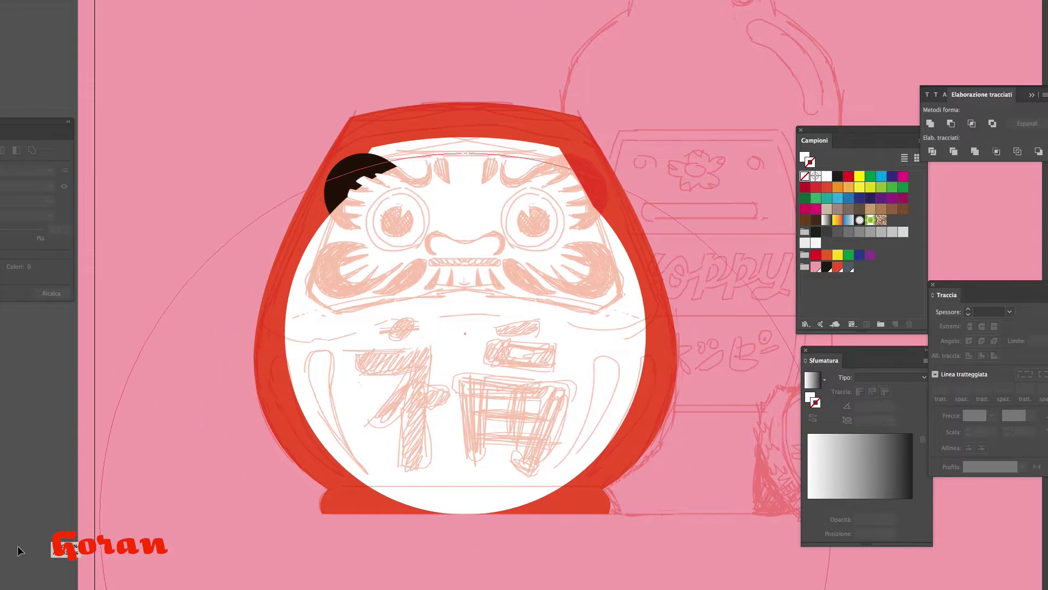
drag(285, 514, 166, 539)
right_click(574, 475)
click(726, 513)
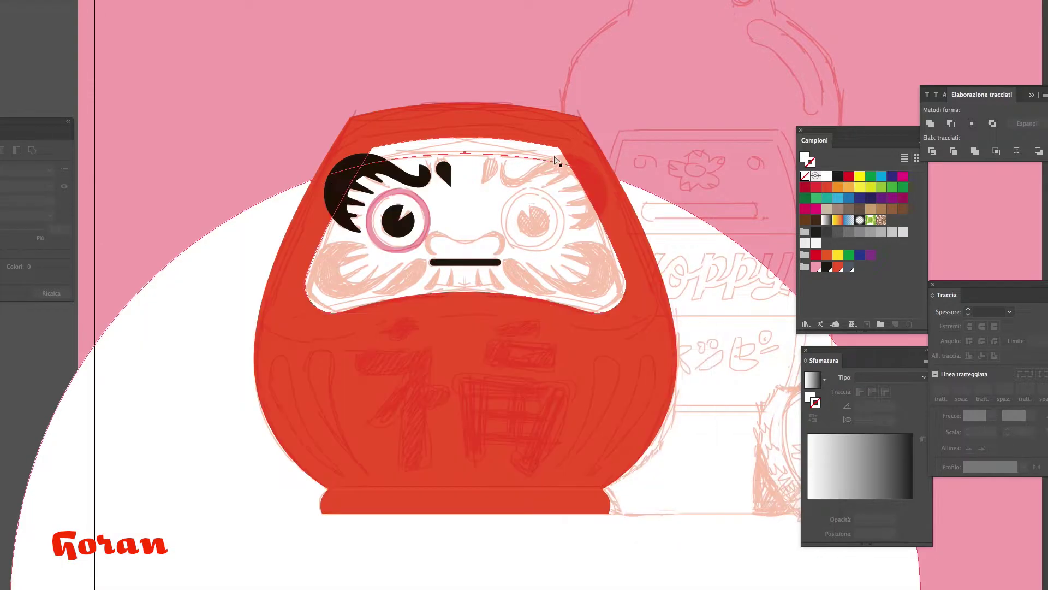
click(934, 152)
key(ctrl+z)
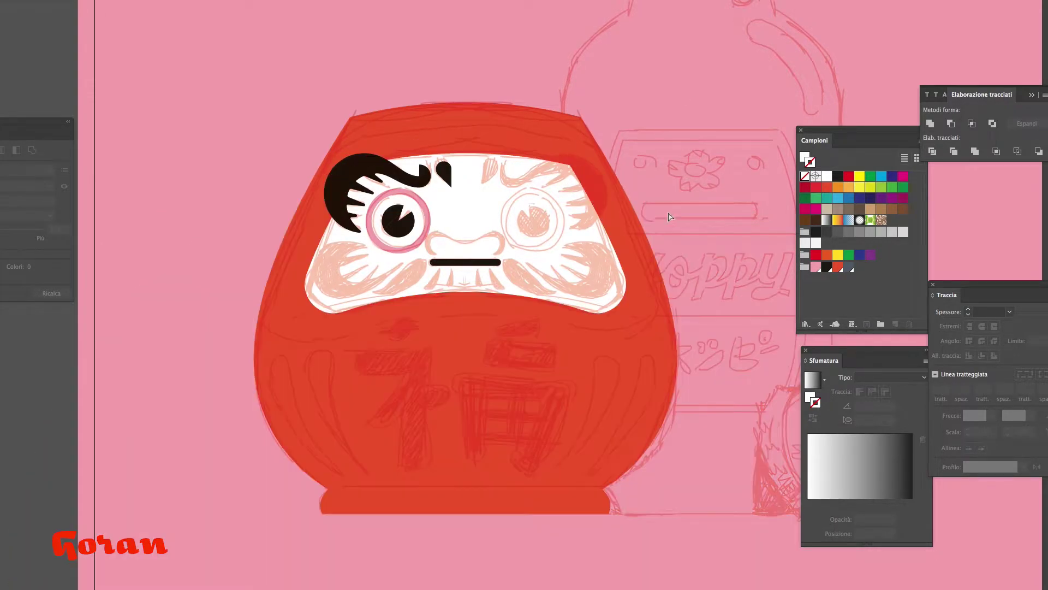
scroll(361, 199, up, 2)
Draw a black ellipse at the lower-left face and reshape it into a pointed crescent.
drag(274, 286, 387, 403)
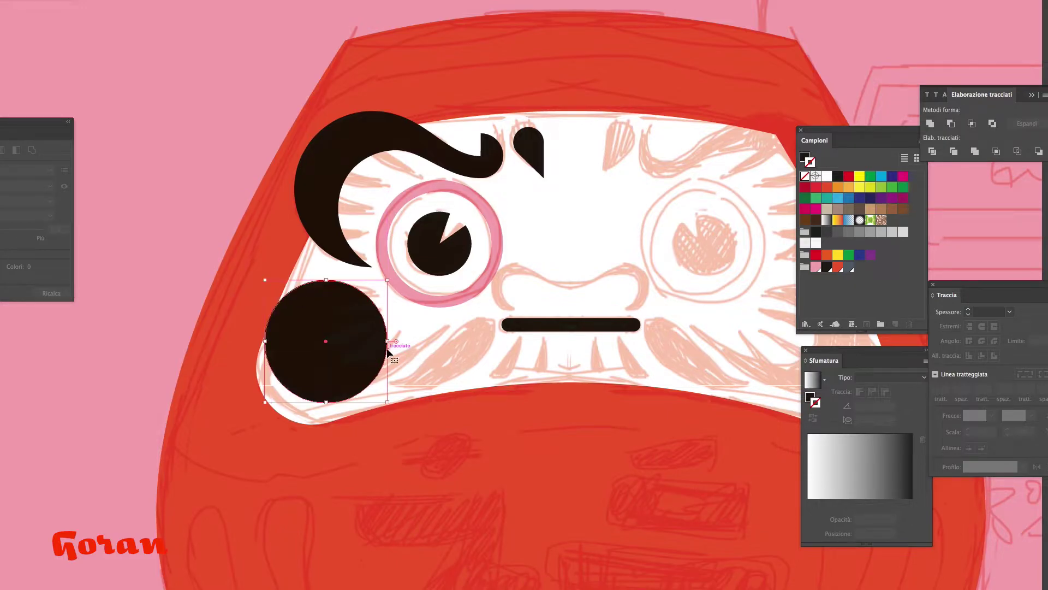
drag(387, 341, 456, 339)
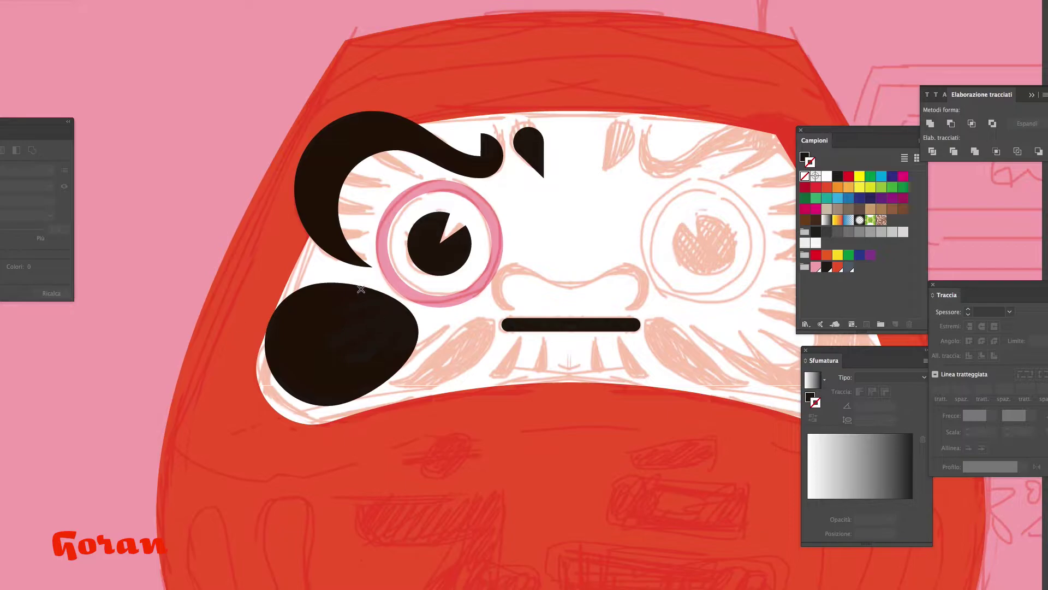
drag(320, 332, 320, 359)
drag(478, 302, 406, 339)
click(461, 313)
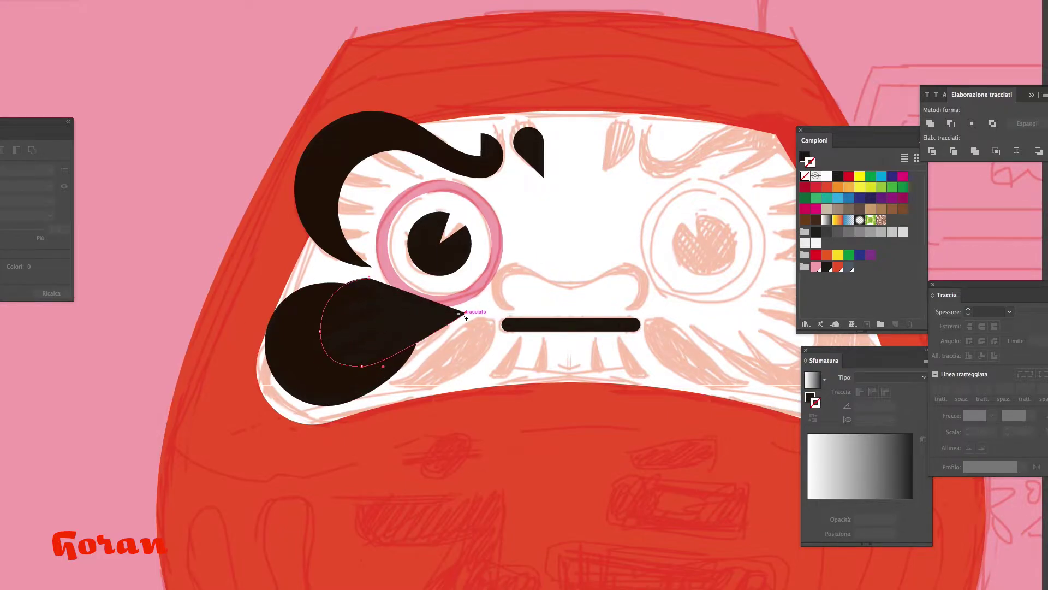
click(411, 368)
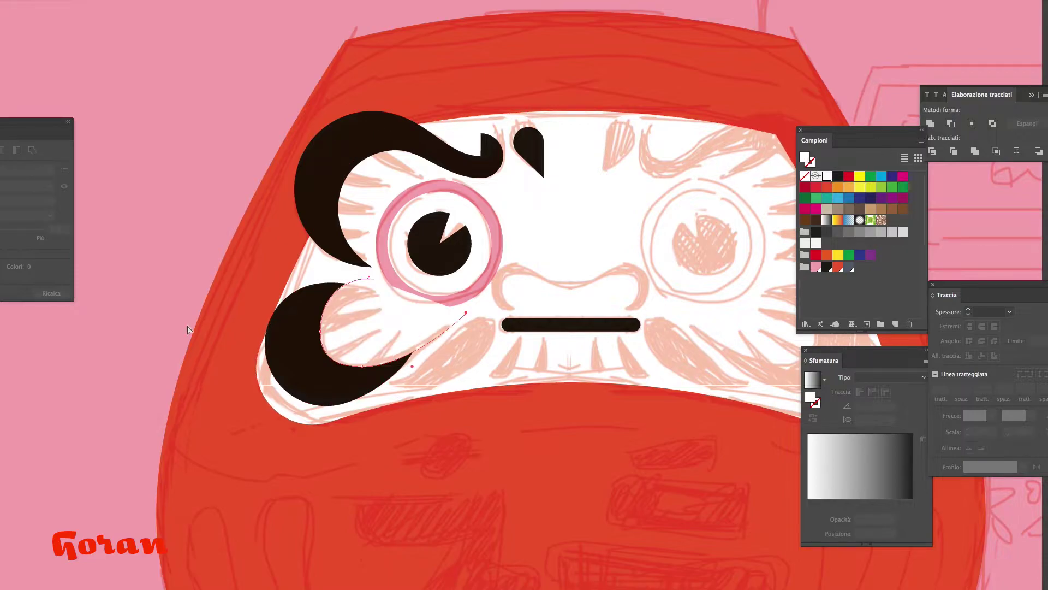
drag(425, 355, 434, 354)
Make the mouth bar red and draw tooth triangles copied beneath it.
click(838, 266)
click(505, 283)
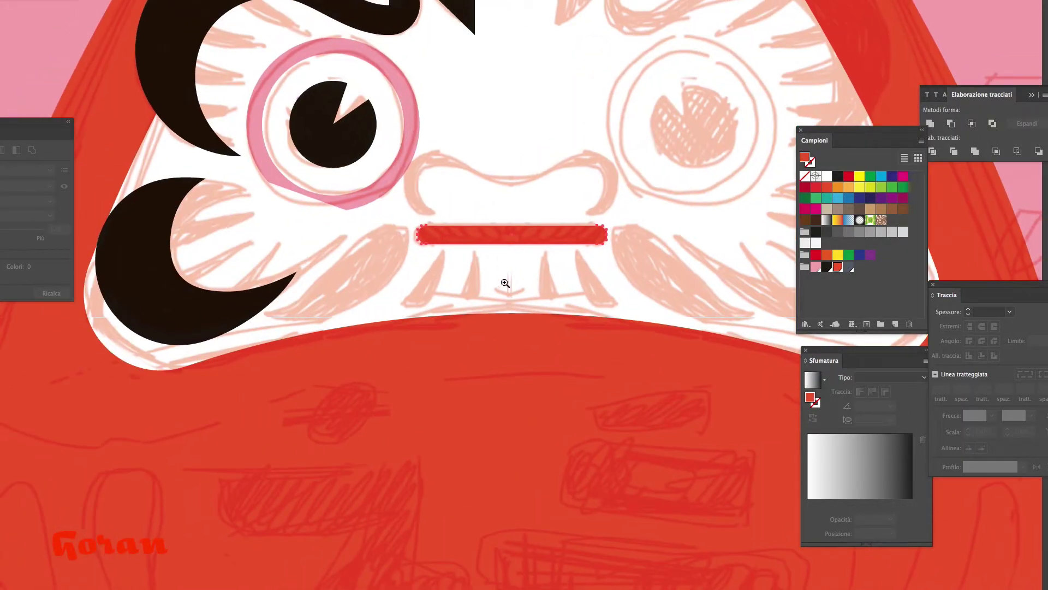
click(479, 300)
click(478, 256)
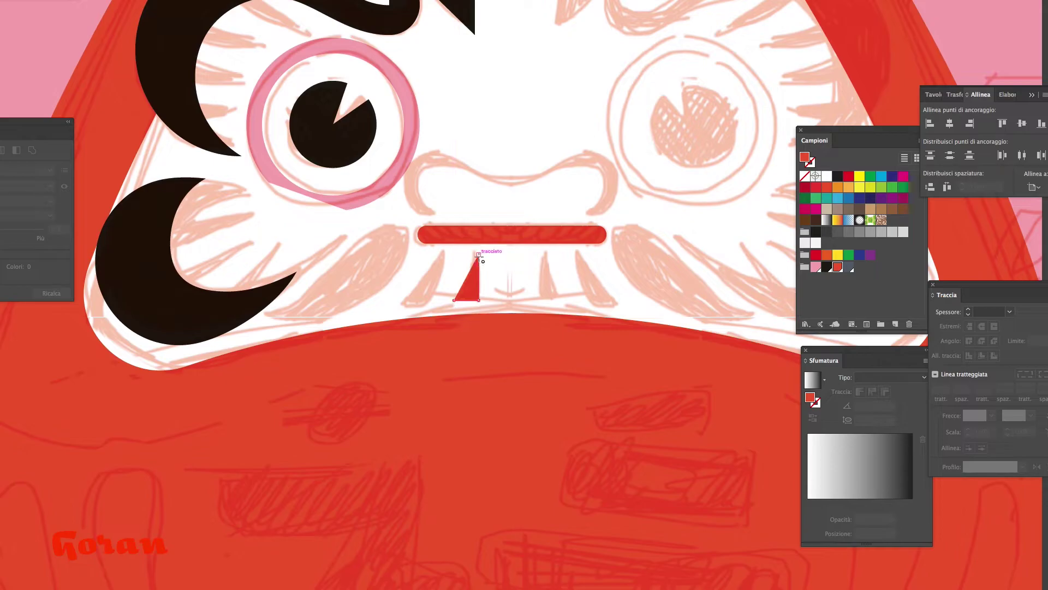
click(479, 254)
mouse_move(473, 281)
mouse_down()
mouse_move(421, 282)
mouse_move(449, 248)
mouse_up()
drag(426, 311, 431, 307)
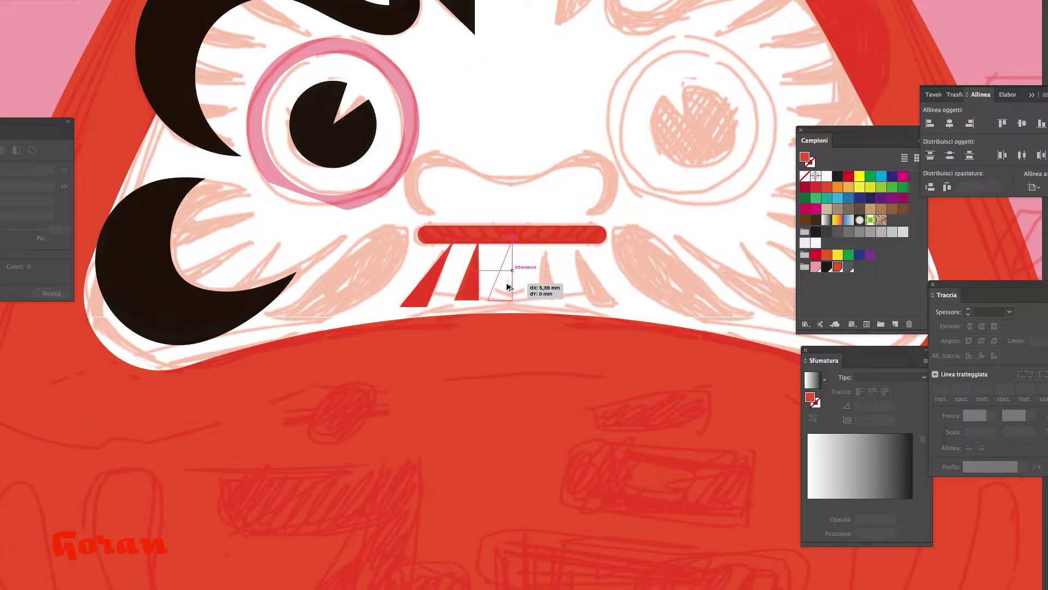
mouse_move(479, 257)
mouse_down()
mouse_move(519, 256)
mouse_move(513, 246)
mouse_up()
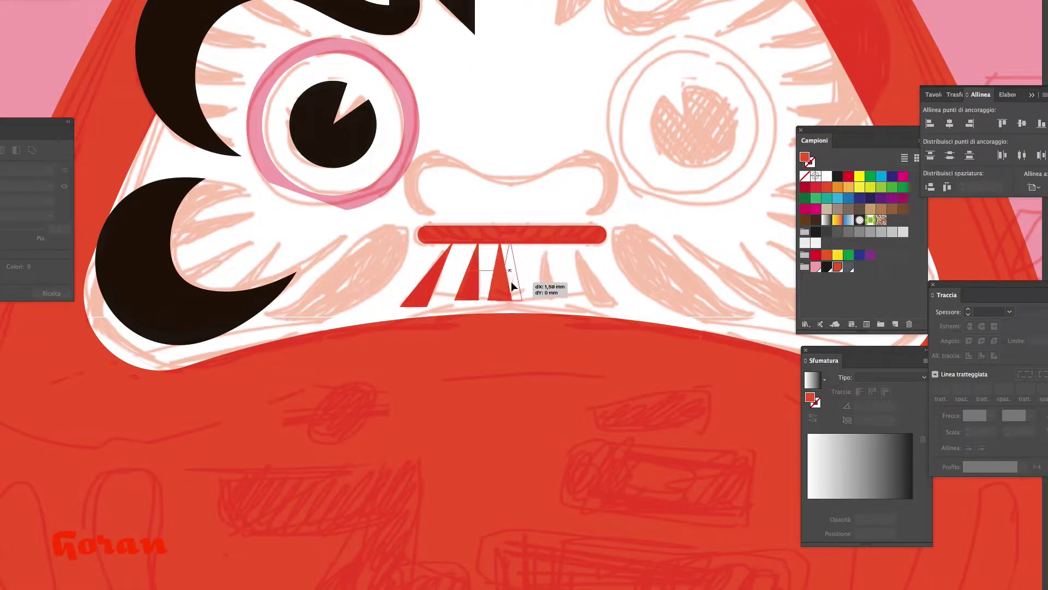
drag(509, 300, 514, 302)
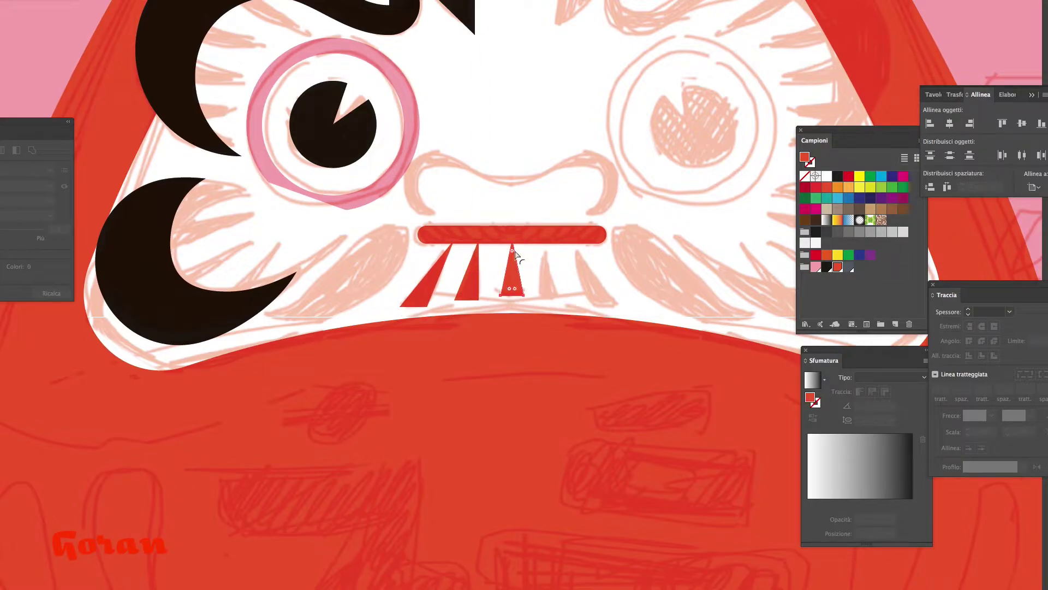
Round the teeth into teardrops and draw a red circle for the nose.
shift+click(457, 246)
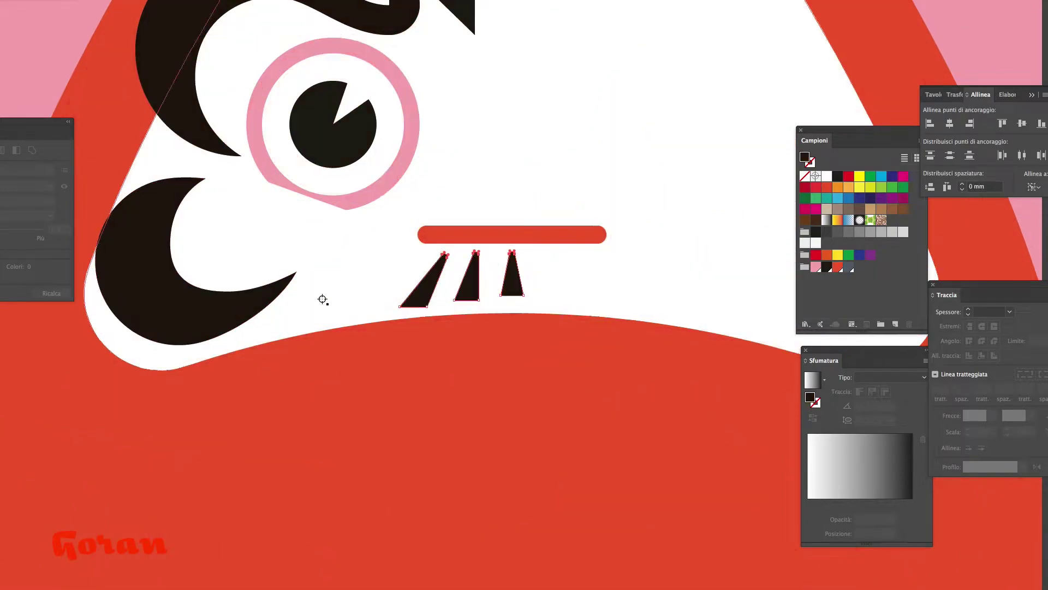
mouse_move(513, 288)
mouse_down()
mouse_move(512, 280)
mouse_move(421, 288)
mouse_up()
click(402, 308)
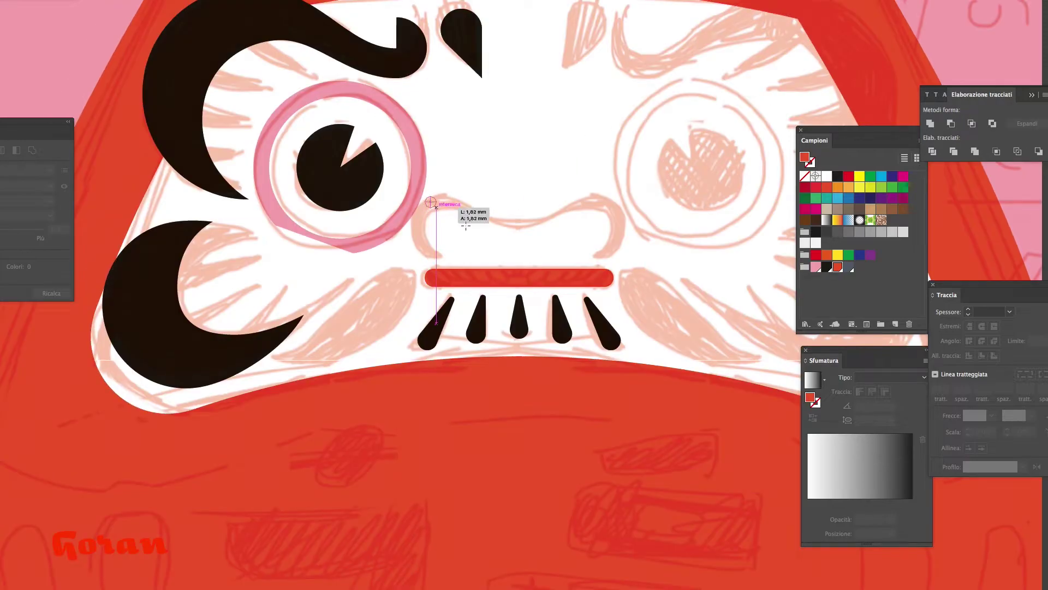
drag(424, 195, 486, 256)
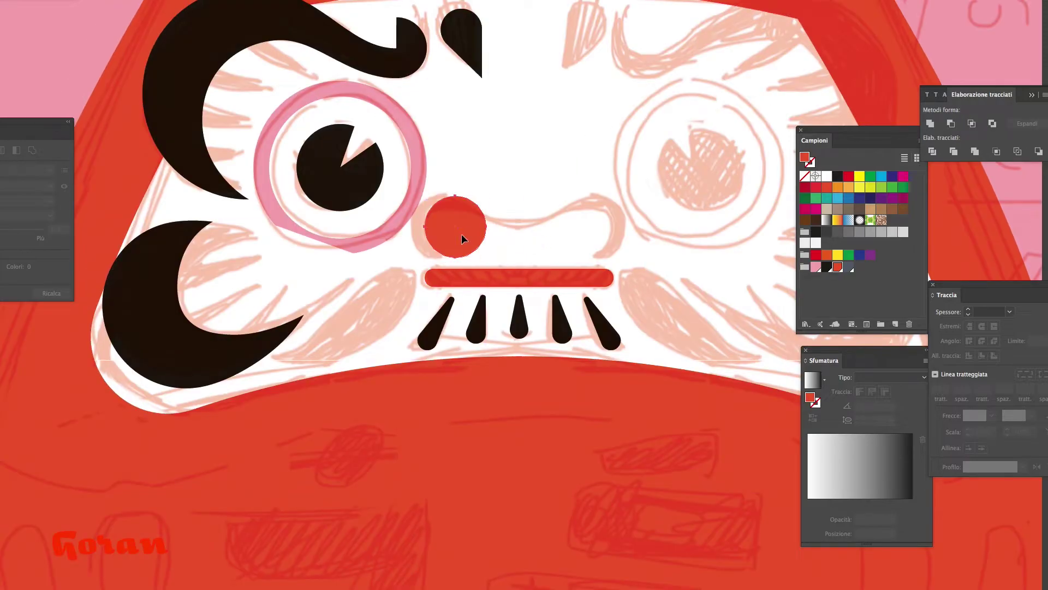
Cut the nose circle in half, join on a curve, and make it a thick red stroke.
click(478, 226)
key(Delete)
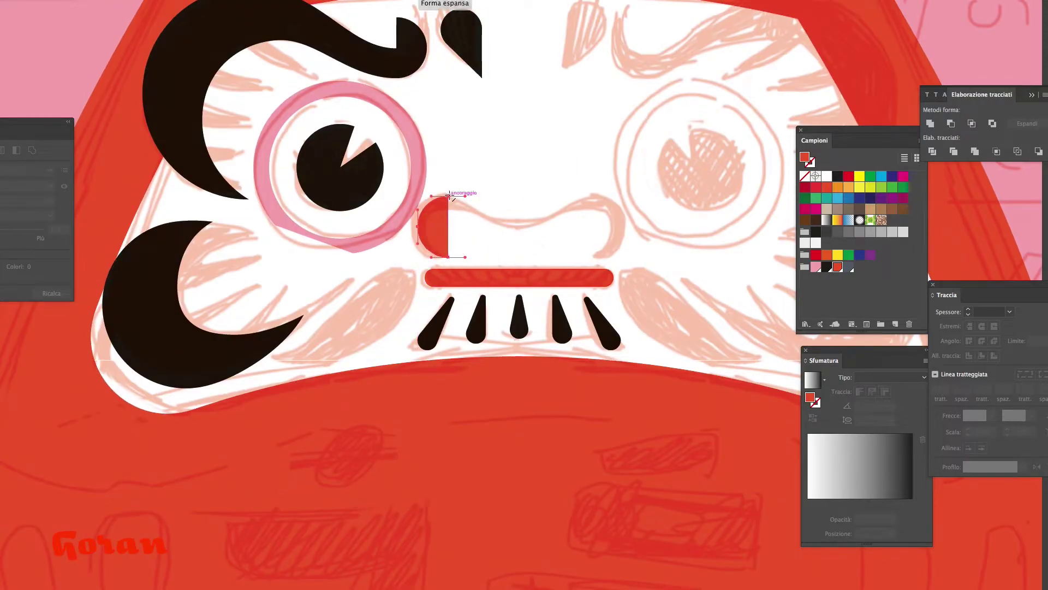
key(ctrl+j)
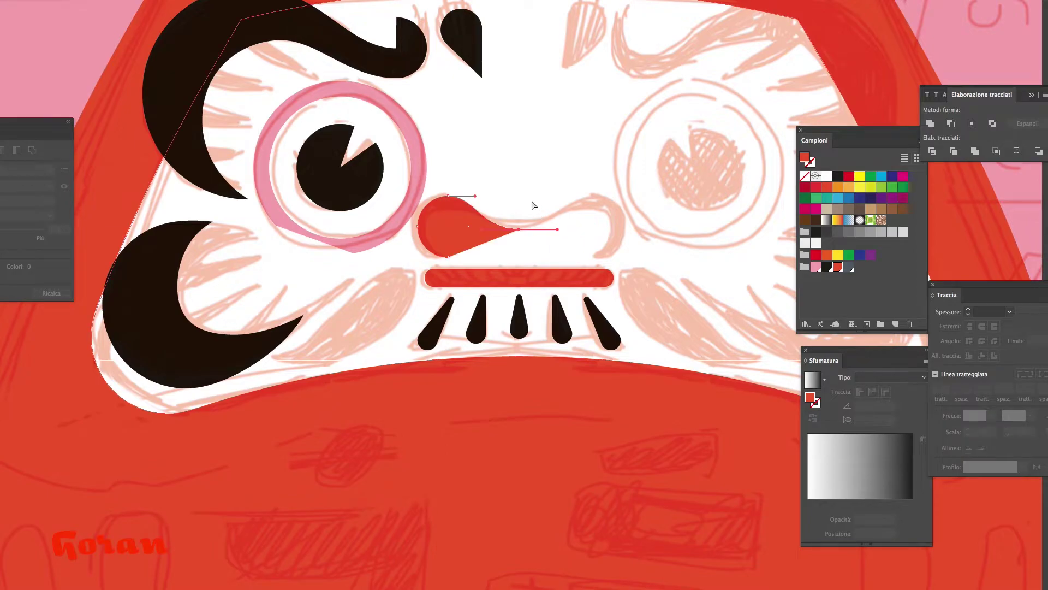
key(shift+x)
click(969, 310)
click(969, 310)
click(969, 310)
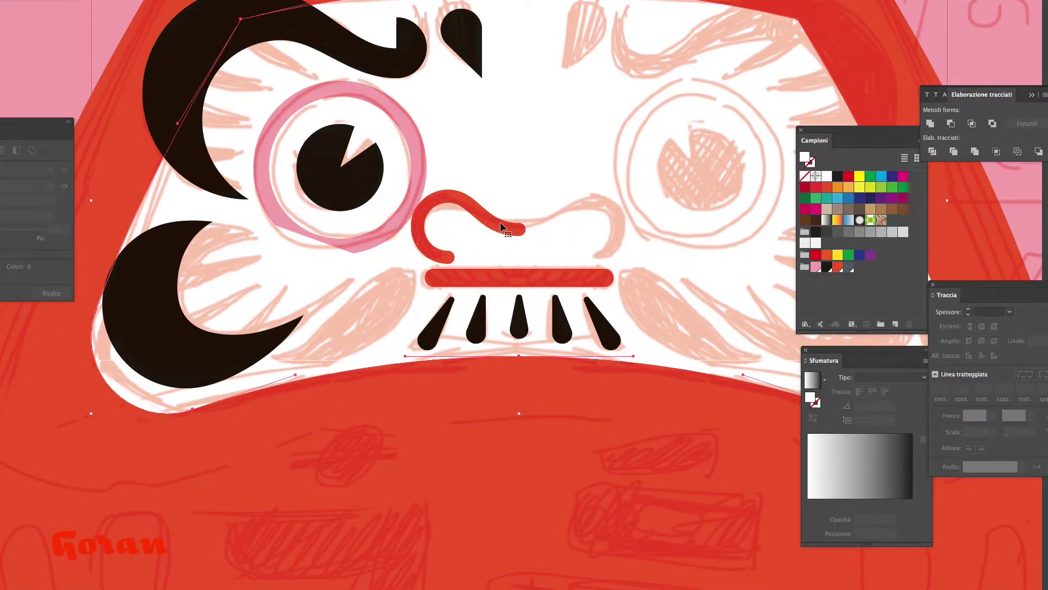
Restack the eye and nose, thicken the nose line further, and fill it pink.
click(407, 166)
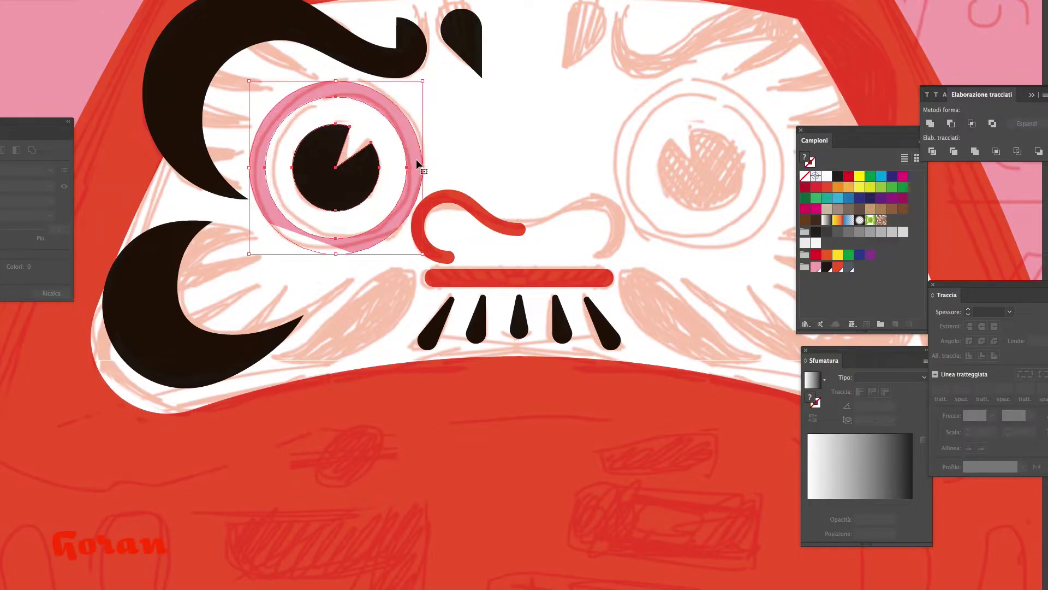
right_click(418, 164)
click(591, 269)
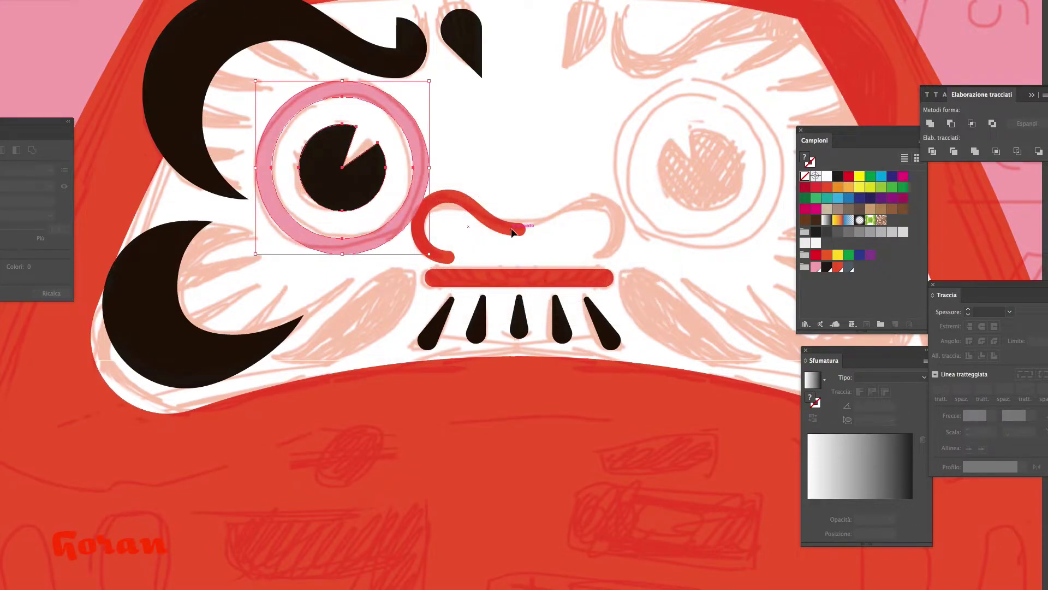
right_click(510, 229)
click(677, 399)
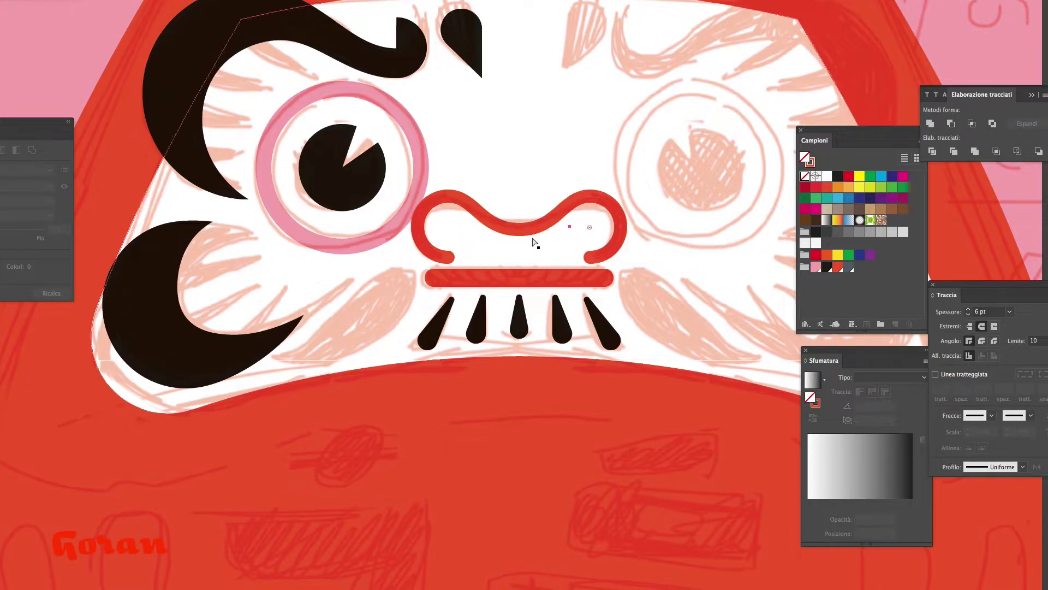
key(ctrl+y)
key(ctrl+y)
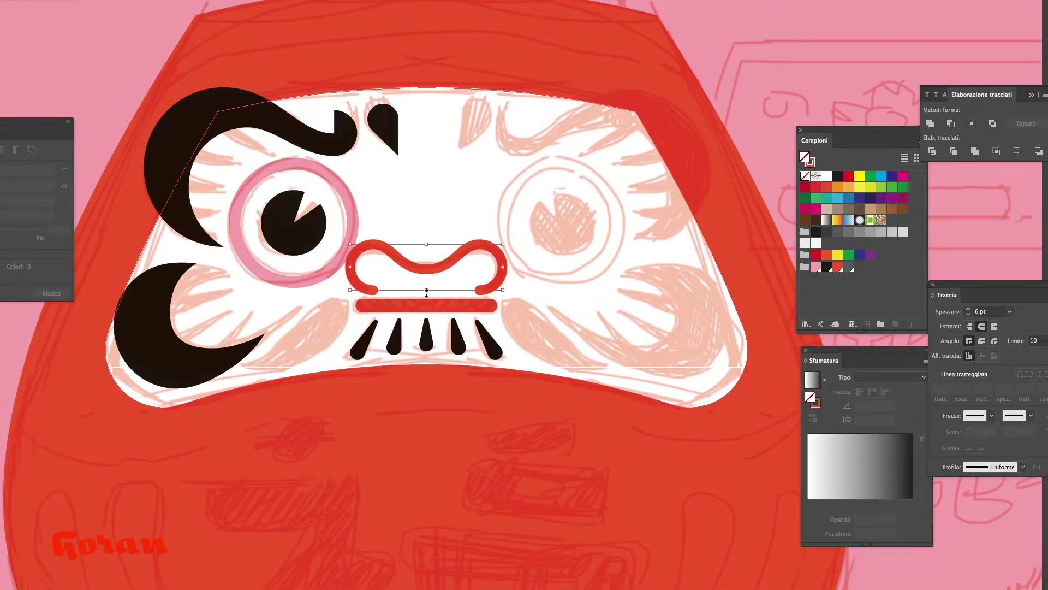
click(969, 310)
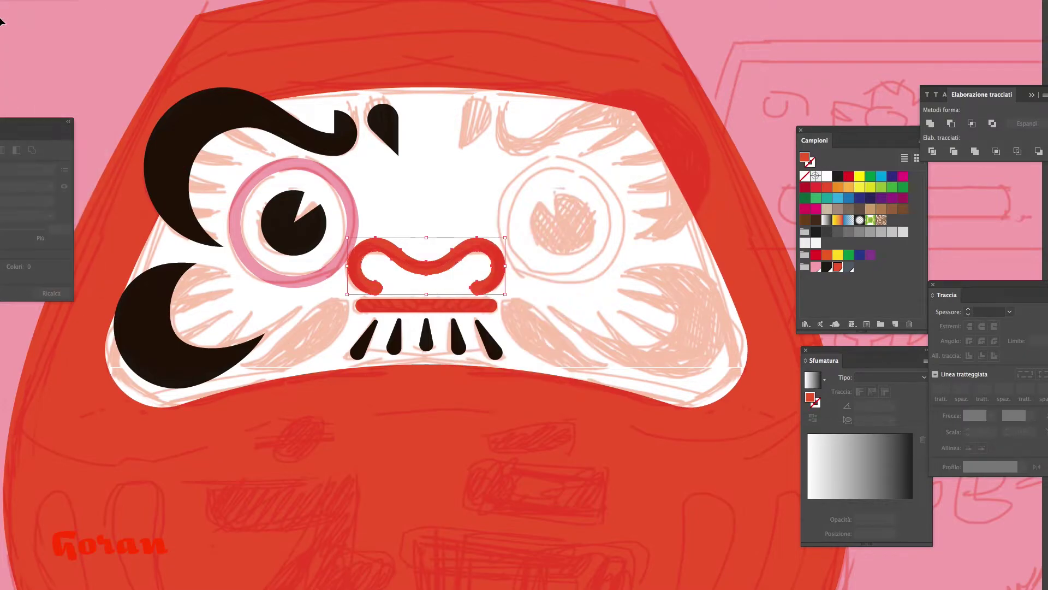
click(815, 267)
key(ctrl+shift+a)
Draw curved pink stripe slivers from the dots down the lower-left body, then hide the sketch.
key(ctrl+minus)
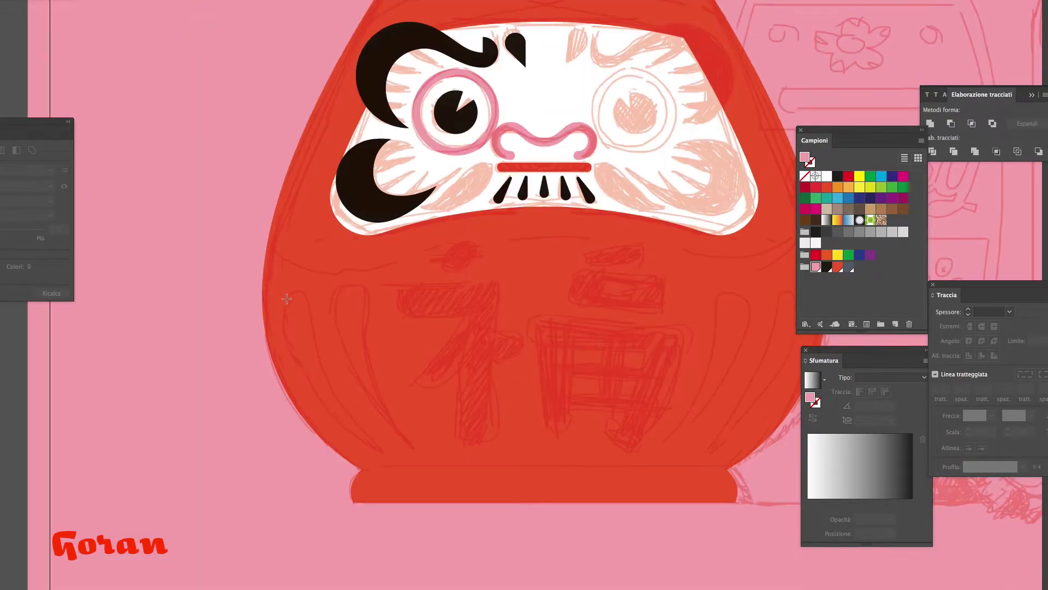
drag(316, 330, 351, 300)
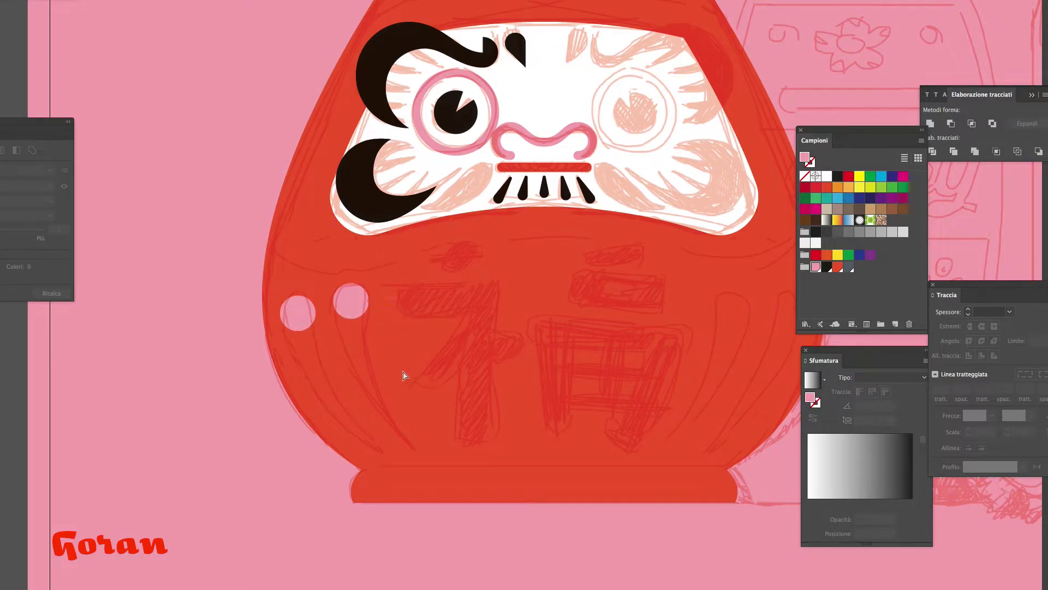
click(415, 447)
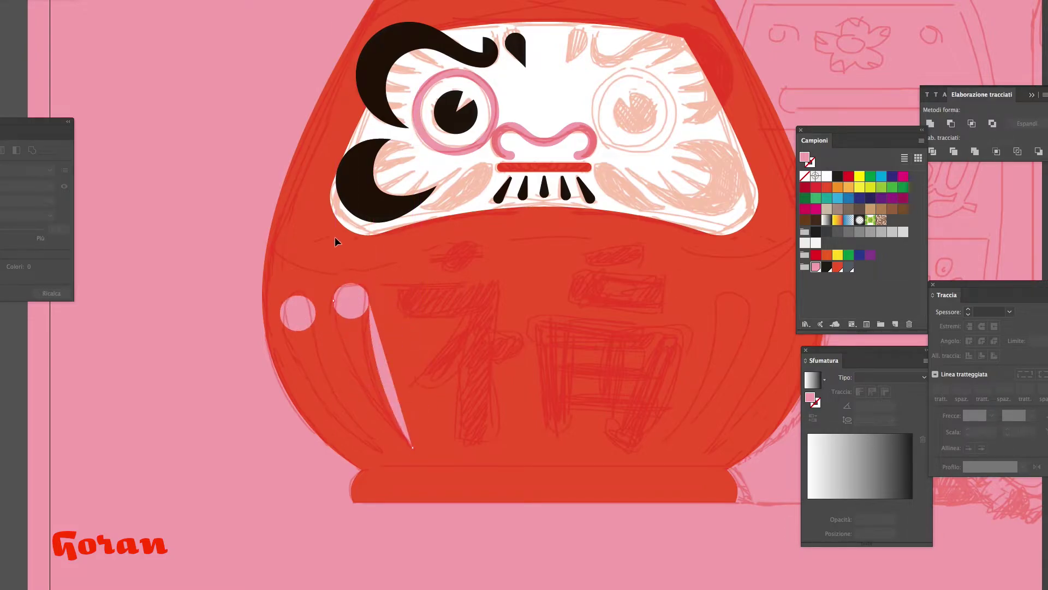
mouse_move(334, 301)
mouse_down()
mouse_move(362, 358)
mouse_move(315, 314)
mouse_up()
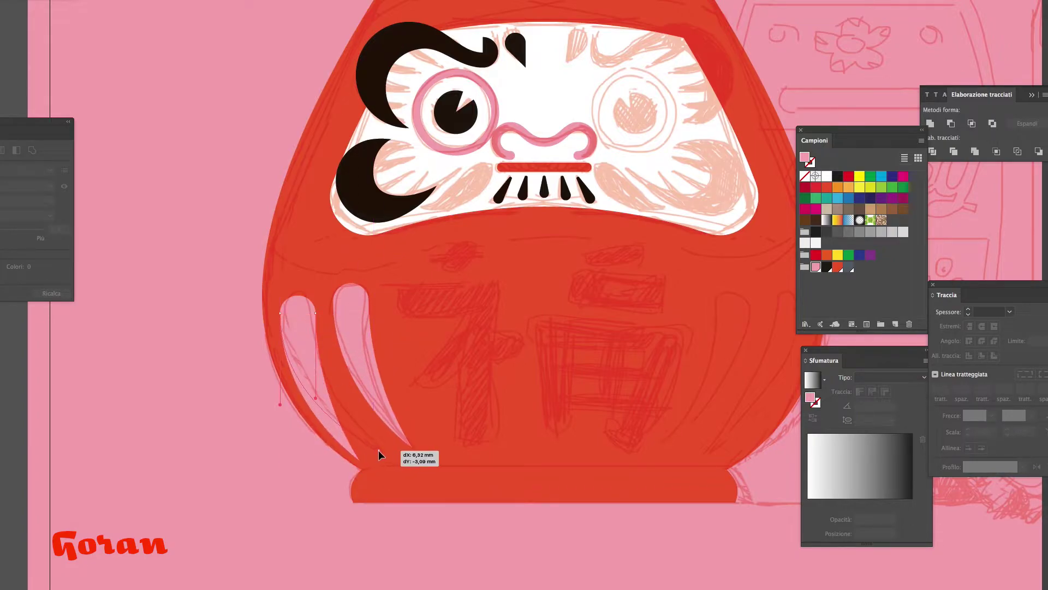
drag(315, 398, 315, 381)
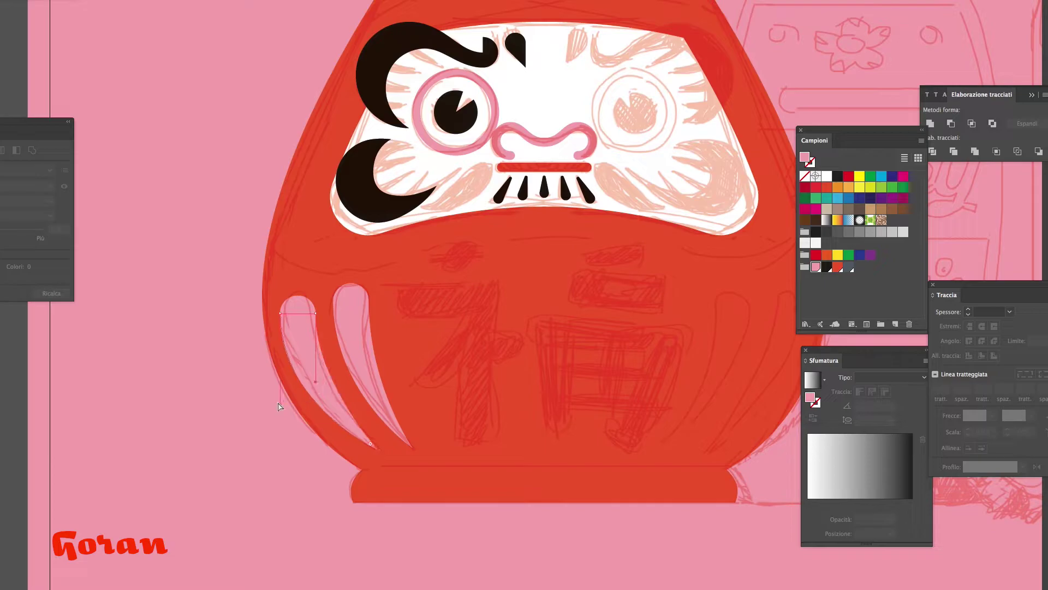
key(ctrl+shift+w)
Delete the curly left eyebrow and cut a rectangle quarter out of a new black circle.
scroll(401, 203, up, 5)
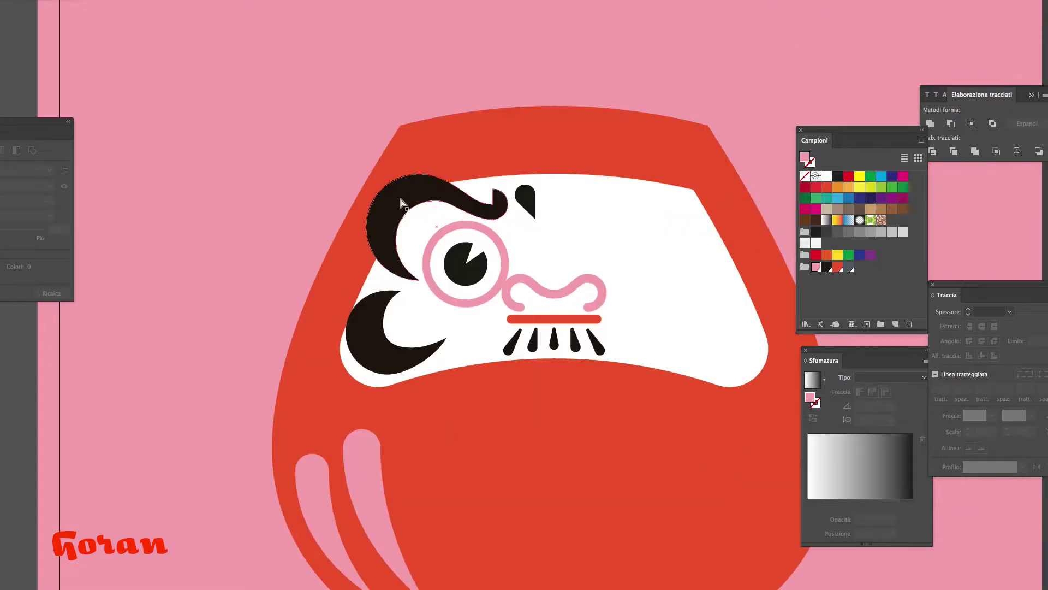
key(Delete)
key(ctrl+shift+w)
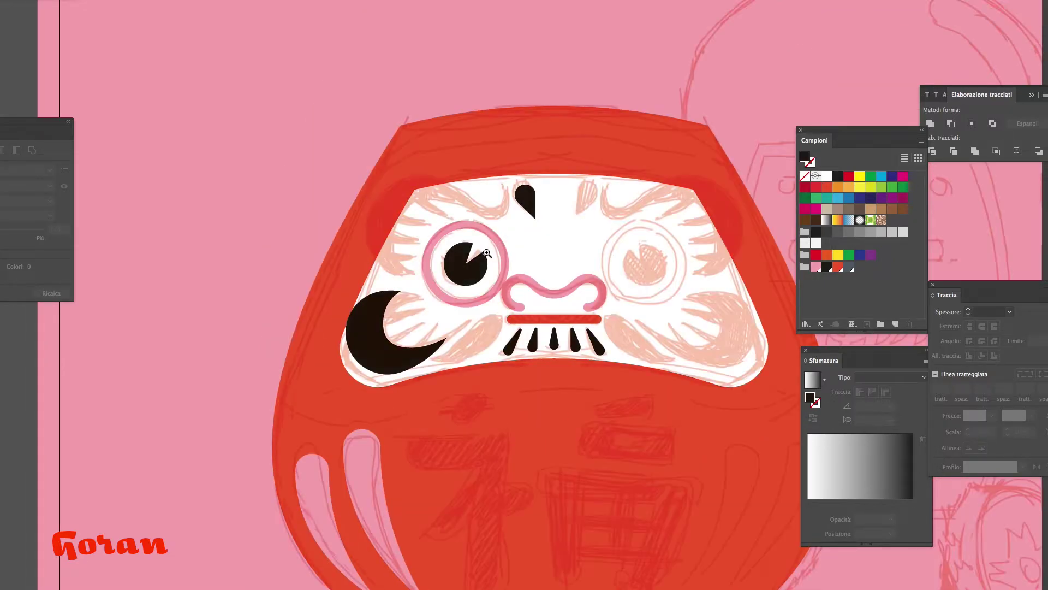
click(435, 135)
drag(545, 269, 584, 307)
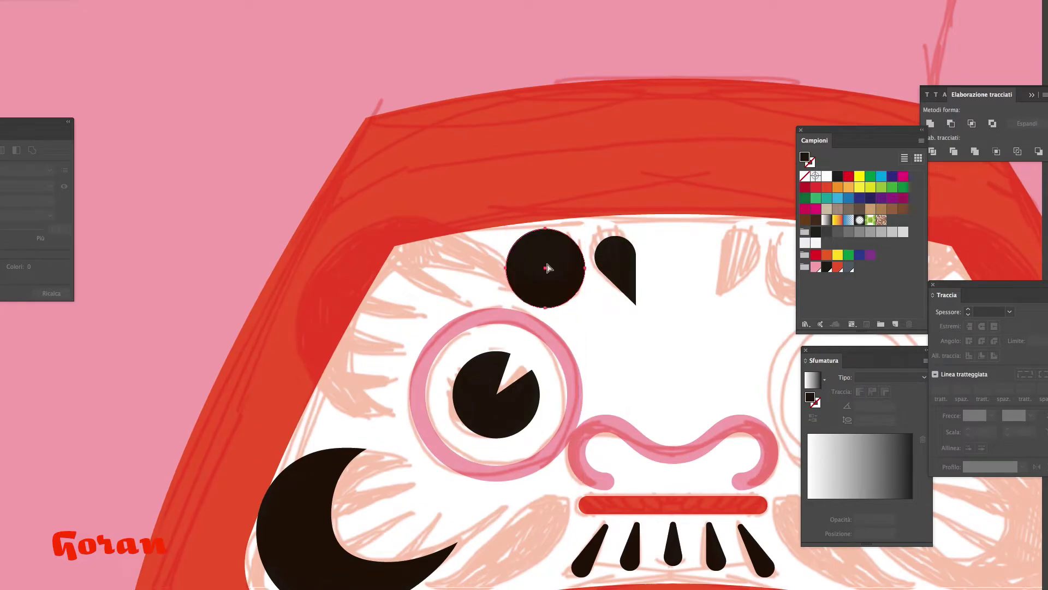
key(m)
drag(544, 268, 445, 184)
click(950, 123)
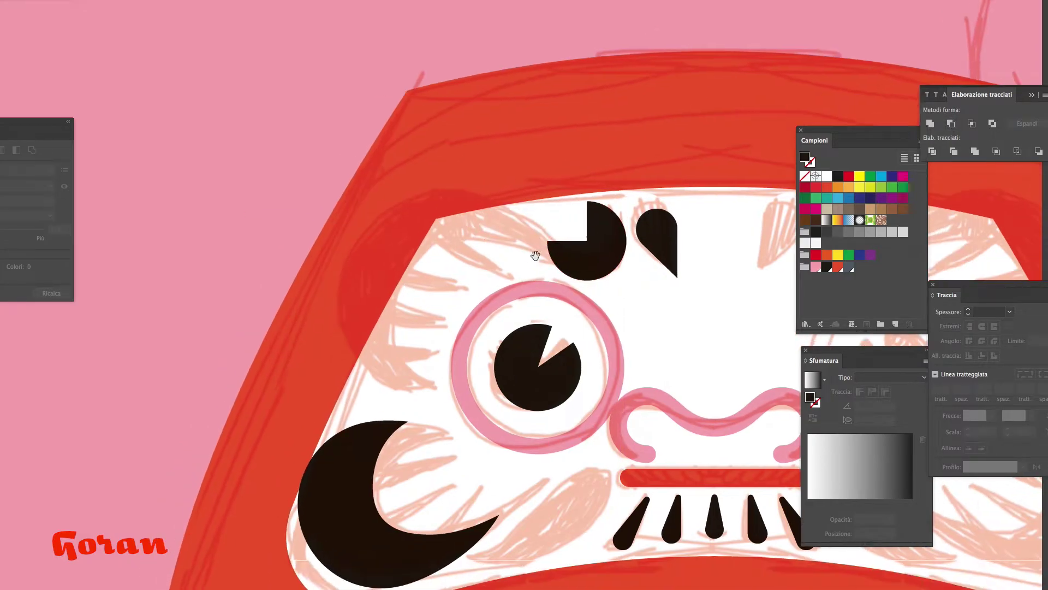
Make an enlarged black three-quarter circle over the left eye.
key(l)
drag(442, 297, 538, 362)
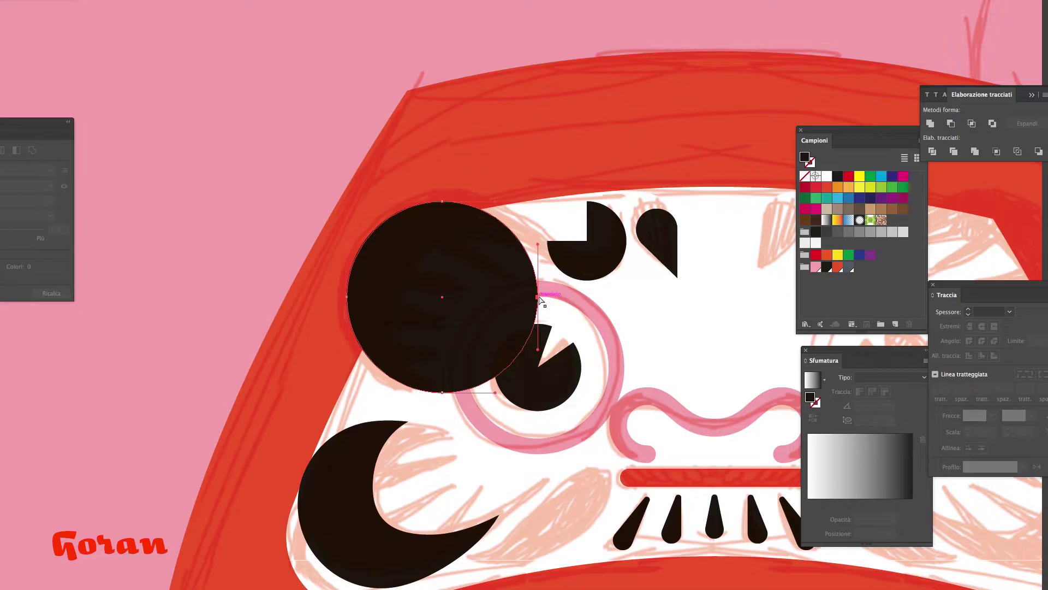
key(m)
drag(444, 299, 643, 456)
click(950, 123)
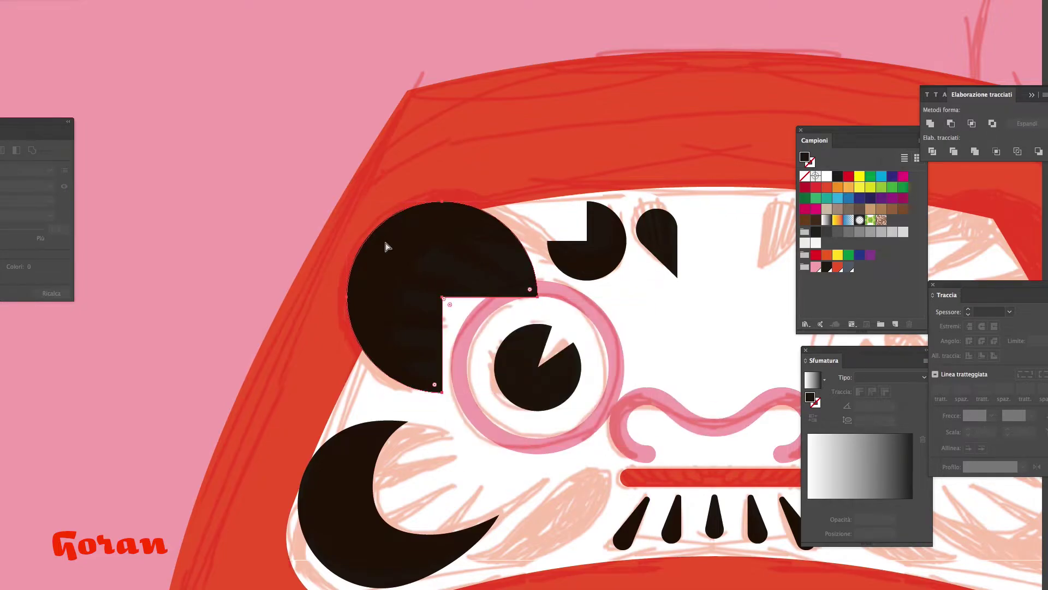
drag(345, 202, 336, 192)
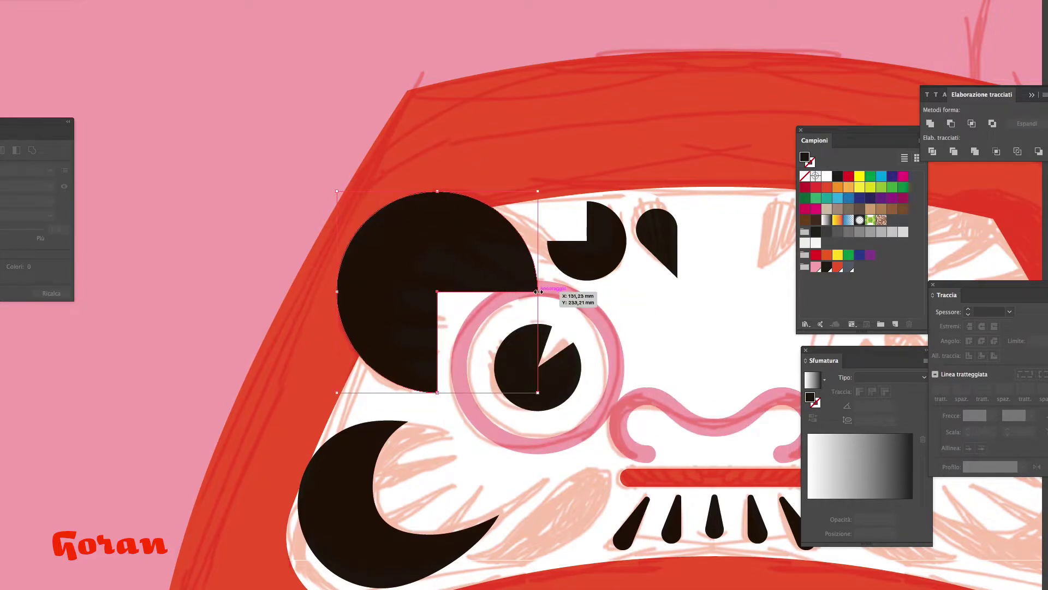
Add a rectangle beside the eye and expand it with the pie shapes into one eyebrow.
key(m)
mouse_move(677, 278)
mouse_down()
mouse_move(589, 279)
mouse_move(437, 392)
mouse_up()
shift+click(480, 253)
click(1028, 123)
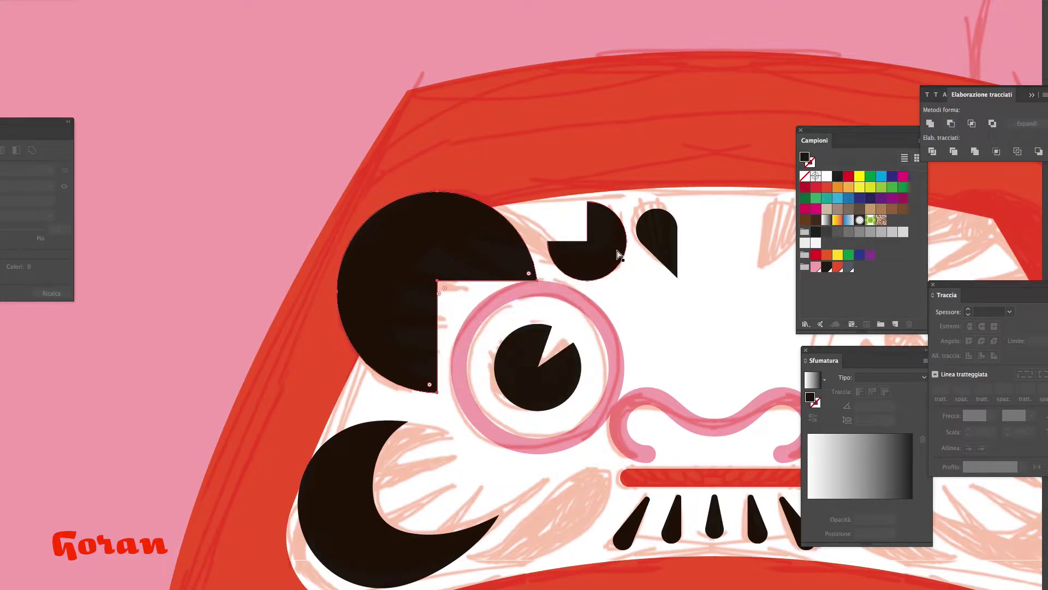
shift+click(622, 234)
Lower the eye ring and pupil slightly and bridge the top eyebrow shapes with a bar.
drag(561, 361, 561, 369)
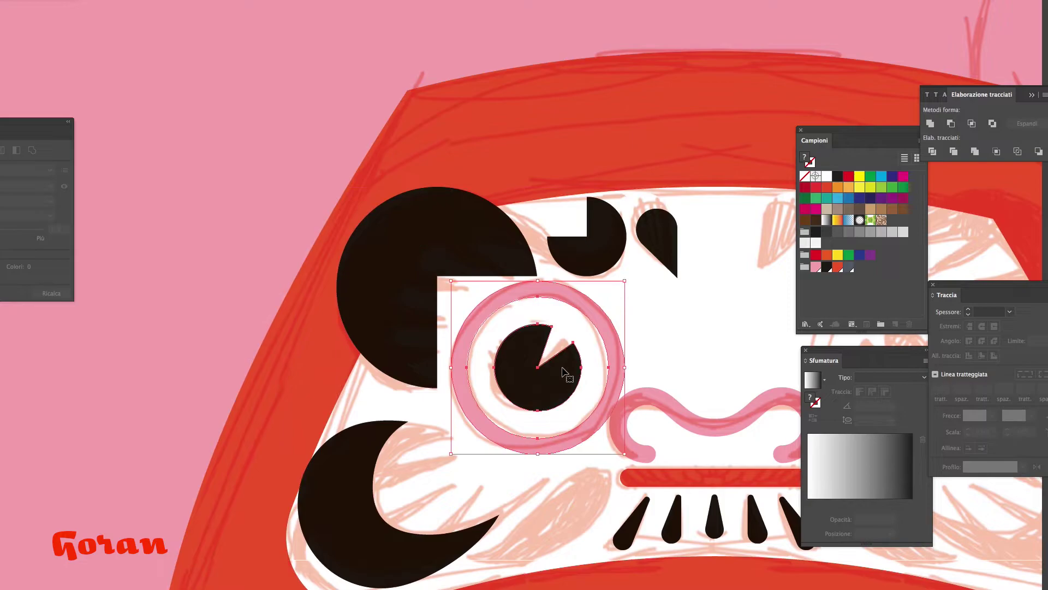
key(ctrl+shift+a)
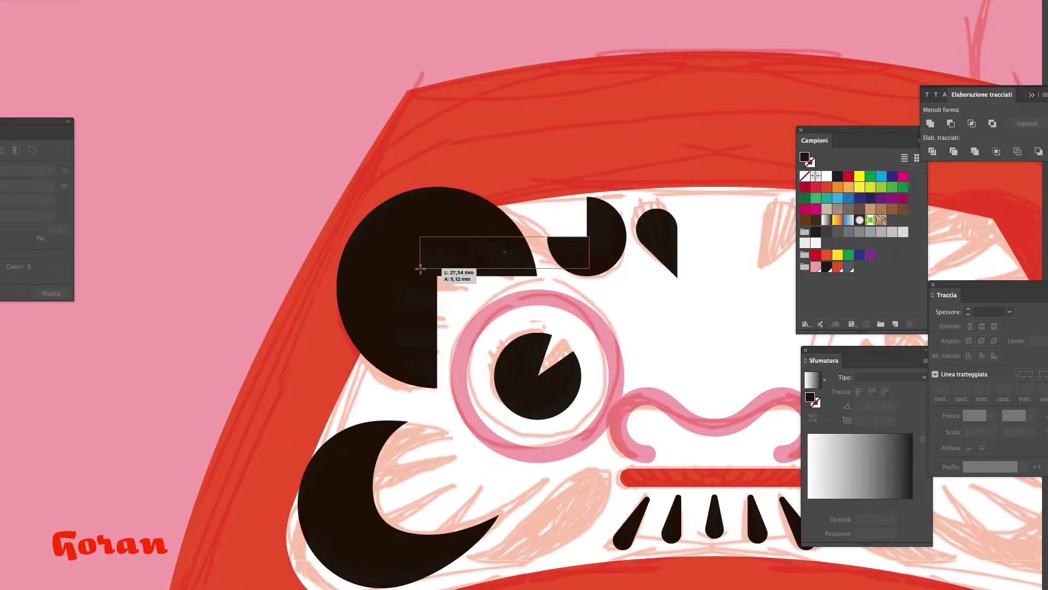
drag(589, 276, 437, 236)
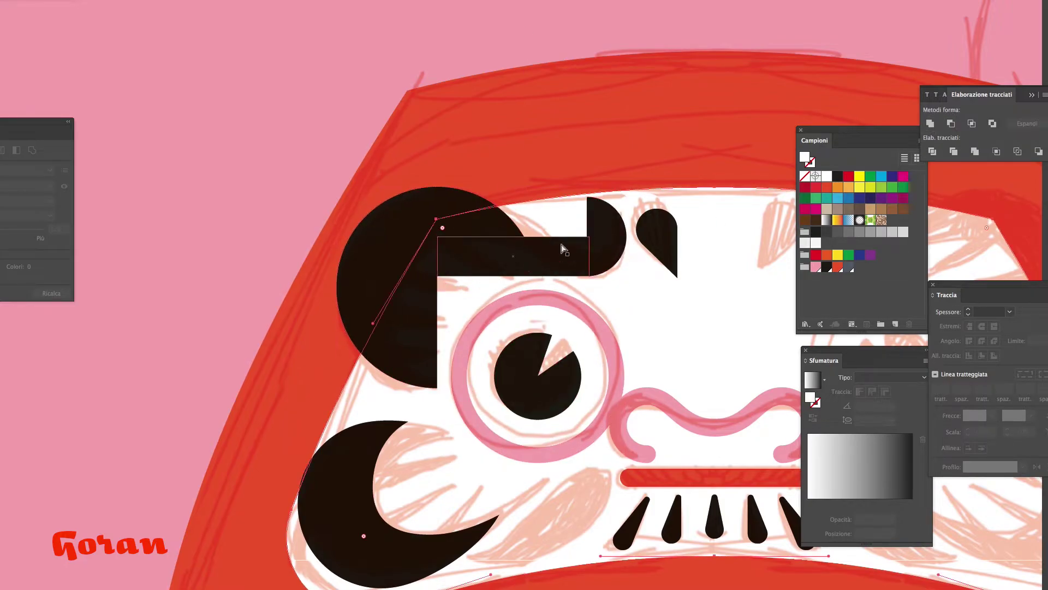
shift+click(606, 262)
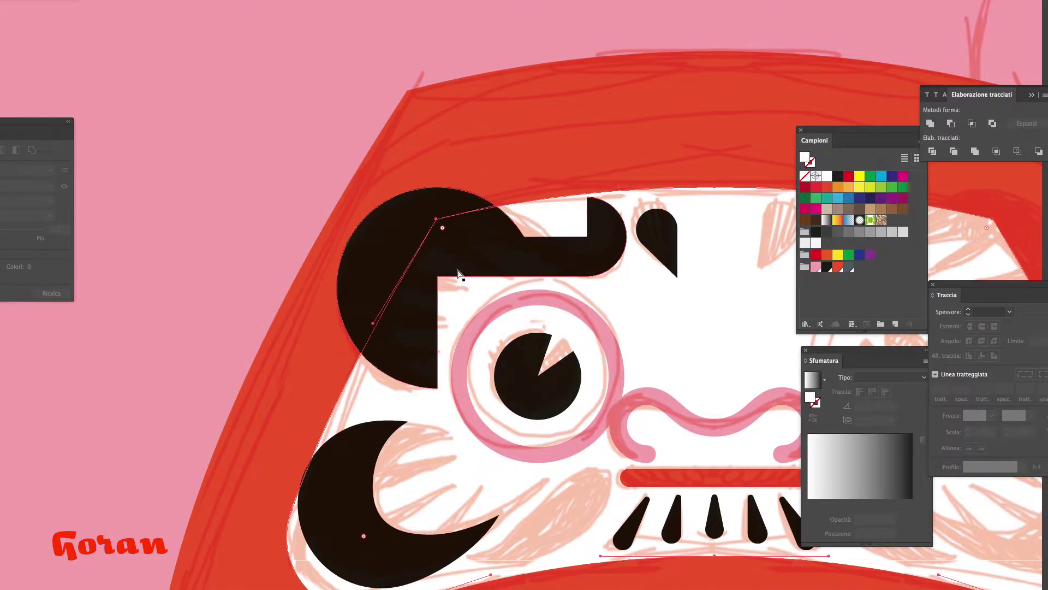
click(530, 228)
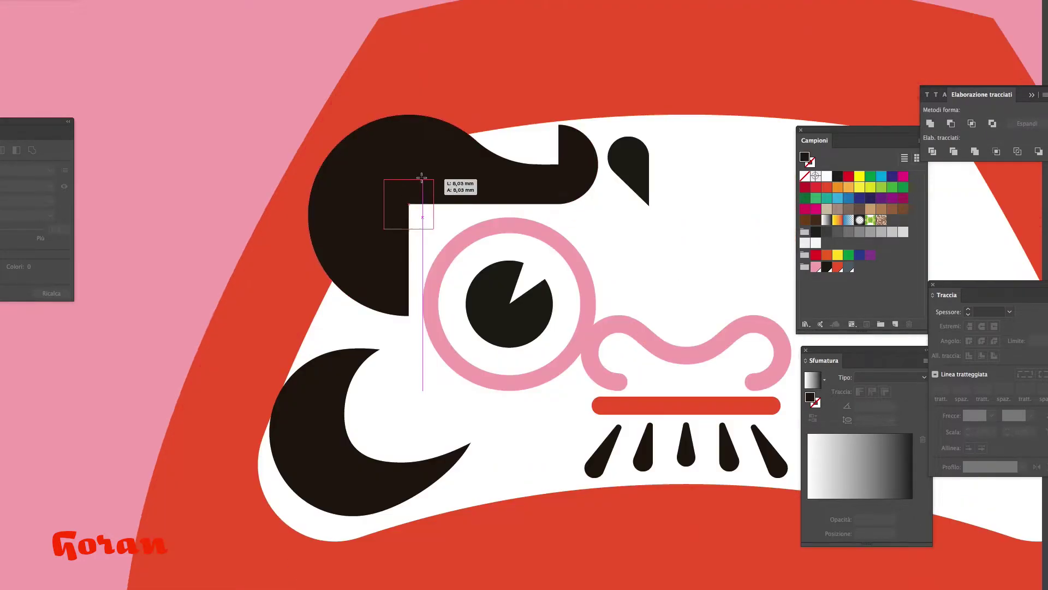
Select the small dark eyebrow squares and enlarge the dark teardrop slightly.
alt+click(541, 334)
click(259, 231)
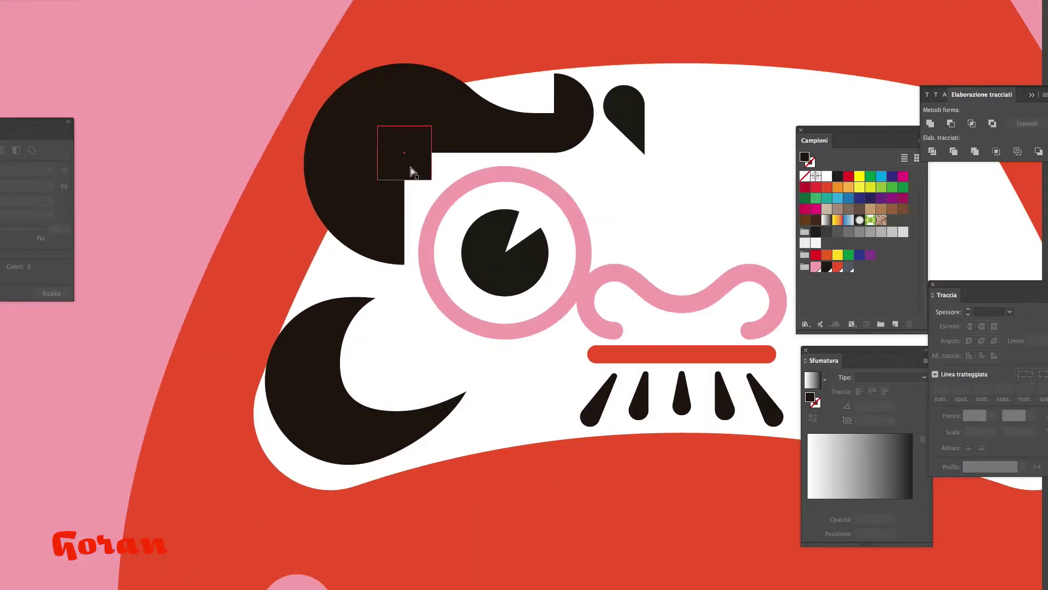
alt+click(460, 297)
click(434, 316)
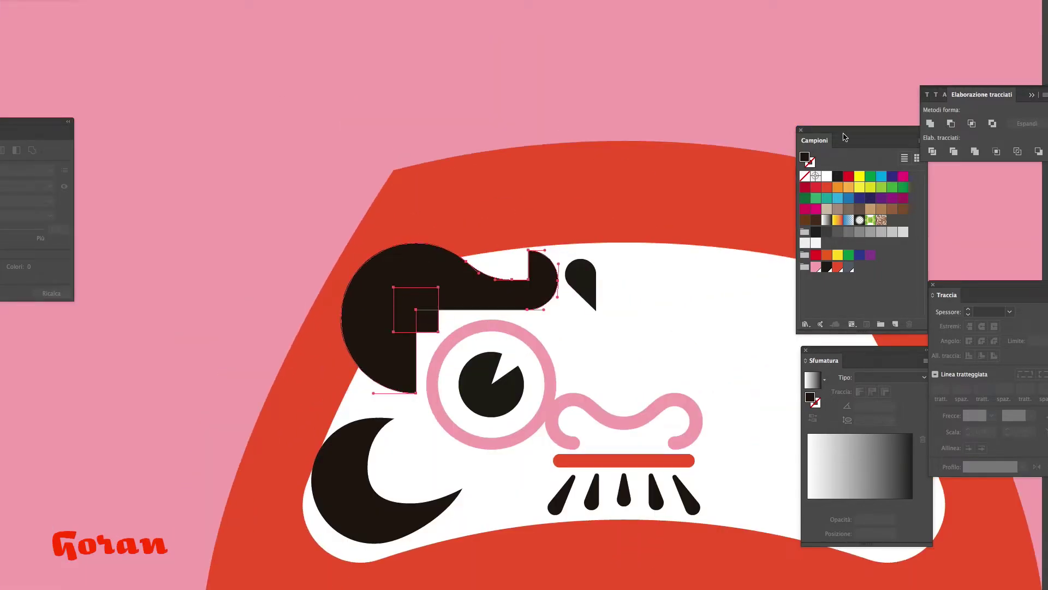
click(580, 283)
drag(596, 309, 600, 317)
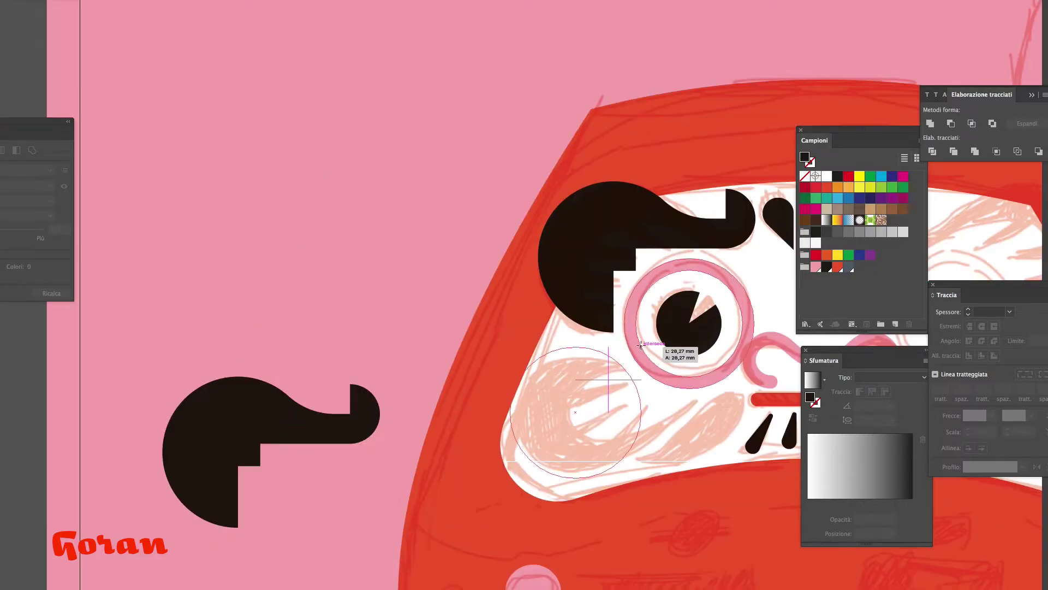
Draw a notched dark circle for the lower beard with a teardrop curl beside it.
drag(641, 345, 641, 346)
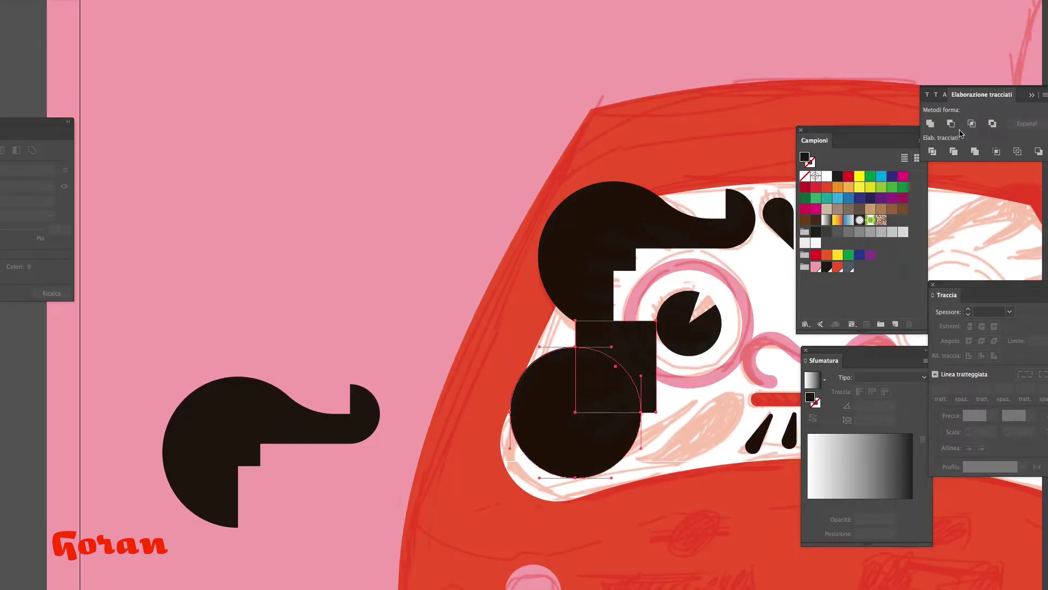
mouse_move(641, 412)
mouse_down()
mouse_move(609, 404)
mouse_move(601, 438)
mouse_up()
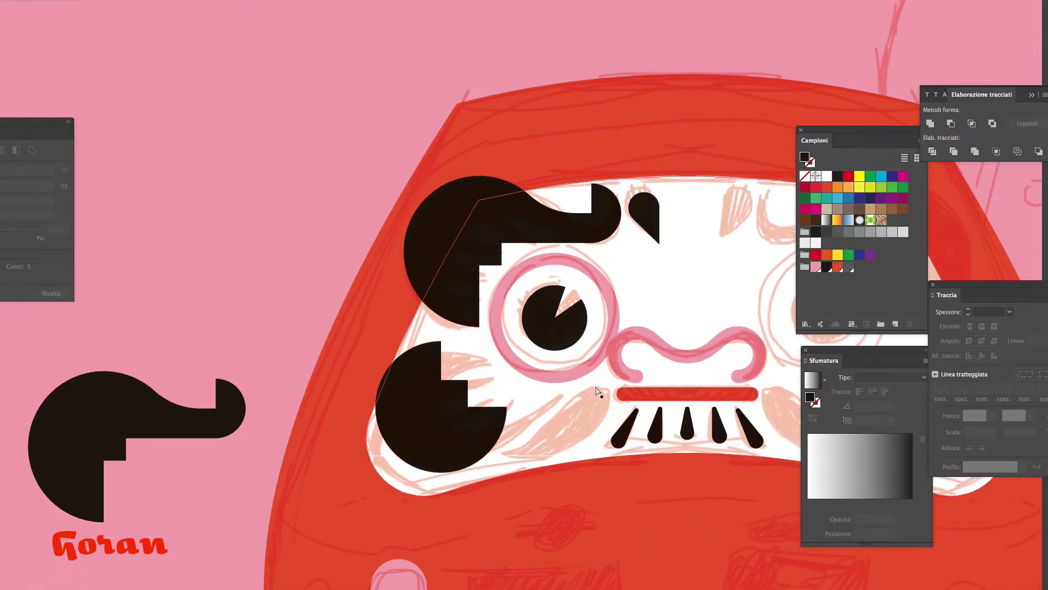
click(649, 212)
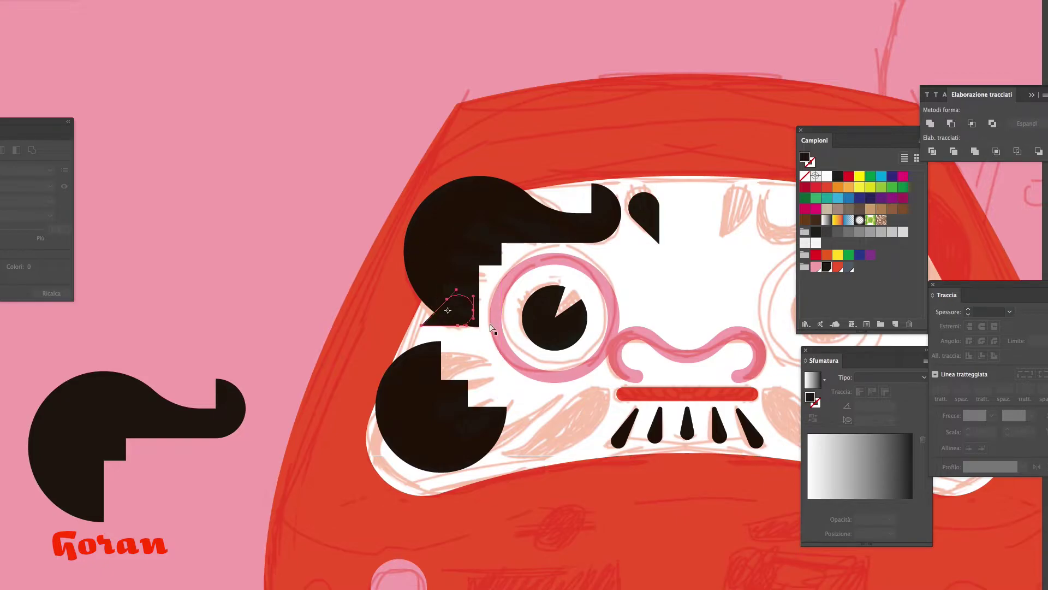
mouse_move(490, 327)
mouse_down()
mouse_move(578, 428)
mouse_move(577, 417)
mouse_up()
Delete the spare eyebrow copy, bevel the eyebrow's top-right corner, and select the left-side face shapes.
click(81, 448)
key(Delete)
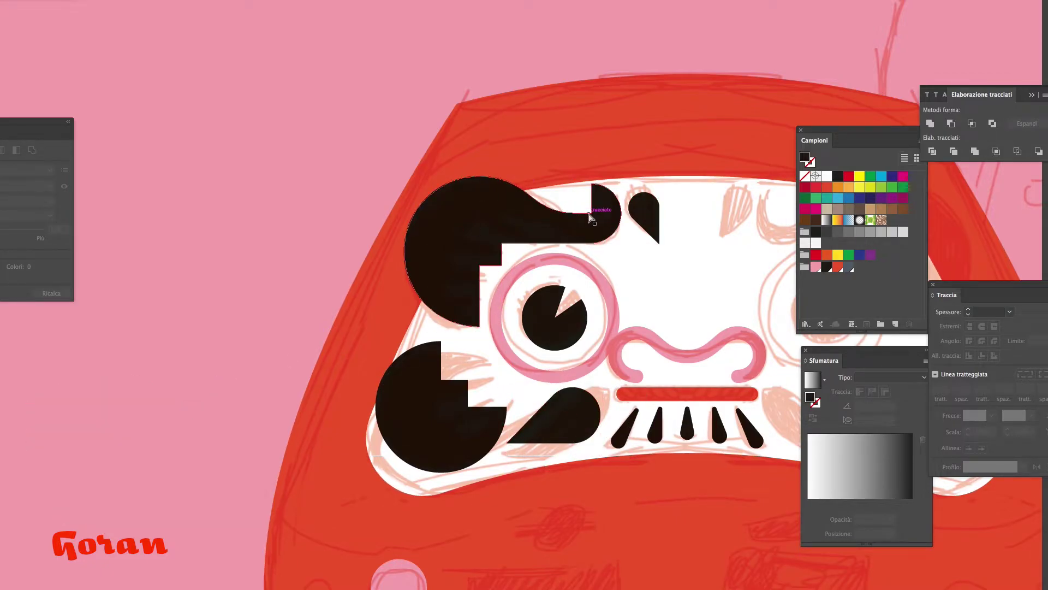
click(592, 212)
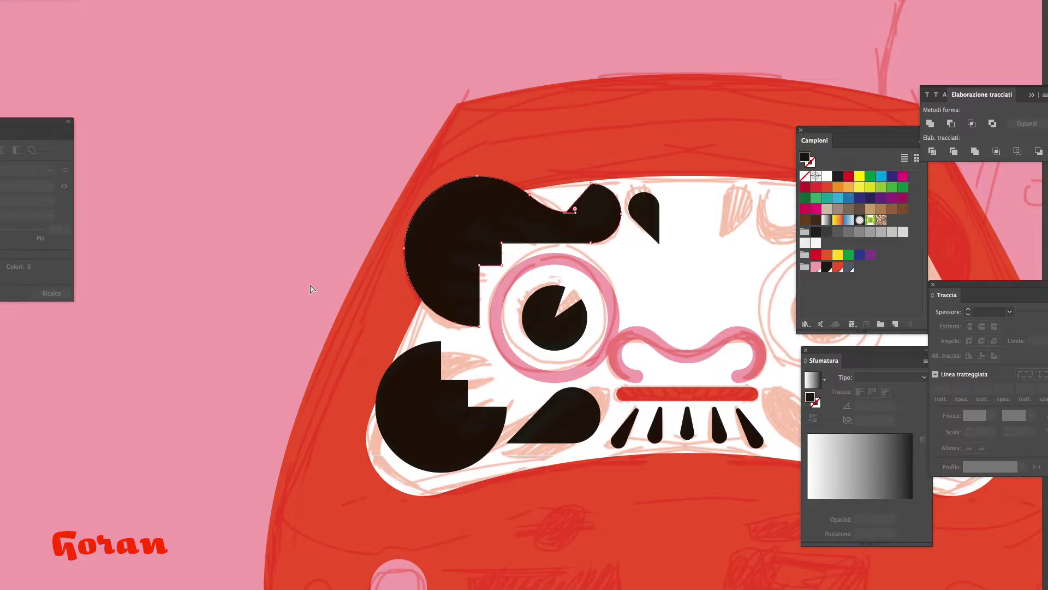
key(ctrl+shift+w)
key(ctrl+shift+a)
alt+click(592, 339)
key(ctrl+shift+w)
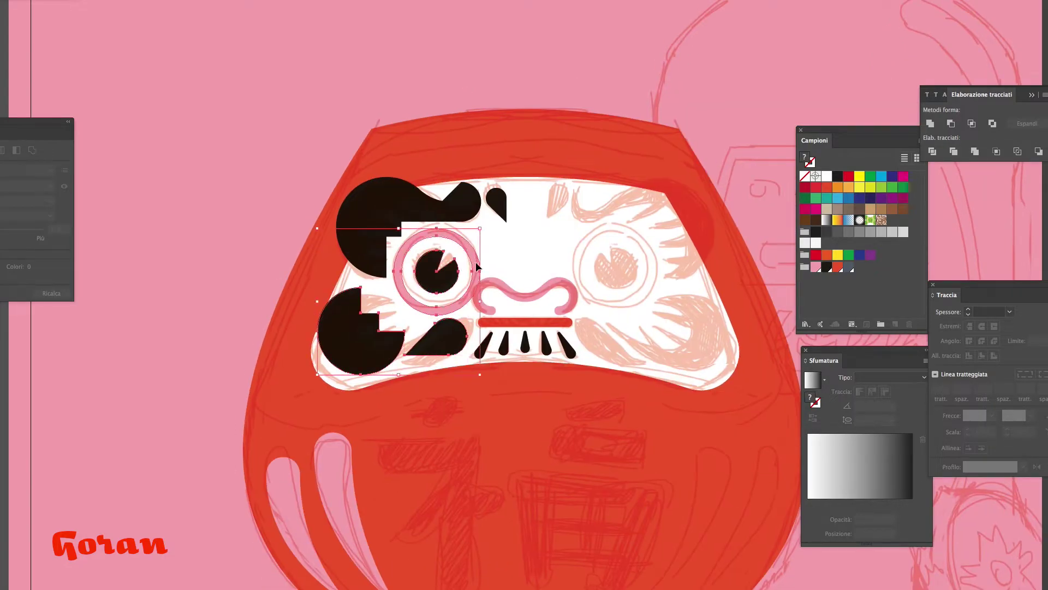
Stretch a thin dark bar across the whole width of the daruma's base and recolour it.
key(ctrl+a)
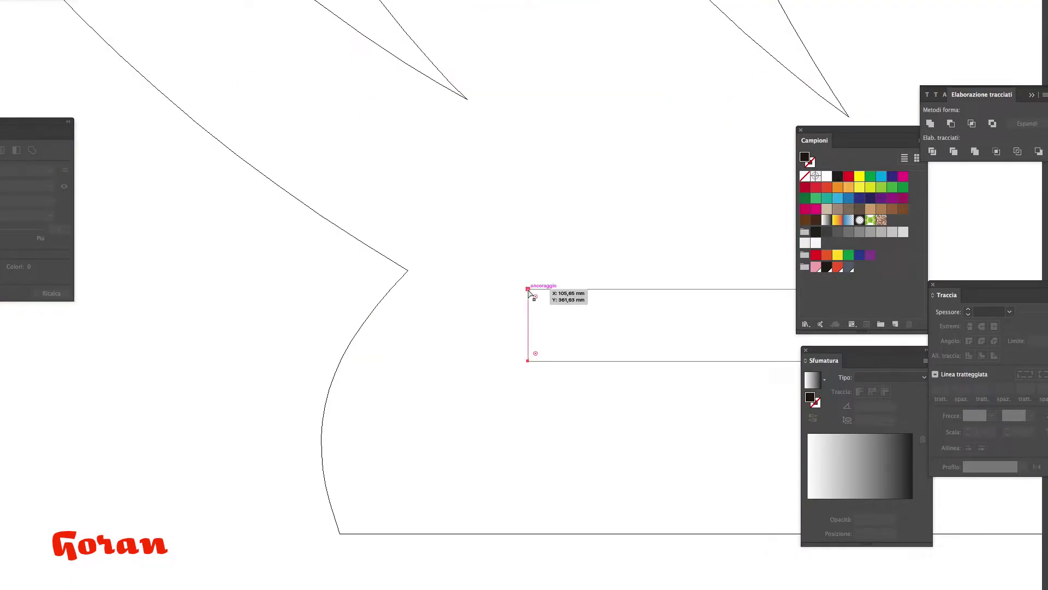
mouse_move(527, 290)
mouse_down()
mouse_move(408, 268)
mouse_move(495, 274)
mouse_move(411, 271)
mouse_up()
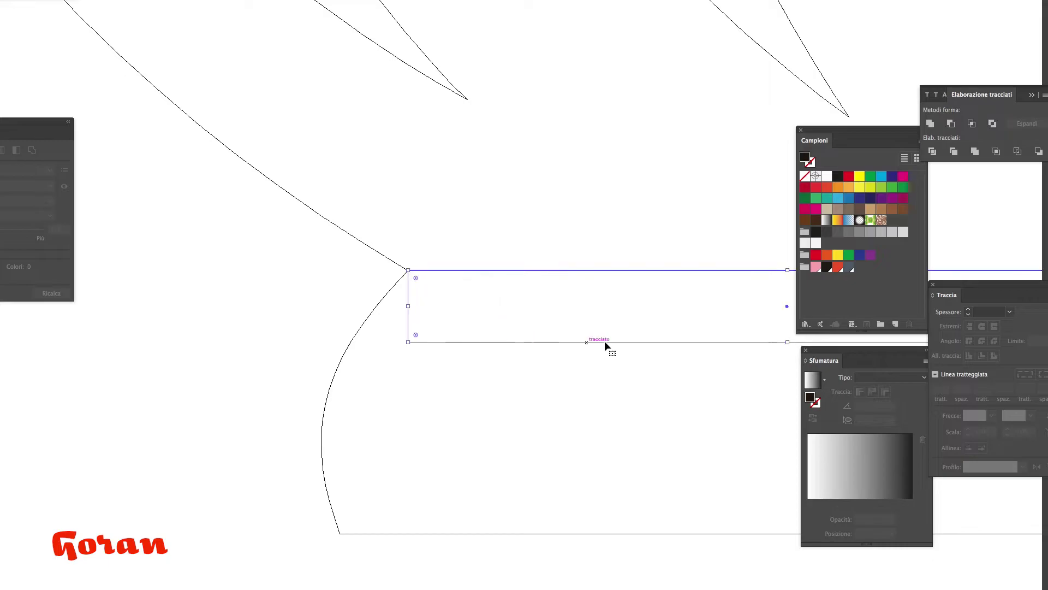
drag(604, 365, 665, 389)
key(ctrl+minus)
key(ctrl+minus)
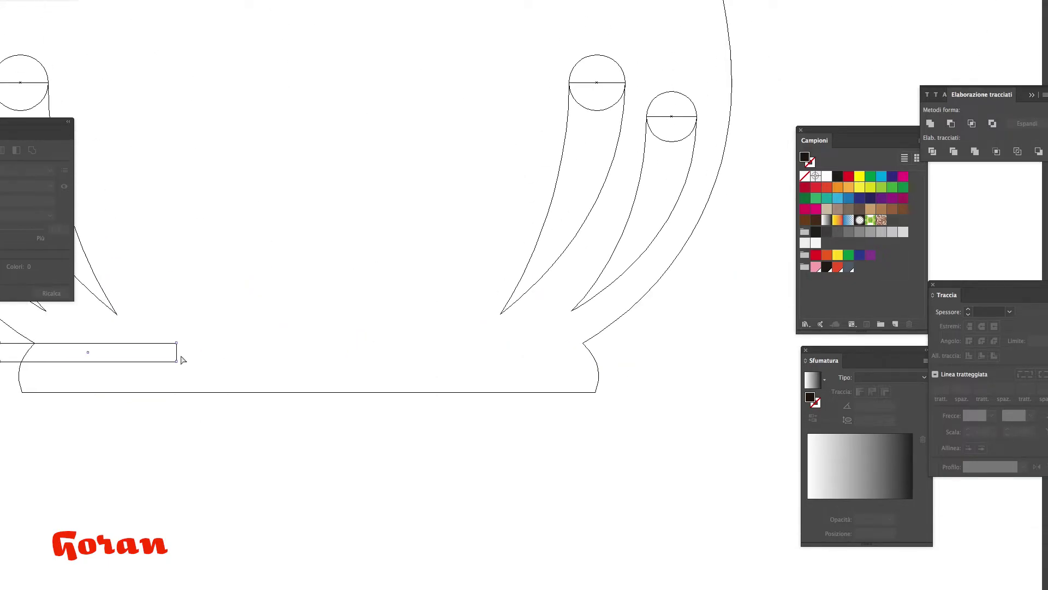
drag(175, 355, 710, 343)
key(ctrl+y)
click(566, 376)
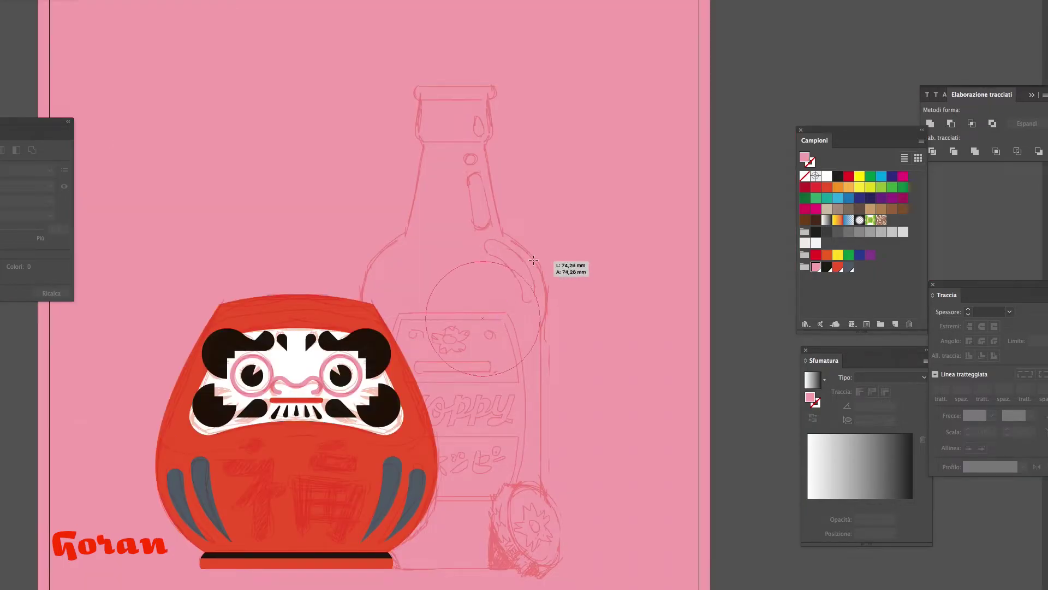
Draw an approximately 84 mm dark grey circle over the bottle's shoulder.
drag(548, 238, 426, 359)
drag(427, 298, 419, 298)
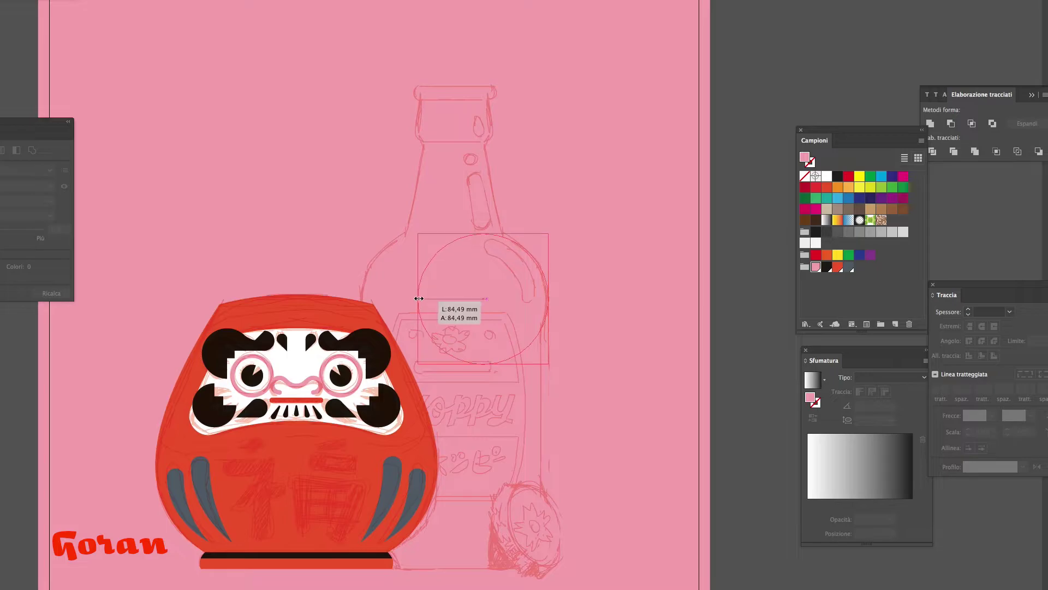
key(a)
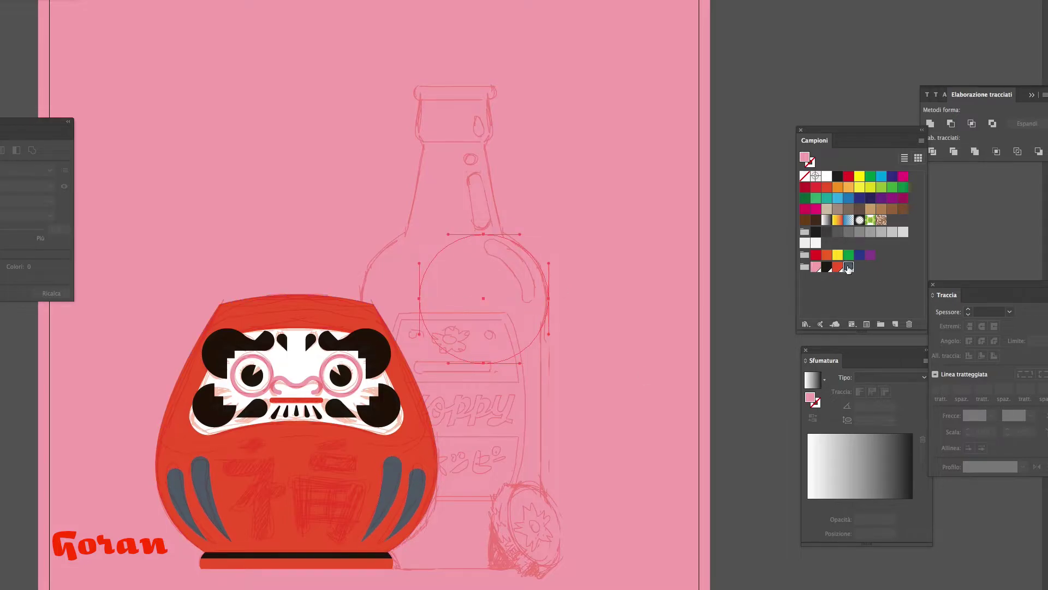
click(848, 268)
key(ctrl+plus)
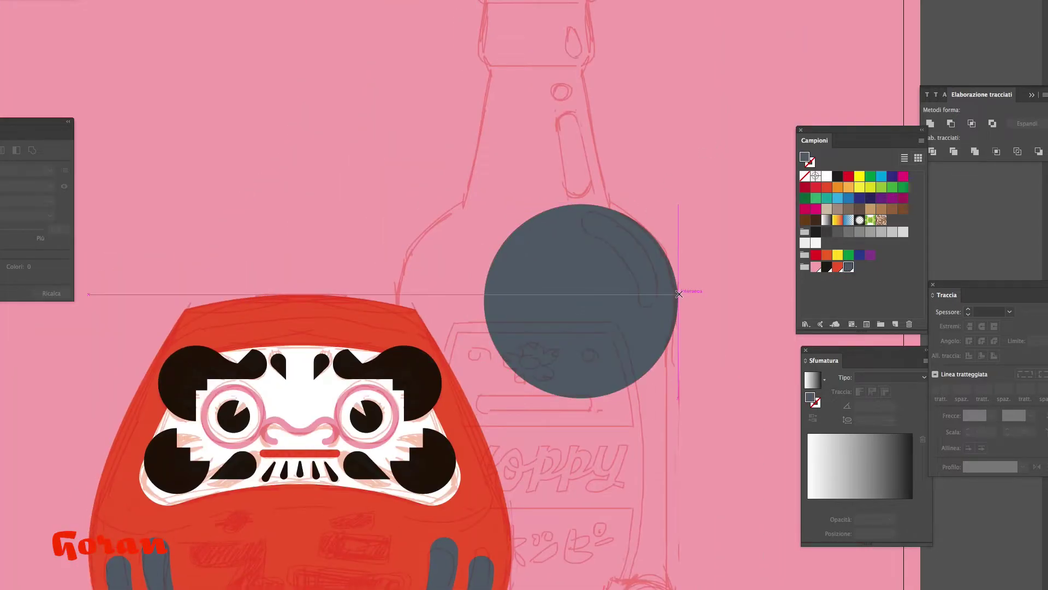
Draw a thick tapered neck rising from the circle with a rounded top corner.
drag(679, 294, 678, 88)
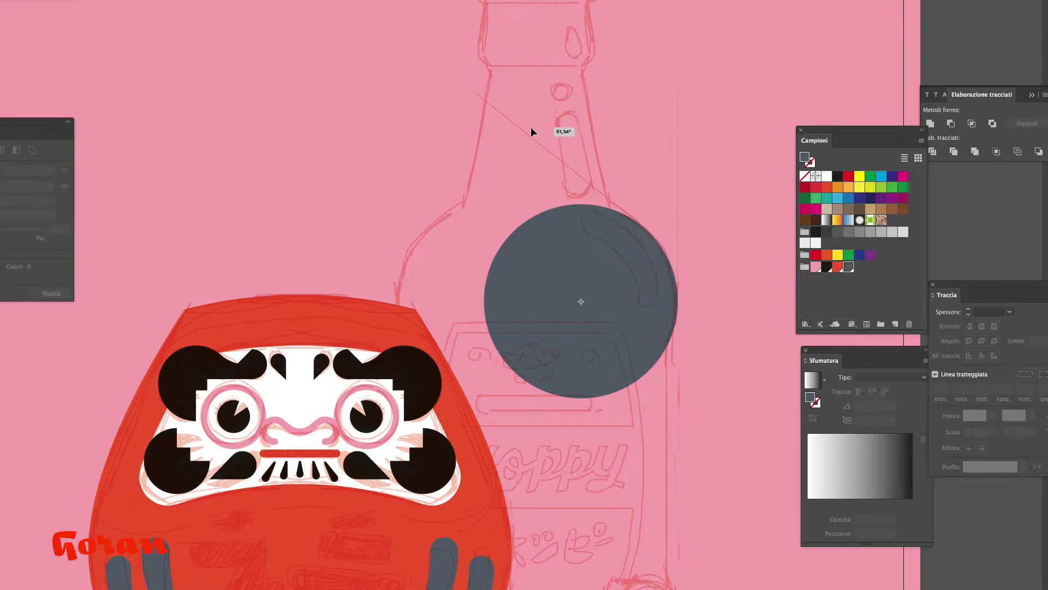
mouse_move(531, 131)
mouse_down()
mouse_move(633, 220)
mouse_move(606, 200)
mouse_up()
mouse_move(581, 301)
mouse_down()
mouse_move(584, 66)
mouse_move(597, 65)
mouse_up()
click(599, 62)
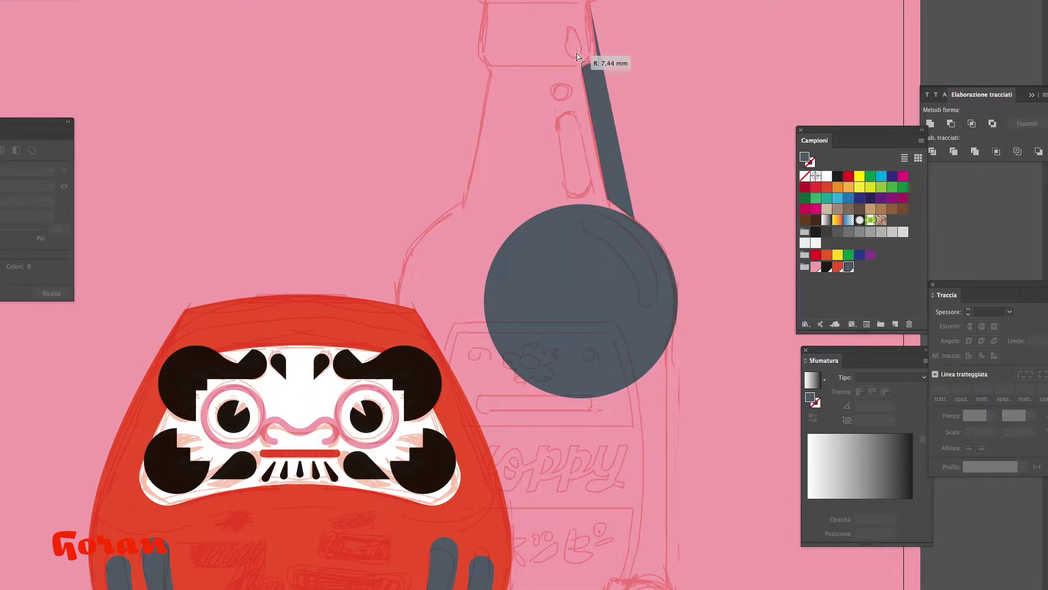
drag(579, 56, 580, 59)
scroll(645, 217, up, 1)
drag(637, 238, 543, 311)
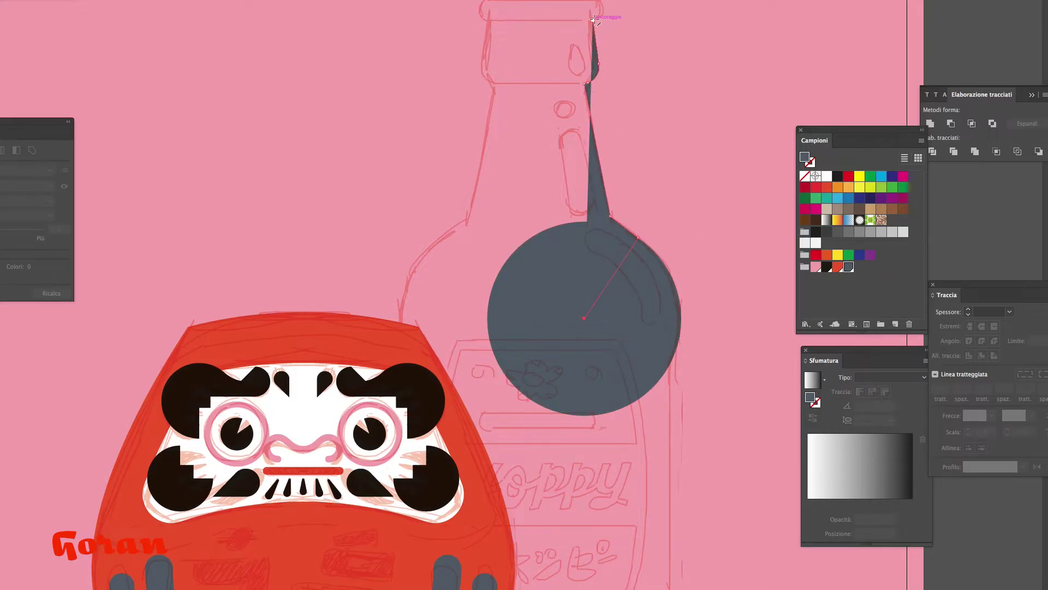
drag(577, 20, 579, 22)
scroll(581, 311, down, 5)
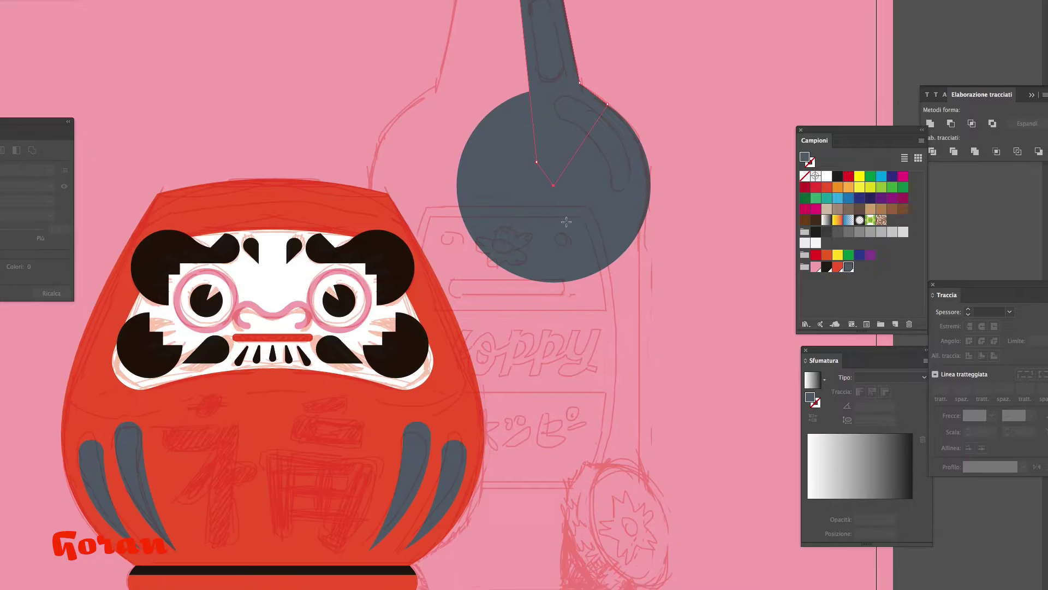
Draw the bottle body outline from the shoulder down to the base.
click(616, 229)
drag(616, 229, 611, 562)
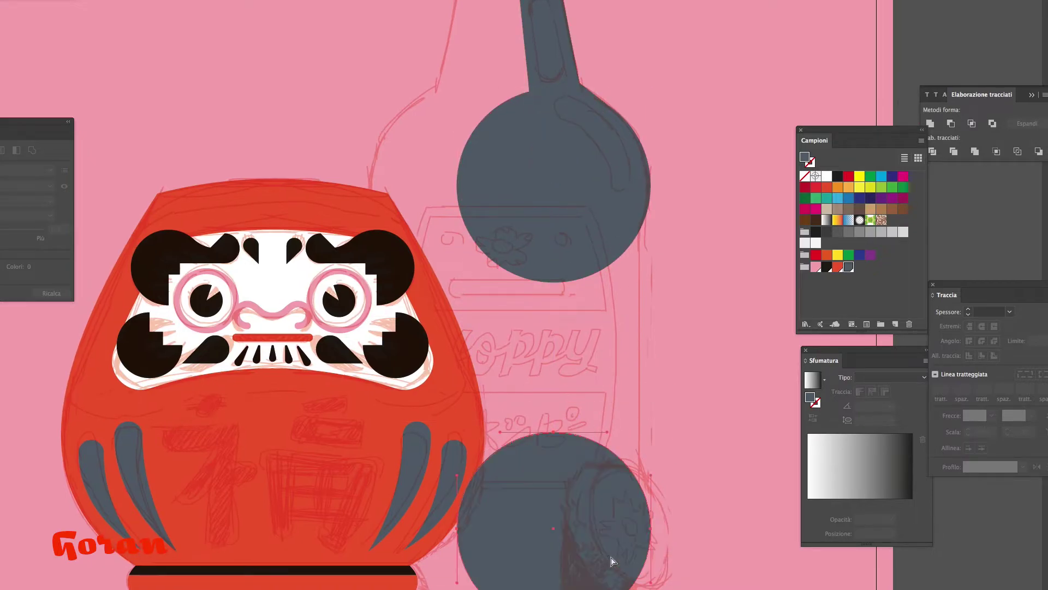
key(Delete)
click(638, 205)
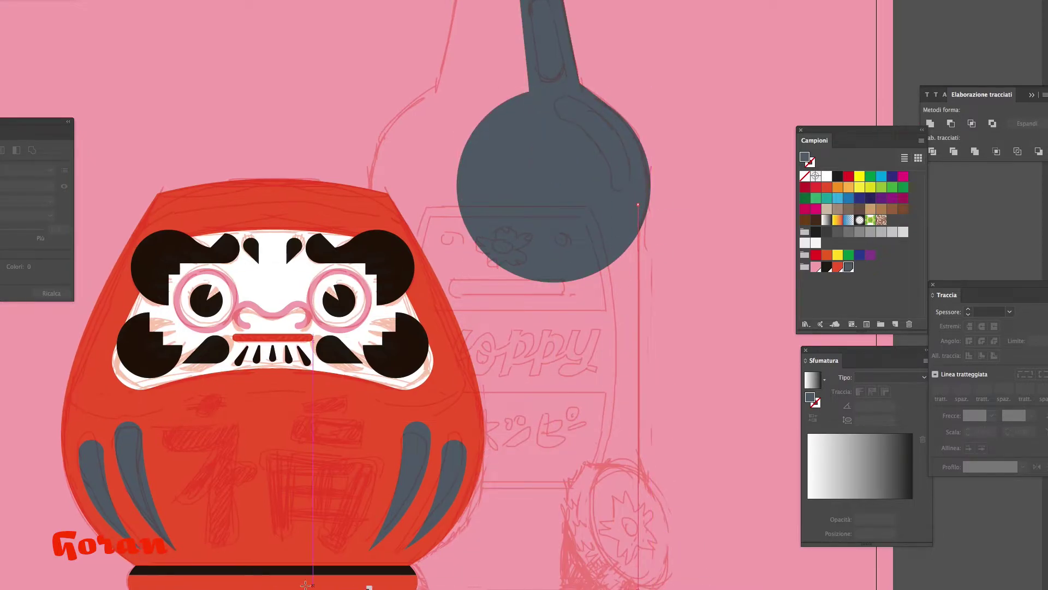
click(402, 581)
click(400, 345)
click(553, 195)
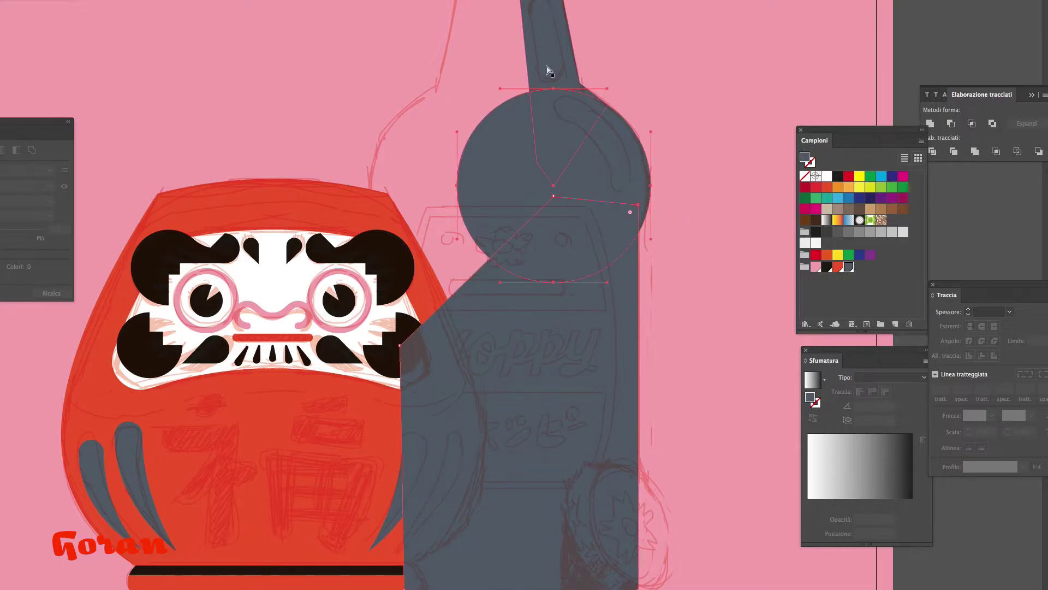
Duplicate the bottle shape shifted left and unite both into one silhouette.
scroll(547, 70, up, 3)
scroll(573, 271, down, 3)
drag(611, 259, 583, 259)
scroll(581, 236, up, 2)
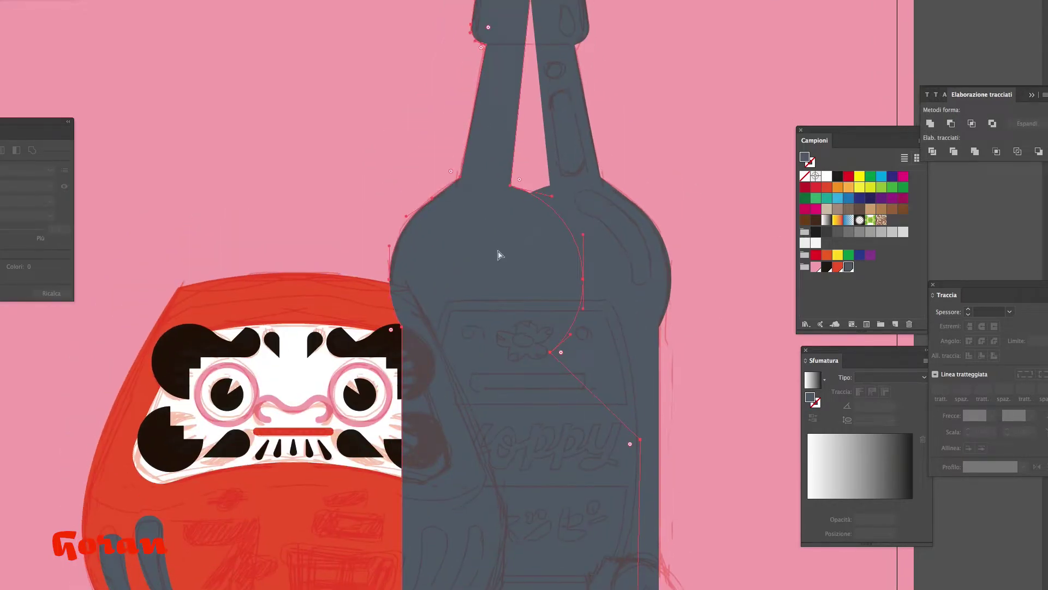
shift+click(582, 236)
click(931, 123)
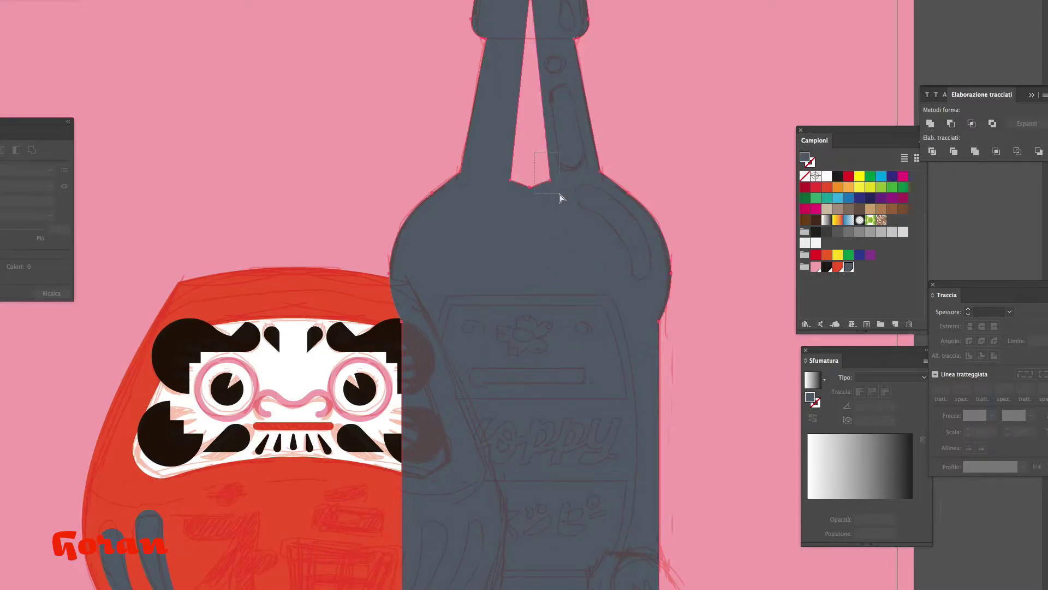
Fill the notch between the necks and send the bottle behind the daruma.
key(Delete)
right_click(584, 230)
click(754, 380)
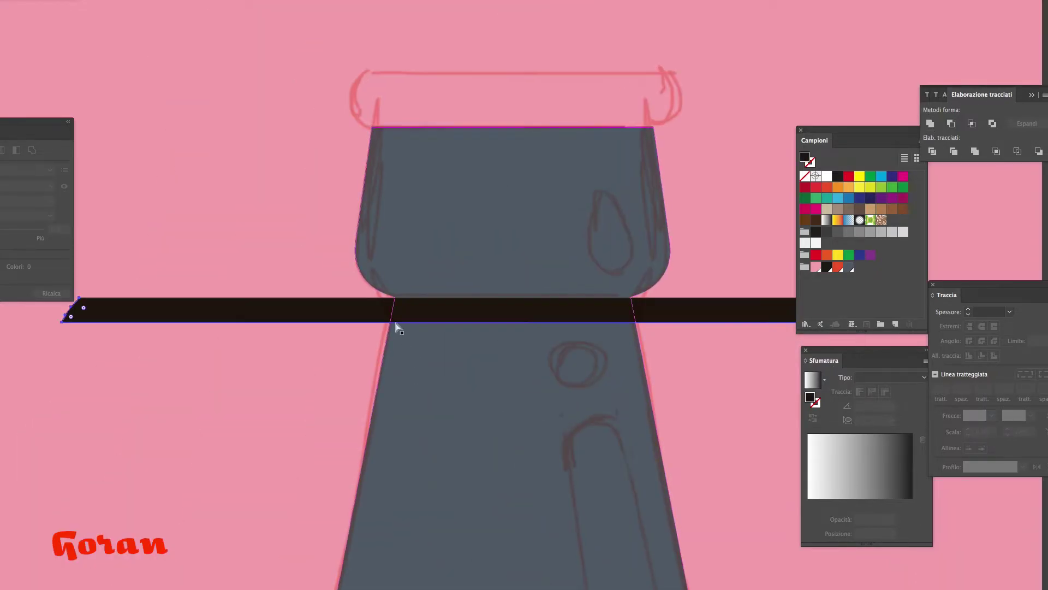
Fit dark bands to the neck width at two heights and move the 福 character into place.
drag(398, 322, 355, 311)
drag(451, 313, 363, 143)
drag(135, 547, 655, 126)
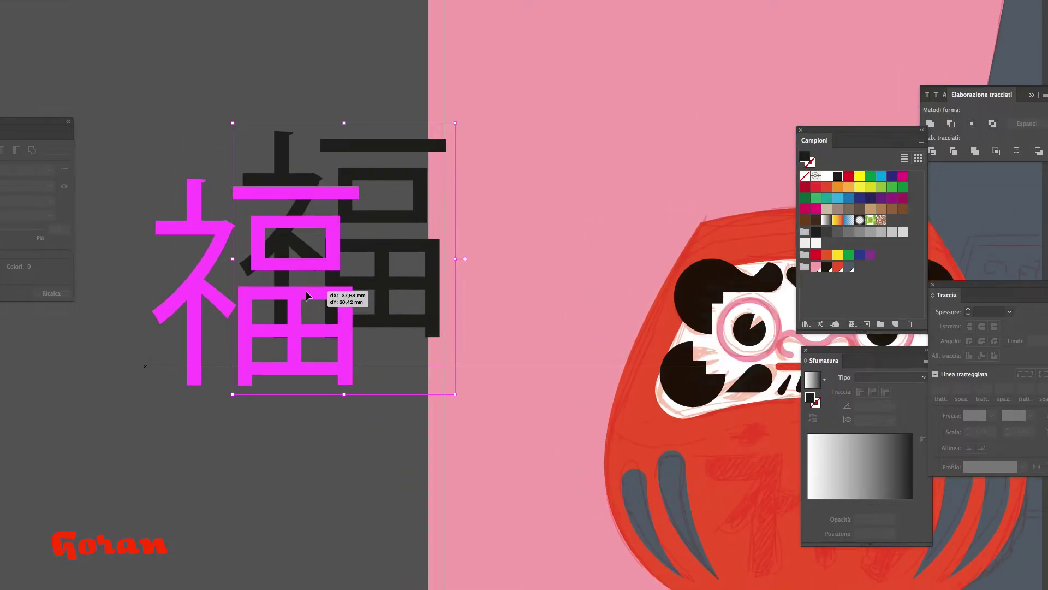
drag(305, 291, 305, 290)
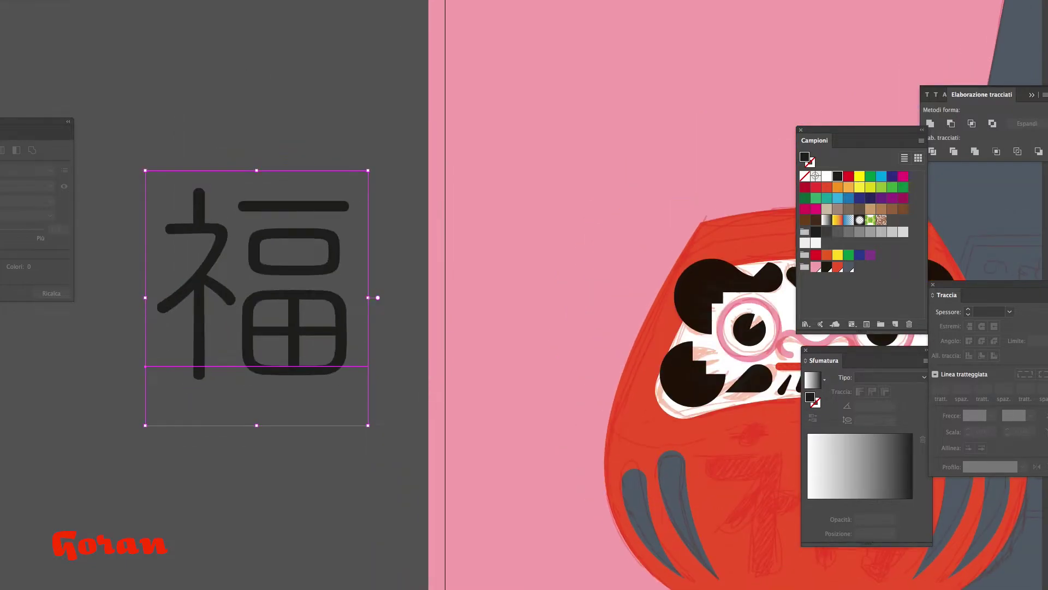
Convert the 福 text to outlines and move it onto the daruma's belly.
right_click(325, 271)
click(374, 341)
key(ctrl+0)
drag(273, 308, 643, 441)
key(ctrl+plus)
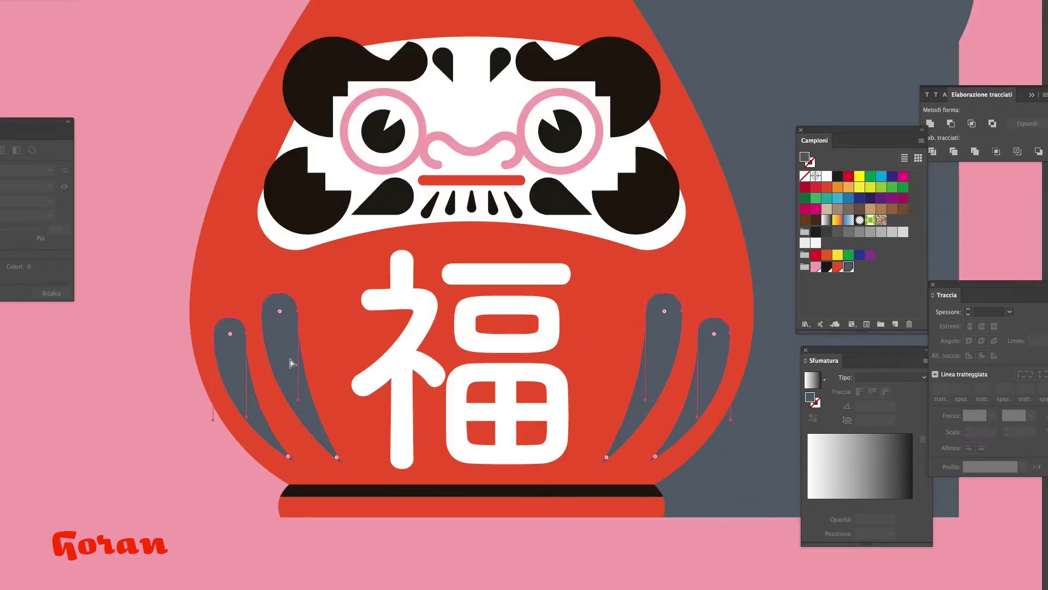
Scale down the left grey side drops and shift the middle drop slightly left.
key(ctrl+shift+a)
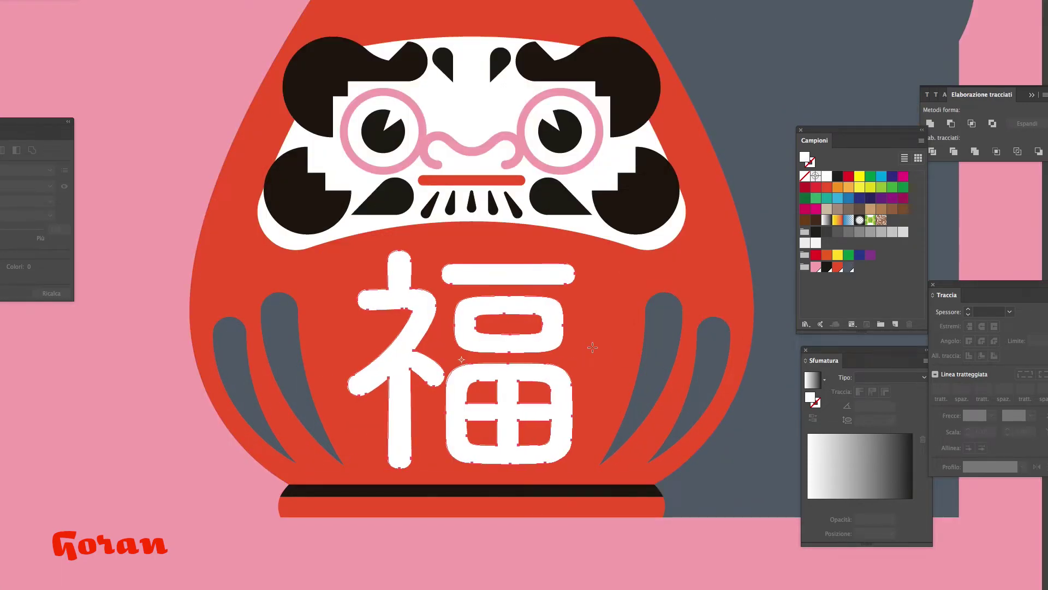
click(281, 328)
drag(298, 295, 368, 285)
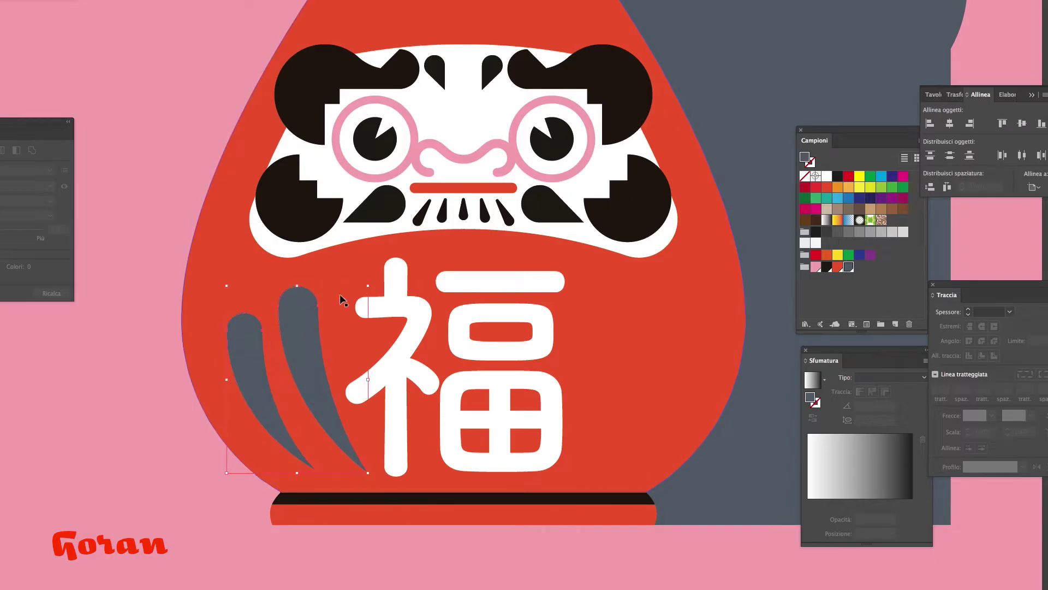
right_click(328, 339)
click(315, 374)
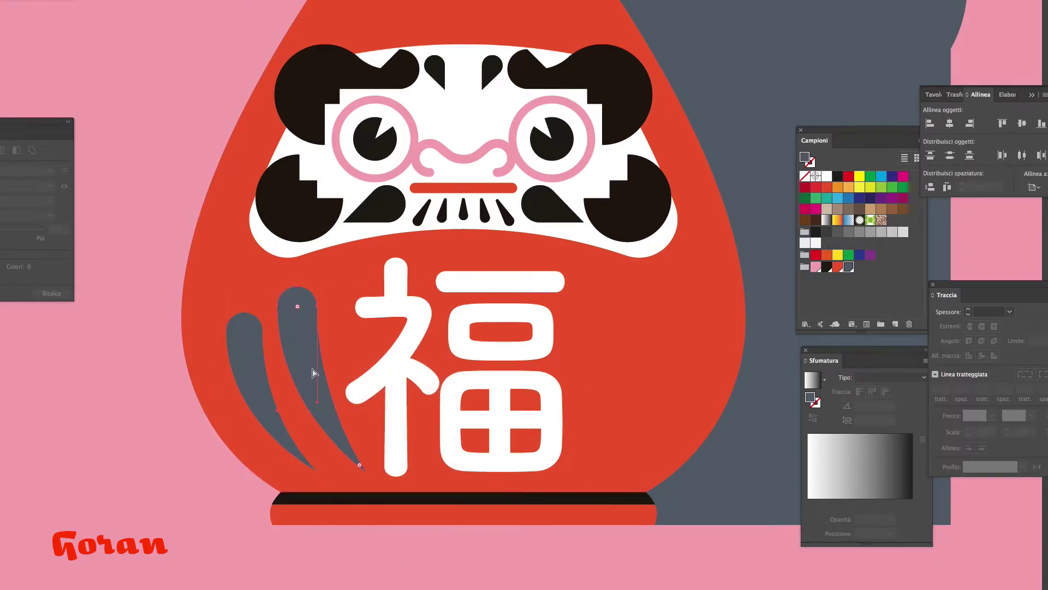
mouse_move(313, 373)
mouse_down()
mouse_move(282, 361)
mouse_move(55, 412)
mouse_up()
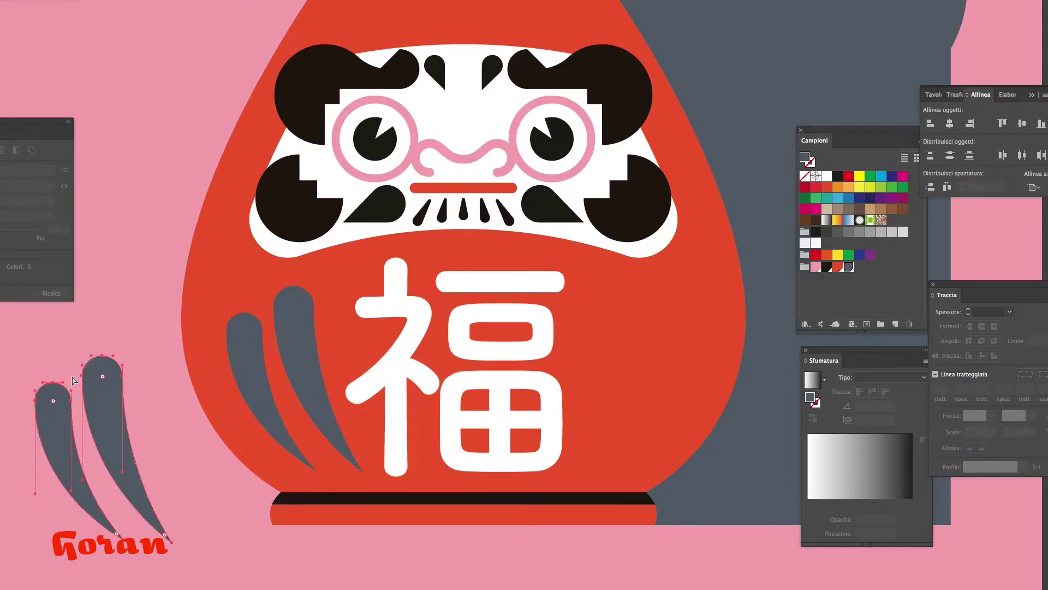
Duplicate two drops and fit them against the daruma's left edge.
right_click(82, 401)
click(64, 435)
drag(110, 393, 222, 356)
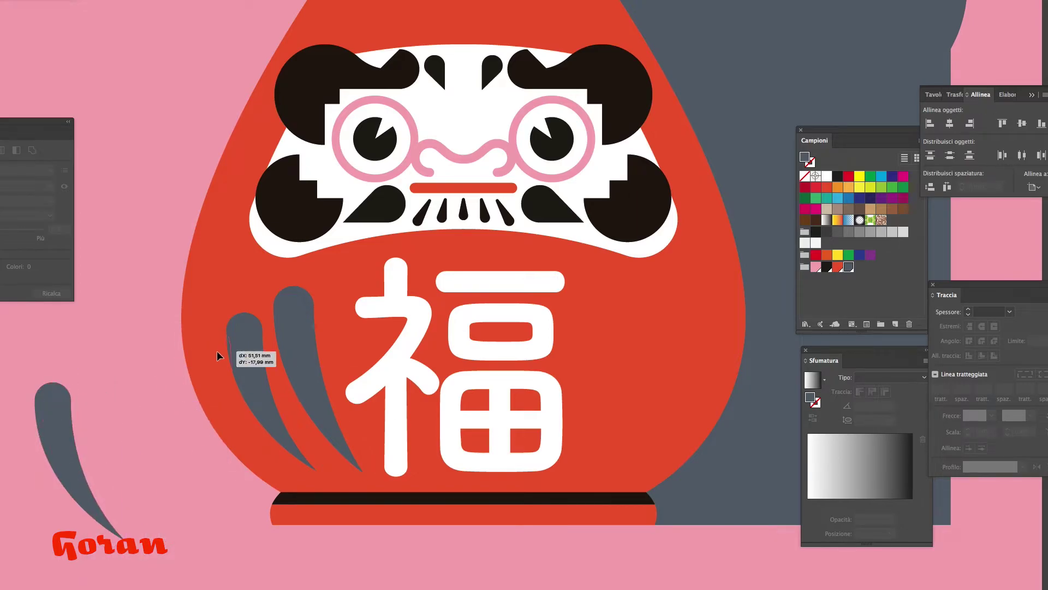
drag(101, 494, 247, 451)
drag(273, 498, 263, 492)
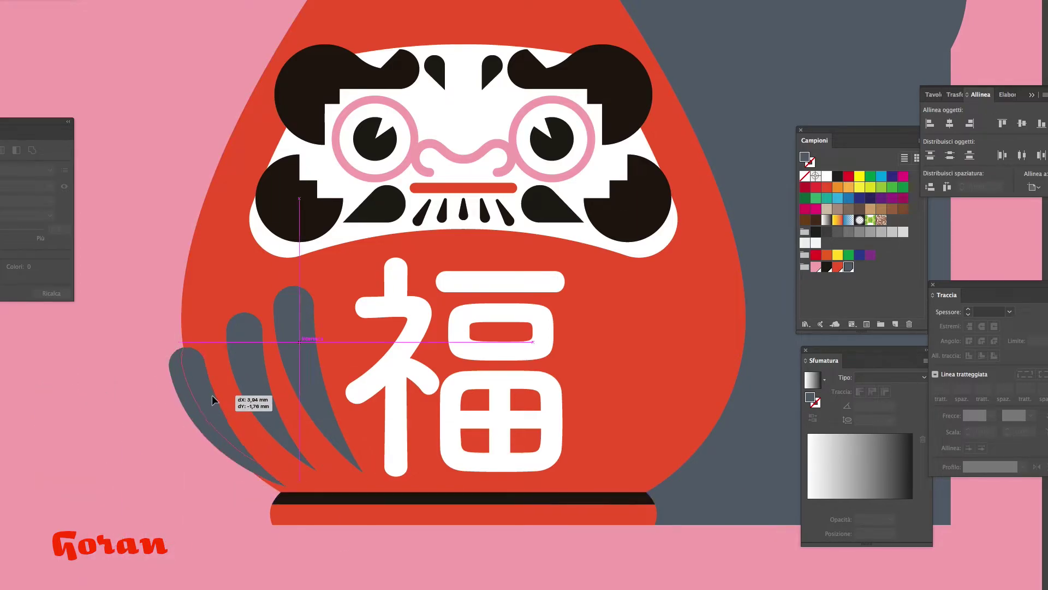
drag(209, 366, 209, 362)
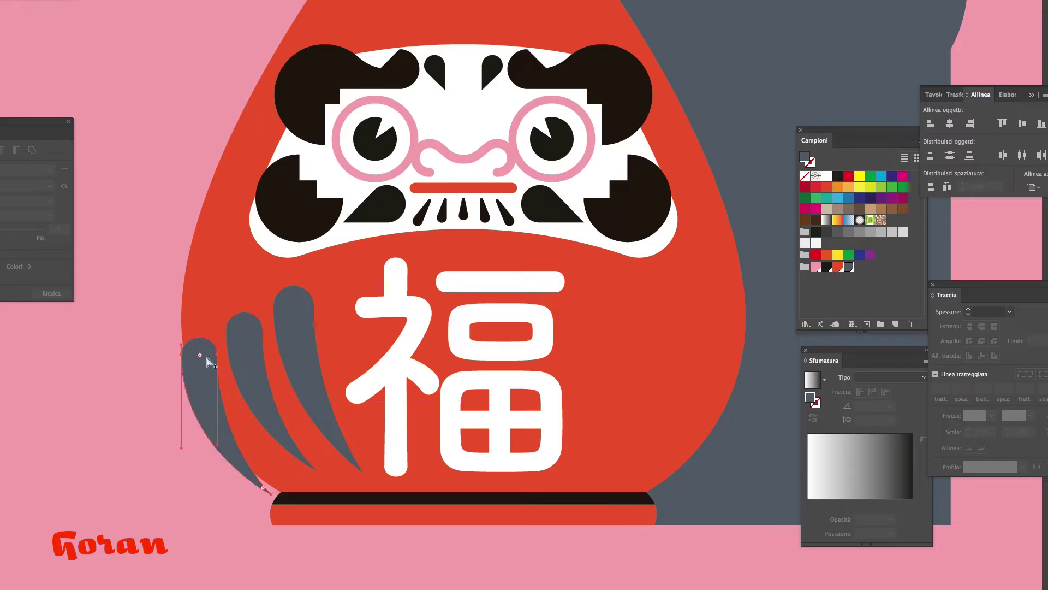
key(ctrl+z)
key(ctrl+z)
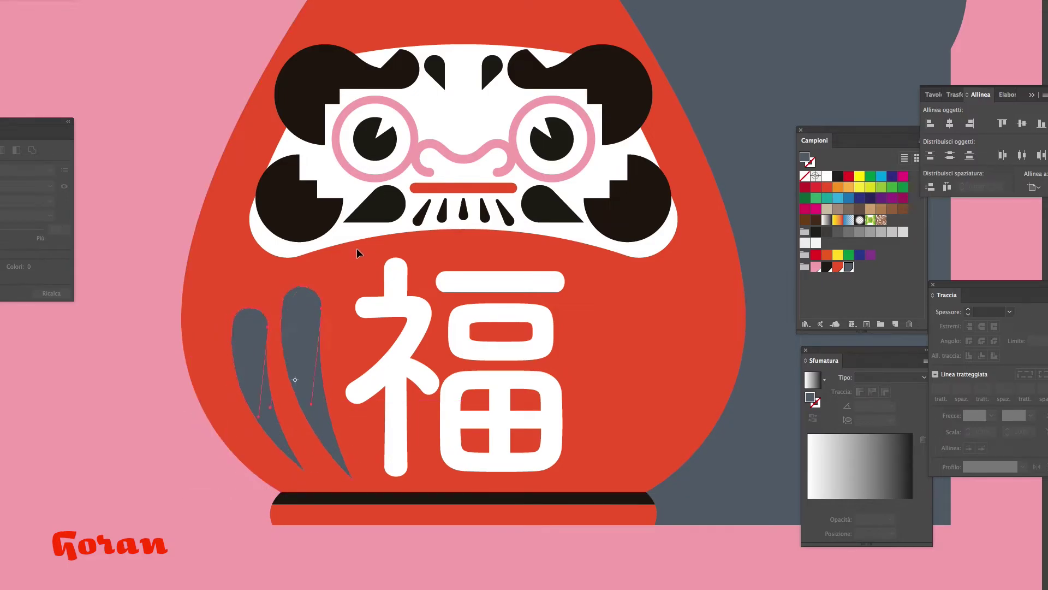
Add a scaled drop left of the middle one and reshape its bottom tip.
click(277, 429)
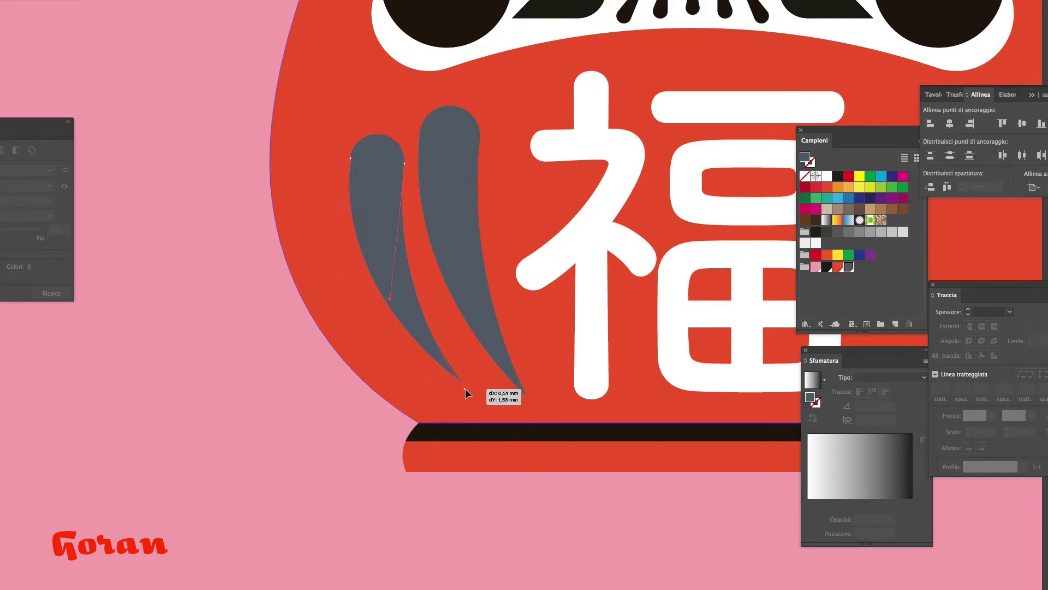
drag(462, 383, 473, 392)
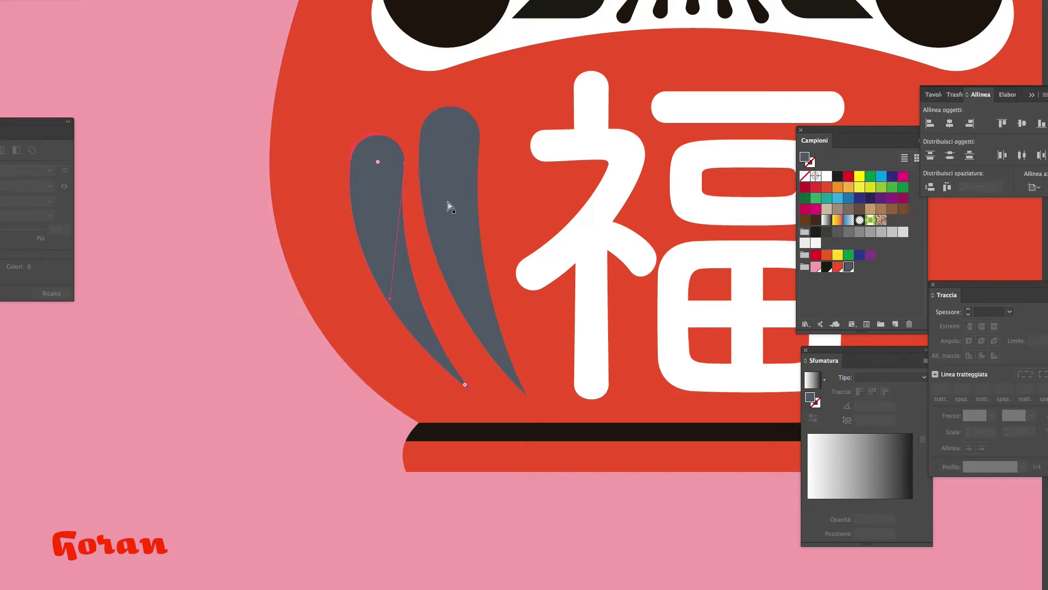
key(ctrl+z)
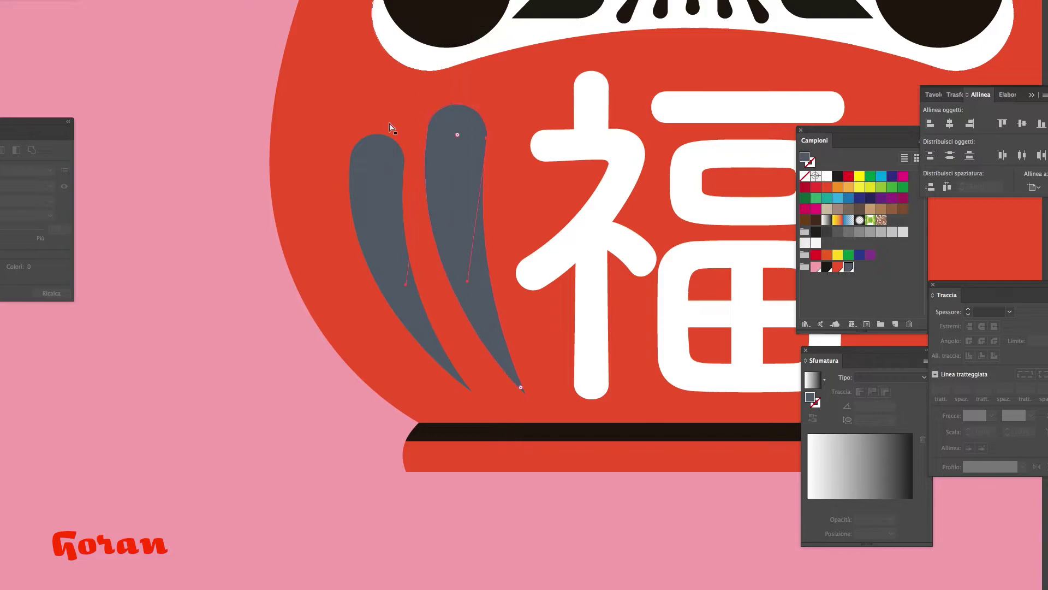
drag(315, 198, 316, 198)
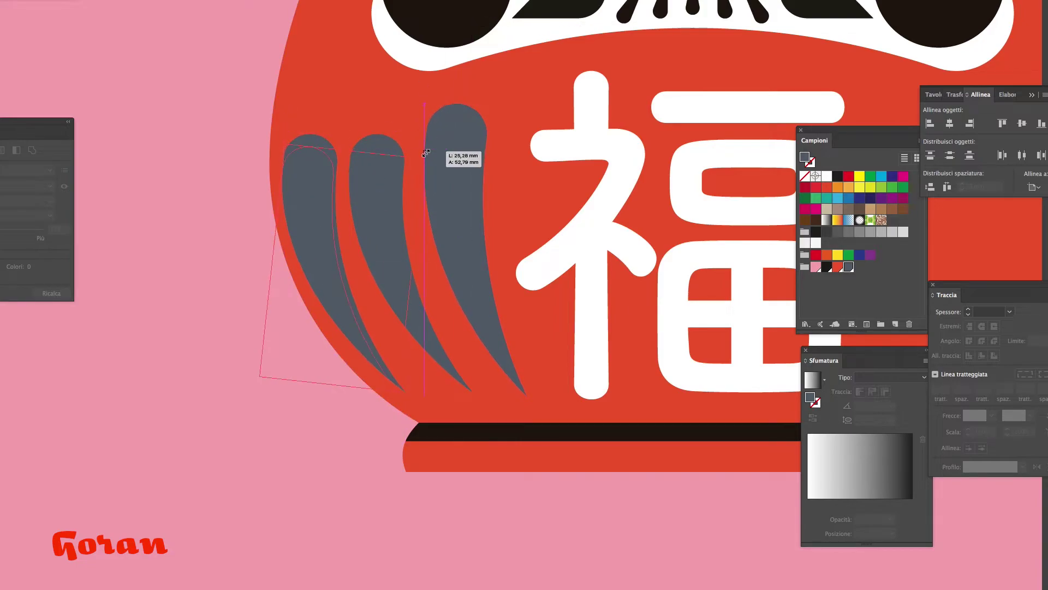
drag(426, 153, 426, 154)
click(397, 389)
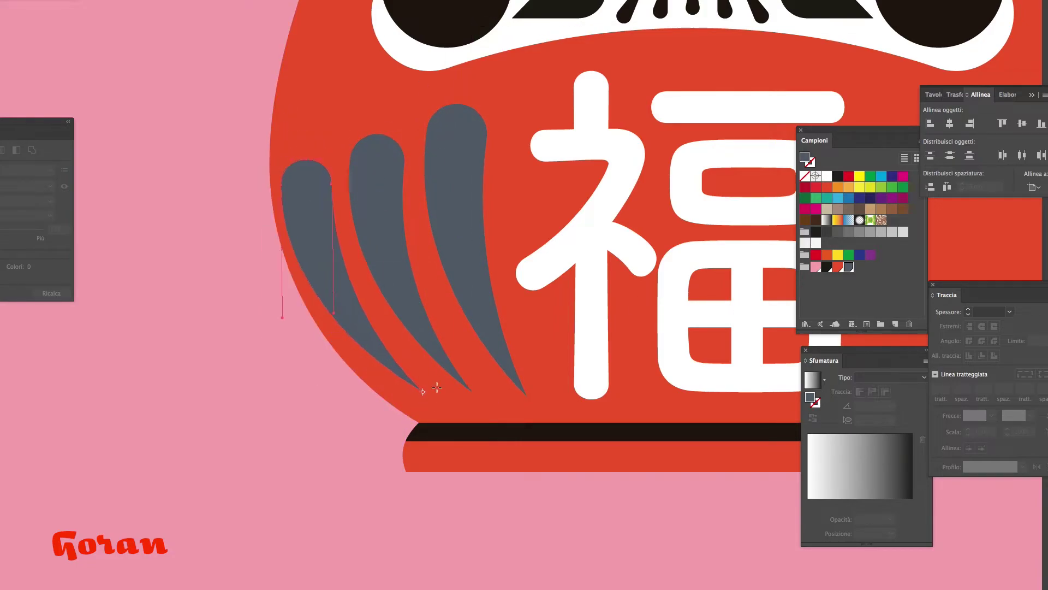
drag(441, 403, 437, 388)
Nudge the drop group's left edge inward and review the stripe rows.
key(ctrl+shift+a)
scroll(417, 392, down, 3)
scroll(479, 339, down, 3)
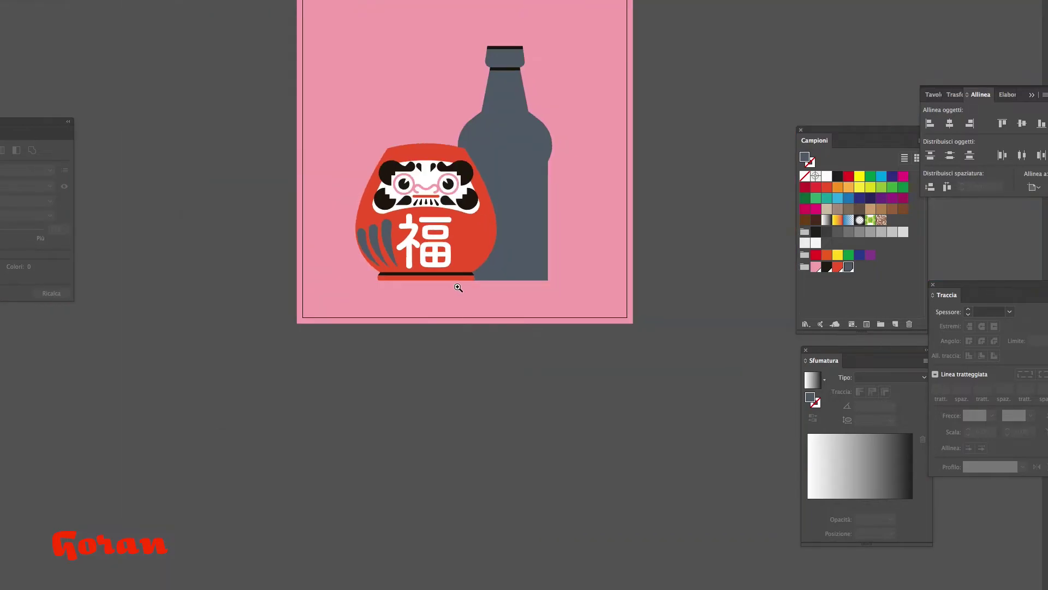
scroll(459, 282, up, 3)
scroll(374, 297, up, 3)
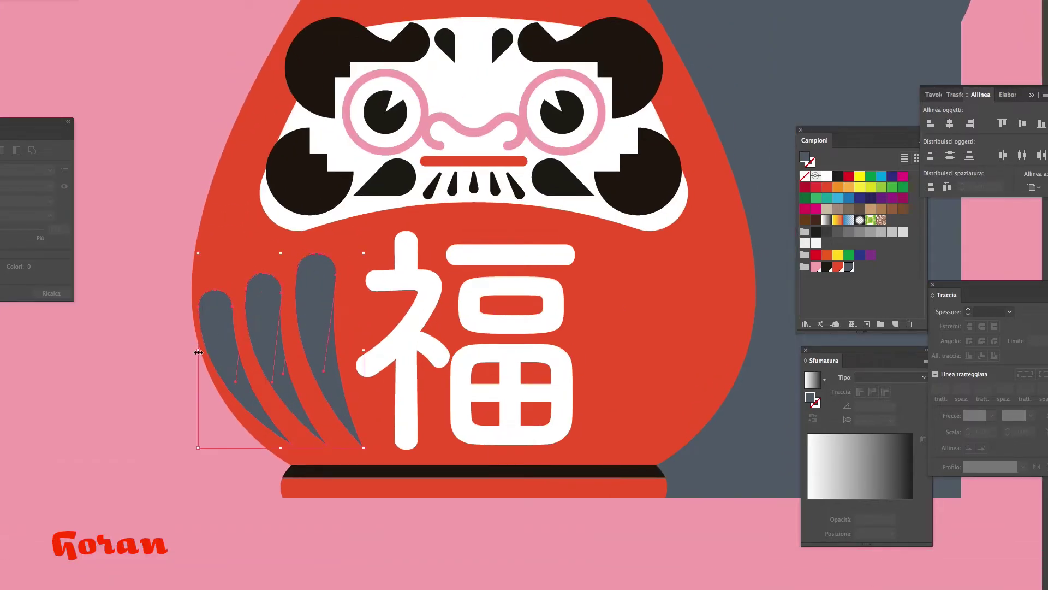
drag(198, 352, 206, 352)
scroll(468, 286, down, 3)
scroll(469, 285, up, 3)
scroll(345, 406, up, 2)
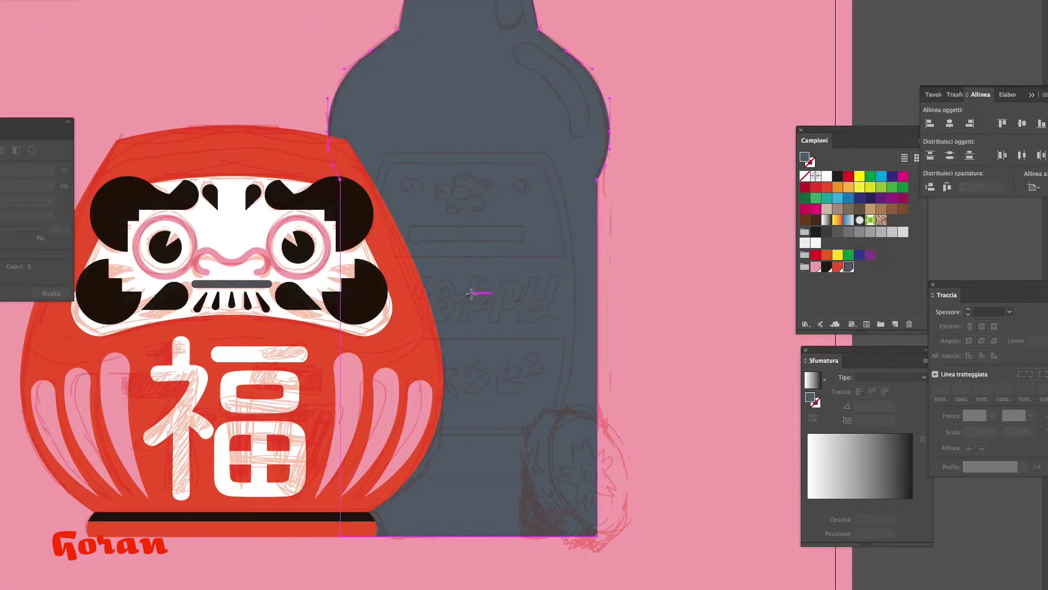
Draw a circle over the bottle as a ring with a 10 pt stroke.
drag(468, 295, 558, 193)
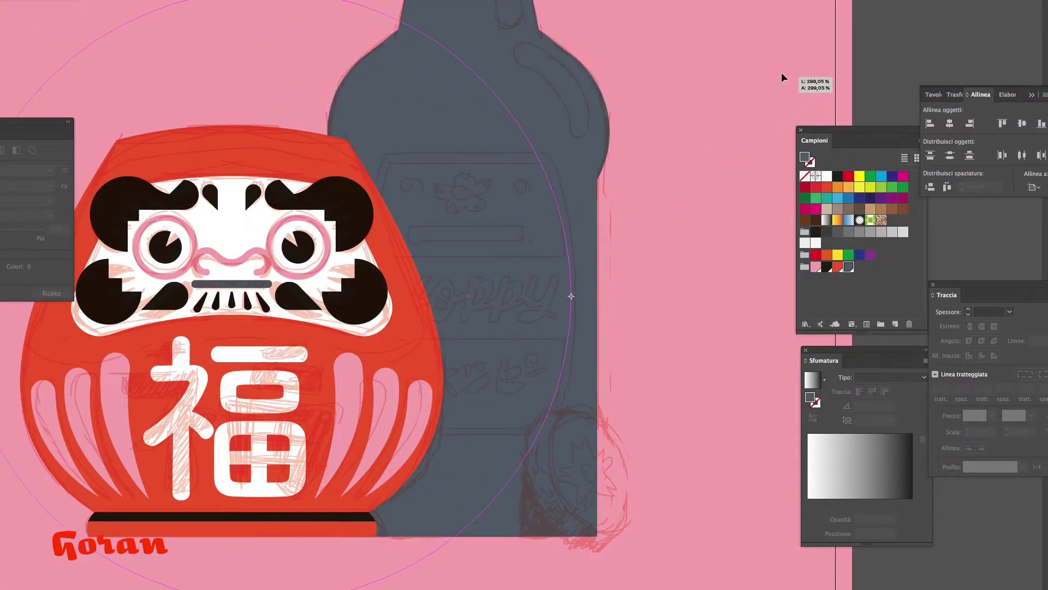
key(Return)
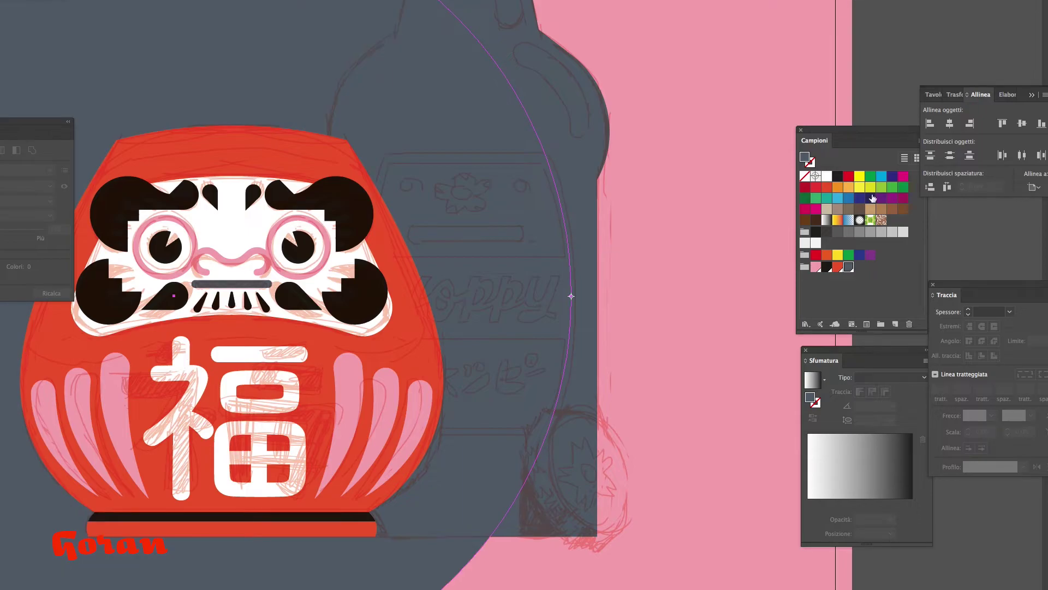
key(shift+x)
click(968, 308)
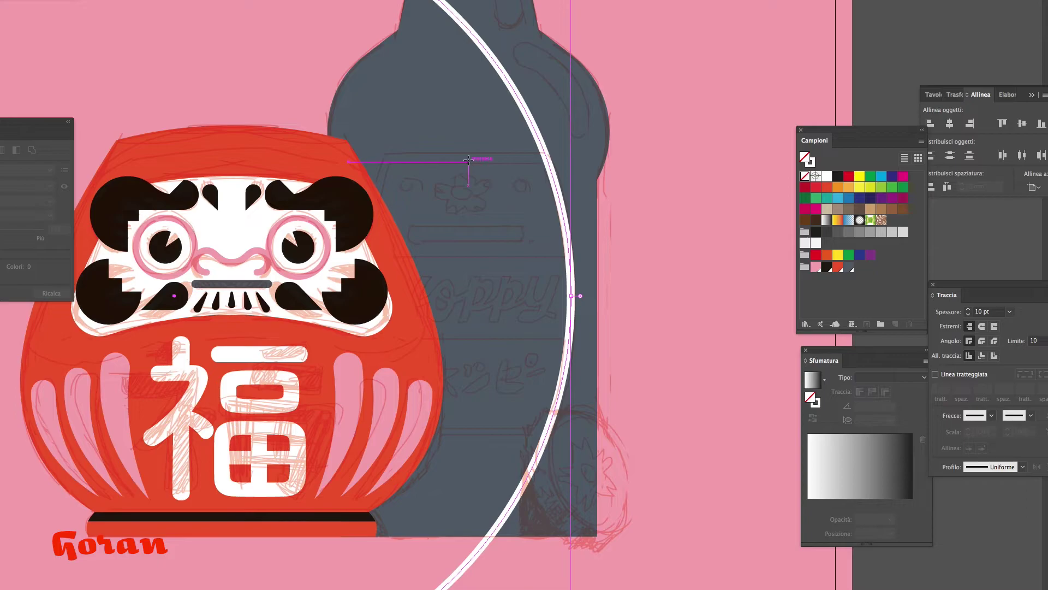
Intersect the ring with a rectangle and unite the arc with its mirrored copy into a barrel frame.
drag(469, 159, 693, 432)
click(1007, 94)
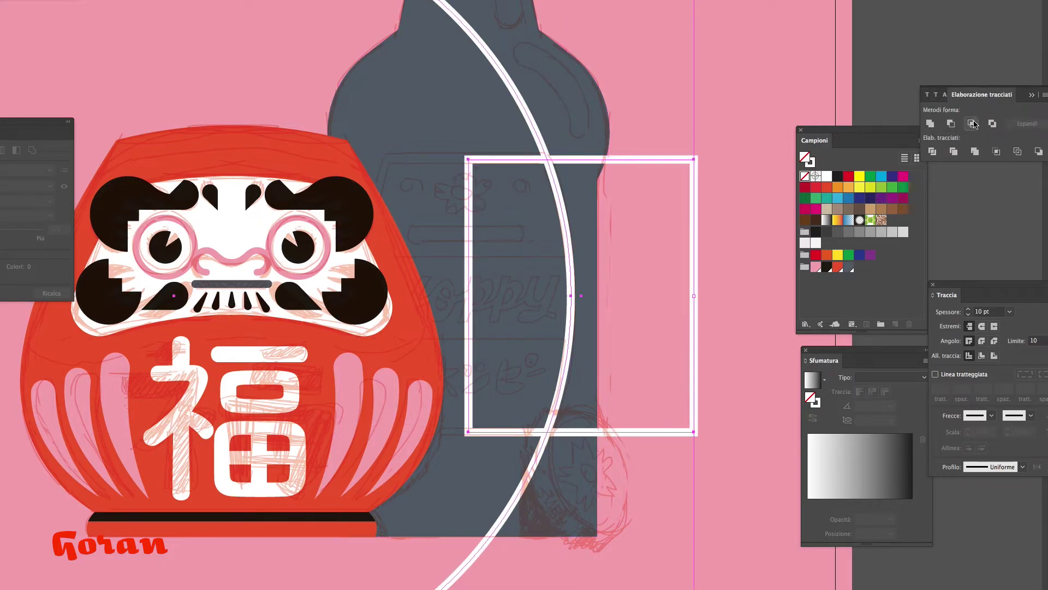
click(972, 123)
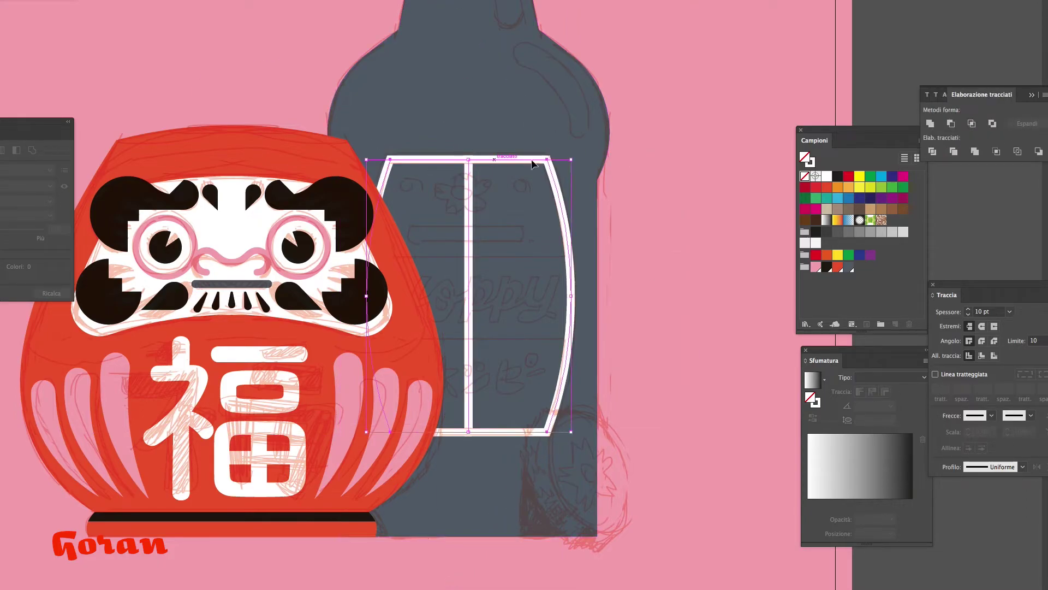
click(930, 123)
drag(439, 25, 467, 33)
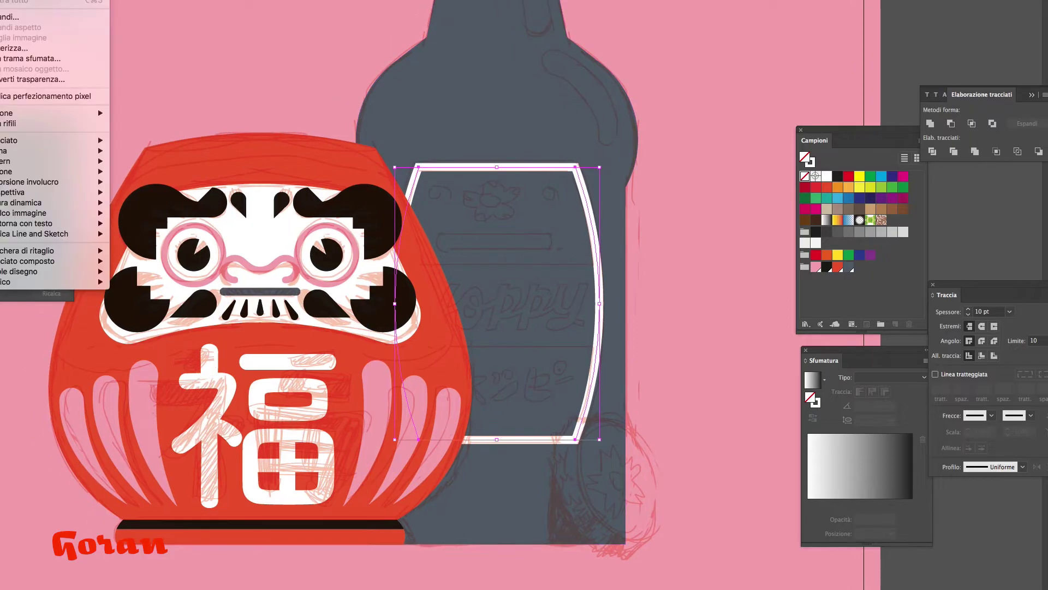
click(551, 349)
Draw a white band across the middle of the barrel frame.
scroll(589, 327, up, 2)
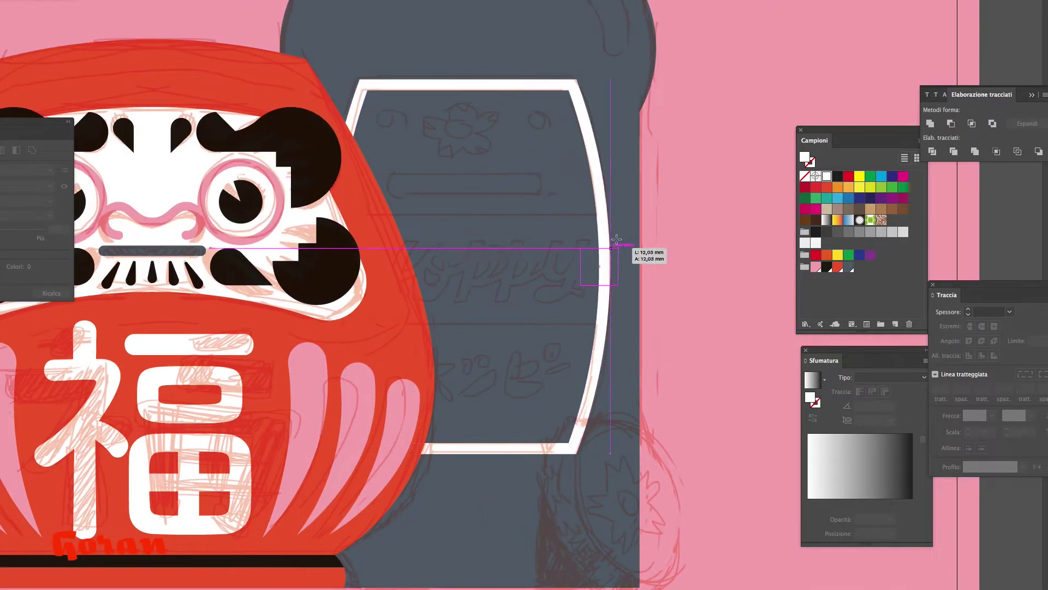
mouse_move(654, 212)
mouse_down()
mouse_move(493, 270)
mouse_move(352, 269)
mouse_up()
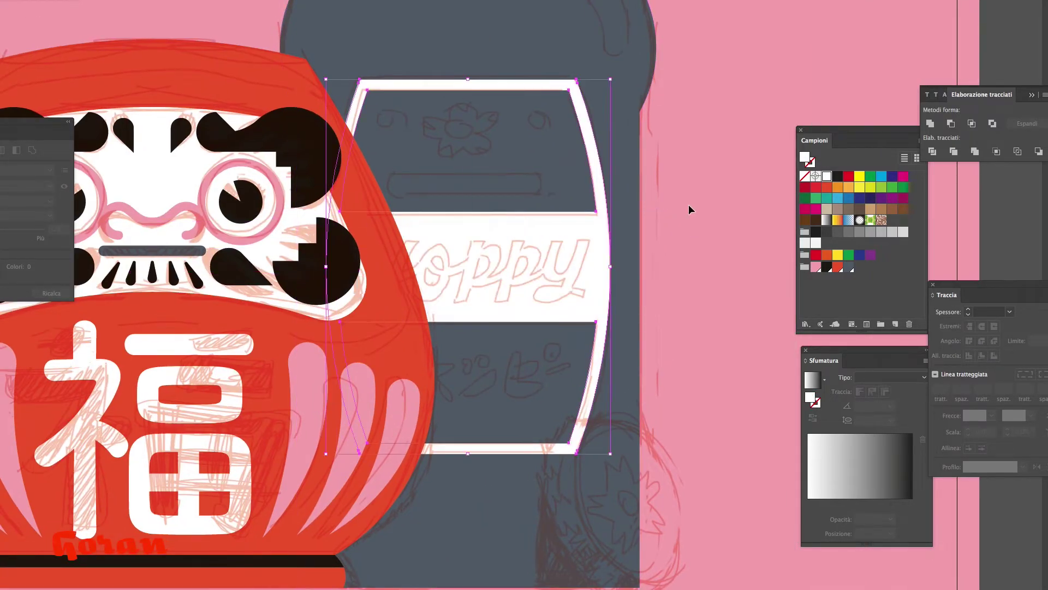
scroll(498, 261, down, 1)
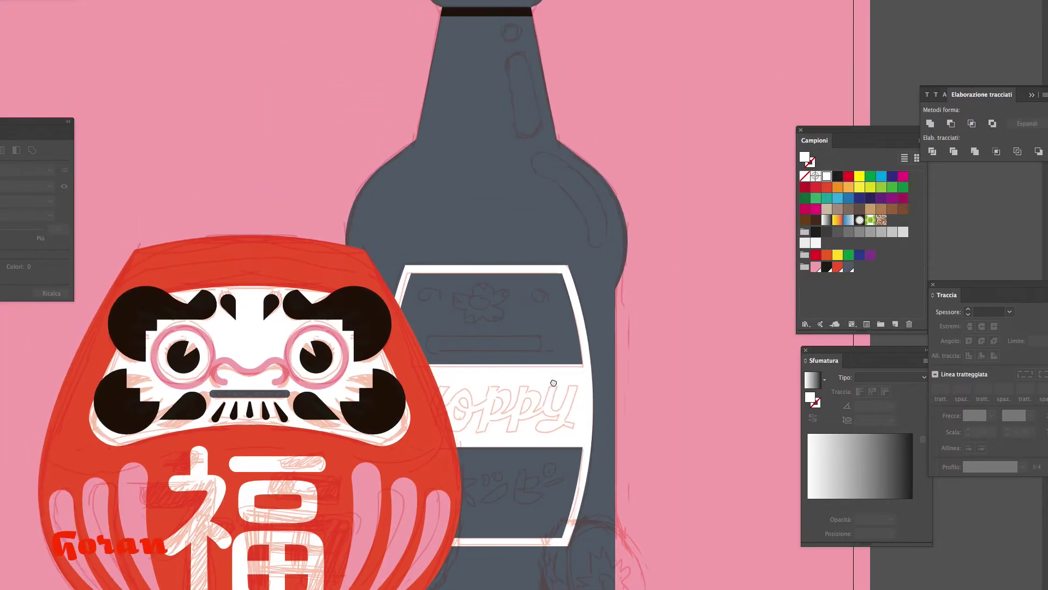
Draw a circle to the right of the bottle for the red accent.
drag(499, 262, 538, 276)
scroll(662, 360, up, 2)
key(l)
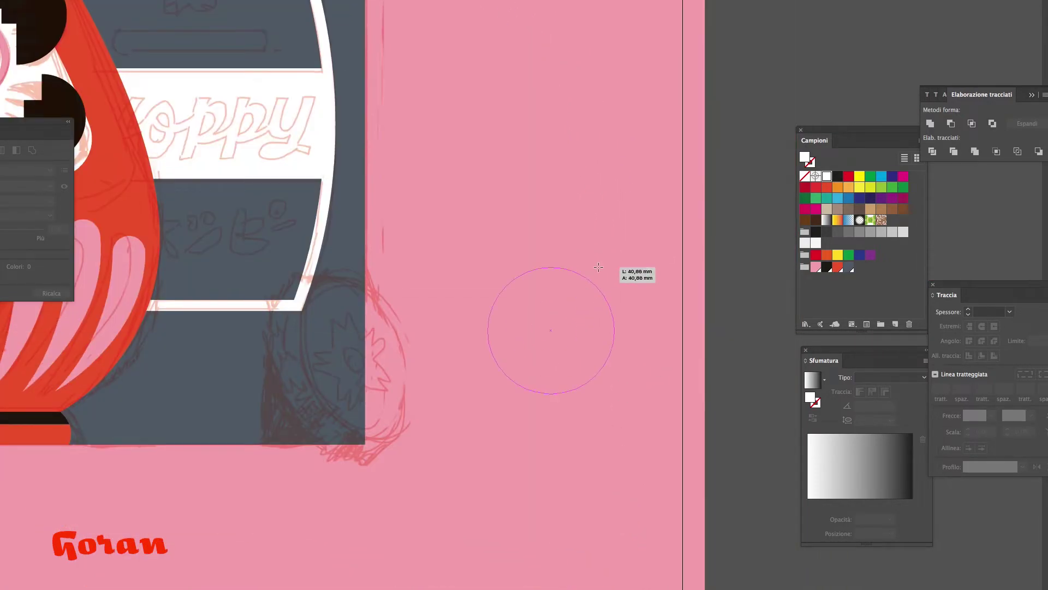
drag(550, 327, 627, 253)
drag(604, 384, 614, 388)
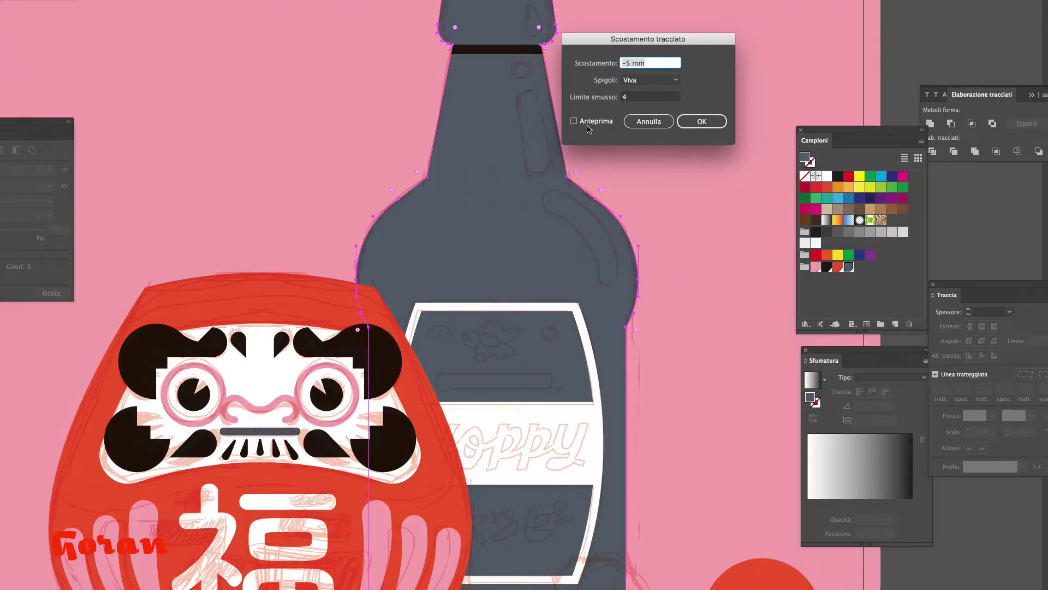
Offset the bottle outline -6 mm inward, fill it near-black, and cover the neck with a rectangle.
click(594, 125)
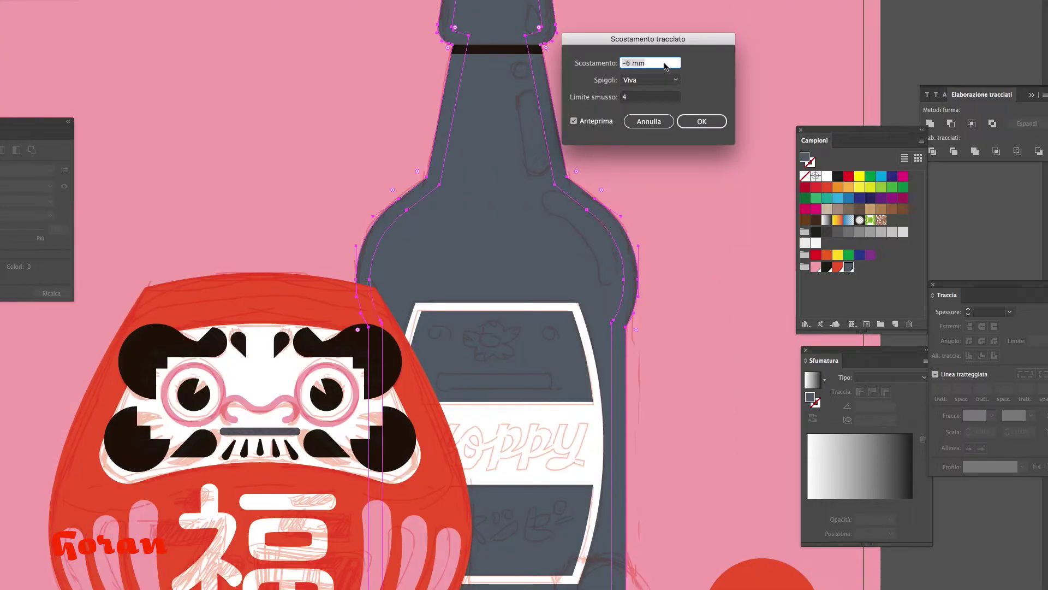
key(Return)
click(841, 232)
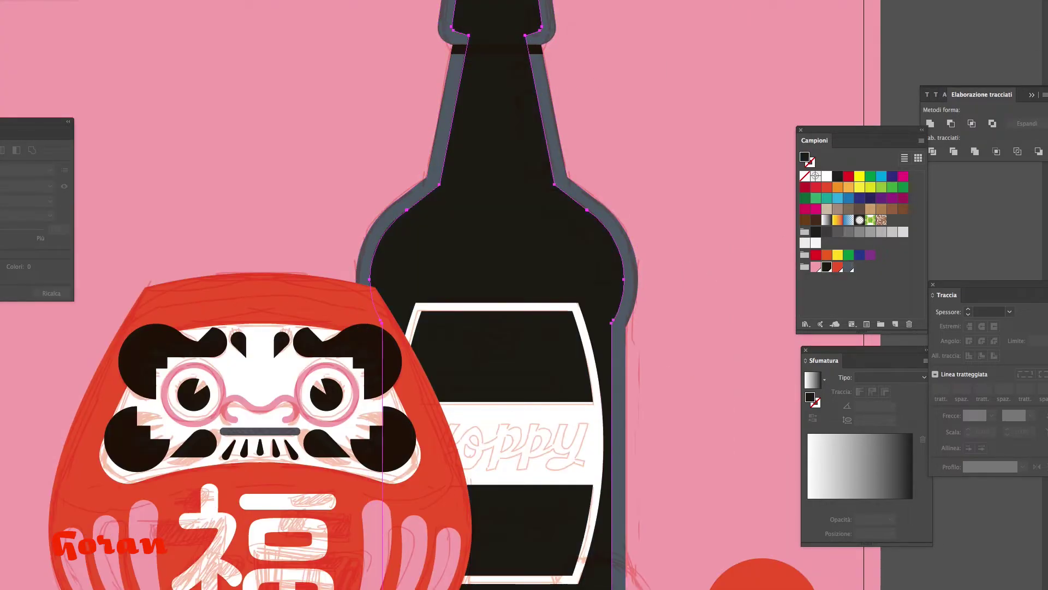
scroll(533, 318, up, 3)
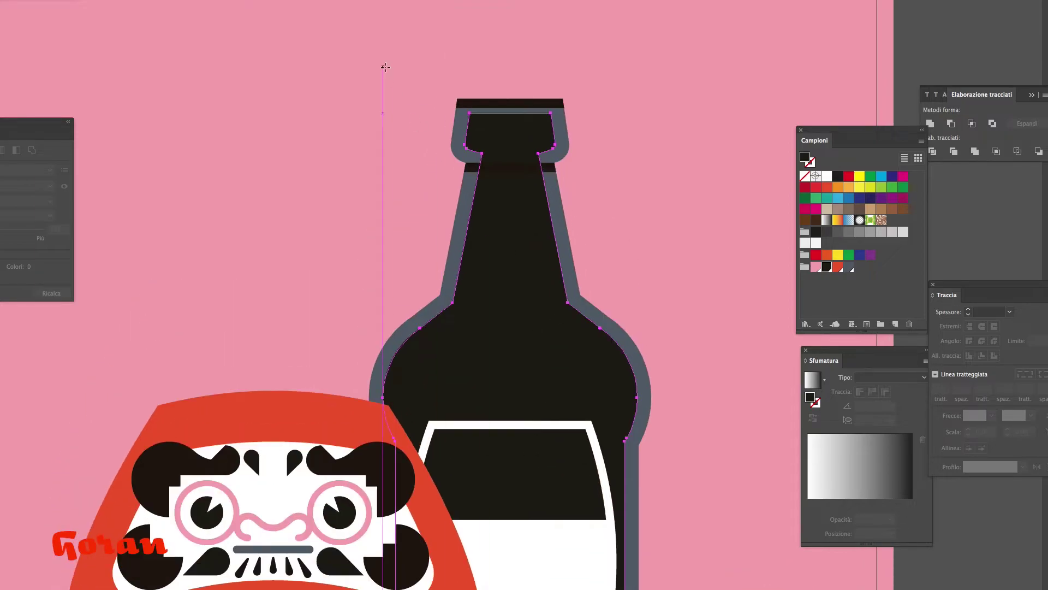
drag(385, 67, 666, 240)
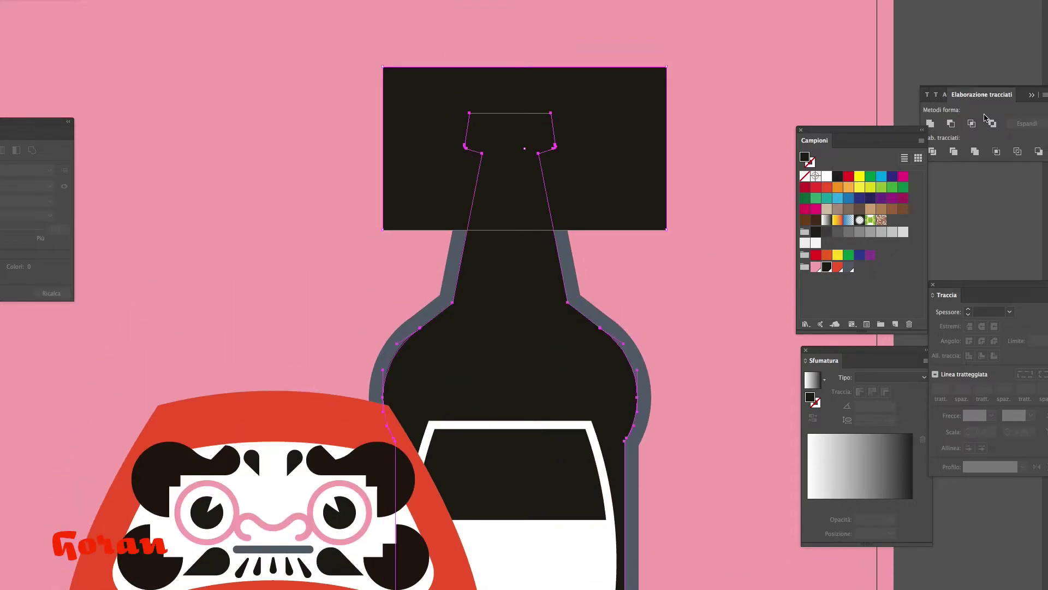
Cut the neck rectangle out of the black body and send the body behind the label.
click(950, 123)
right_click(524, 204)
click(704, 343)
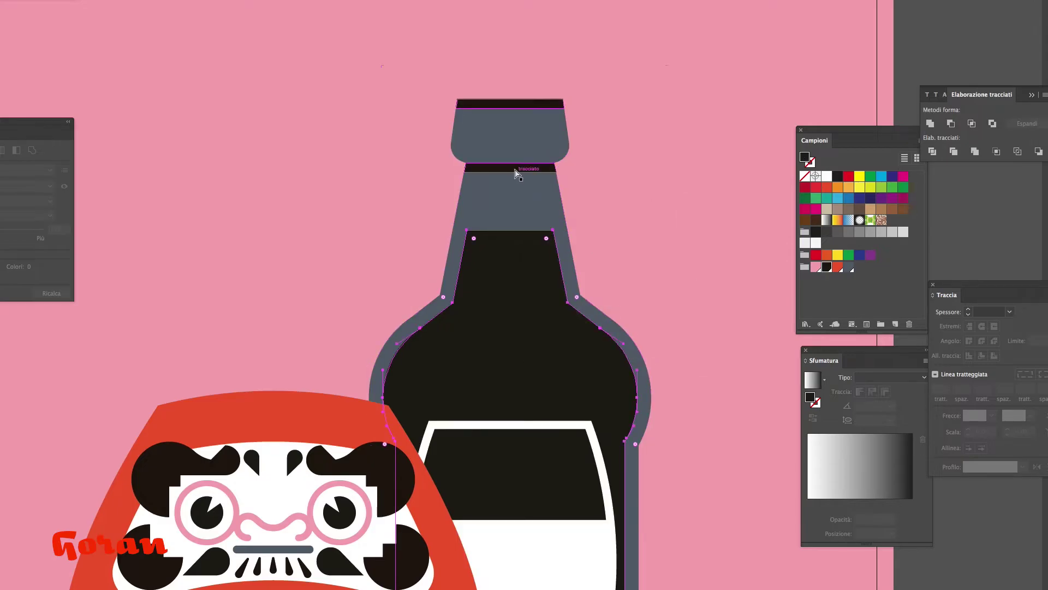
scroll(460, 322, down, 5)
scroll(461, 322, left, 3)
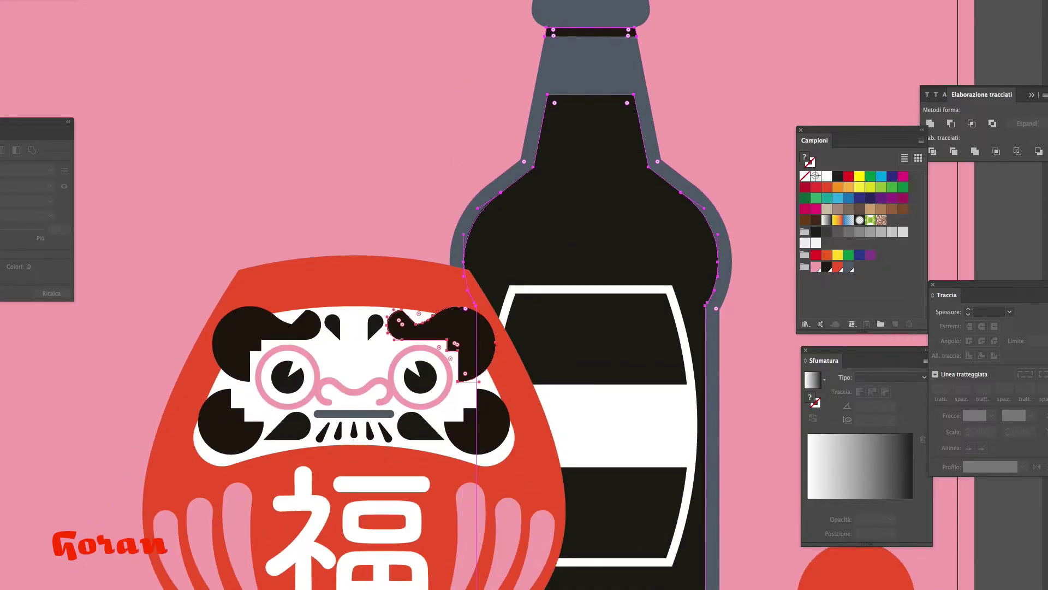
key(ctrl+shift+a)
scroll(524, 314, up, 3)
Draw an ellipse beside the bottle and reshape it into a flat-topped bowl.
key(l)
drag(115, 207, 241, 224)
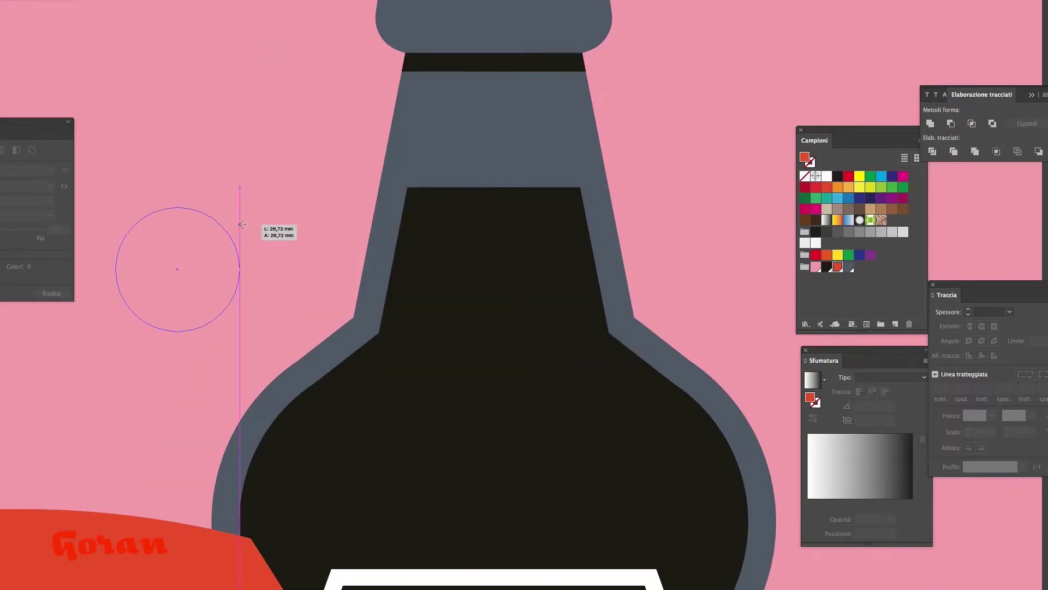
scroll(288, 320, left, 4)
scroll(288, 320, up, 1)
key(a)
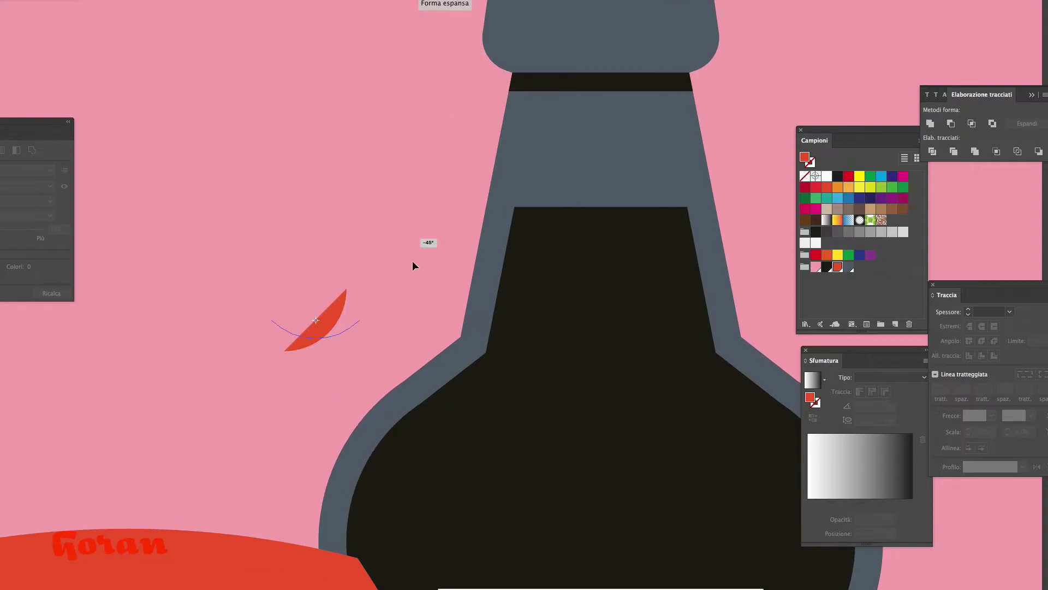
click(358, 319)
key(m)
drag(382, 283, 217, 327)
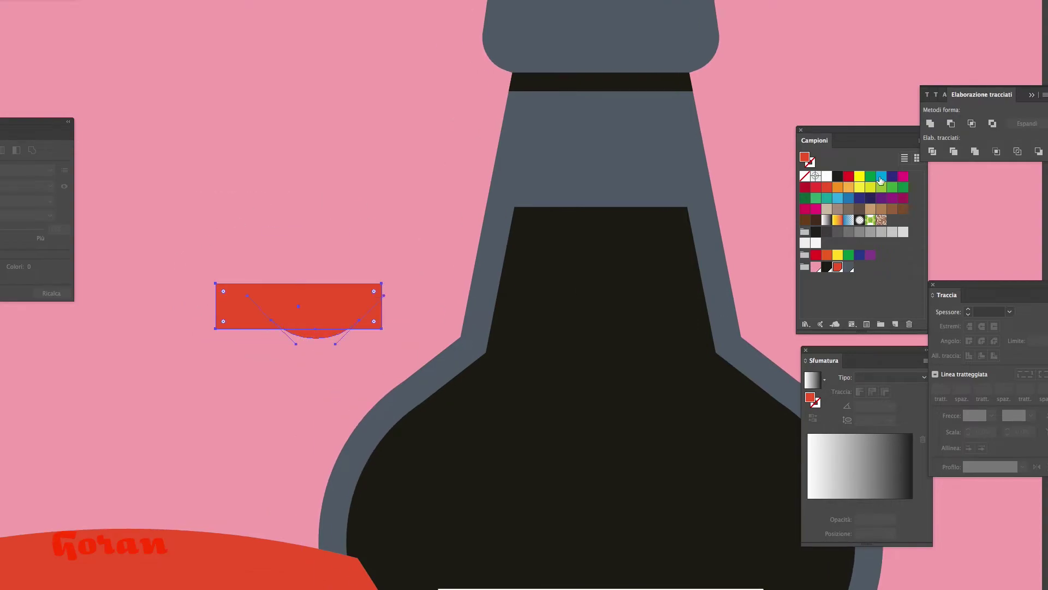
click(950, 123)
Extend the bowl into a wave shape stretched across the top of the black body.
key(a)
key(p)
click(348, 329)
click(412, 328)
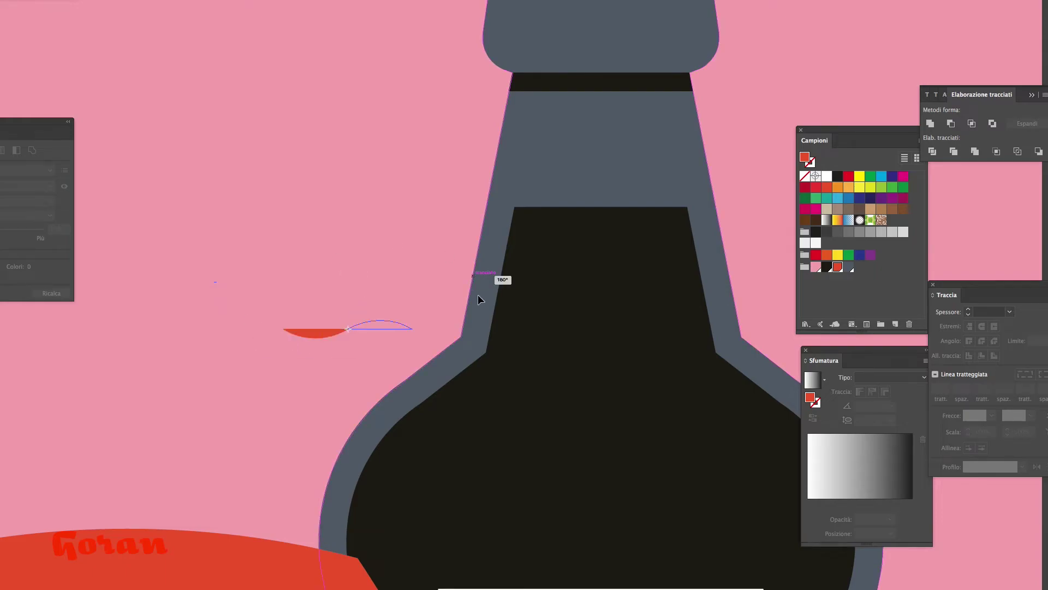
drag(284, 329, 514, 207)
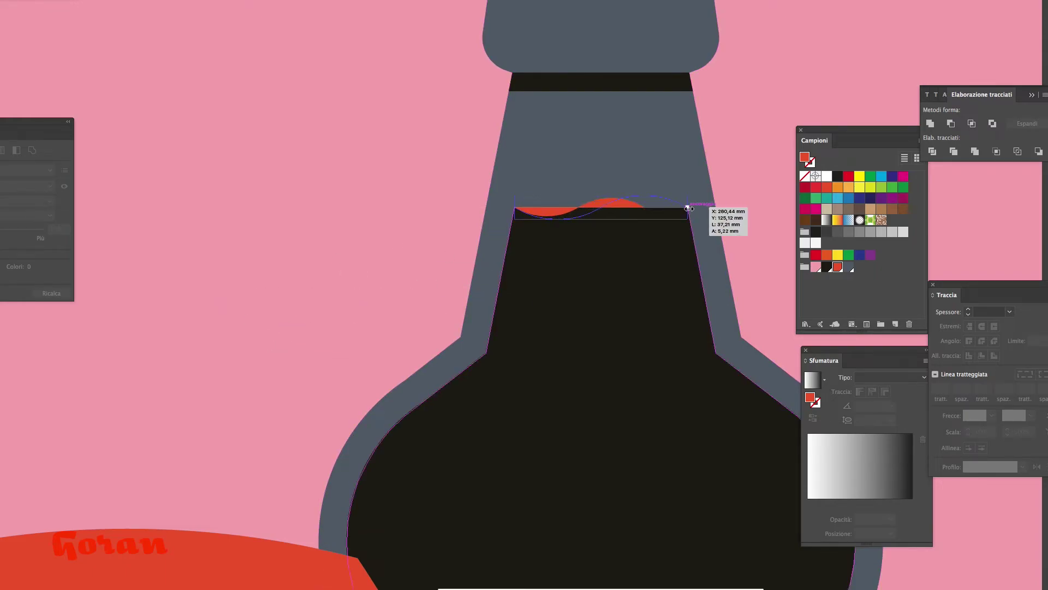
drag(643, 206, 686, 207)
Subtract the wave from the black body to give the liquid a wavy surface.
shift+click(628, 246)
key(shift+m)
drag(628, 246, 650, 201)
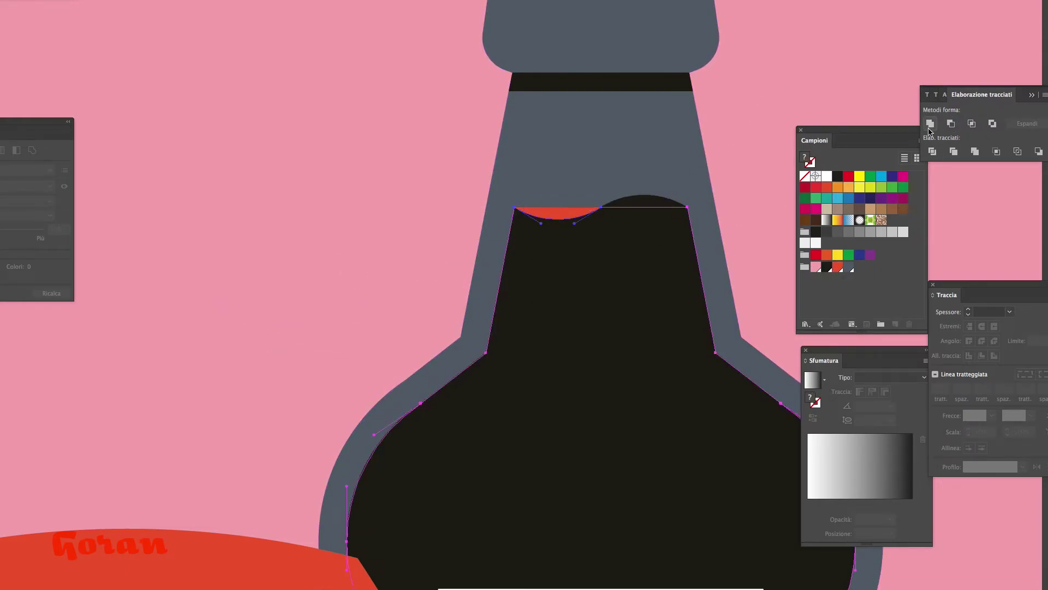
click(950, 123)
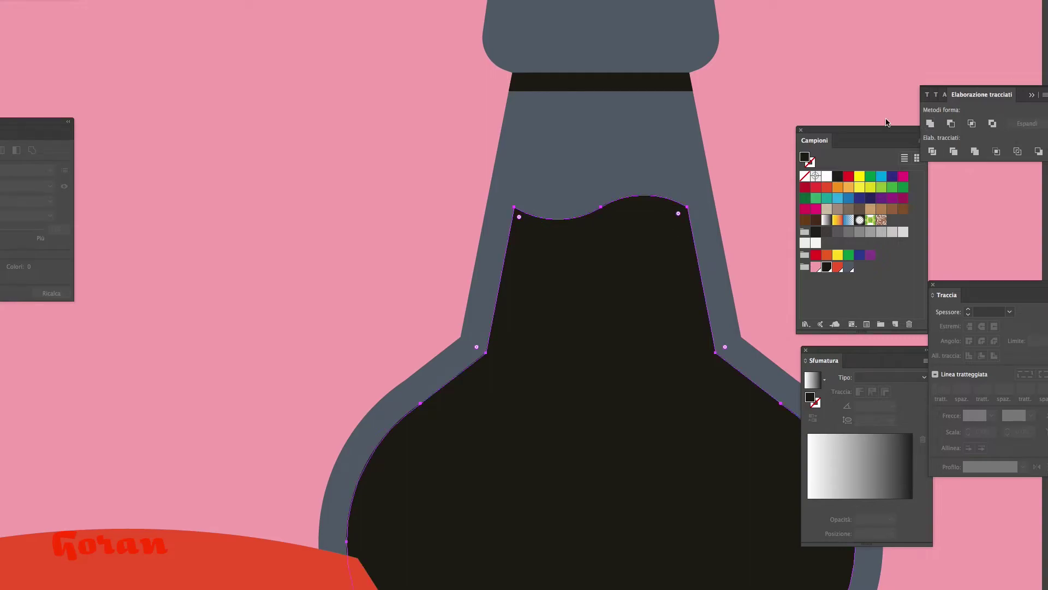
Draw a tall thin white rectangle on the bottle shoulder as a highlight.
key(ctrl+minus)
key(m)
mouse_move(456, 172)
mouse_down()
mouse_move(479, 285)
mouse_move(495, 285)
mouse_up()
key(v)
Taper the white highlight rectangle and round its corners into a capsule streak.
drag(482, 172, 475, 172)
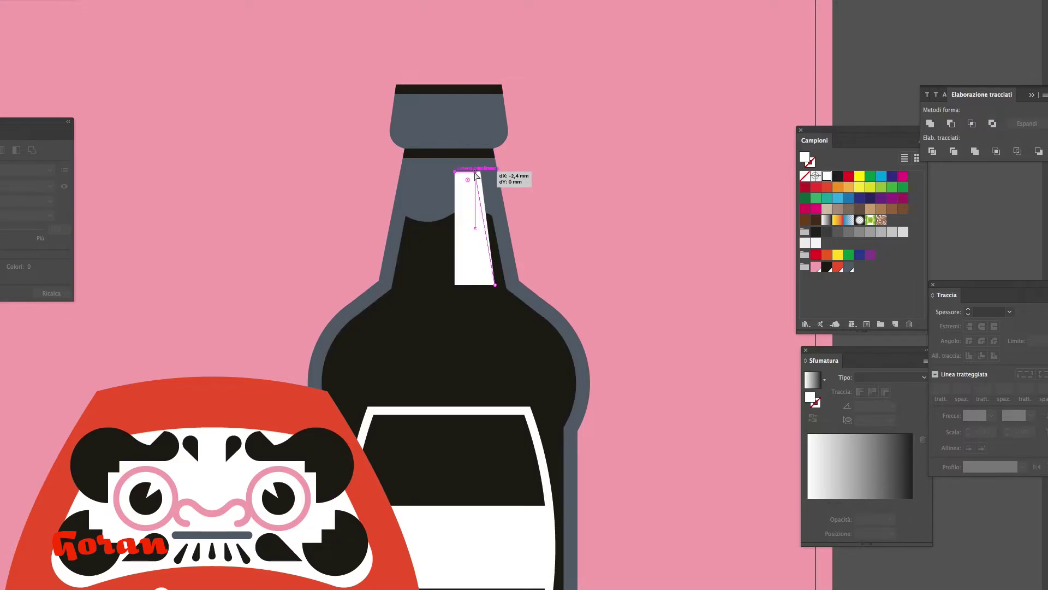
drag(455, 285, 464, 285)
drag(456, 172, 460, 175)
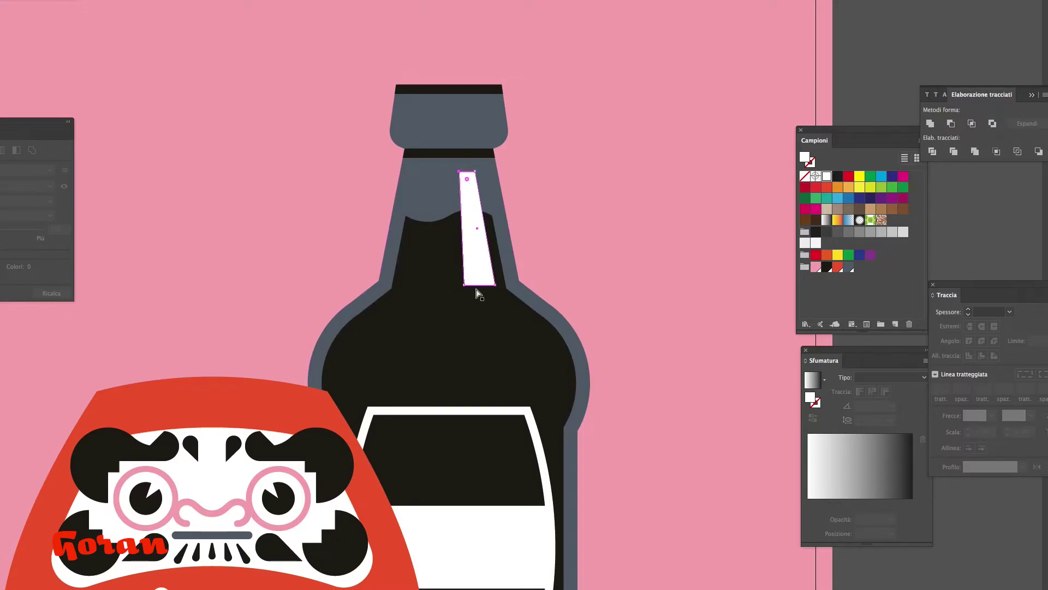
drag(478, 288, 477, 280)
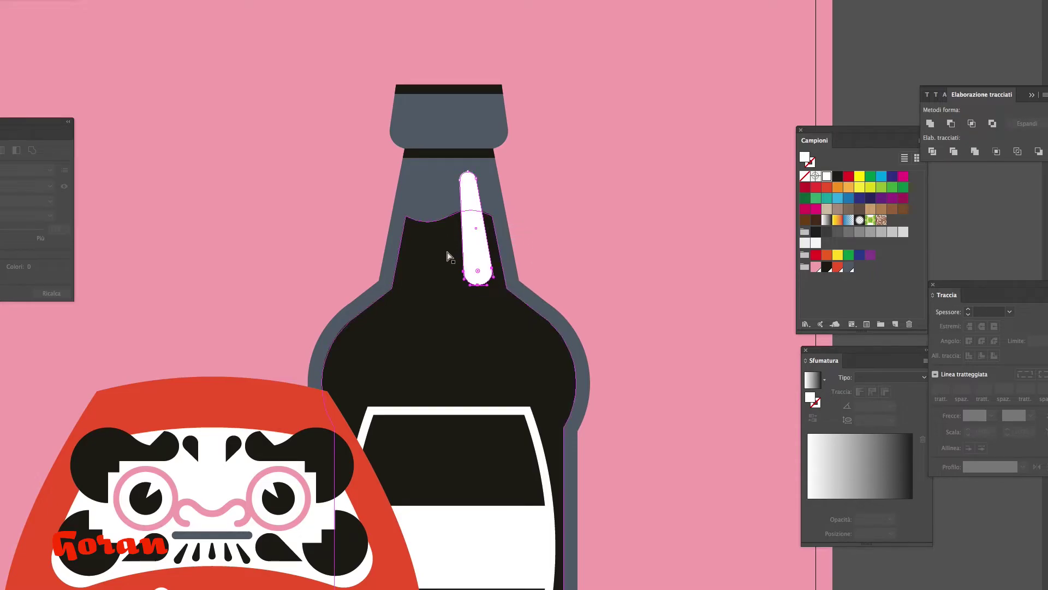
Change the highlight's stacking order and zoom in on the label's Hoppy lettering.
right_click(449, 182)
click(628, 288)
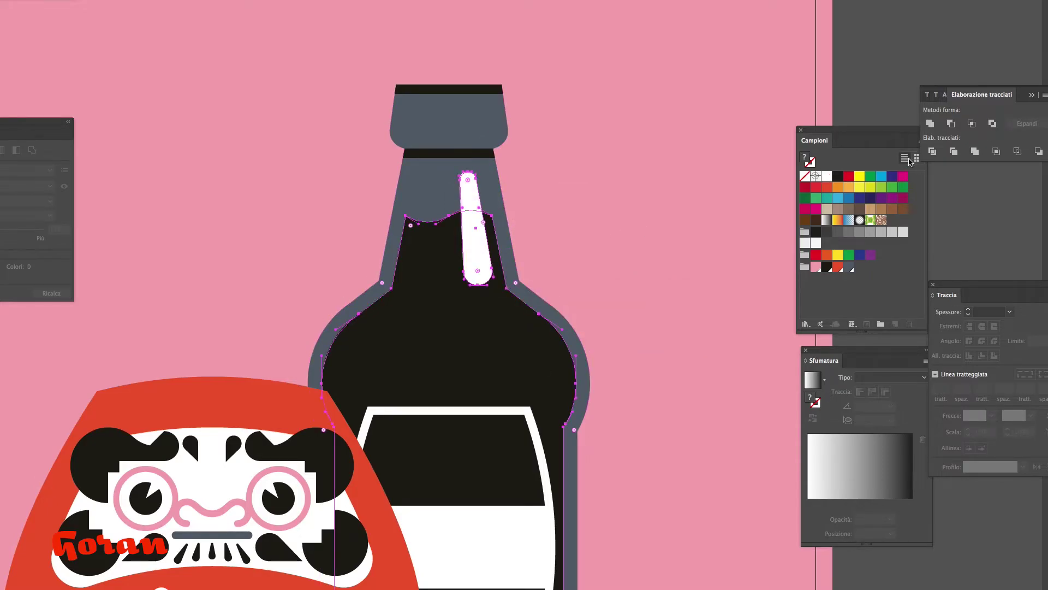
drag(519, 274, 557, 320)
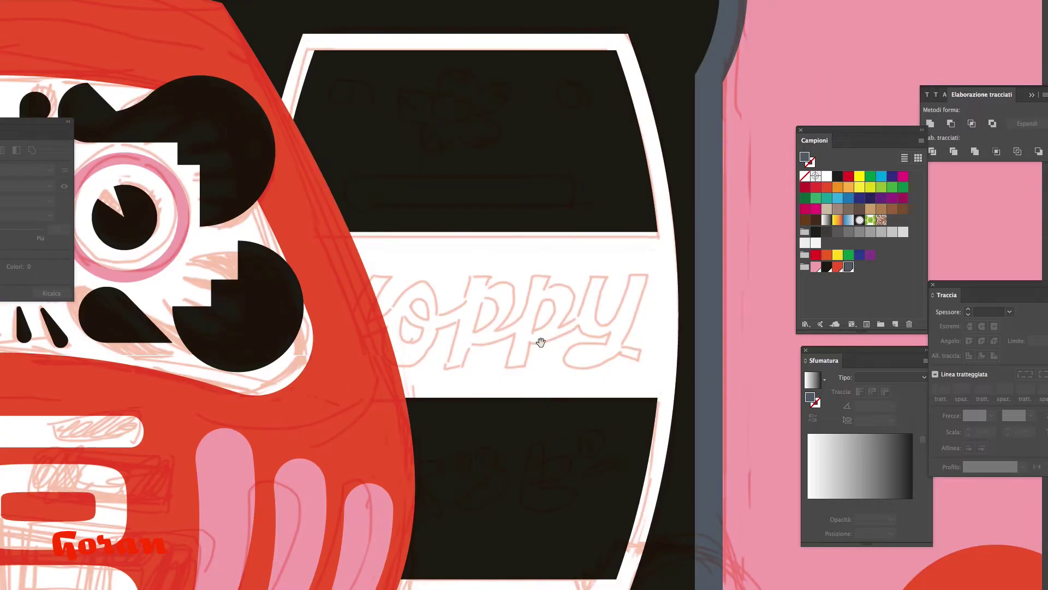
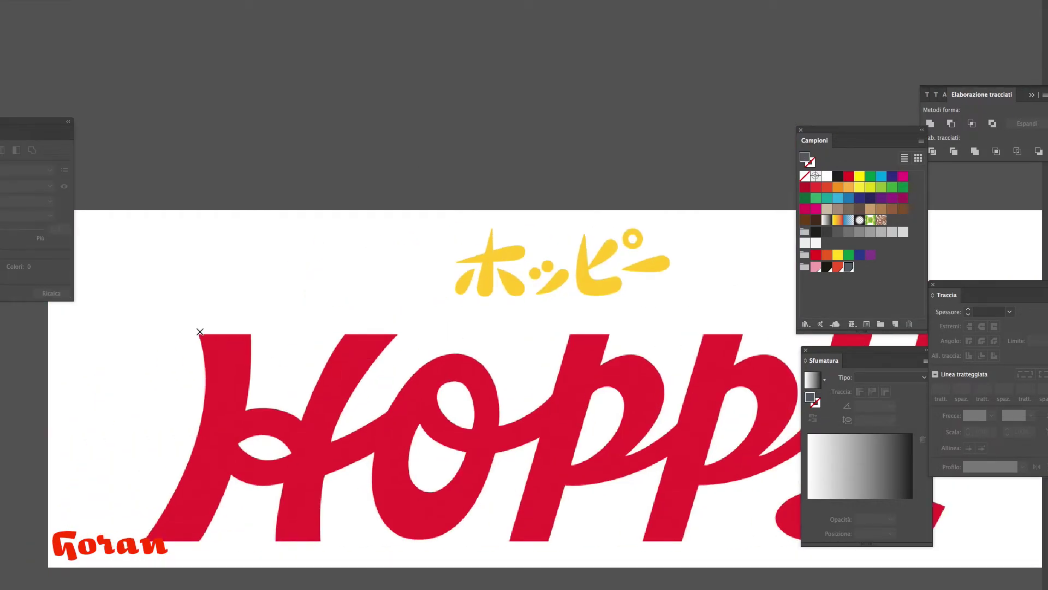
Trace the H's left stem as a closed path with a grey outline.
click(250, 335)
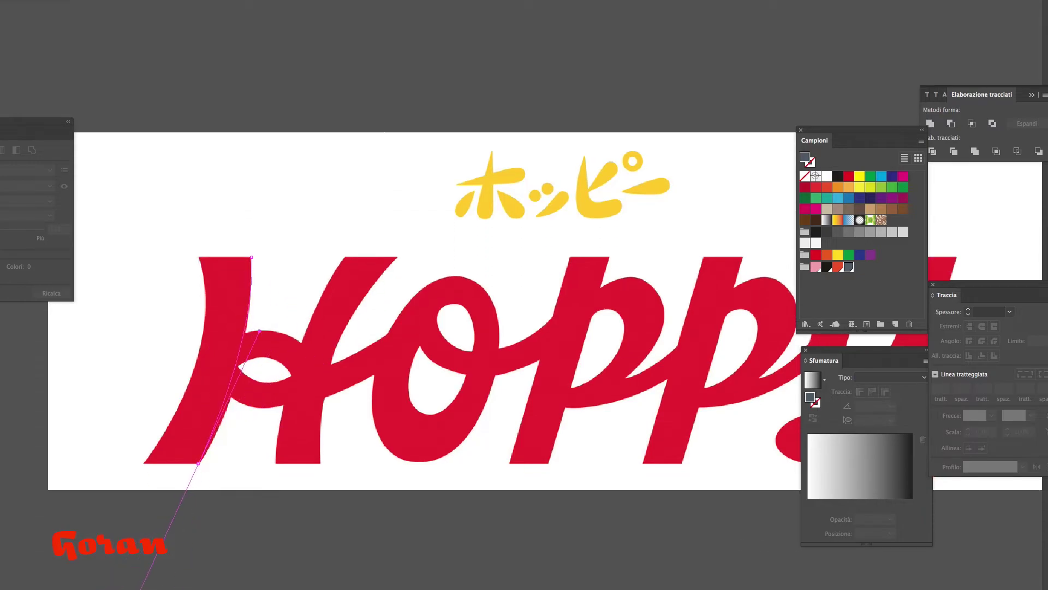
mouse_move(198, 540)
mouse_down()
mouse_move(134, 562)
mouse_move(141, 556)
mouse_up()
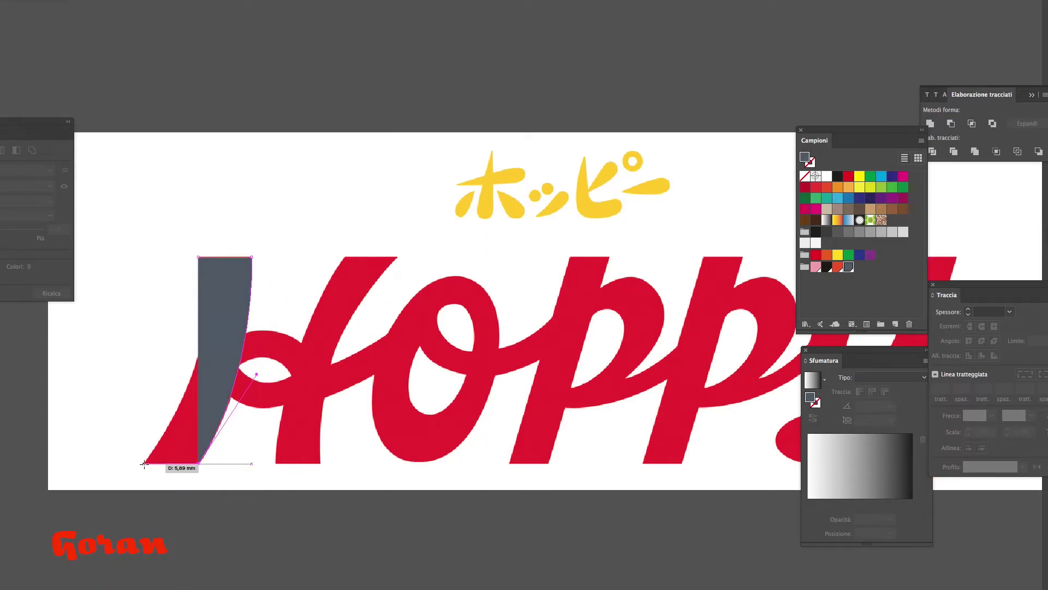
key(shift+x)
drag(206, 306, 209, 235)
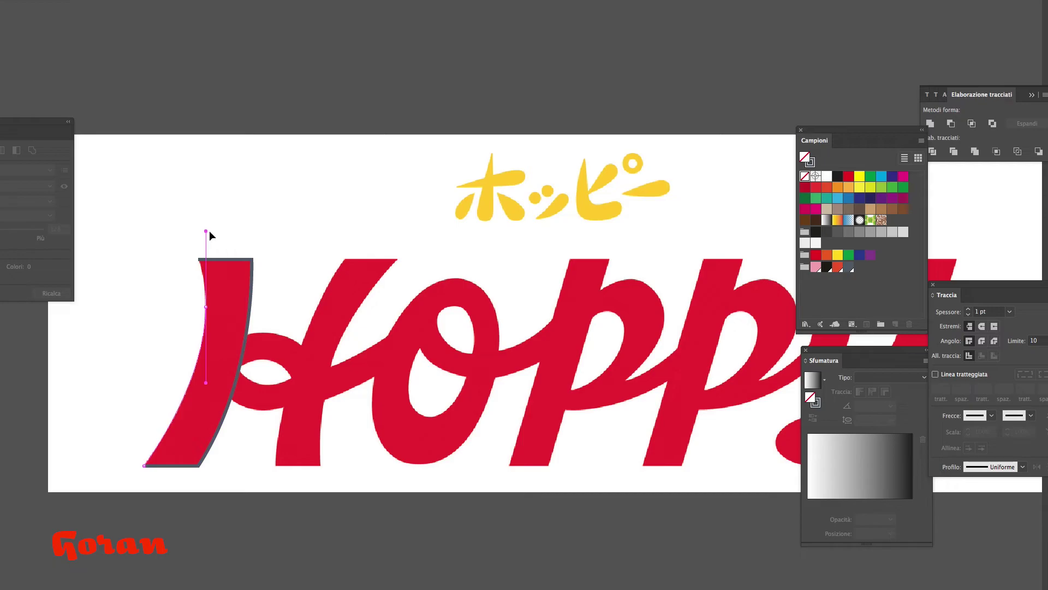
click(158, 193)
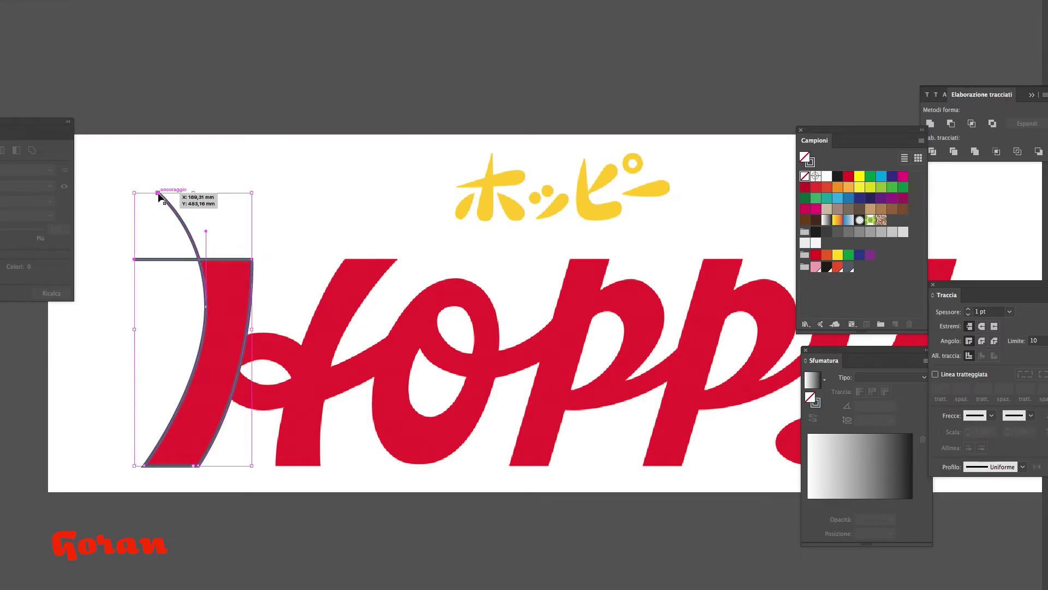
click(134, 260)
drag(122, 154, 229, 224)
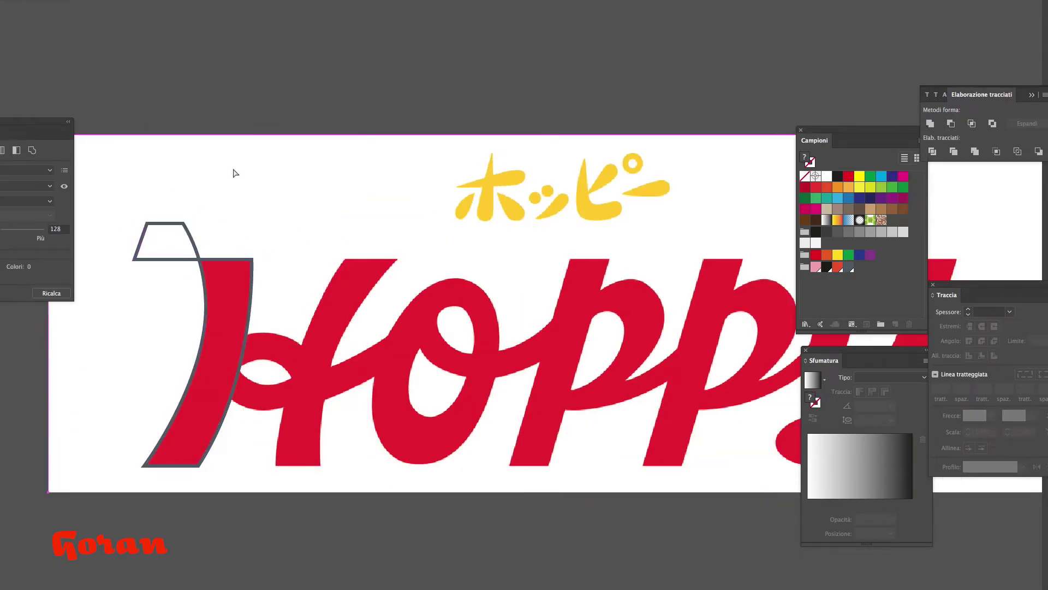
key(cmd+z)
scroll(255, 315, up, 1)
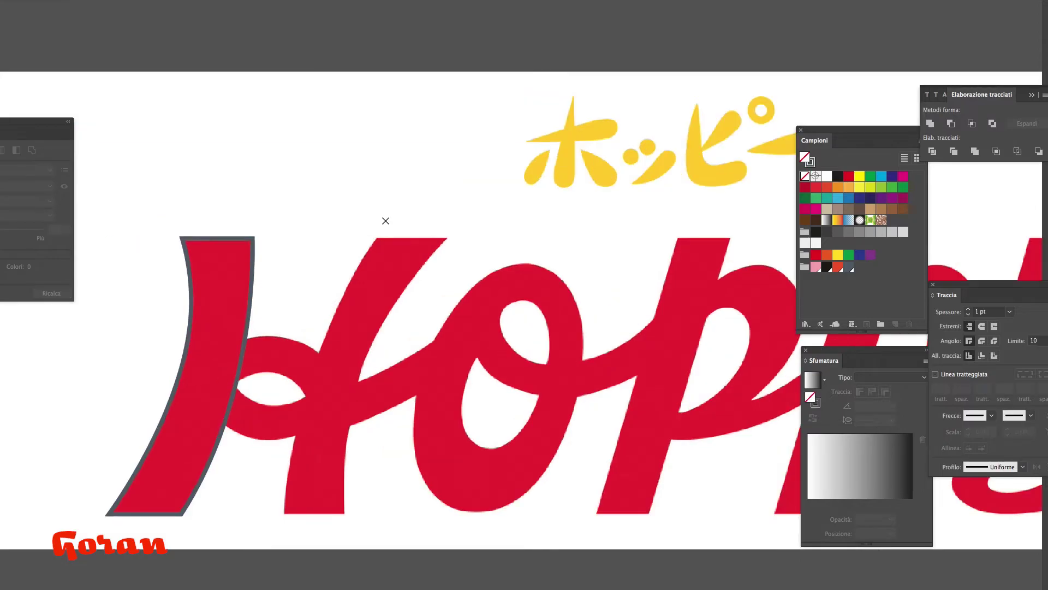
Trace the H's right stem as a closed grey-outlined shape.
click(376, 238)
click(284, 513)
drag(284, 513, 262, 563)
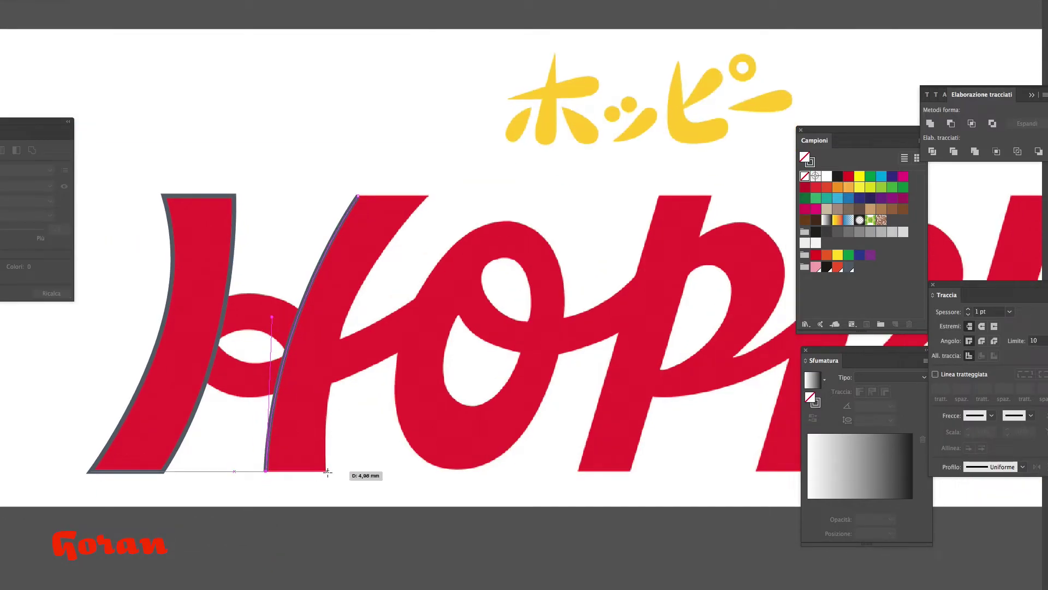
click(326, 471)
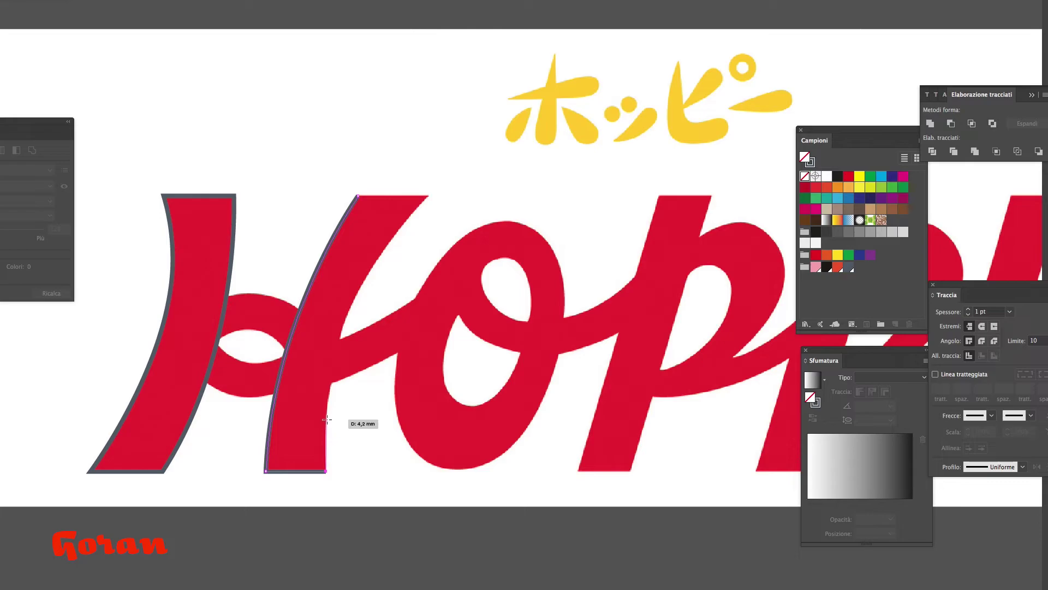
drag(429, 195, 555, 71)
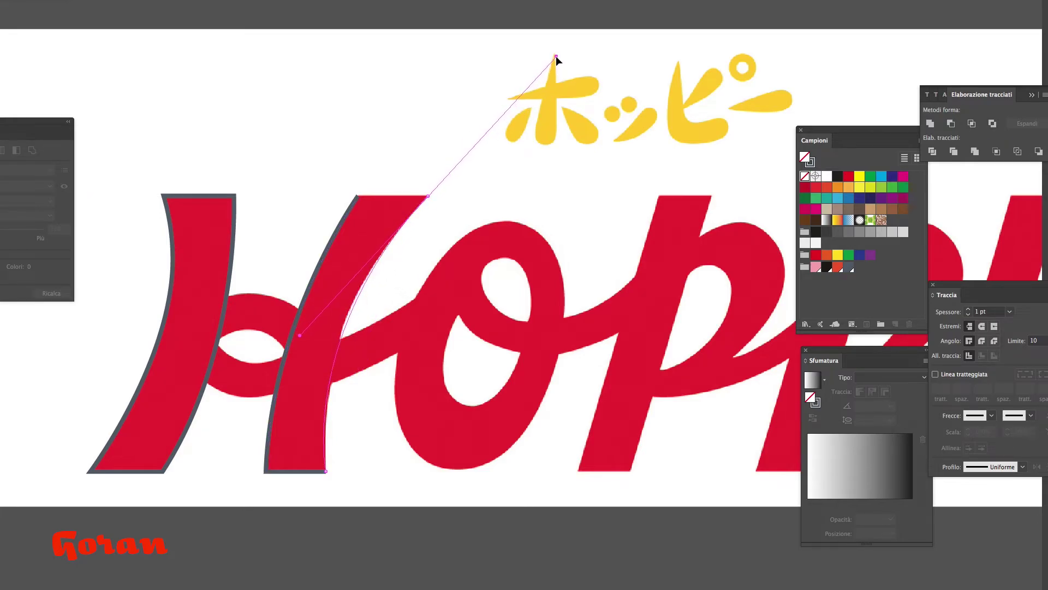
click(428, 195)
click(357, 194)
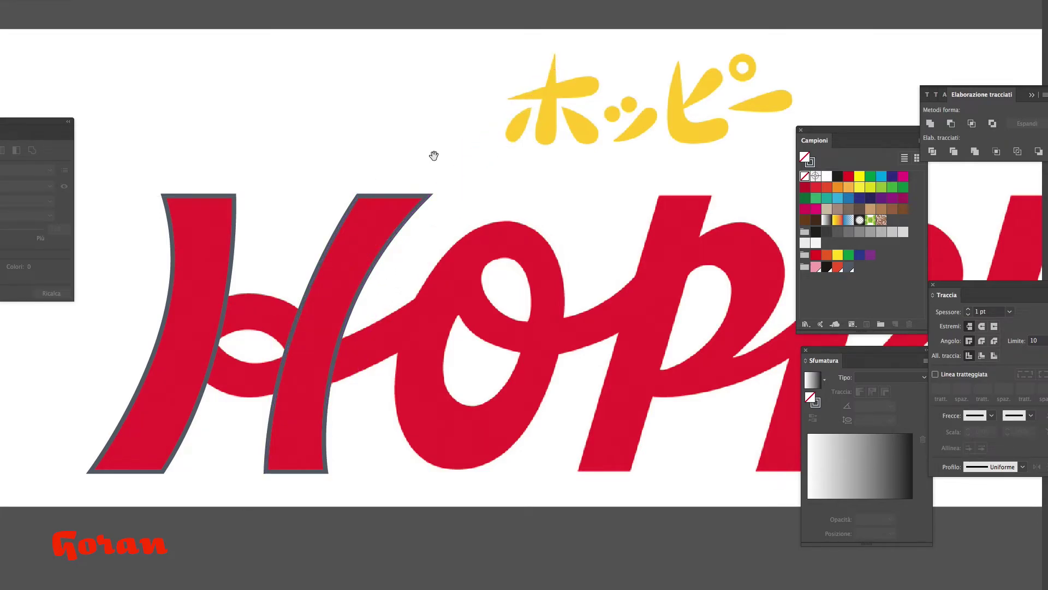
scroll(433, 154, up, 1)
Trace the O's outer edge and refine its lower curves.
drag(482, 235, 434, 236)
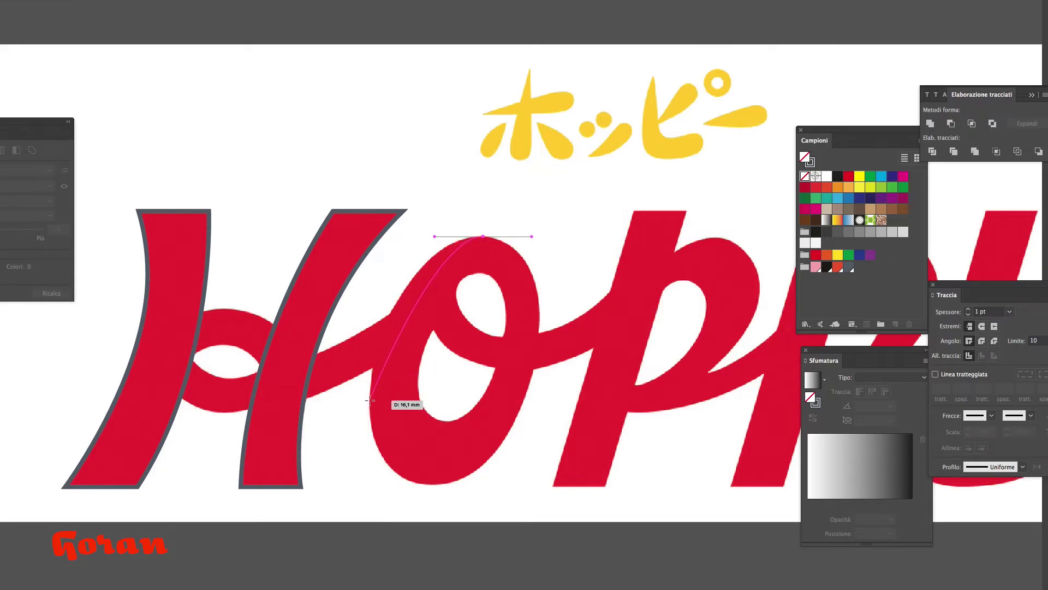
drag(369, 400, 369, 485)
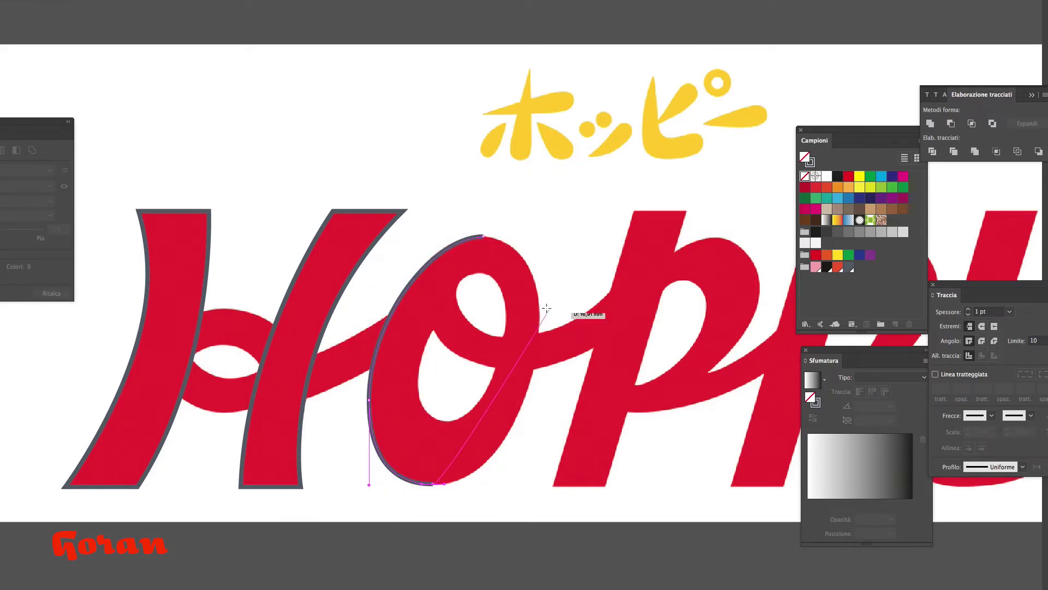
drag(539, 319, 542, 158)
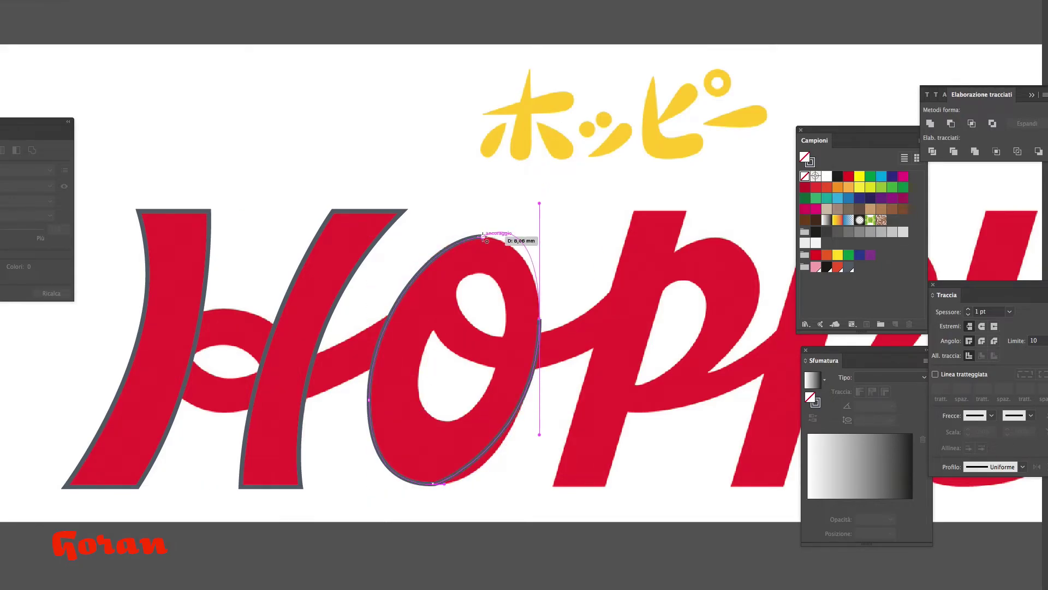
key(ctrl+equal)
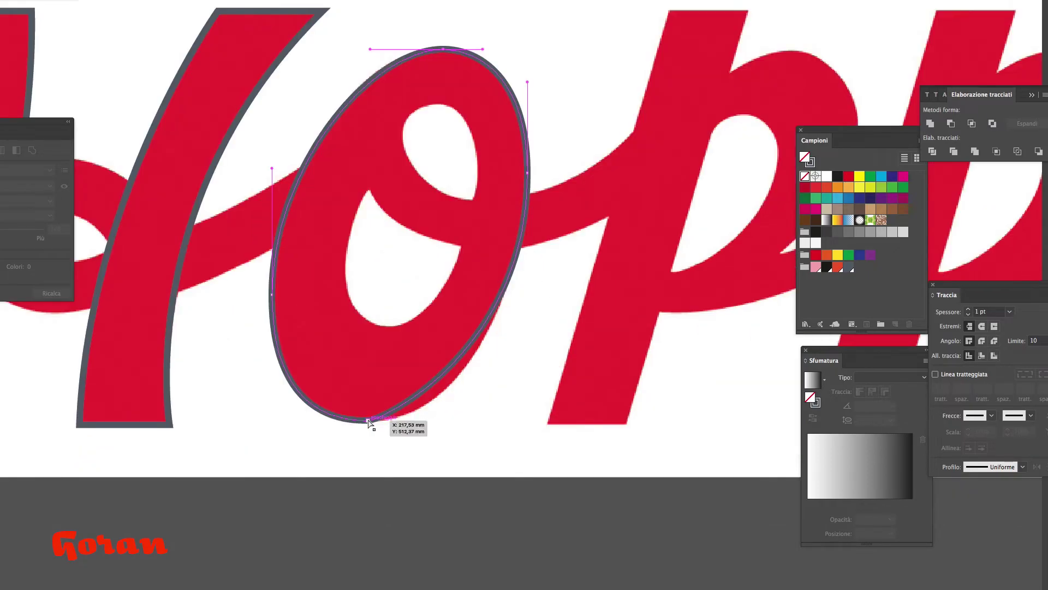
drag(527, 262, 528, 338)
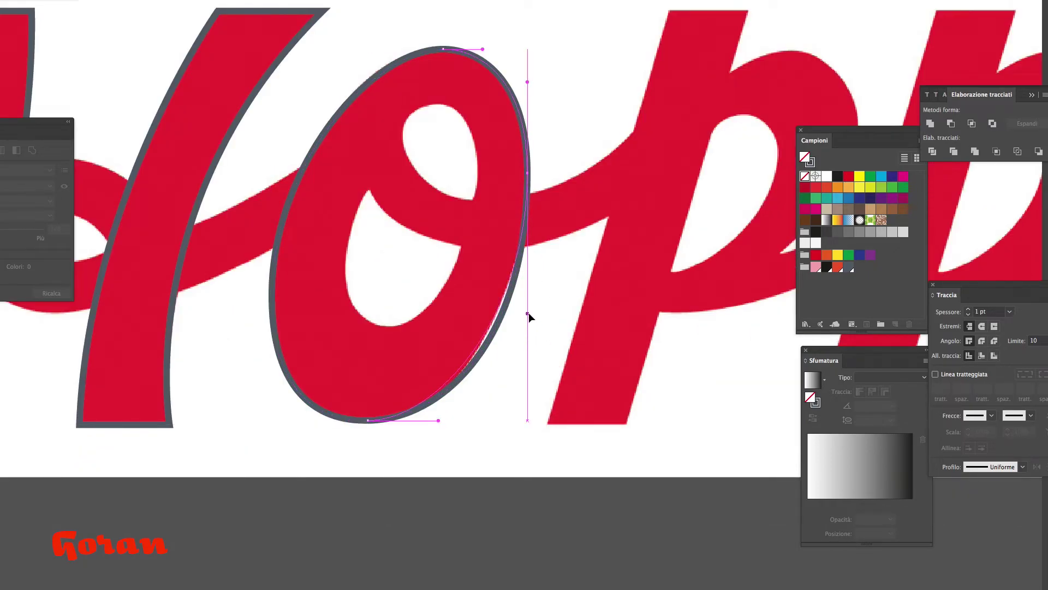
drag(438, 420, 451, 420)
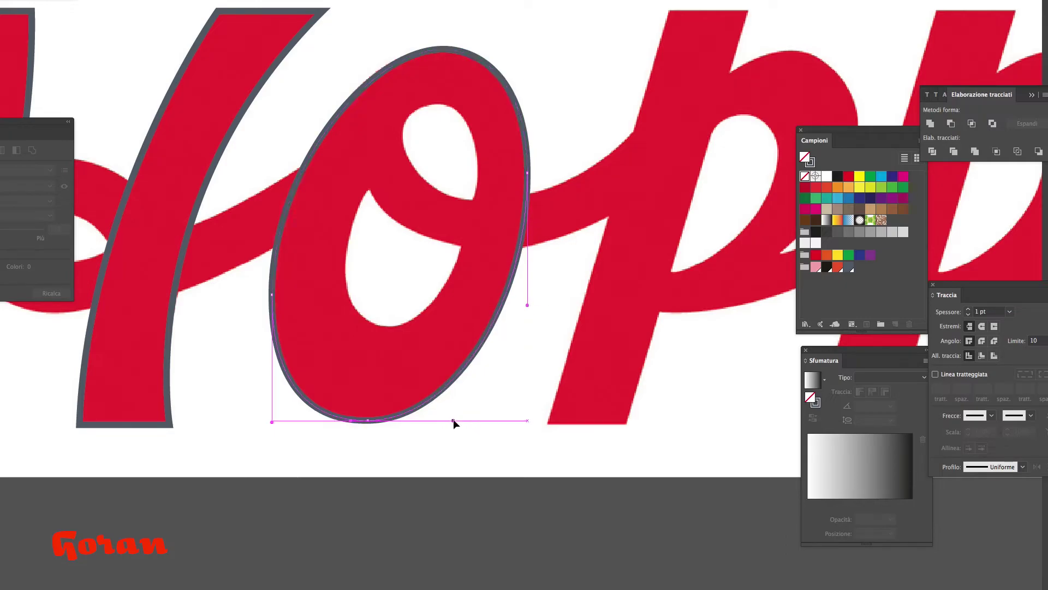
key(ctrl+minus)
key(ctrl+minus)
click(471, 304)
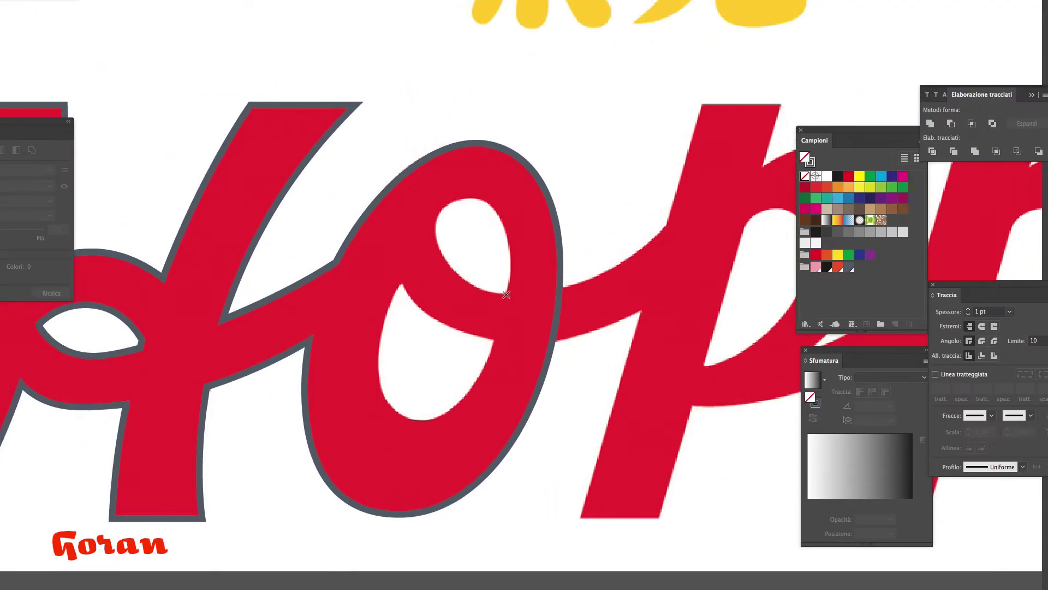
Trace the O's inner counter, refine its curves and give it a grey outline.
click(505, 293)
drag(448, 204, 381, 230)
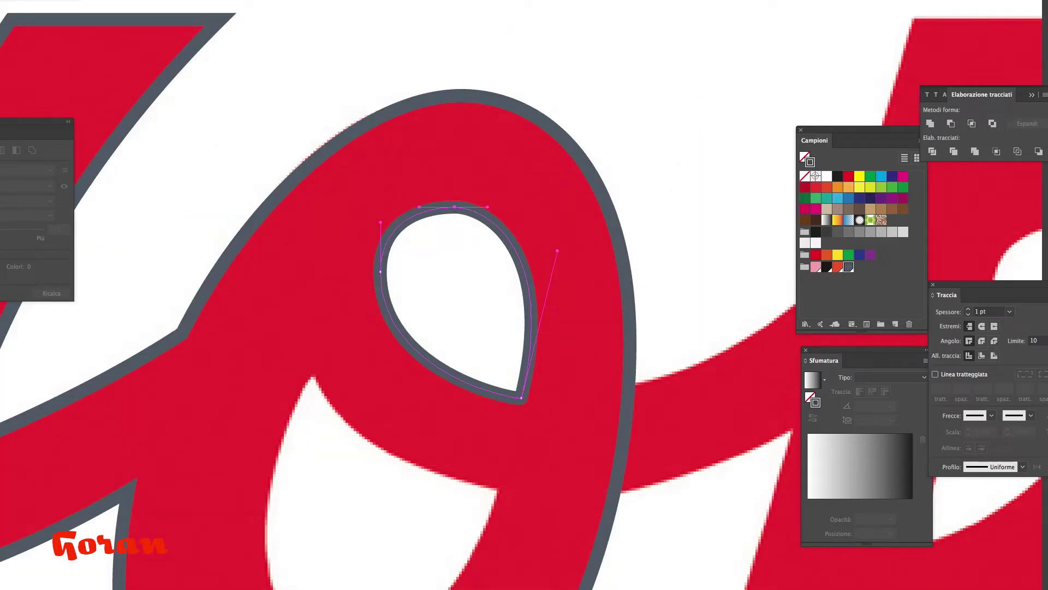
click(454, 207)
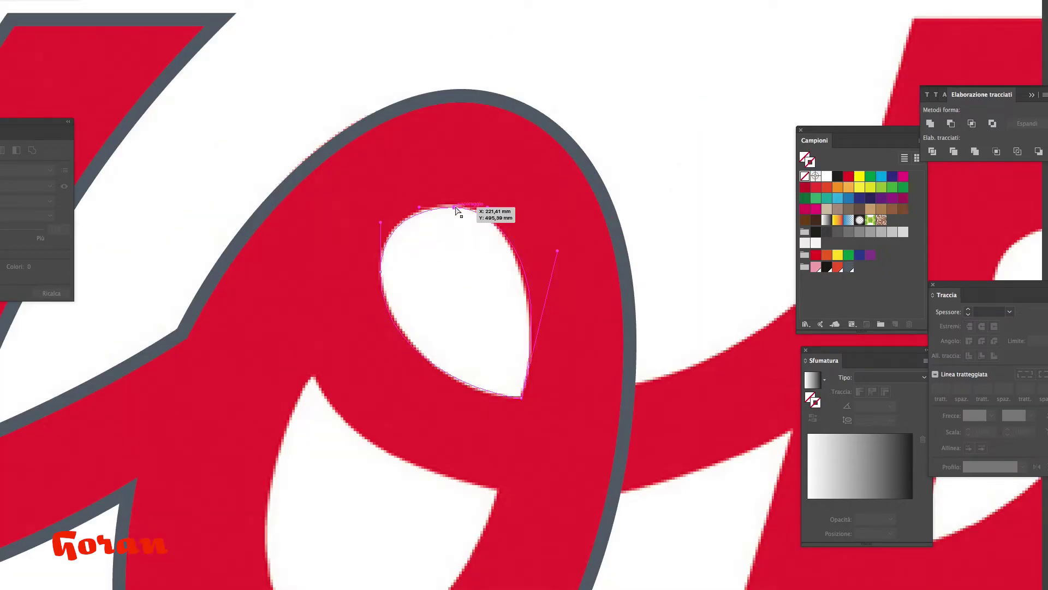
drag(557, 251, 554, 260)
drag(484, 203, 491, 203)
drag(382, 368, 381, 377)
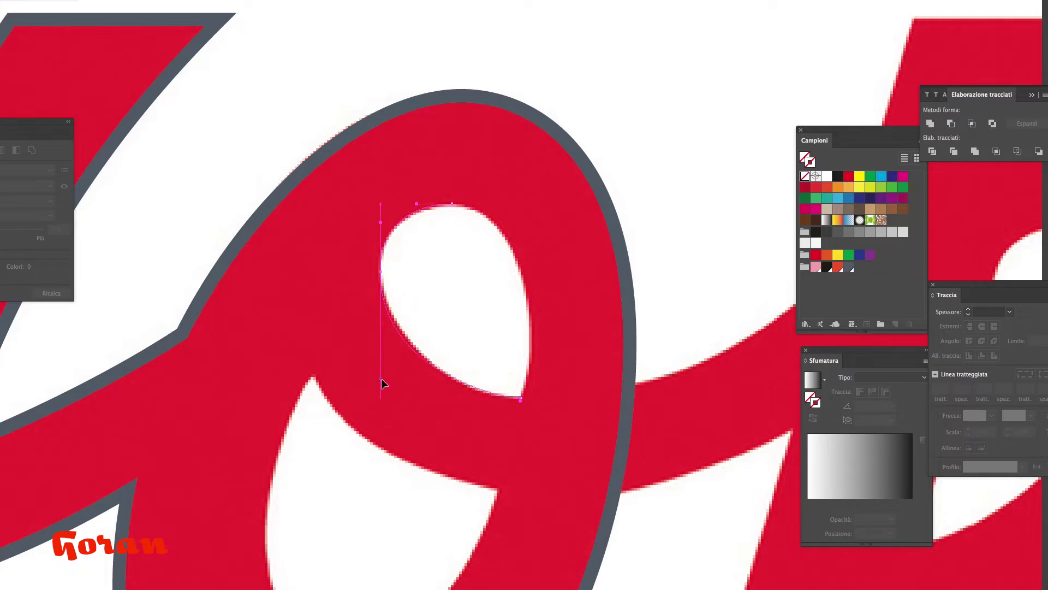
key(ctrl+minus)
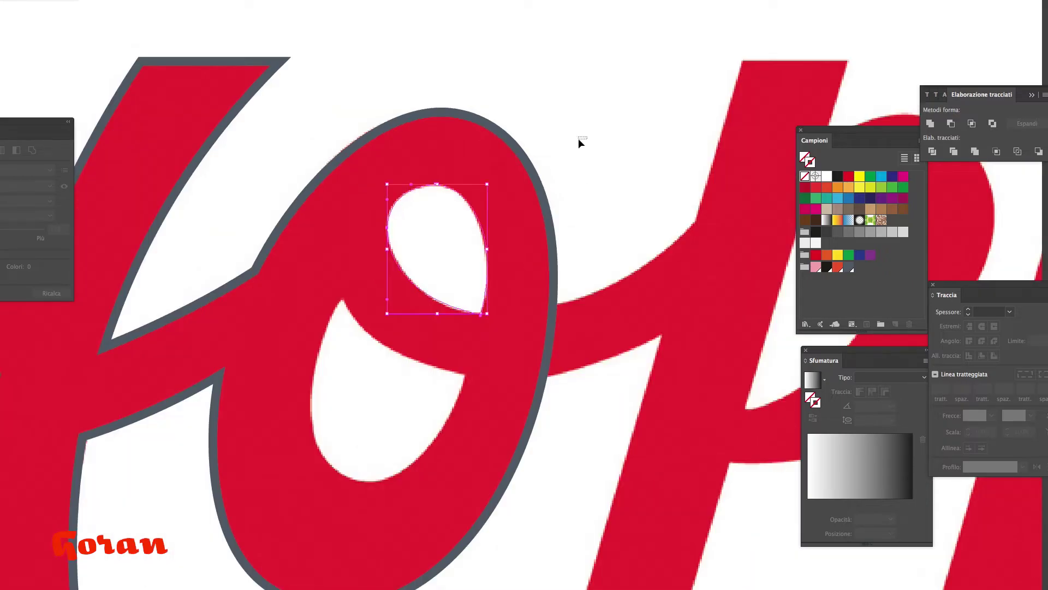
click(579, 141)
key(ctrl+shift+a)
Trace the first P's stem and continue along the edge of its bowl.
alt+click(373, 397)
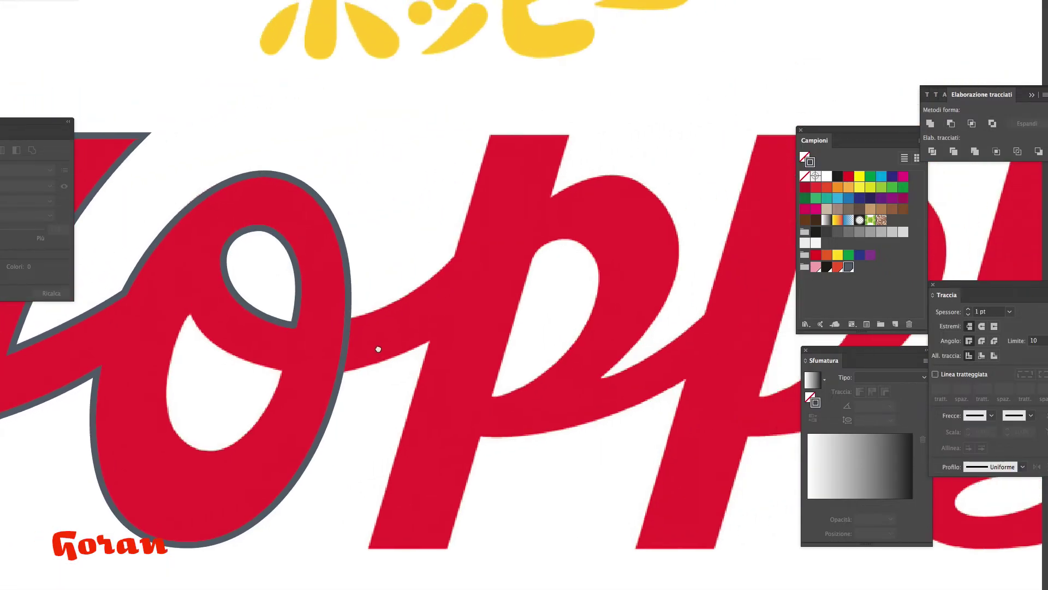
drag(501, 121, 380, 534)
click(462, 536)
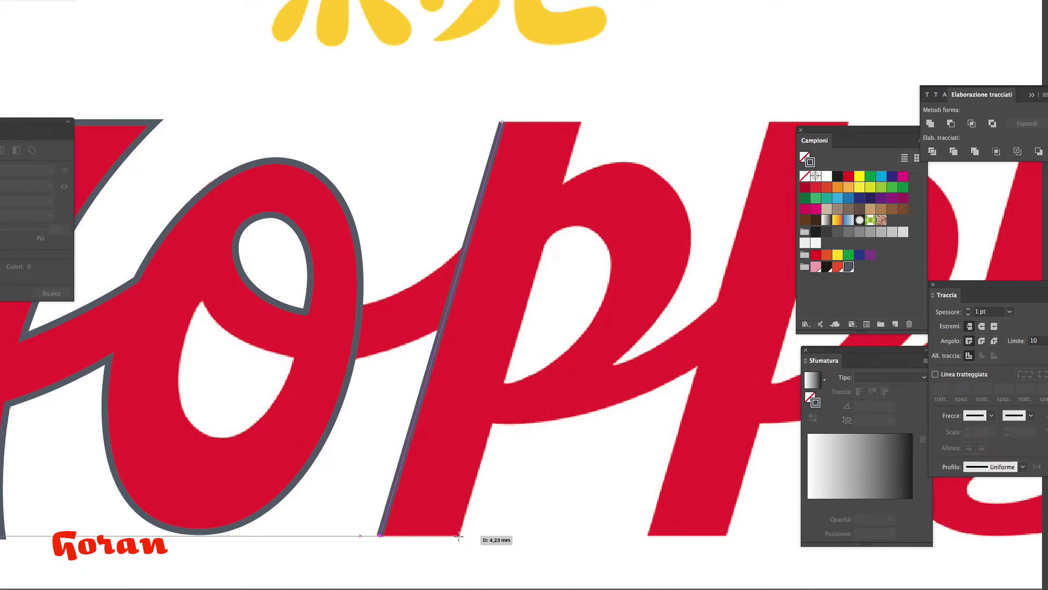
click(583, 120)
click(502, 121)
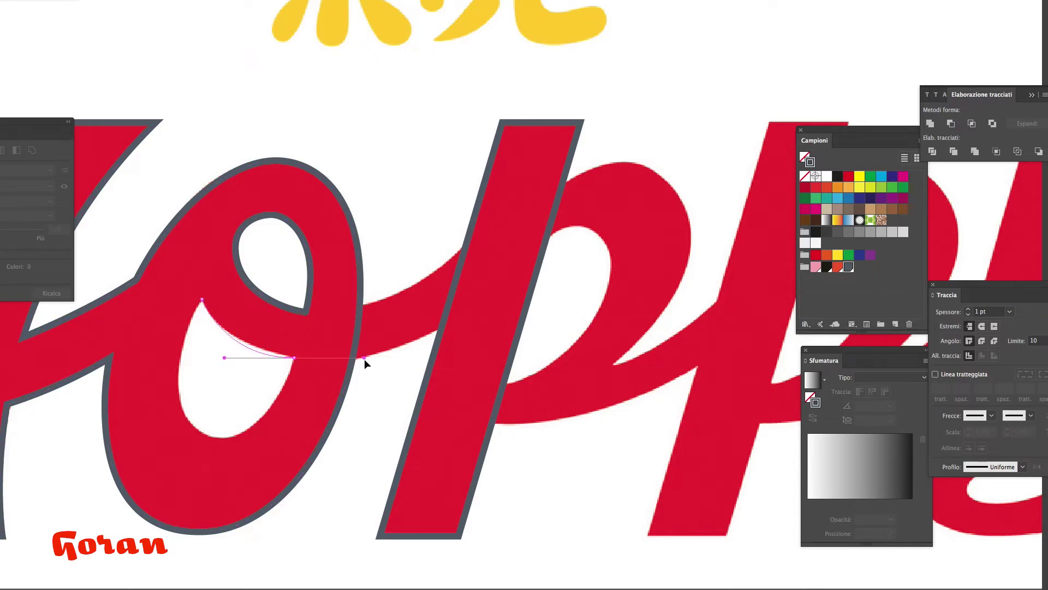
alt+click(294, 358)
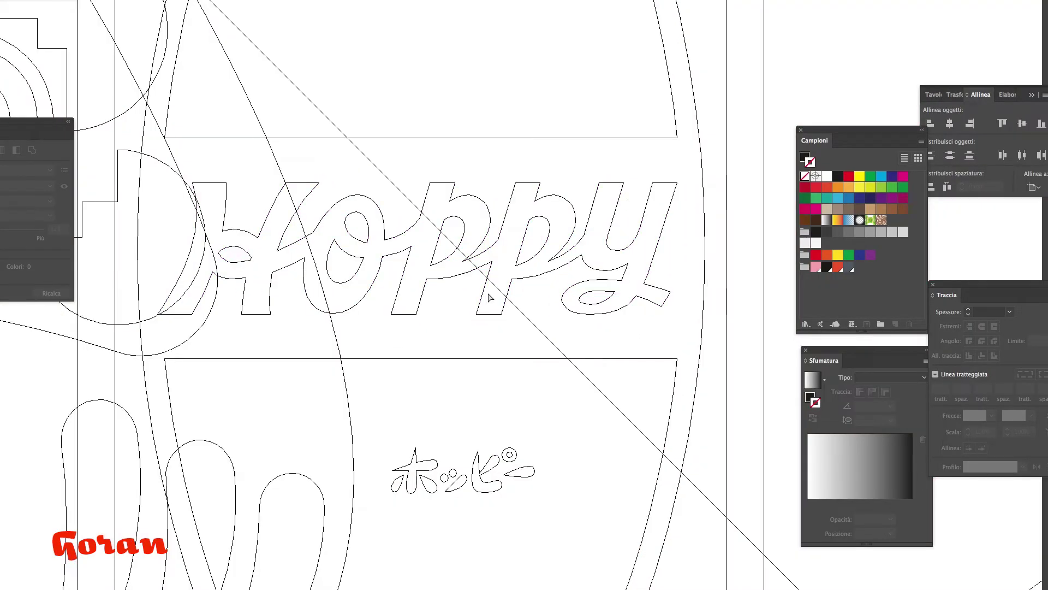
Enlarge the katakana text on the label and nudge it slightly up.
key(ctrl+y)
click(464, 475)
drag(537, 495, 622, 508)
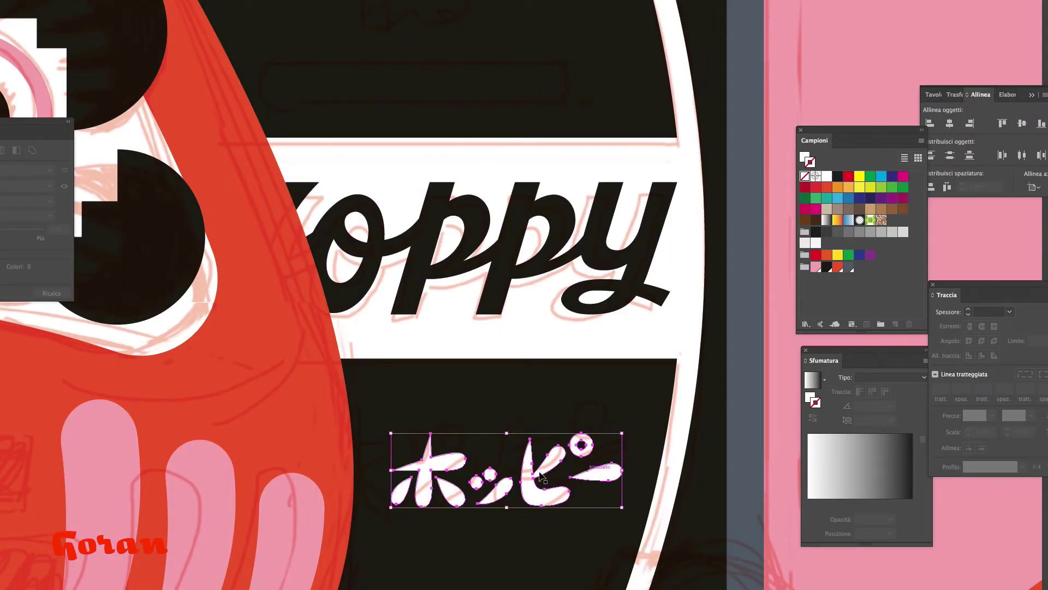
drag(391, 470, 290, 470)
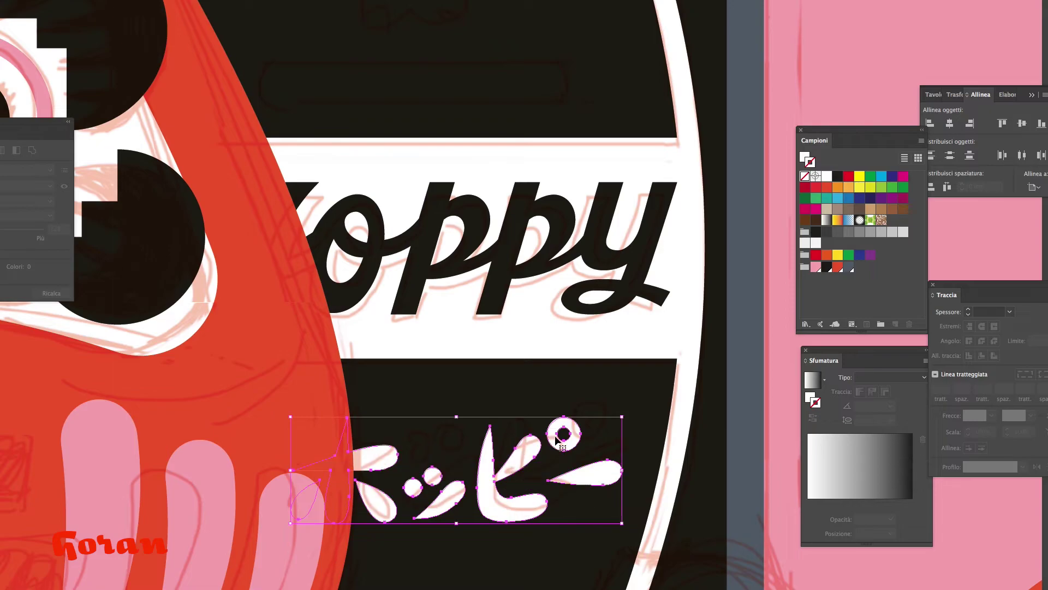
drag(555, 430, 554, 426)
Draw a white rounded pill-shaped mouth bar on the dark upper label.
key(ctrl+0)
scroll(519, 317, up, 3)
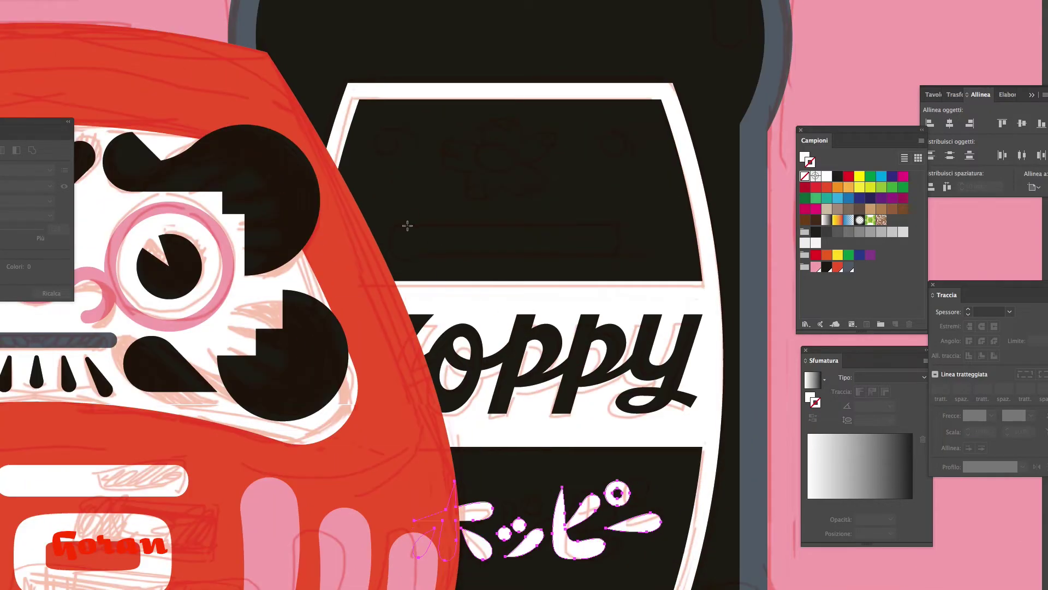
drag(411, 223, 602, 253)
key(v)
drag(539, 247, 578, 246)
key(ctrl+shift+a)
scroll(478, 342, up, 2)
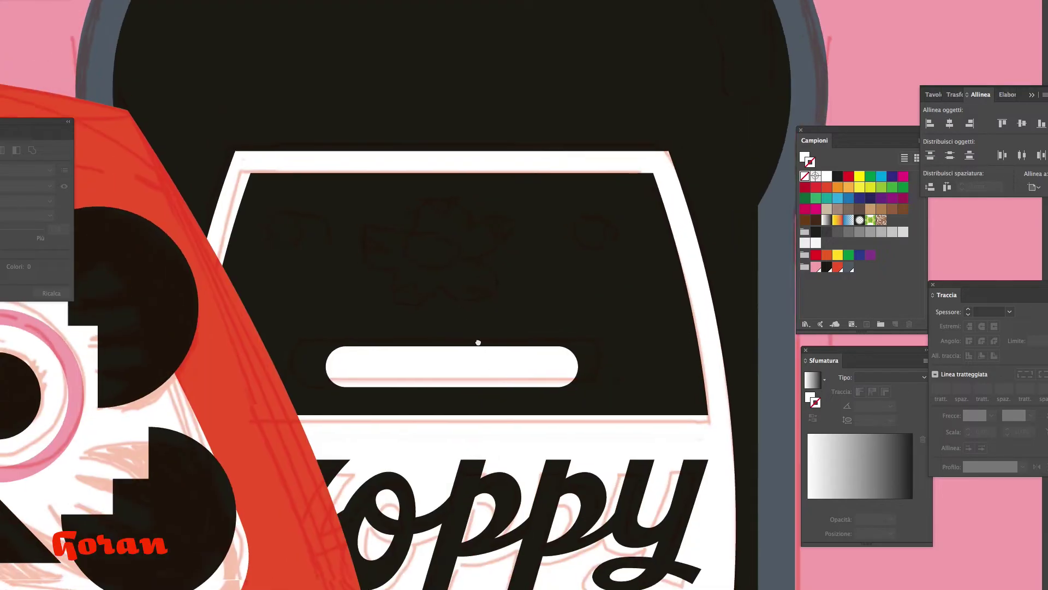
scroll(478, 342, up, 1)
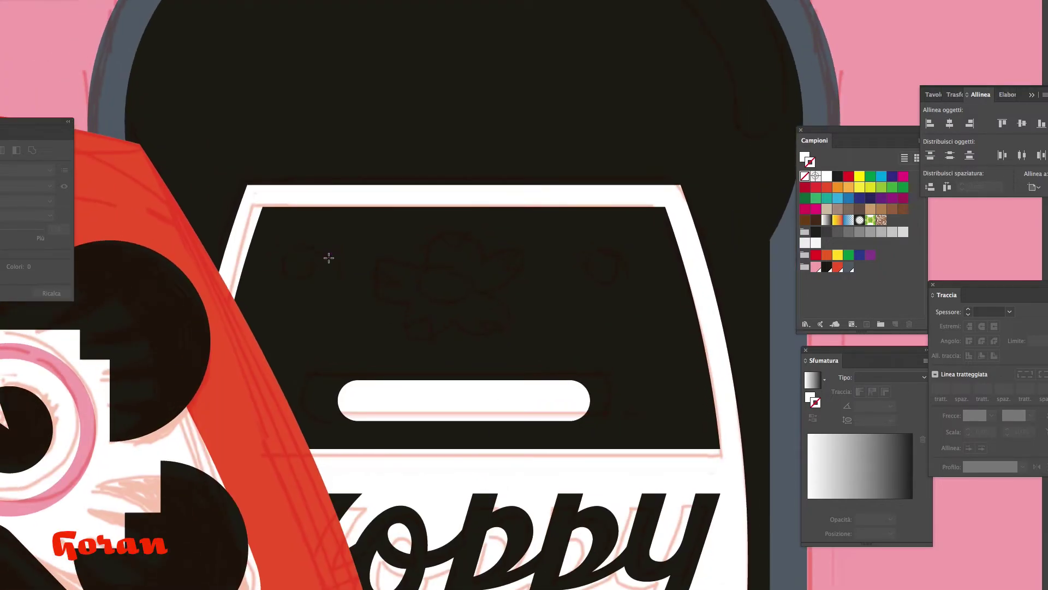
Draw a white dot eye and move a pill copy up to the bottle top.
drag(325, 262, 347, 284)
key(ctrl+y)
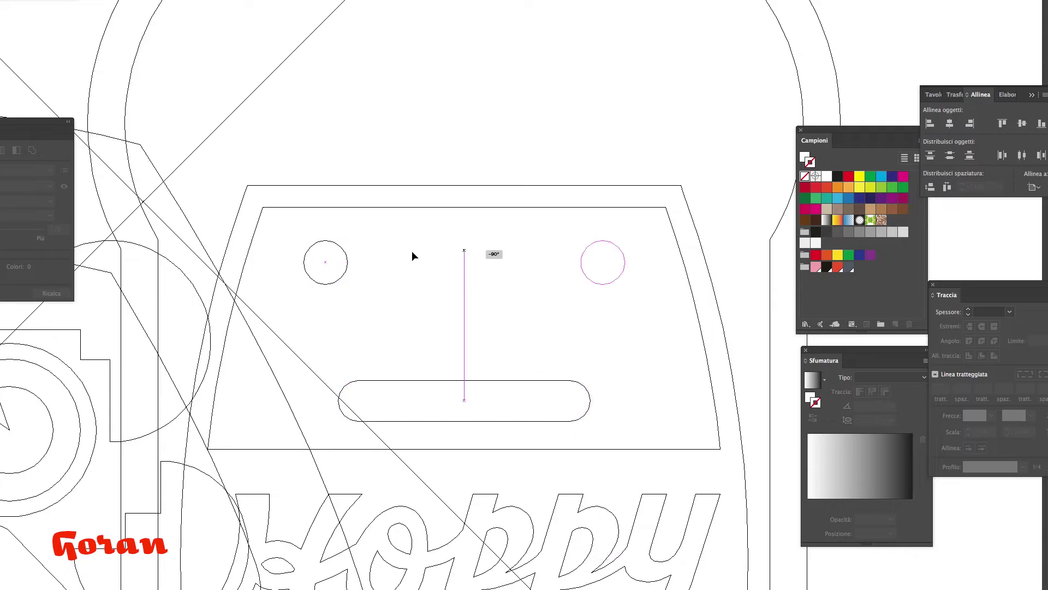
key(ctrl+y)
scroll(413, 256, down, 3)
mouse_move(427, 510)
mouse_down()
mouse_move(438, 219)
mouse_move(420, 178)
mouse_up()
key(ctrl+y)
Widen the pill at the bottle top and place a white circle behind the cap.
drag(575, 130, 517, 187)
drag(535, 187, 568, 176)
key(ctrl+y)
scroll(627, 236, down, 2)
key(l)
drag(341, 214, 467, 89)
right_click(577, 232)
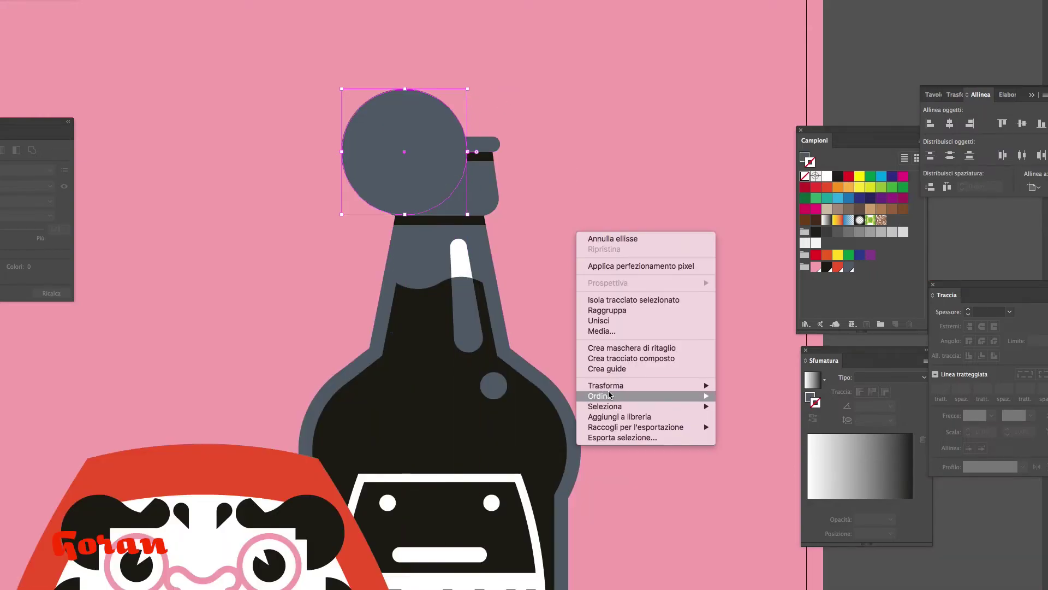
mouse_move(606, 396)
click(734, 426)
drag(468, 151, 486, 155)
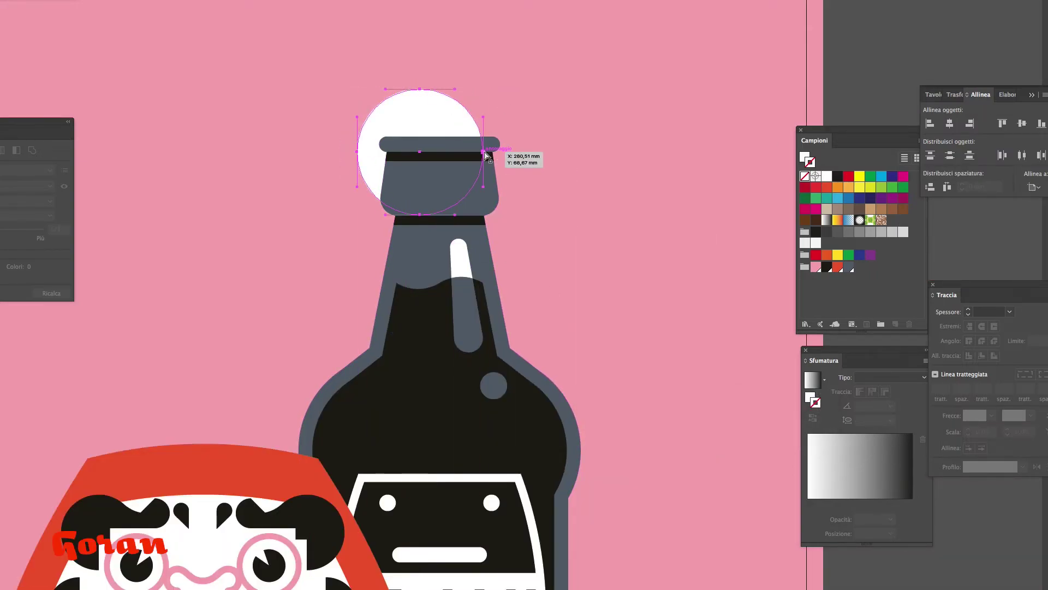
drag(358, 156, 343, 152)
Add more white foam circles around the cap and bottle neck.
key(l)
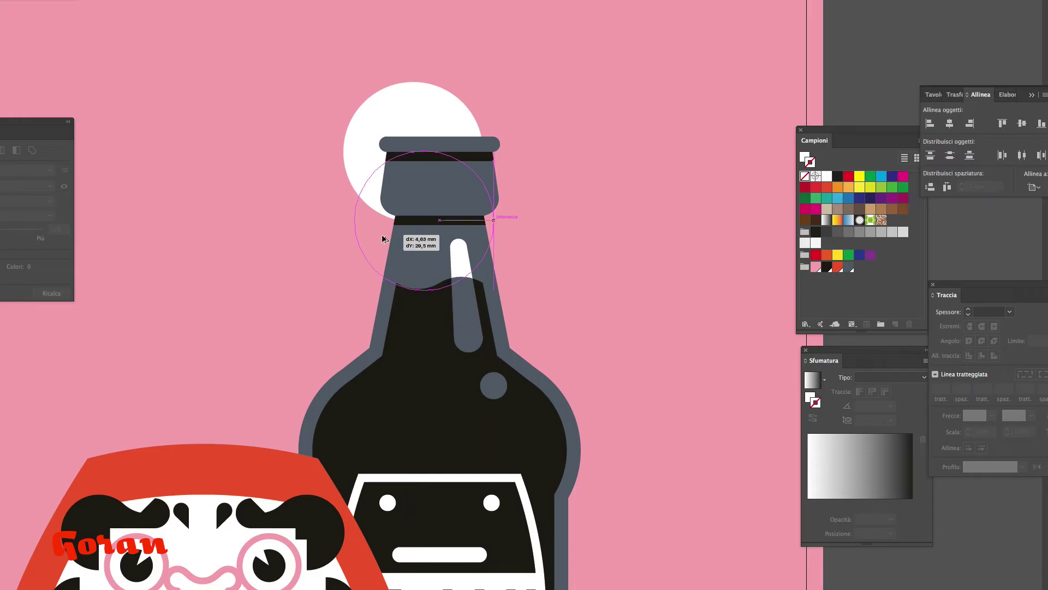
drag(397, 220, 438, 217)
key(ctrl+0)
key(ctrl+plus)
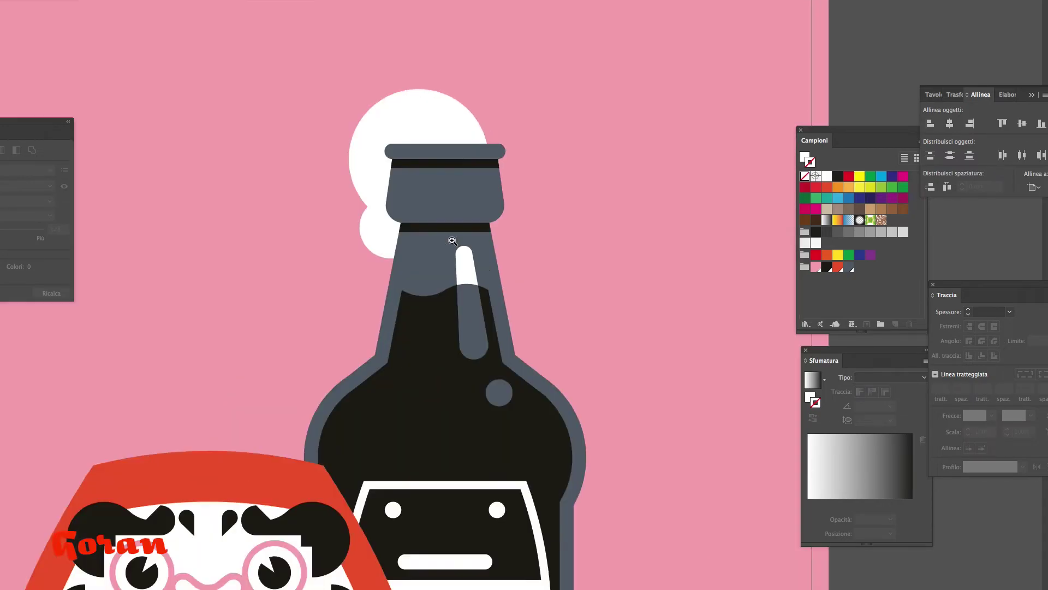
click(314, 275)
drag(438, 260, 509, 260)
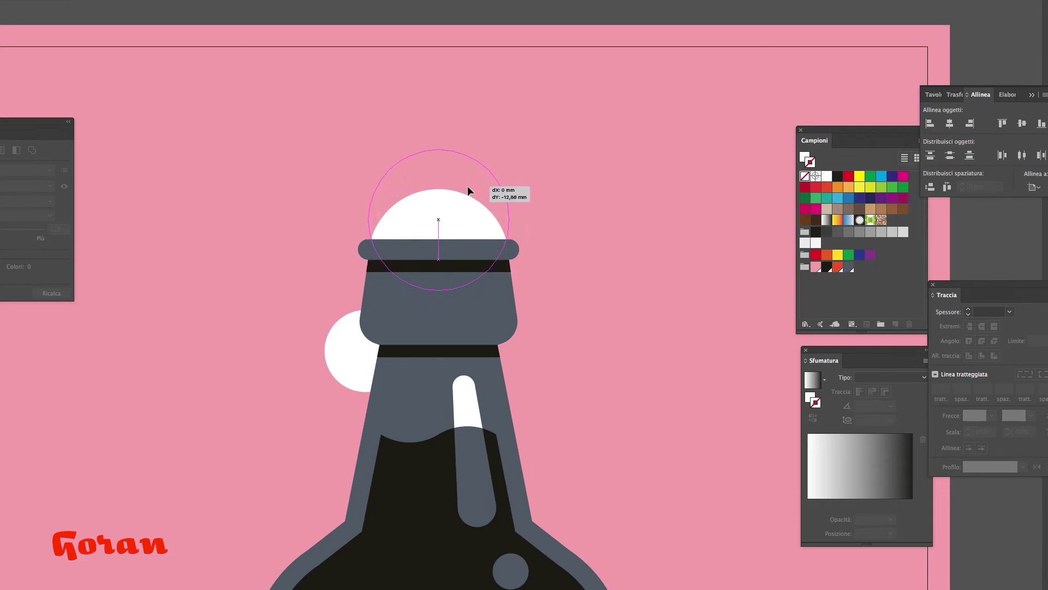
drag(509, 259, 468, 189)
drag(365, 271, 427, 268)
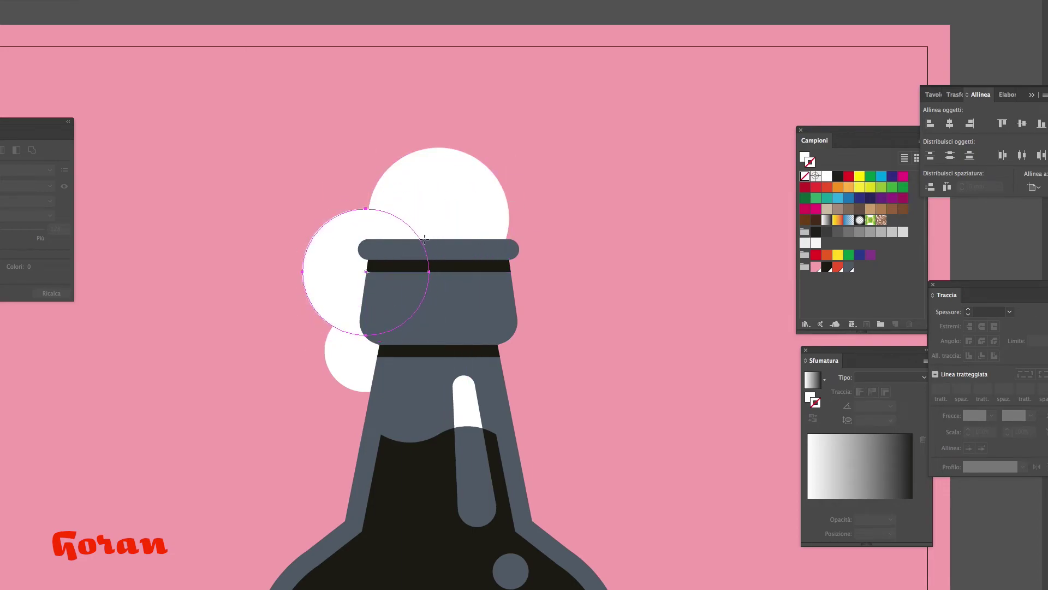
mouse_move(404, 350)
mouse_down()
mouse_move(470, 342)
mouse_move(358, 366)
mouse_up()
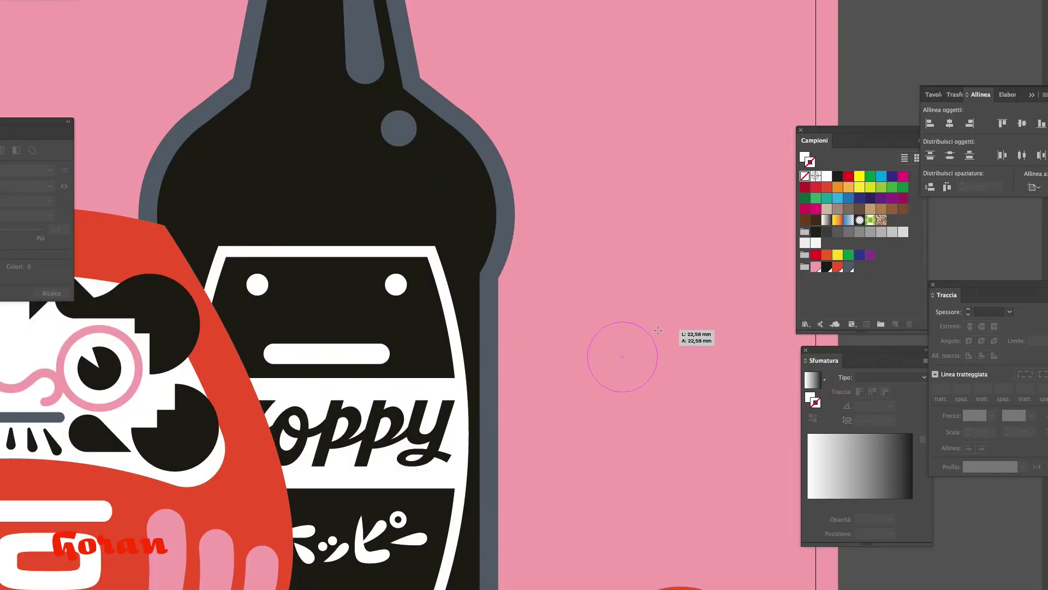
Overlap two circles and intersect them into an almond petal shape.
mouse_move(618, 371)
mouse_down()
mouse_move(654, 371)
mouse_move(639, 318)
mouse_up()
click(1007, 94)
click(972, 123)
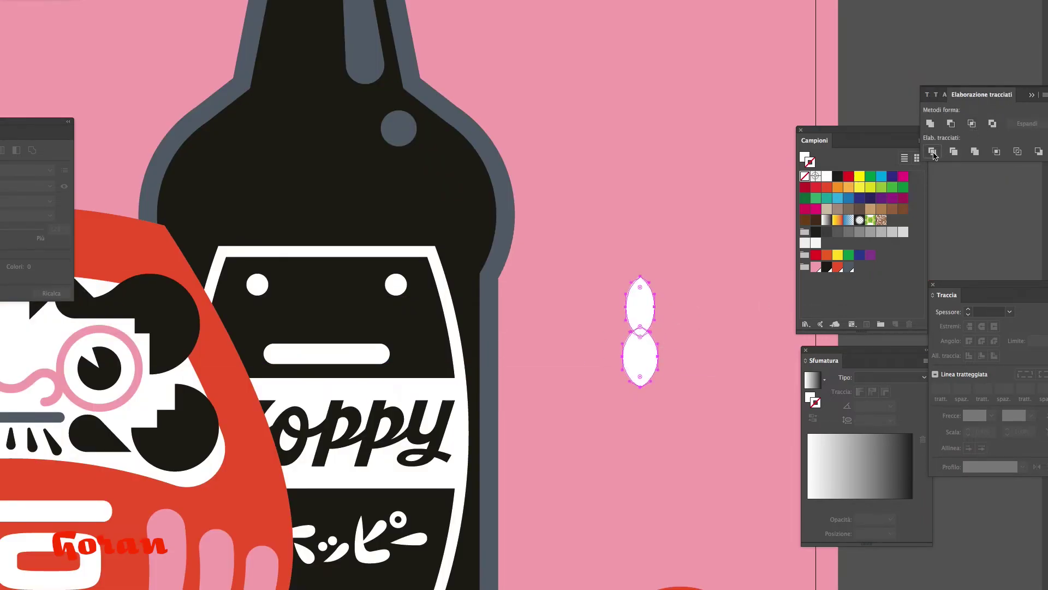
Rotate petal copies by 72° into a five-petal flower with a black centre circle.
alt+click(641, 385)
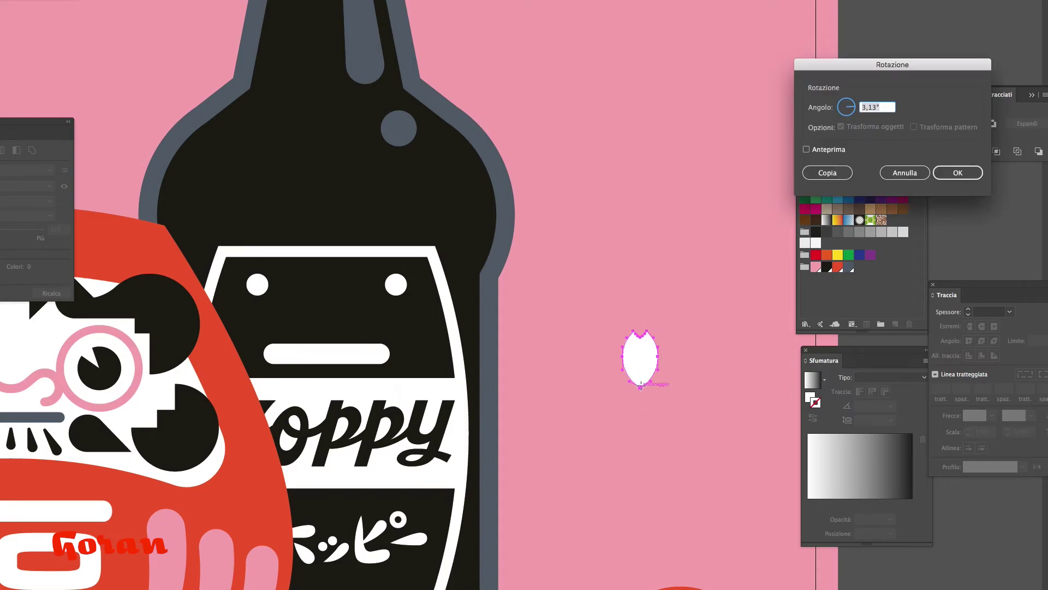
key(alt+Return)
key(ctrl+d)
key(ctrl+d)
key(ctrl+d)
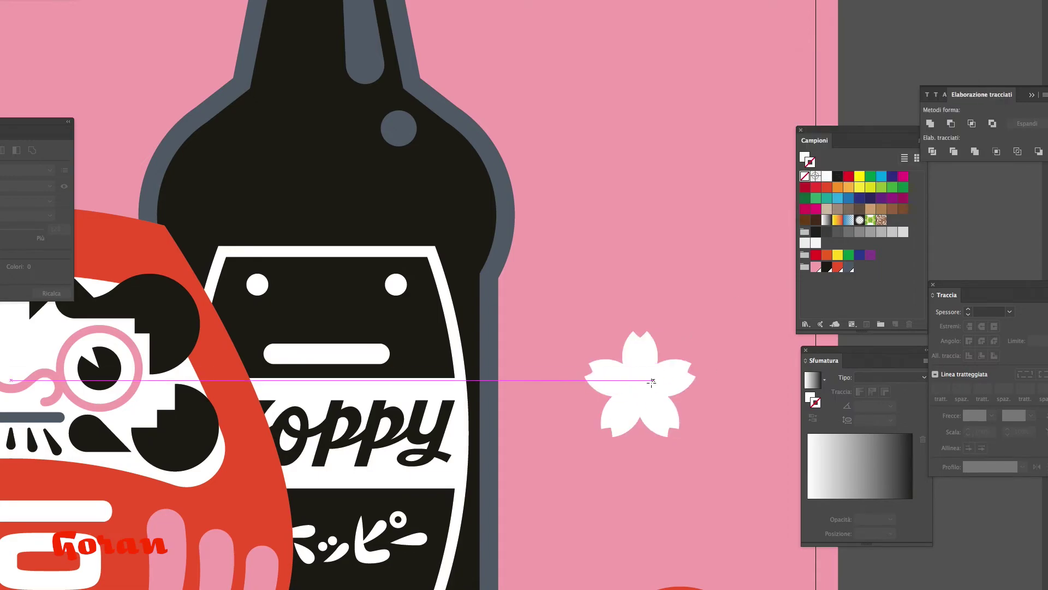
drag(651, 381, 628, 399)
Move the sakura flower onto the bottle label.
key(v)
drag(731, 299, 577, 430)
drag(651, 405, 335, 324)
key(ctrl+shift+a)
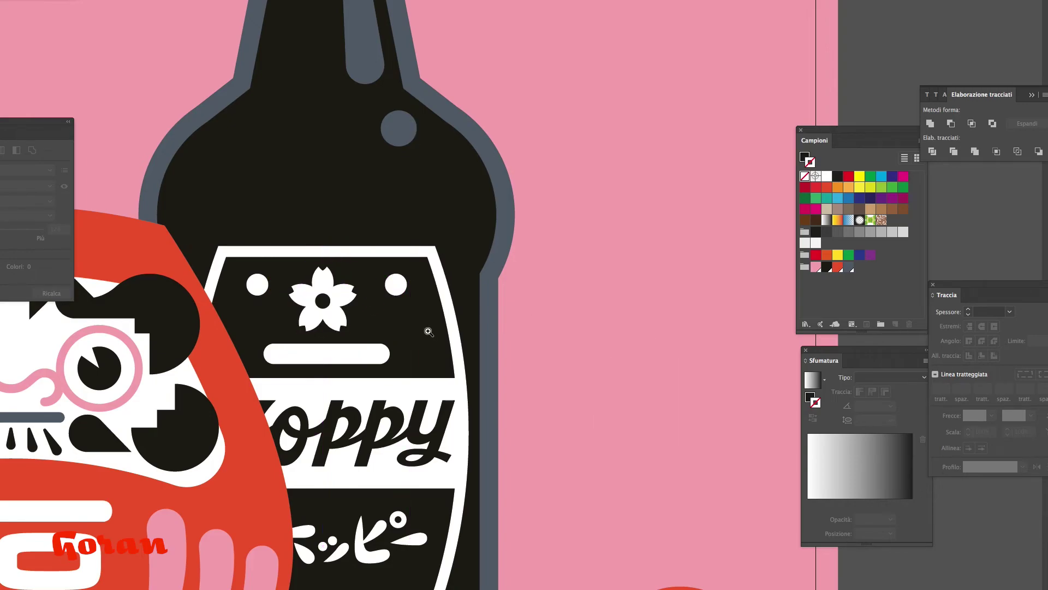
click(429, 331)
click(348, 223)
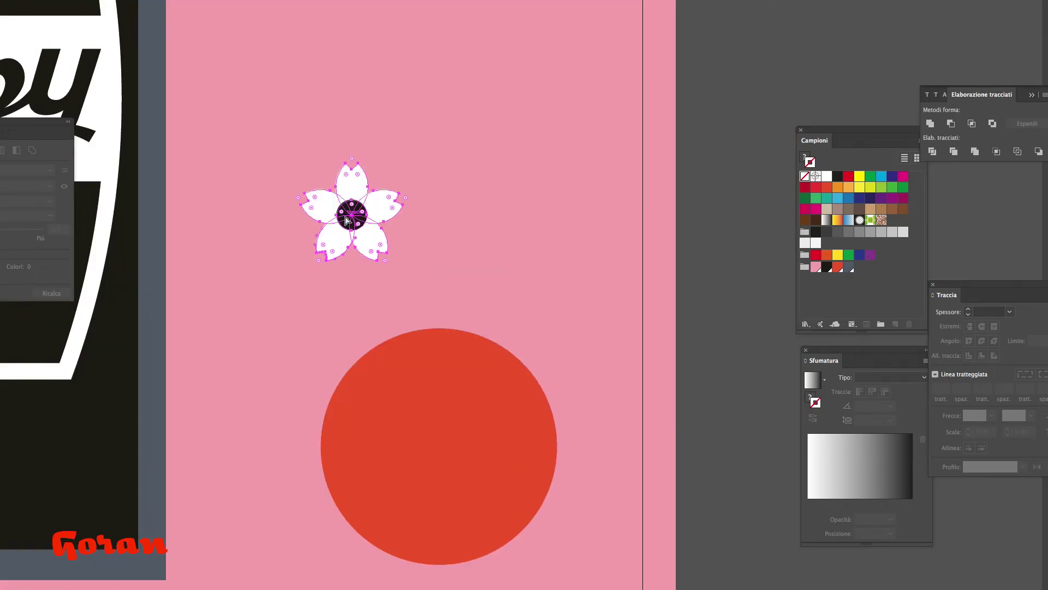
key(ctrl+shift+a)
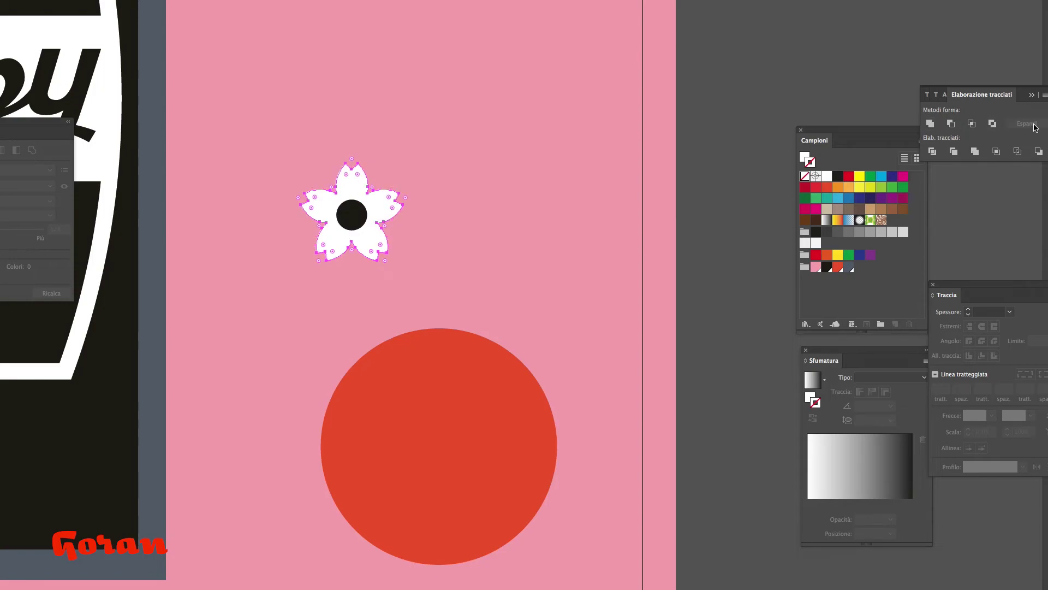
Cut the centre hole out of the flower and move a copy onto the red disc.
click(353, 216)
shift+click(379, 207)
key(ctrl+8)
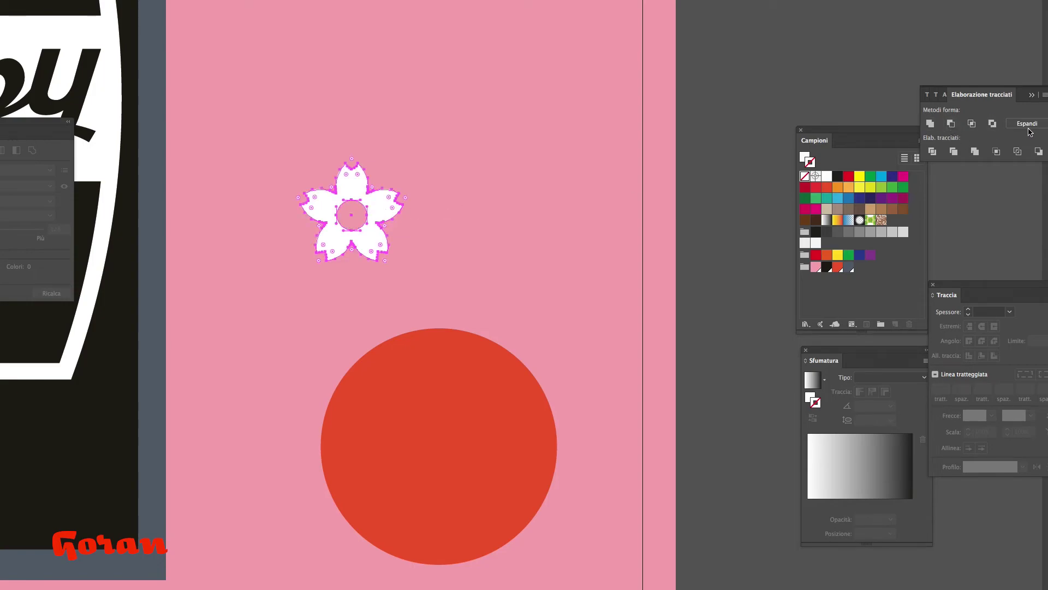
drag(378, 207, 468, 439)
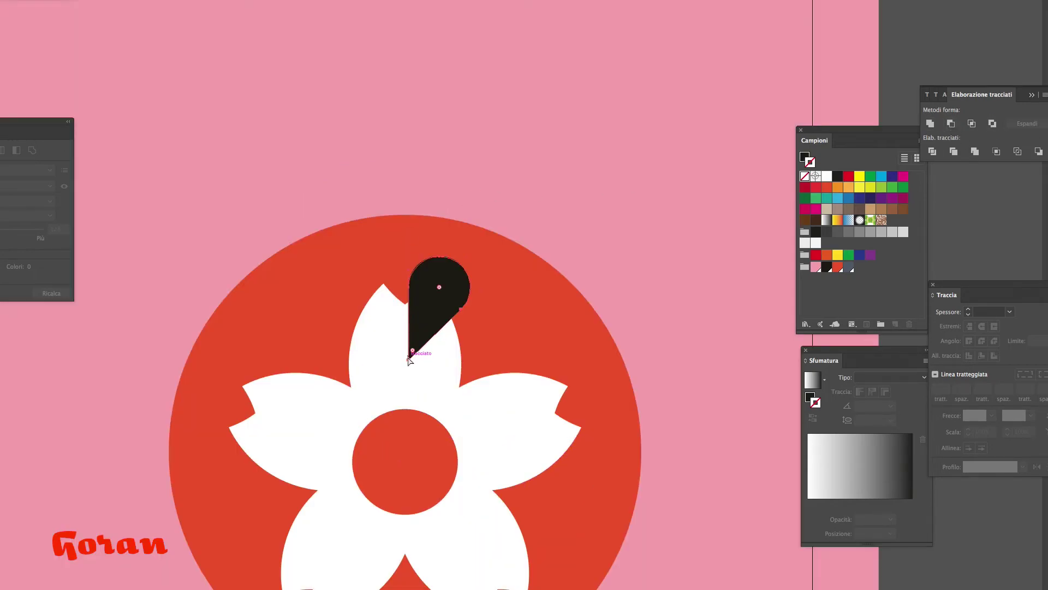
Place a half-size black teardrop inside the top petal, pointing to the centre.
drag(436, 261, 437, 203)
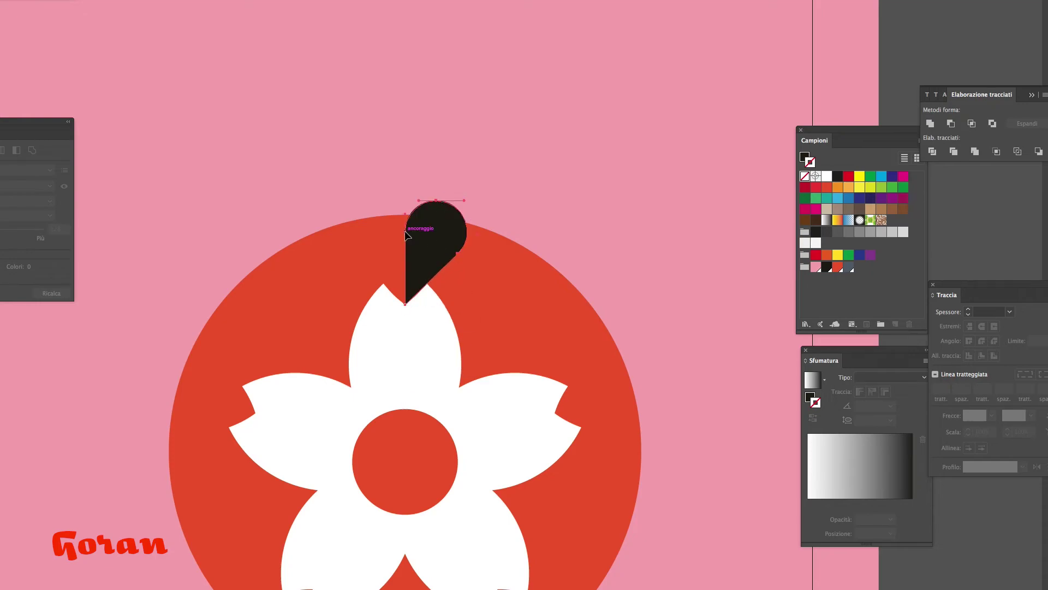
drag(457, 254, 429, 231)
drag(409, 326, 410, 326)
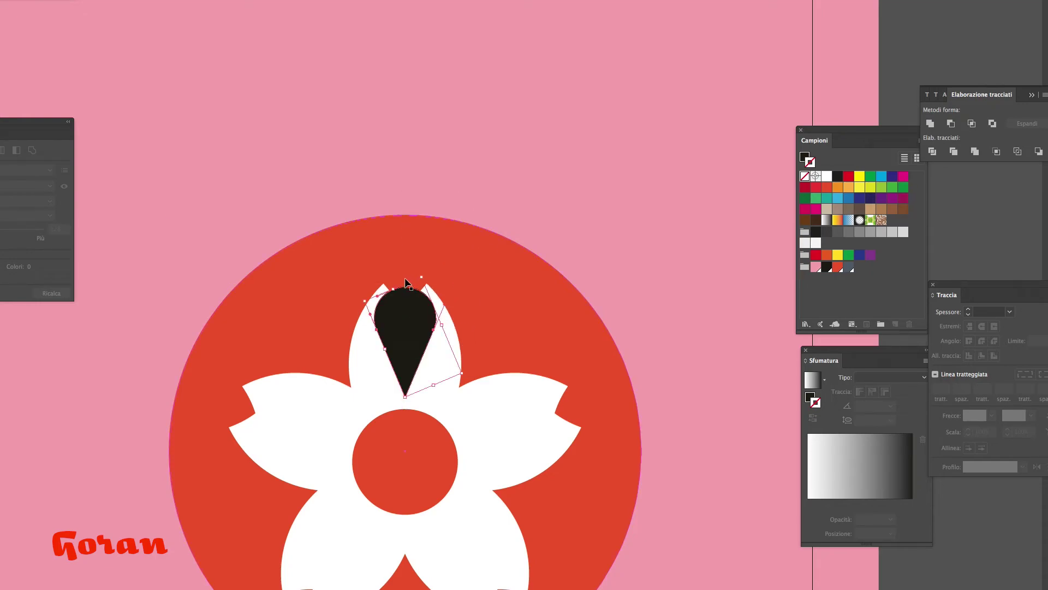
drag(484, 318, 484, 317)
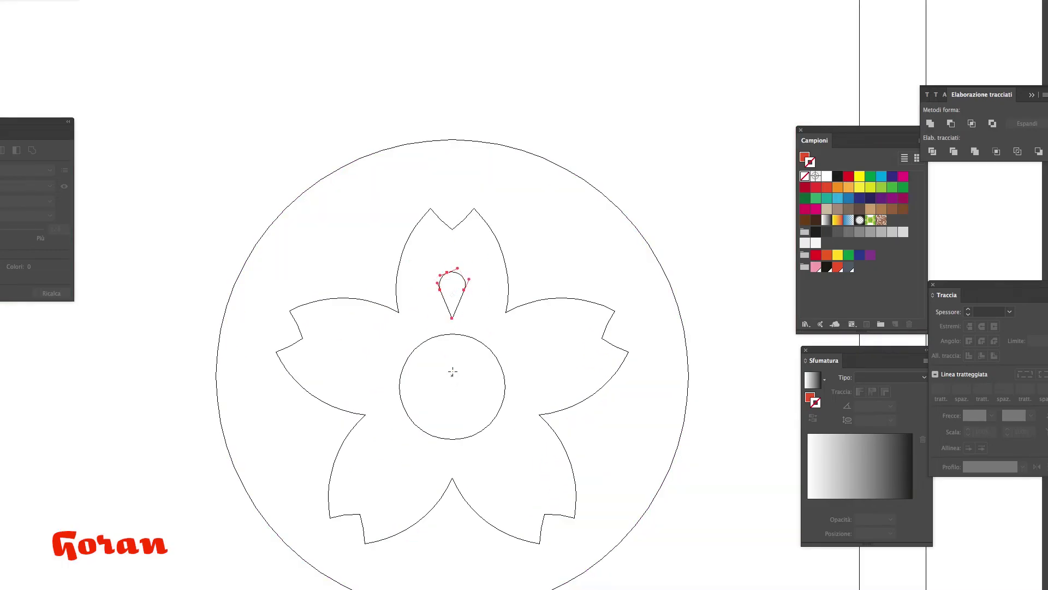
drag(452, 385, 477, 360)
key(v)
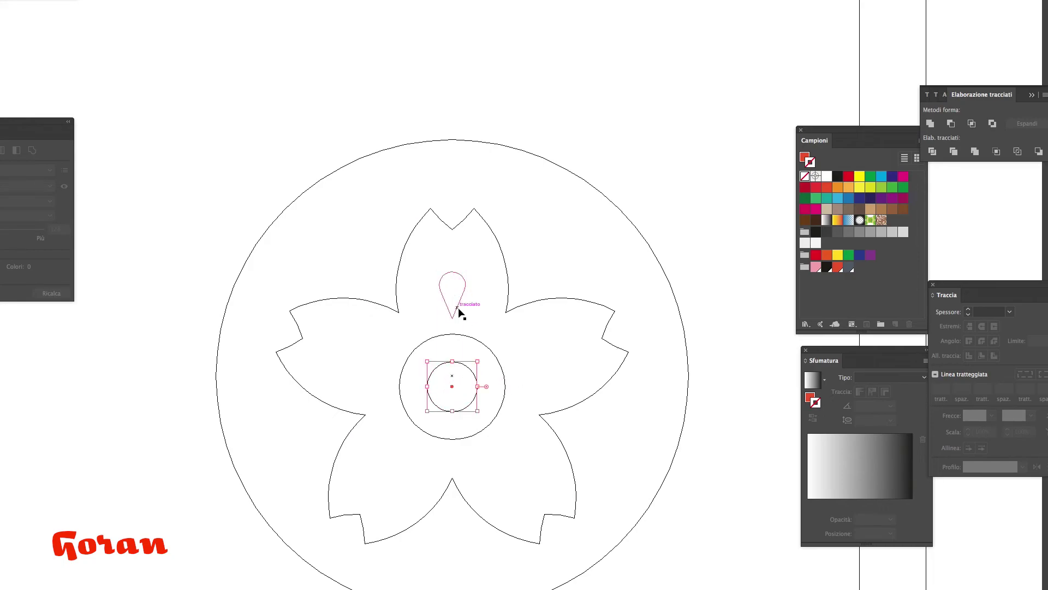
Rotate teardrop copies around the centre so all five petals have a cutout.
alt+click(452, 386)
click(827, 173)
key(ctrl+d)
key(ctrl+d)
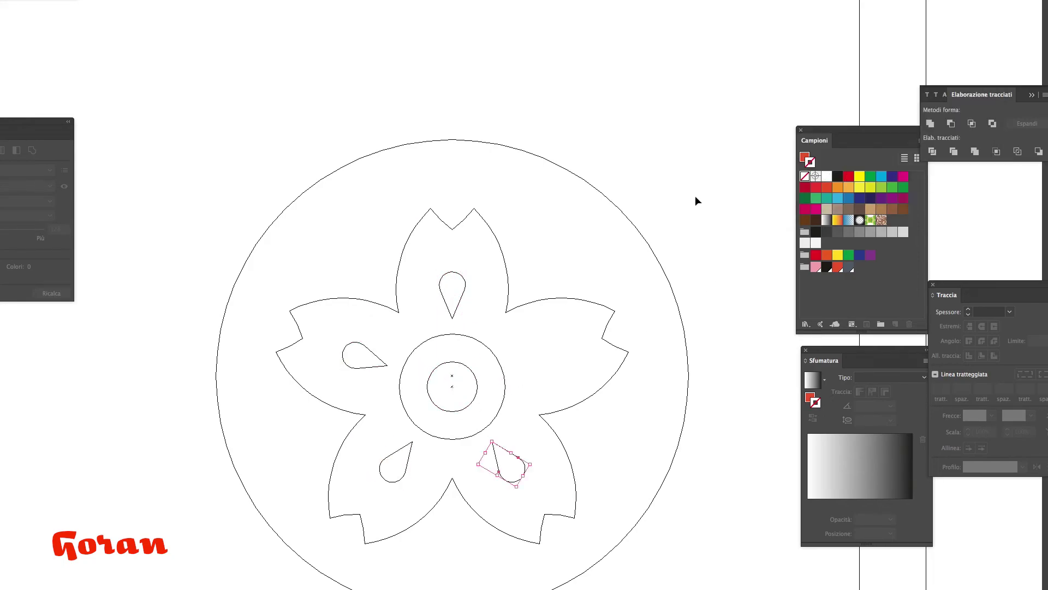
key(ctrl+d)
shift+click(452, 289)
shift+click(360, 355)
shift+click(496, 451)
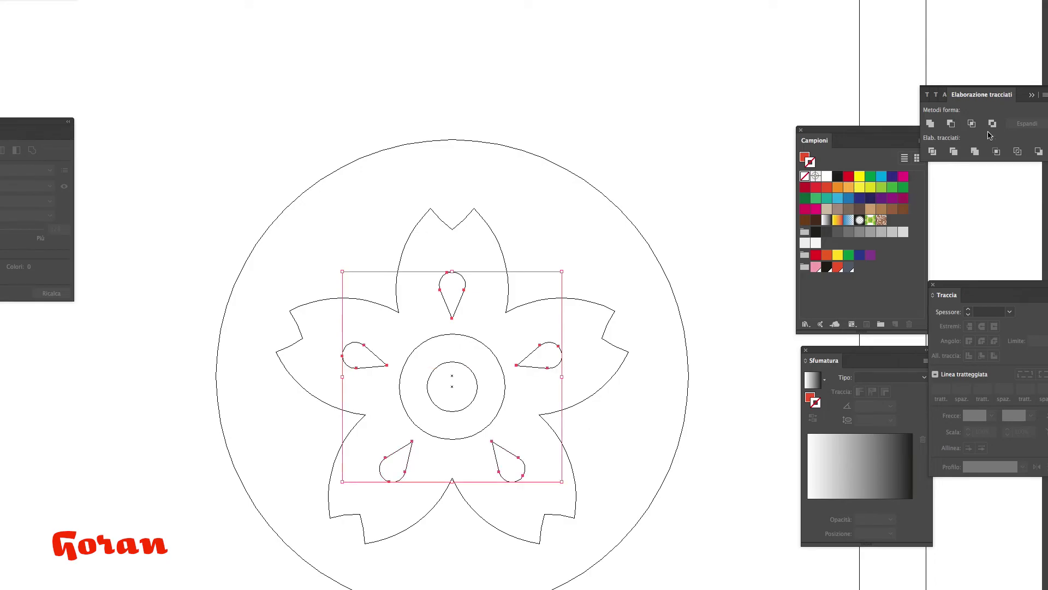
Nudge the flower slightly upward to centre it on the red disc.
key(ctrl+y)
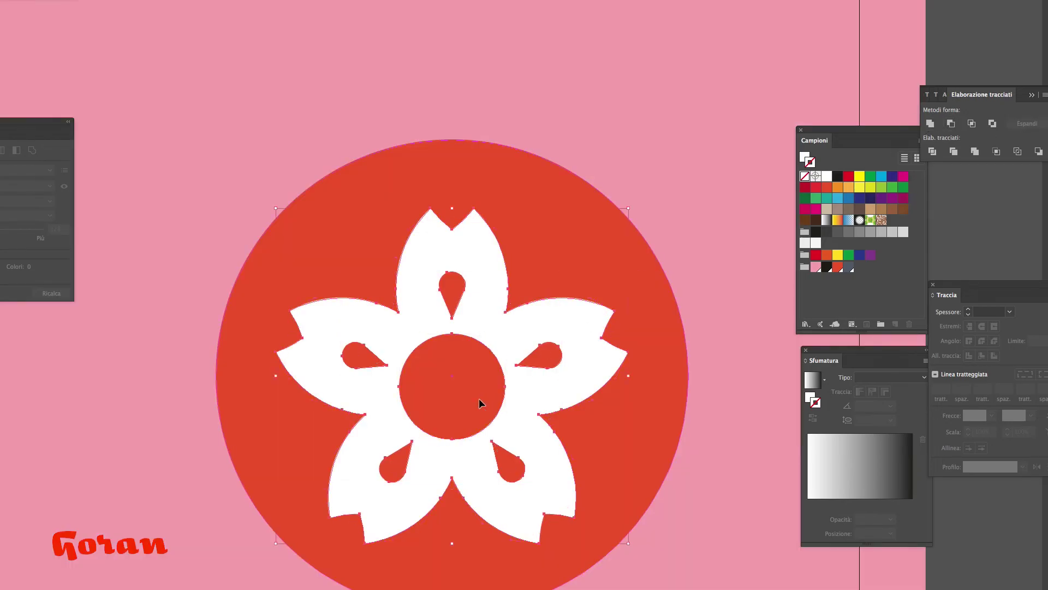
key(ctrl+y)
key(ctrl+plus)
key(ctrl+plus)
drag(390, 273, 389, 252)
Apply a 3D Extrude & Bevel effect to the emblem at a custom tilt.
key(ctrl+y)
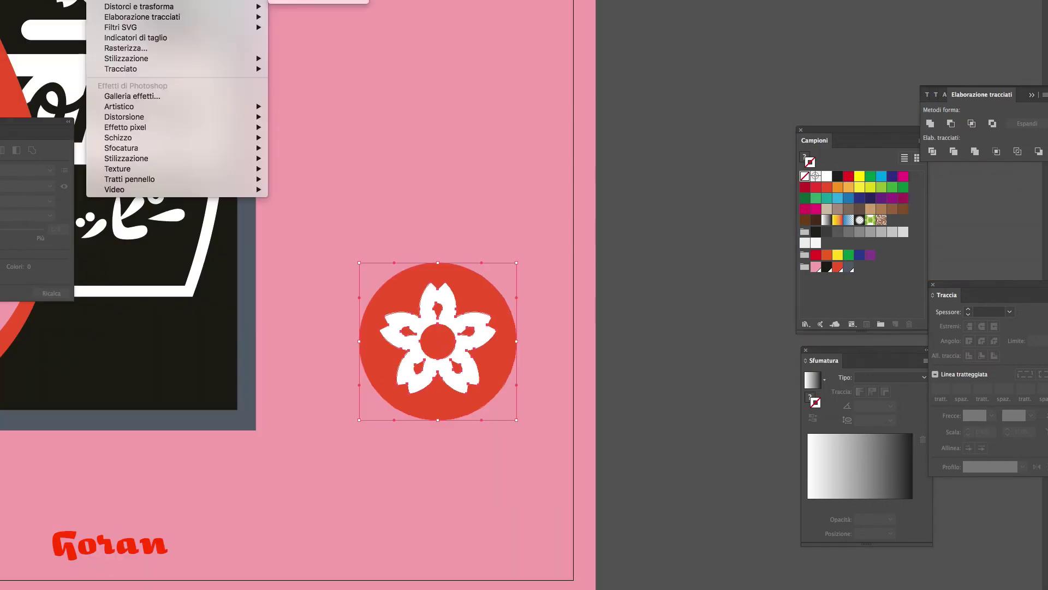
click(319, 1)
click(780, 1)
click(764, 99)
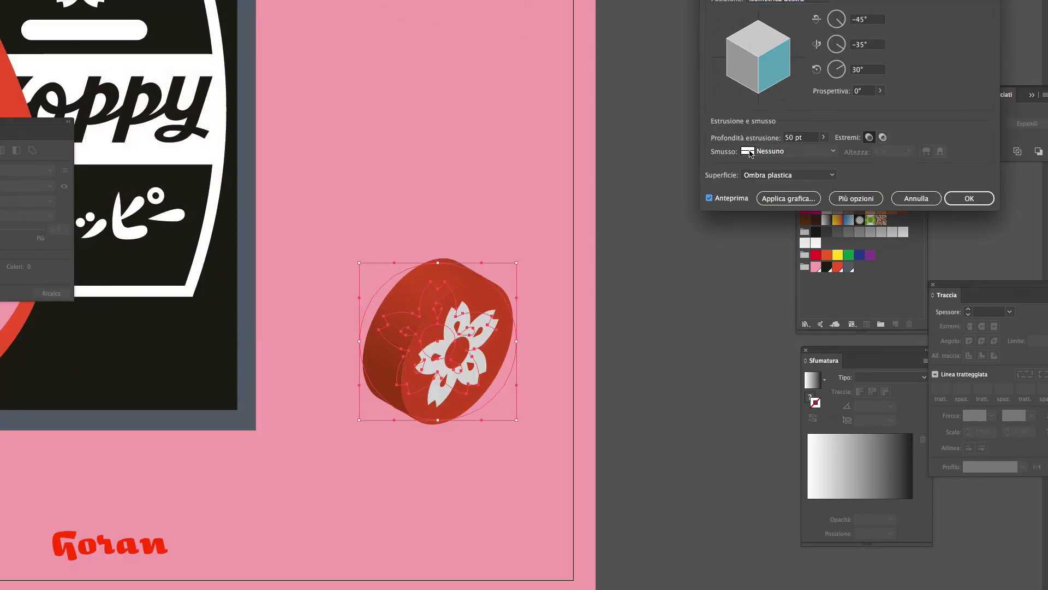
drag(762, 49, 752, 34)
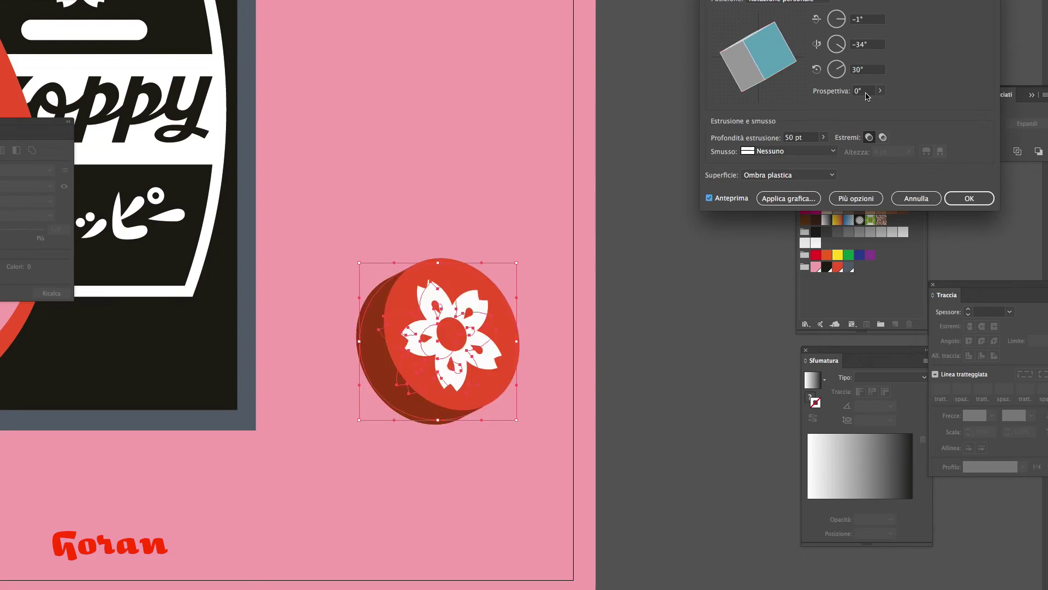
click(969, 198)
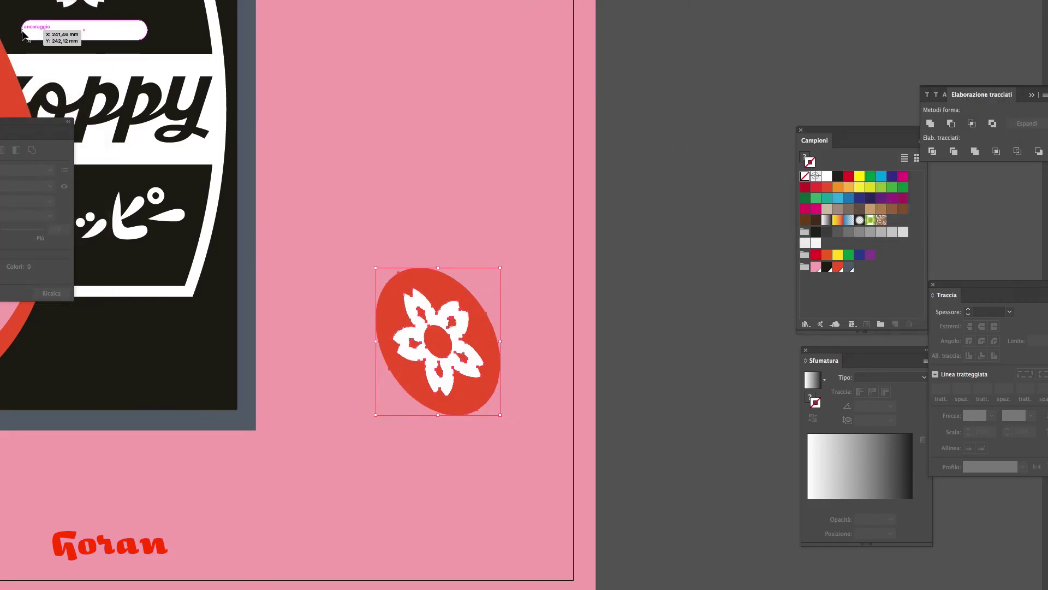
Reposition the 3D disc and expand it into separate parts.
mouse_move(475, 398)
mouse_down()
mouse_move(346, 398)
mouse_move(542, 406)
mouse_up()
scroll(505, 422, up, 3)
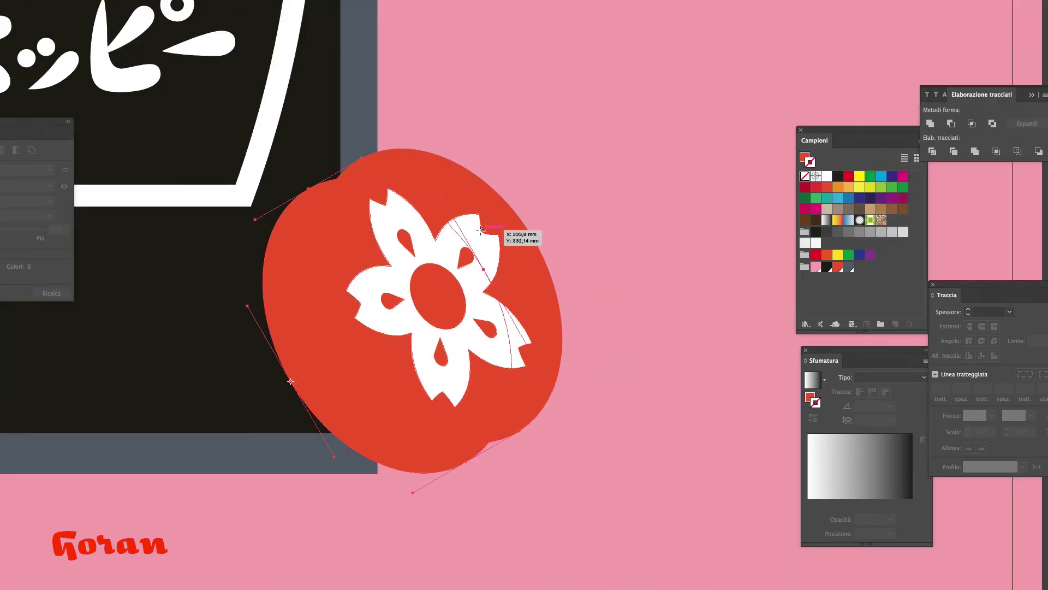
key(ctrl+y)
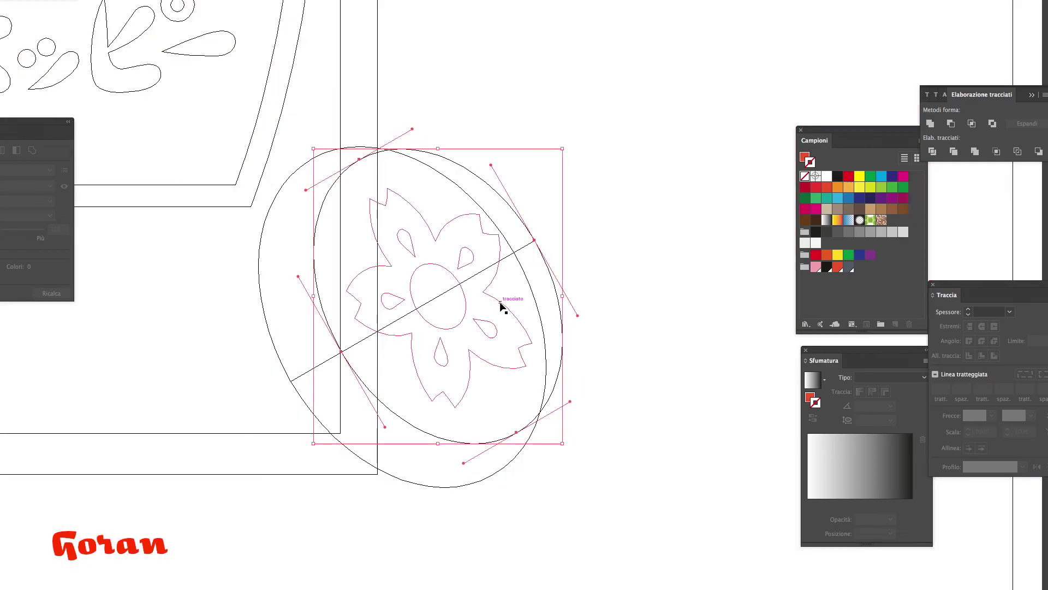
right_click(501, 305)
click(550, 408)
key(ctrl+y)
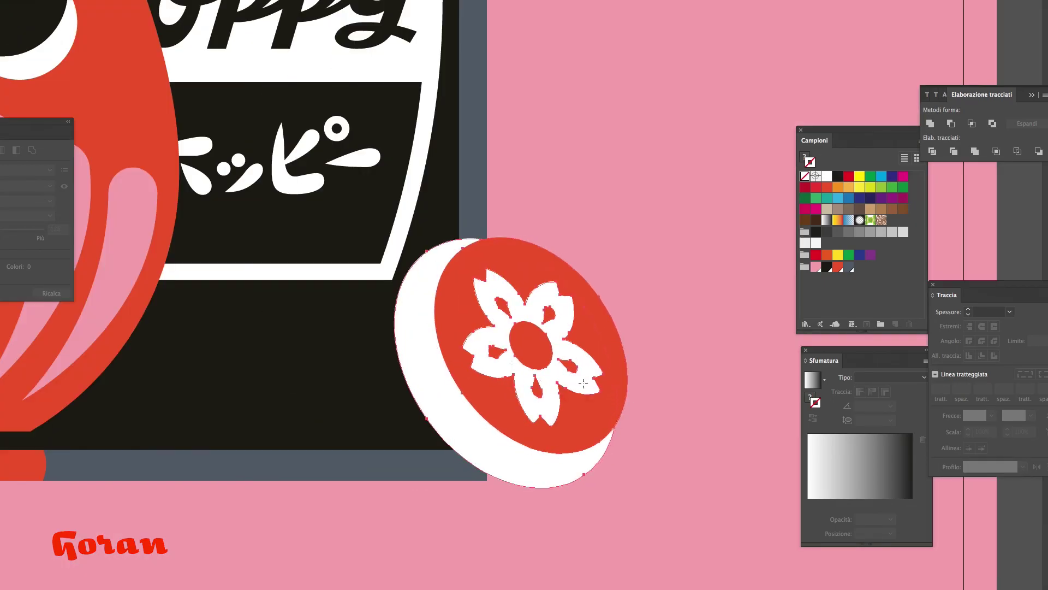
scroll(591, 420, down, 1)
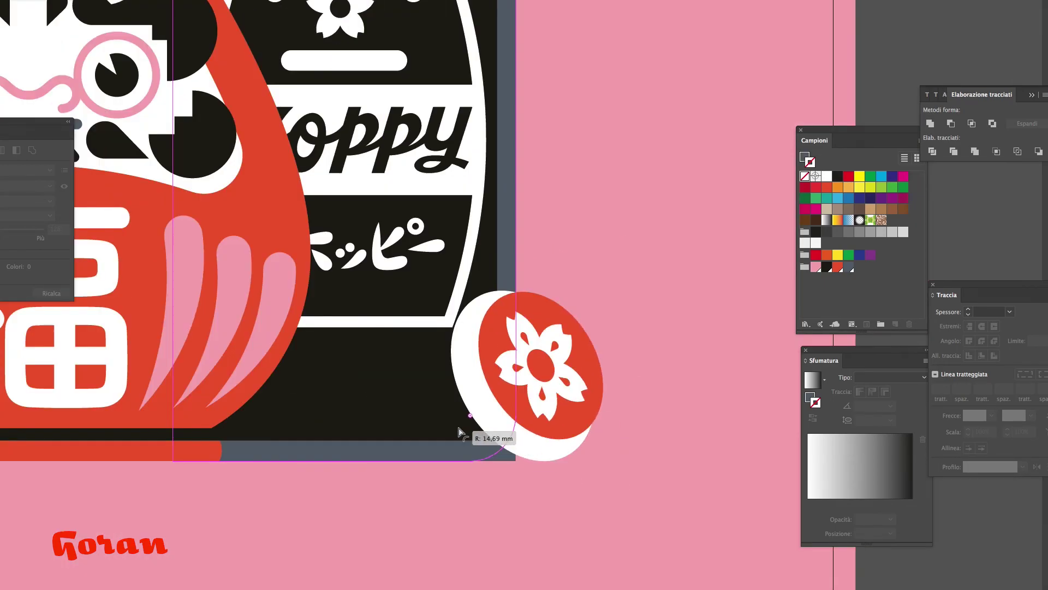
key(ctrl+y)
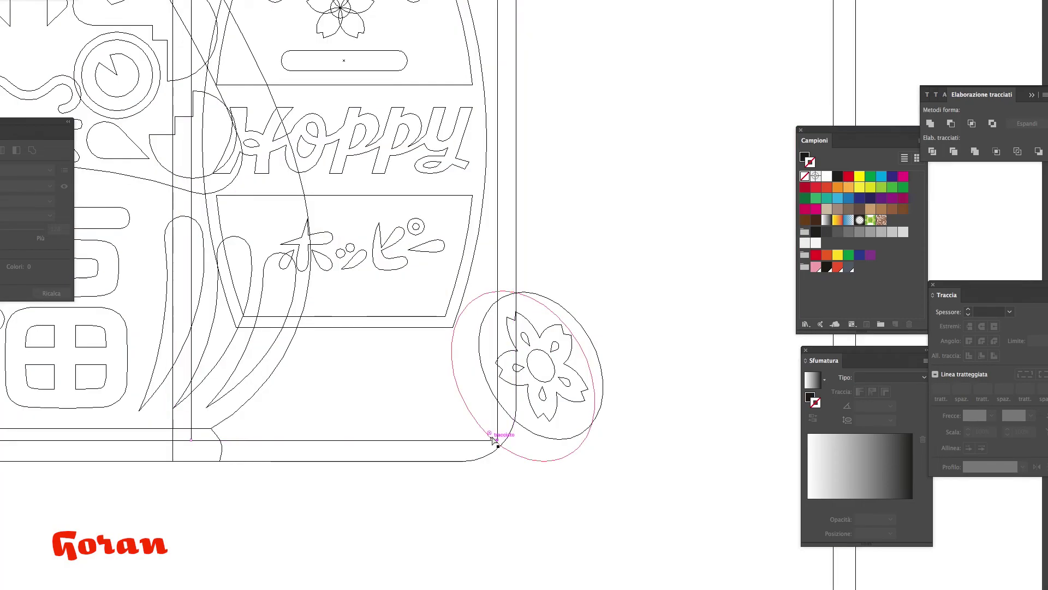
key(ctrl+y)
scroll(599, 277, down, 3)
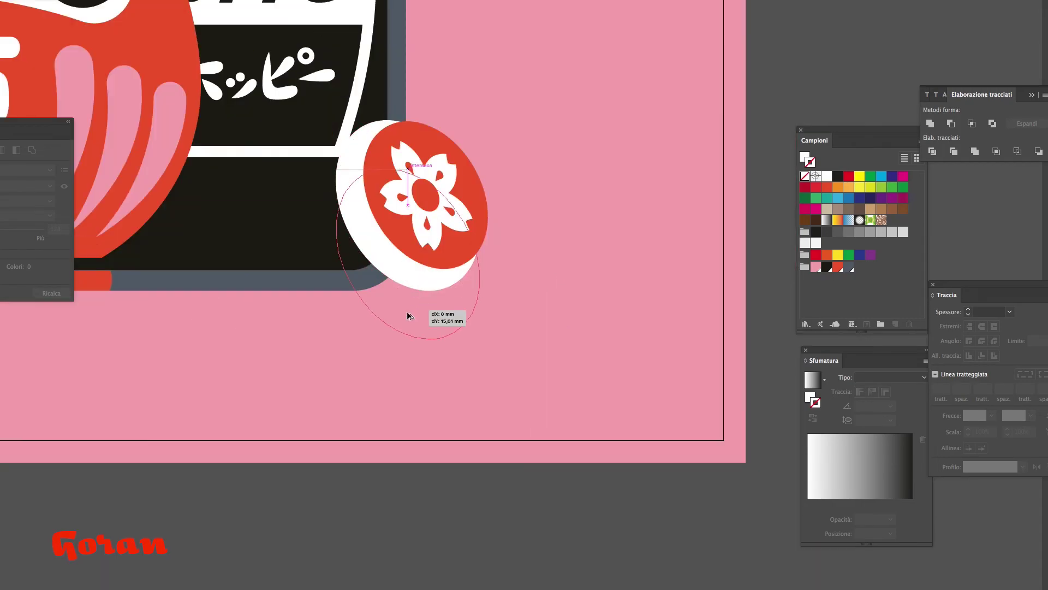
Move the white rim shape under the disc and adjust its stacking order.
drag(409, 311, 336, 283)
key(ctrl+[)
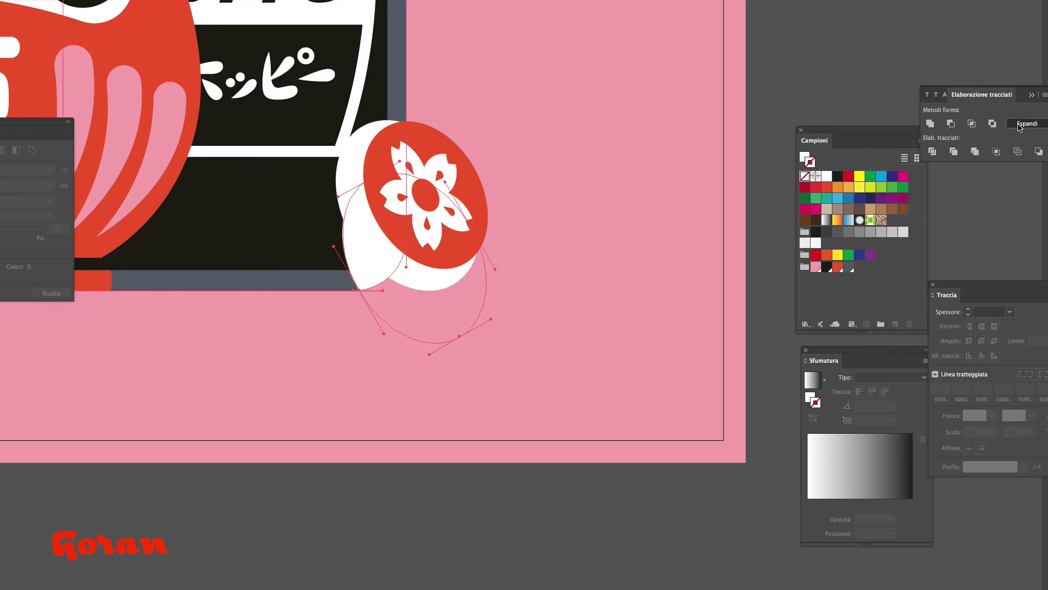
scroll(383, 295, up, 2)
right_click(452, 263)
click(627, 356)
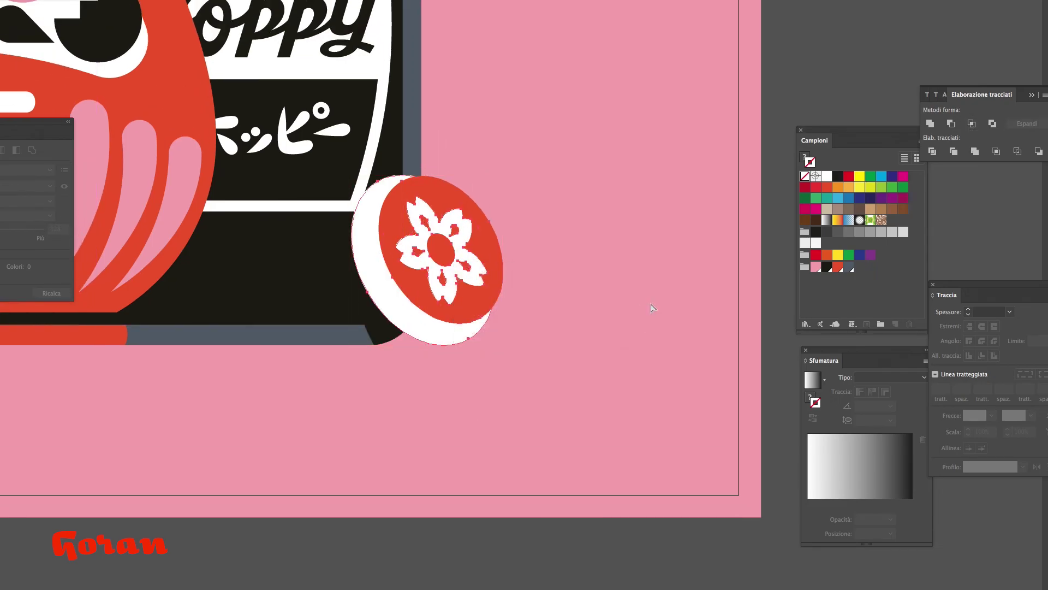
scroll(407, 335, up, 1)
Nudge an anchor on the white rim's edge and draw the first angled toe ellipse.
scroll(404, 338, up, 1)
click(407, 322)
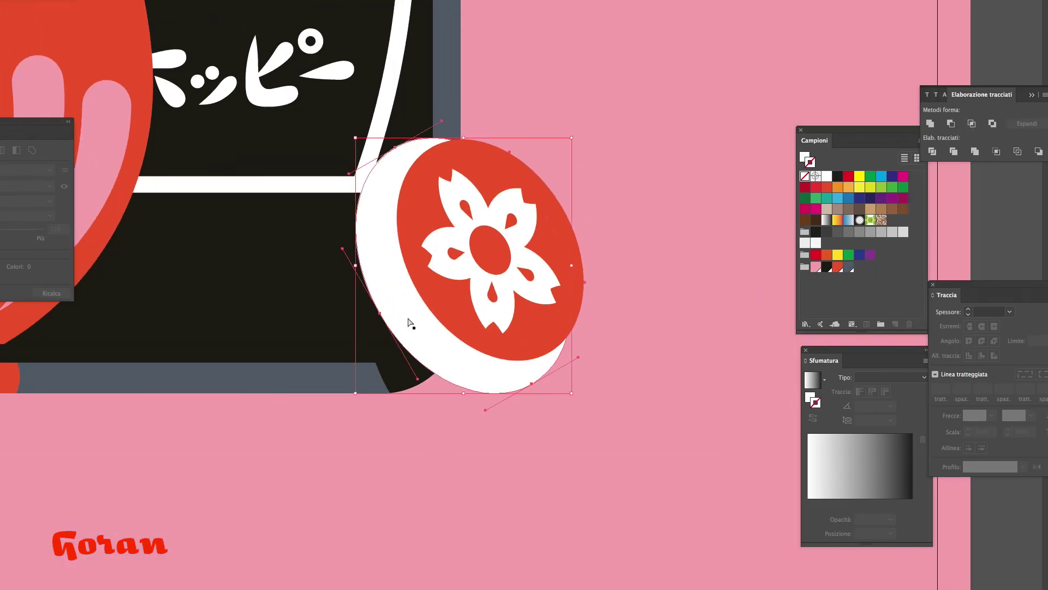
drag(382, 312, 379, 313)
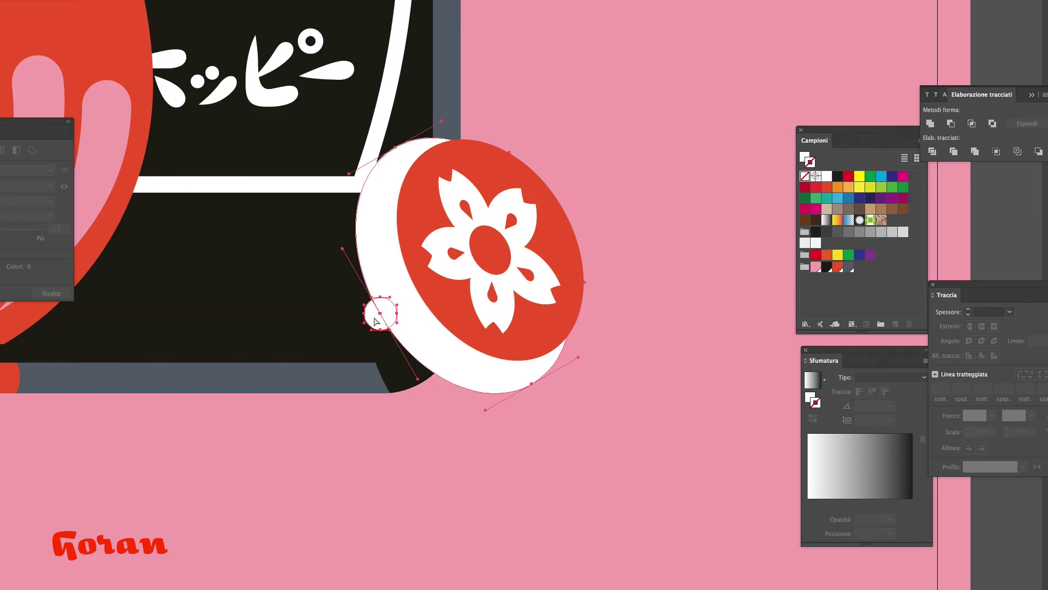
click(981, 95)
mouse_move(688, 226)
mouse_down()
mouse_move(503, 214)
mouse_move(393, 308)
mouse_up()
key(ctrl+y)
key(ctrl+y)
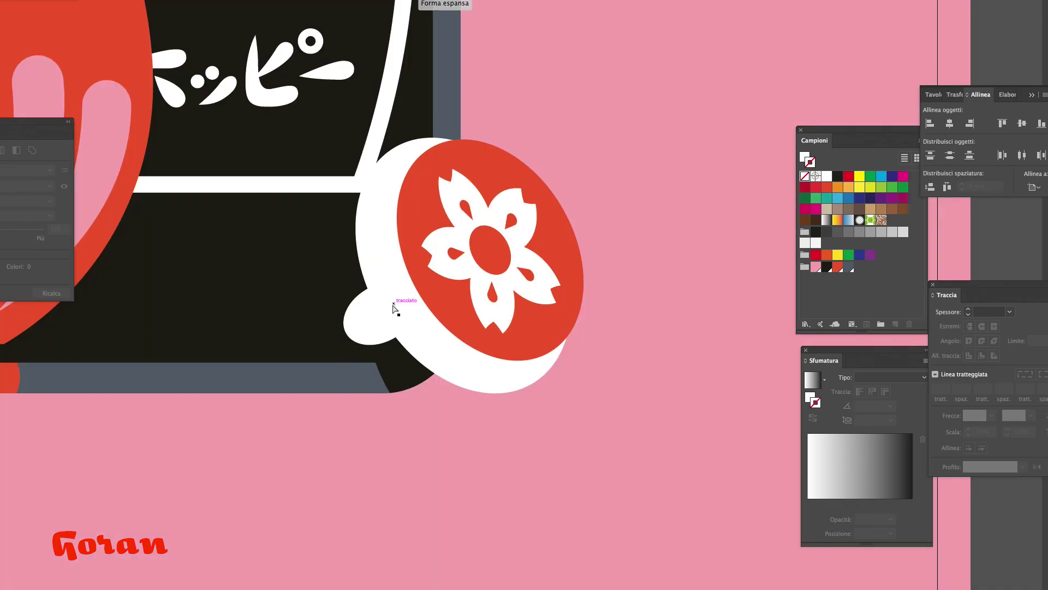
Fill the toe with the bottle's grey-blue and duplicate it into three toes.
click(364, 367)
key(ctrl+minus)
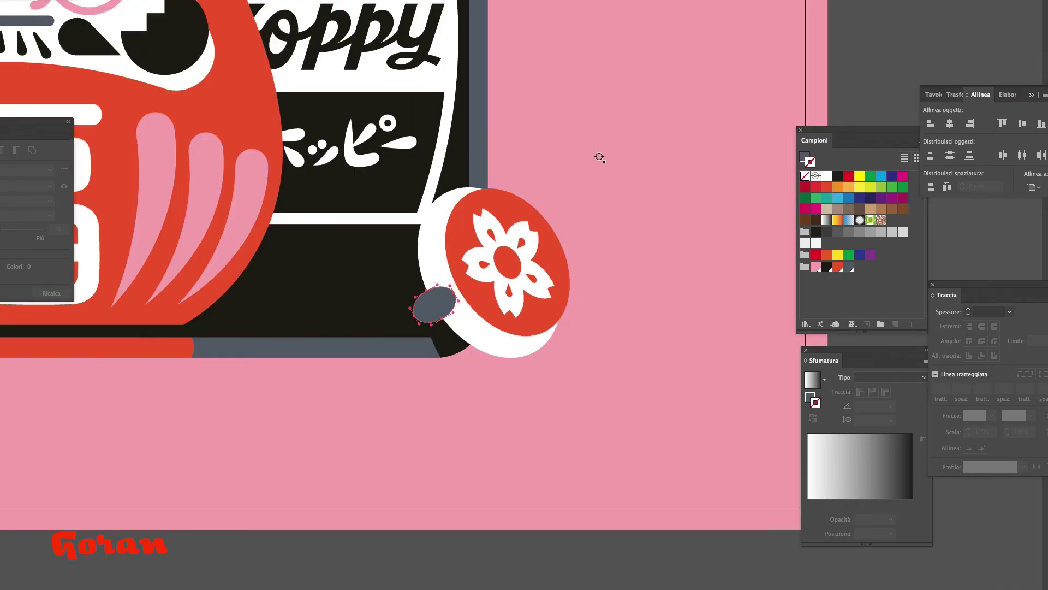
click(600, 157)
key(ctrl+plus)
mouse_move(360, 370)
mouse_down()
mouse_move(413, 431)
mouse_move(510, 442)
mouse_up()
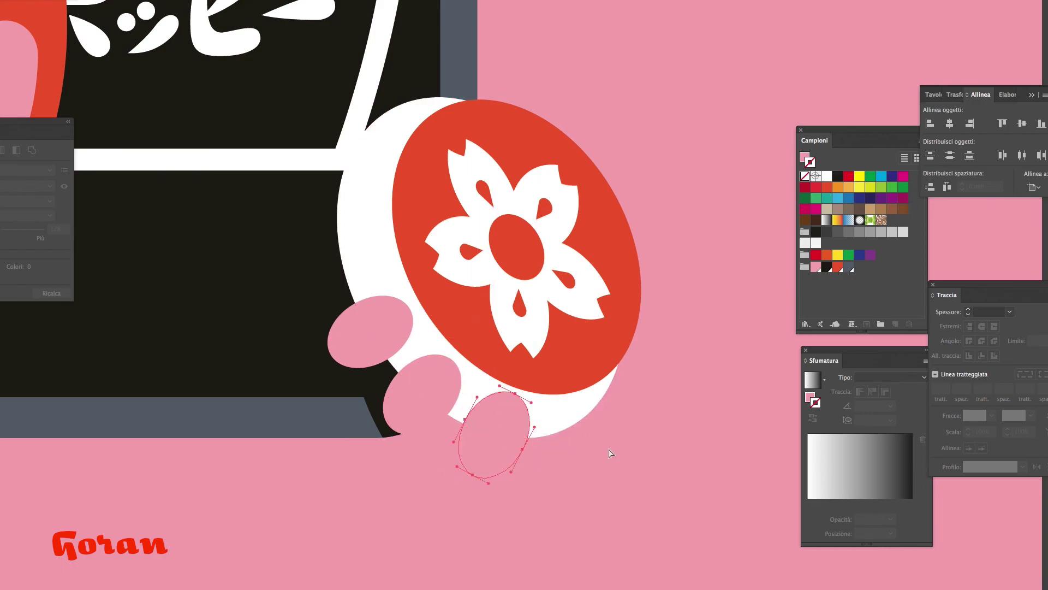
click(334, 419)
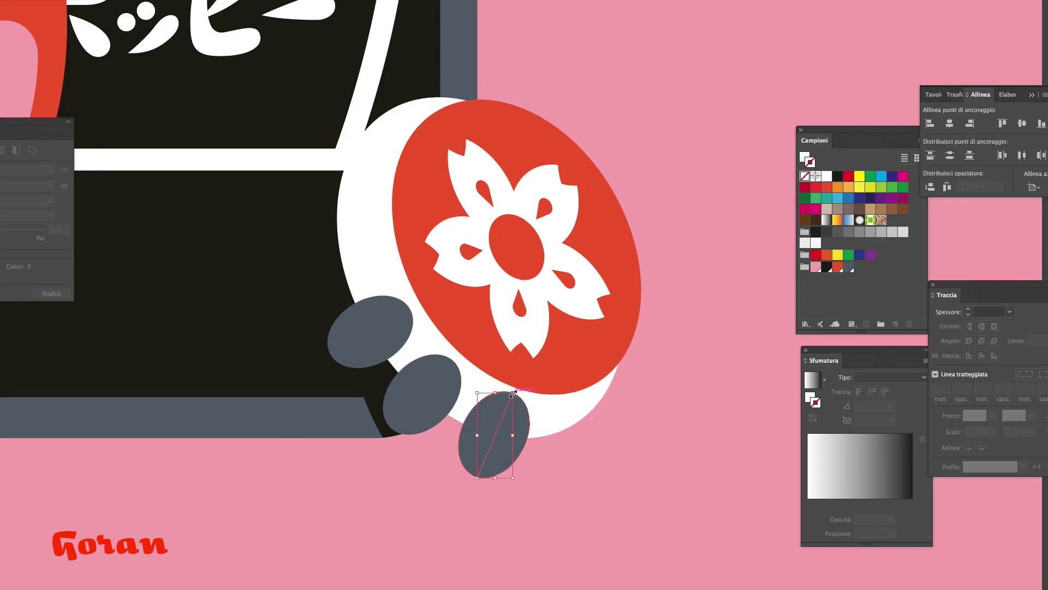
Draw a grey-blue quad paw base and unite it with the lowest toe.
drag(477, 477, 534, 347)
click(678, 302)
click(626, 525)
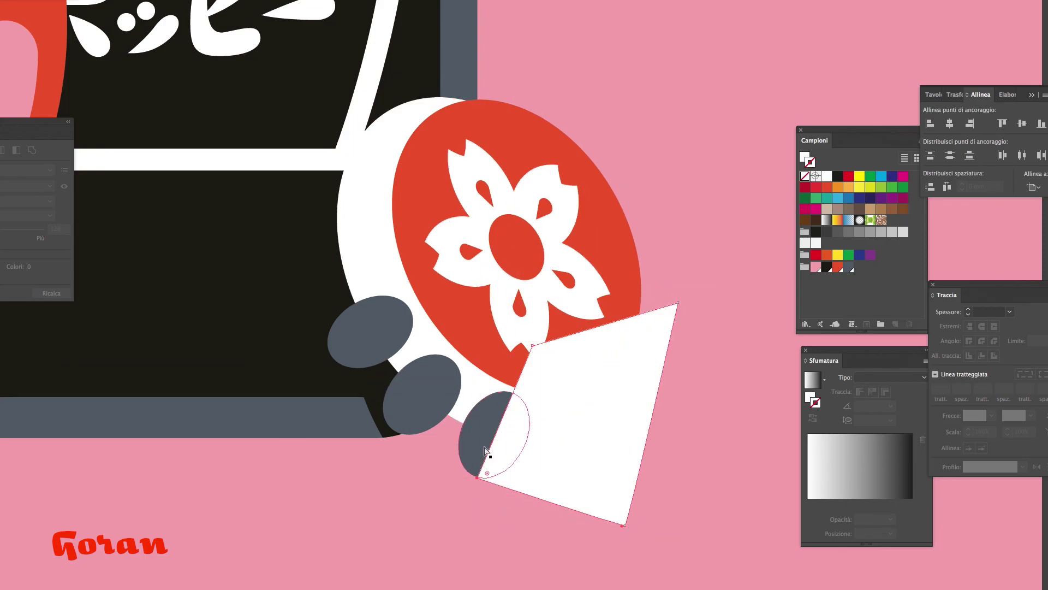
click(391, 345)
click(1007, 95)
click(930, 124)
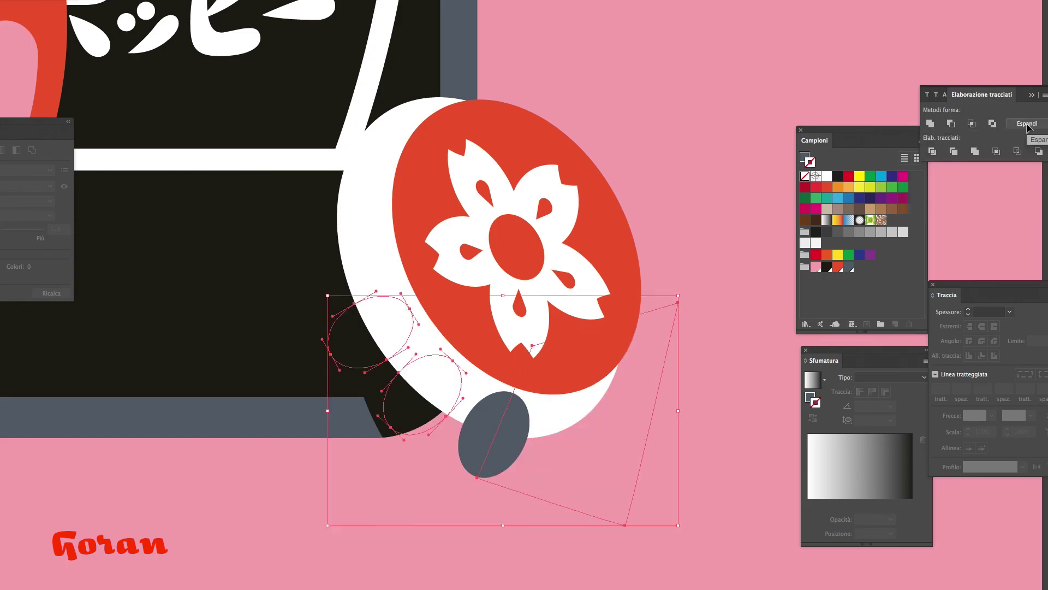
Reorder the grey paw shapes relative to the white rim so they sit correctly beneath the sakura disc.
click(470, 384)
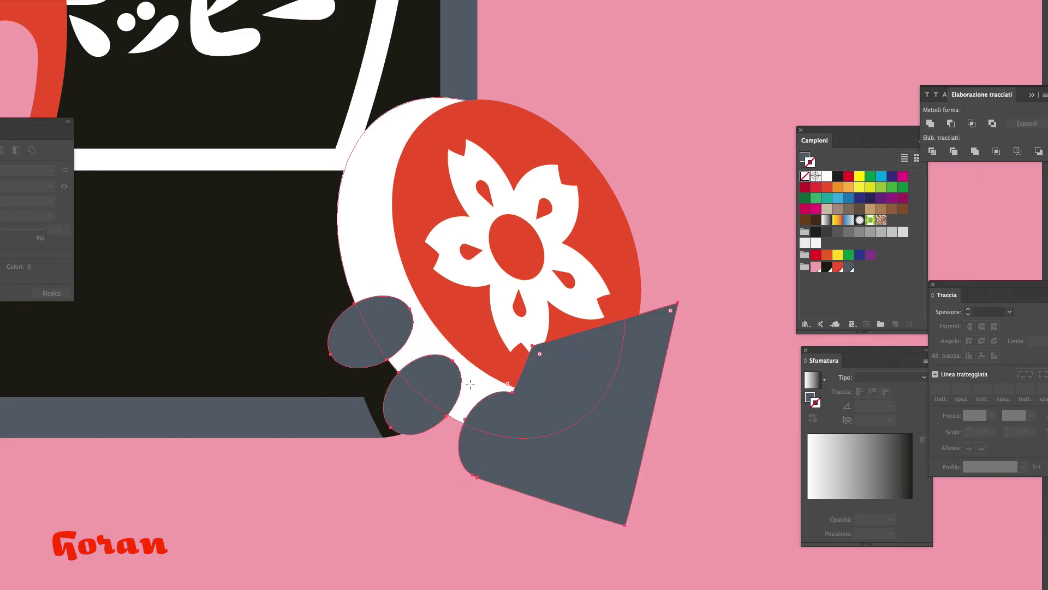
right_click(487, 472)
click(704, 586)
shift+click(524, 344)
right_click(522, 344)
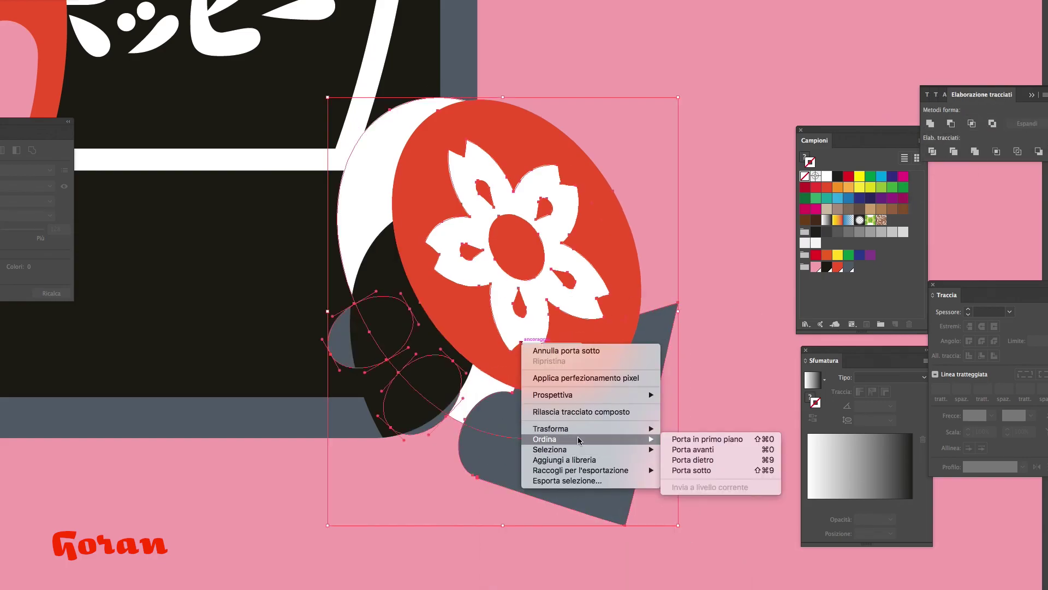
click(707, 439)
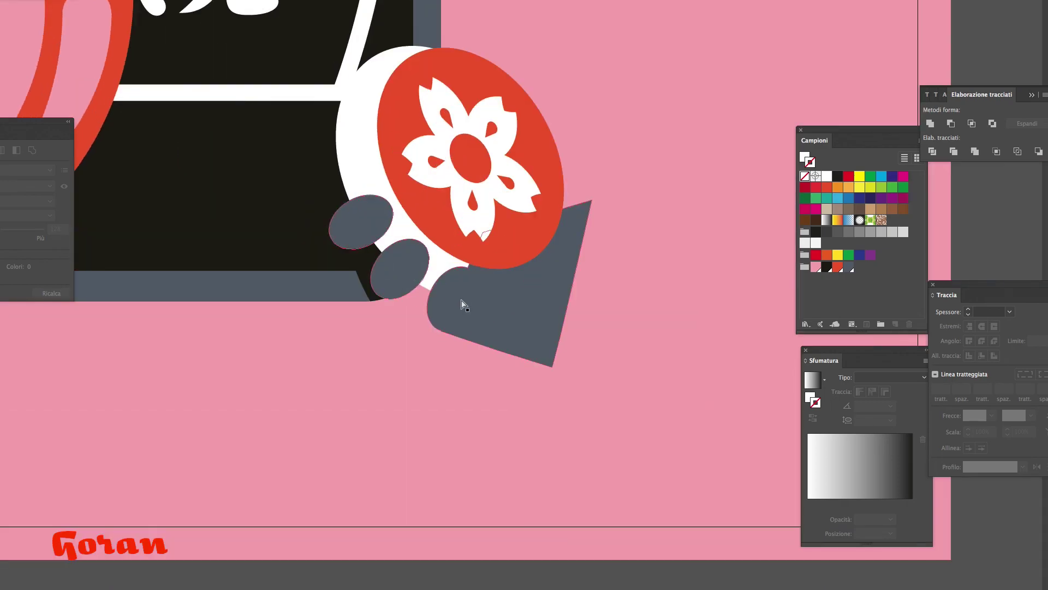
click(440, 265)
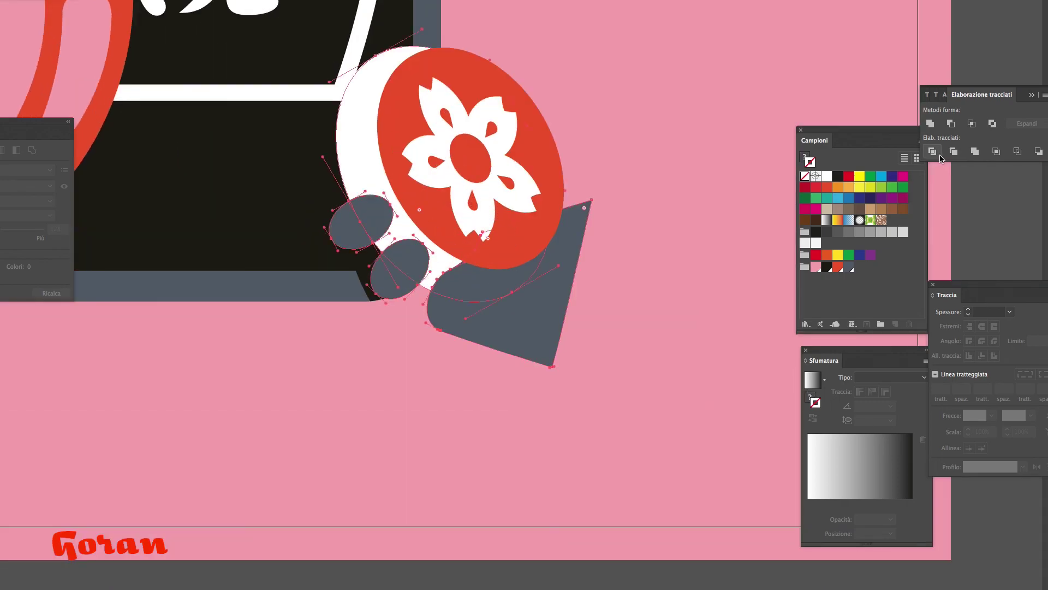